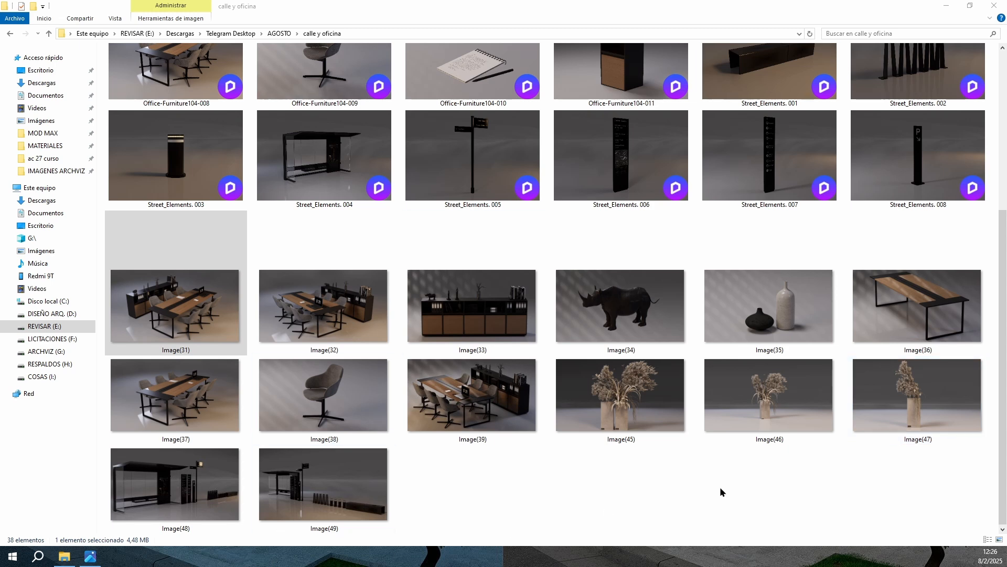
# Step: Look over the renders in the calle y oficina folder and view Image(31) full screen
pyautogui.scroll(5, 603, 326)
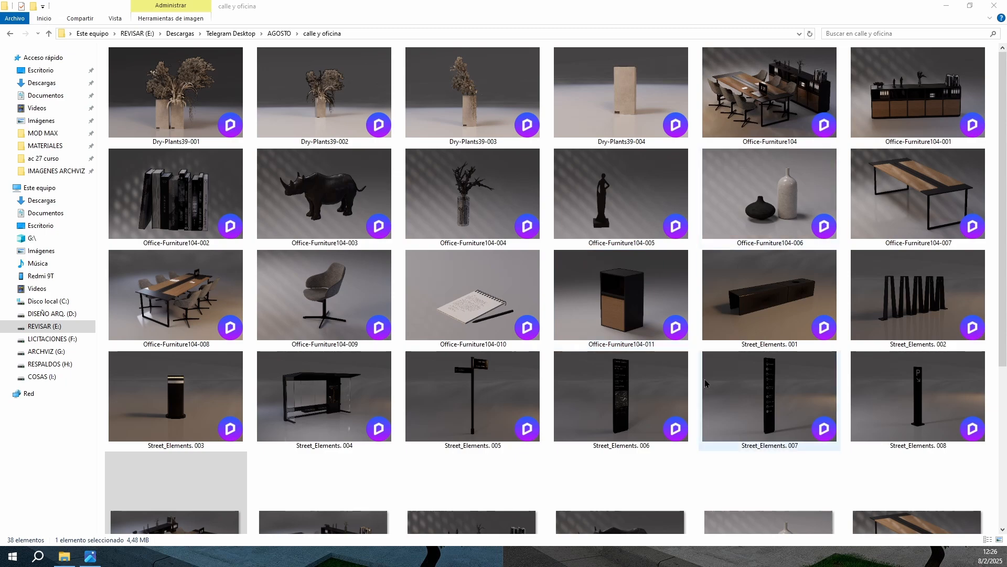
pyautogui.scroll(-5, 705, 383)
pyautogui.doubleClick(195, 297)
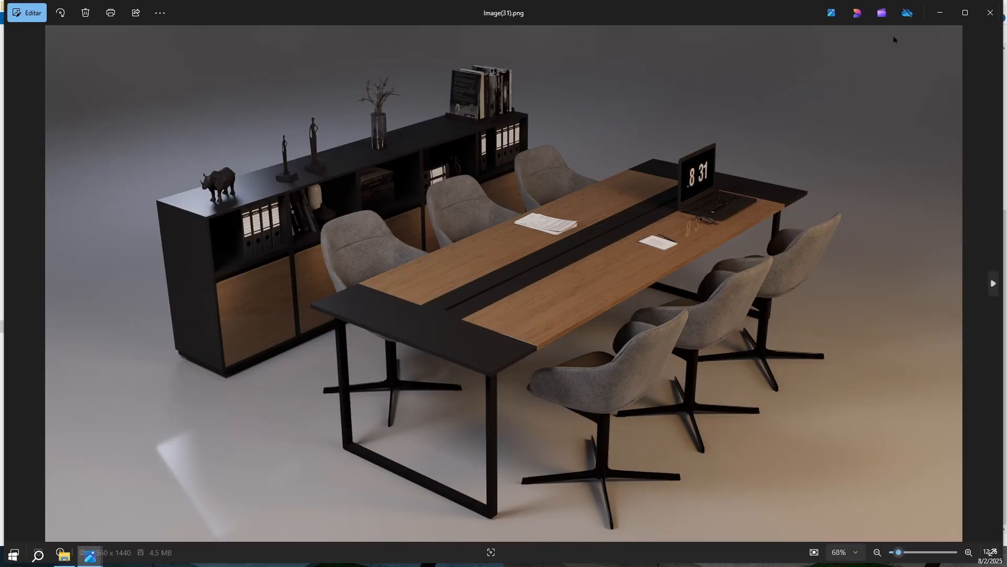
pyautogui.click(965, 13)
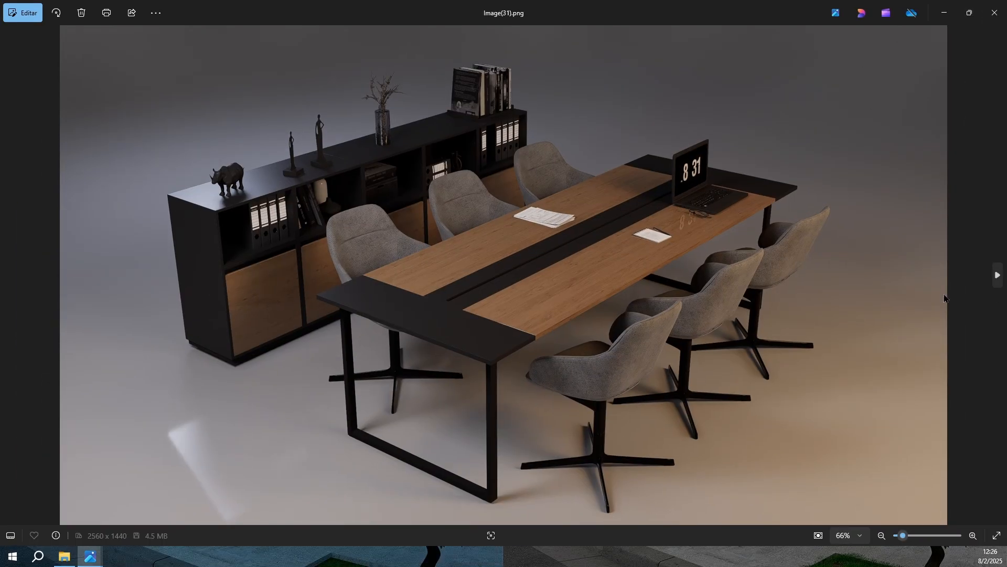
pyautogui.click(997, 536)
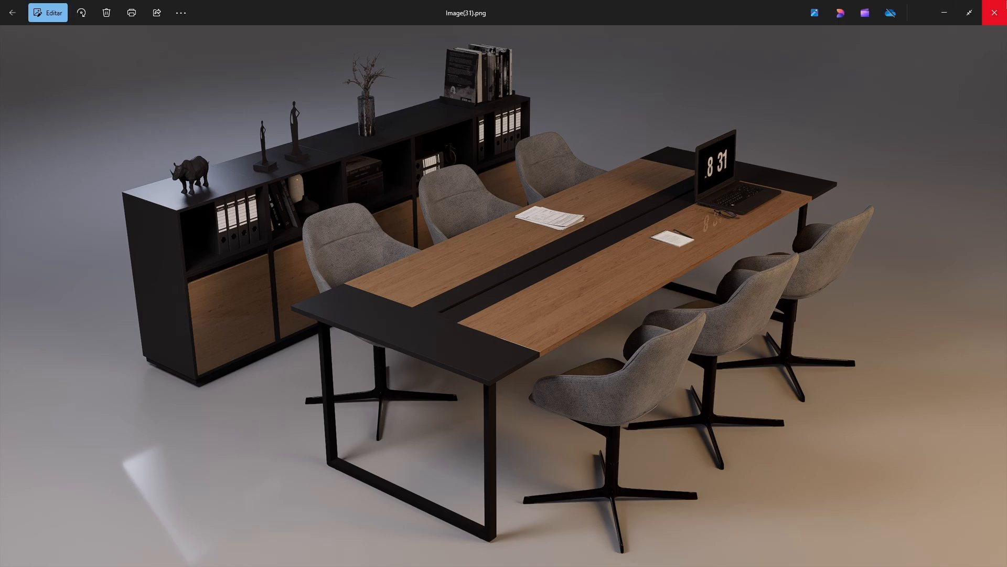
pyautogui.click(970, 11)
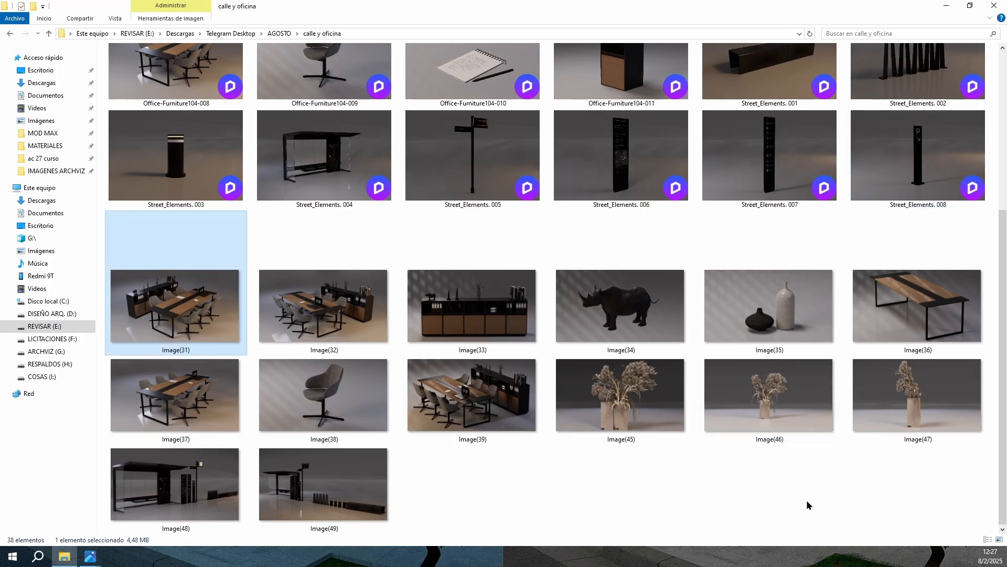
# Step: Minimize the file browser and bring the opened Image(31) back to full screen for viewing
pyautogui.click(944, 6)
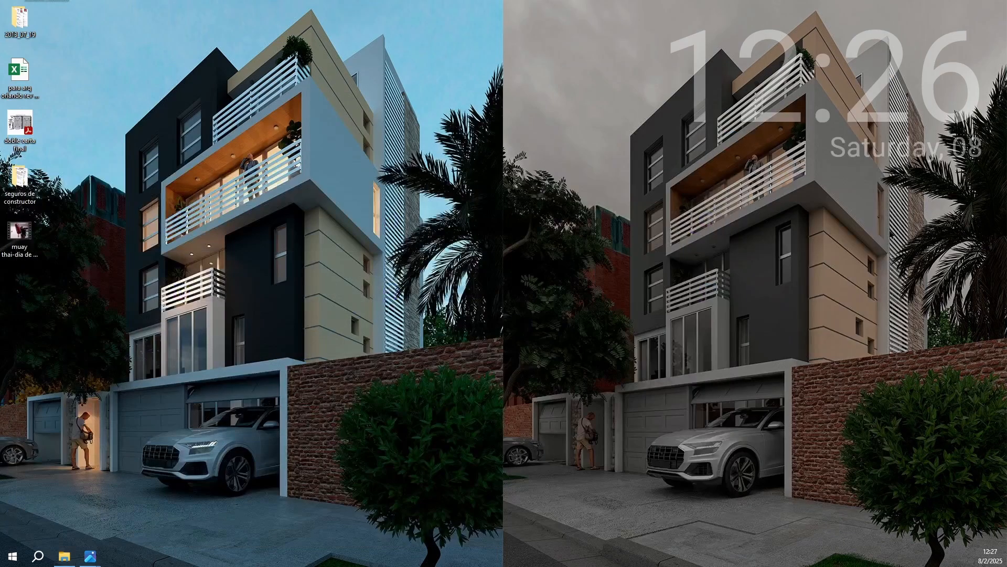
pyautogui.moveTo(91, 556)
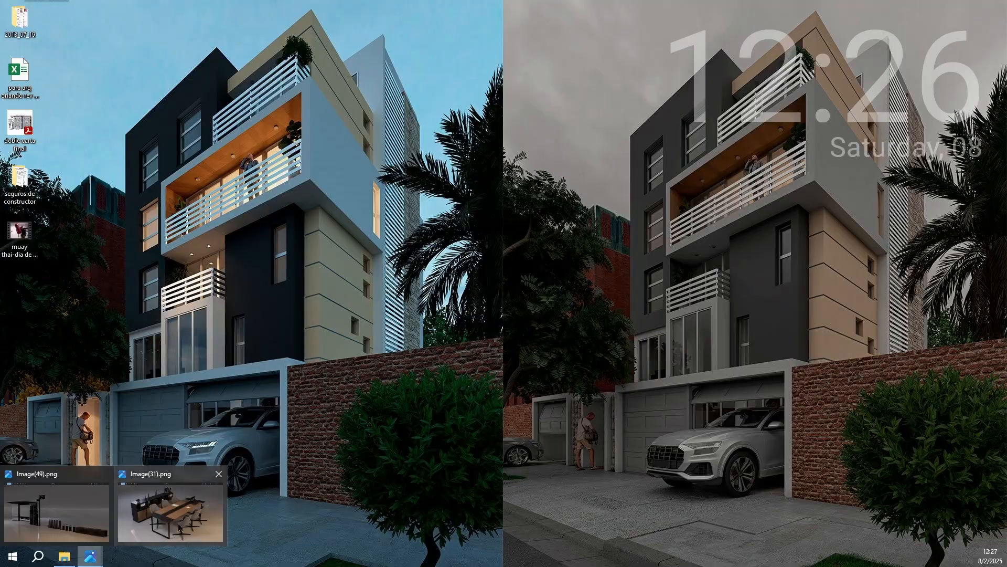
pyautogui.click(181, 520)
pyautogui.click(995, 535)
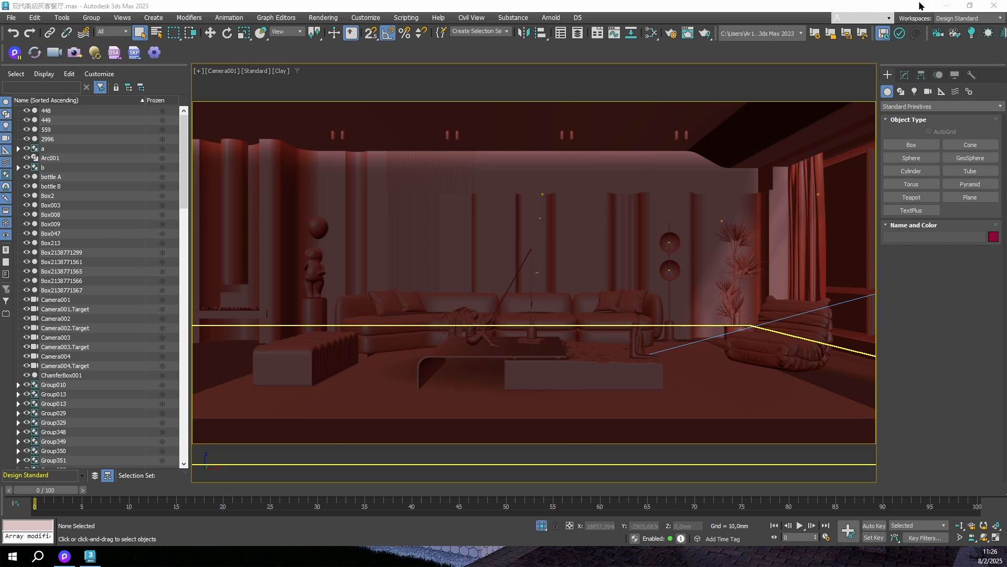
# Step: Close 3ds Max to return to D5 Render and save the current view as a new scene
pyautogui.click(994, 6)
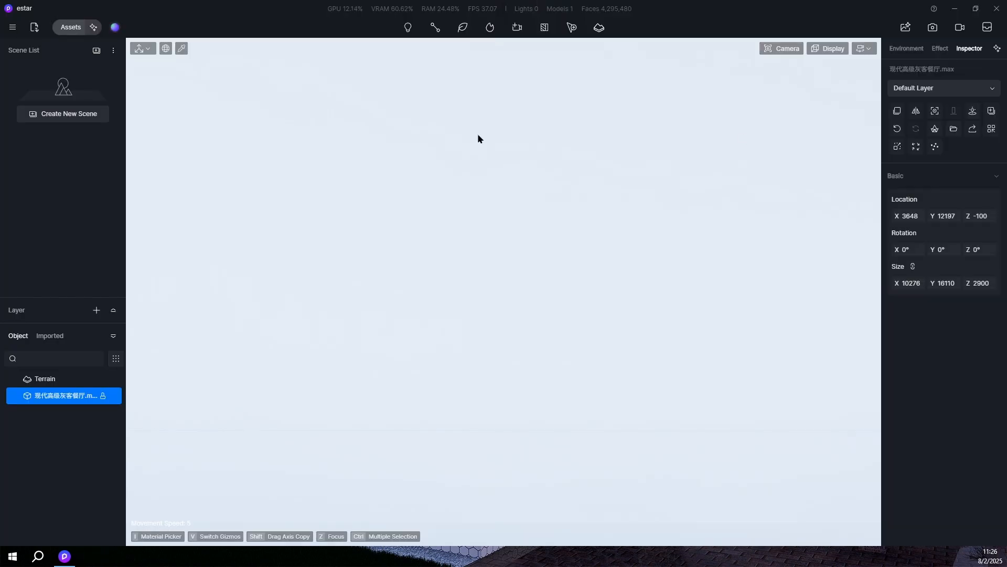
pyautogui.click(97, 51)
# Step: Set the camera's clipping distance to 215 and update Scene 1 with the adjusted view
pyautogui.click(779, 49)
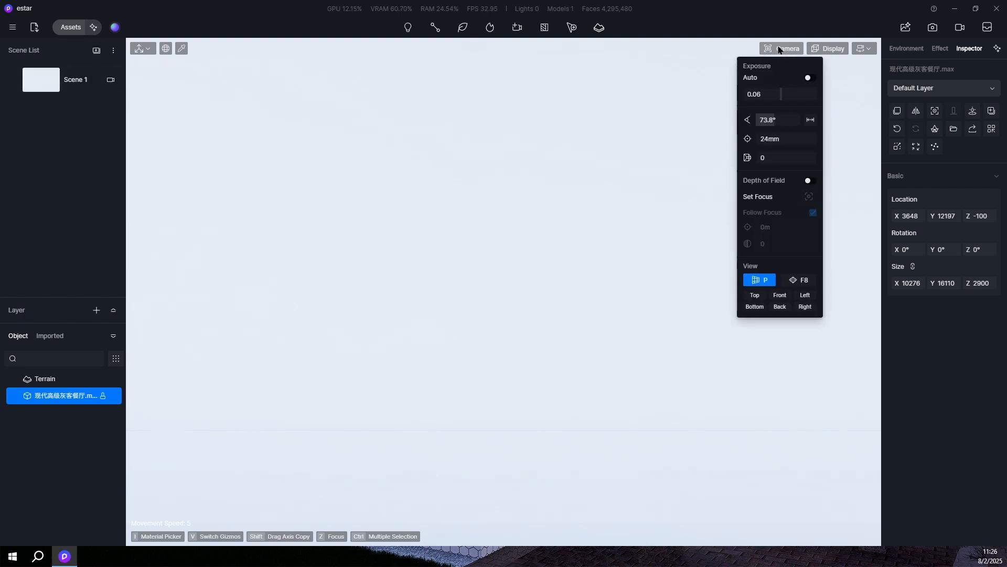
pyautogui.moveTo(763, 159); pyautogui.dragTo(777, 168)
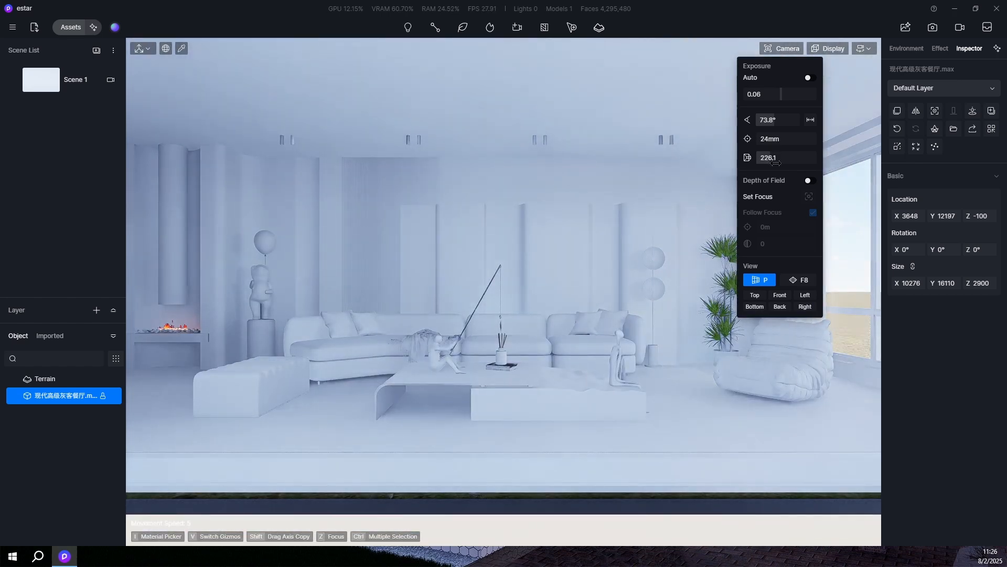
pyautogui.click(778, 168)
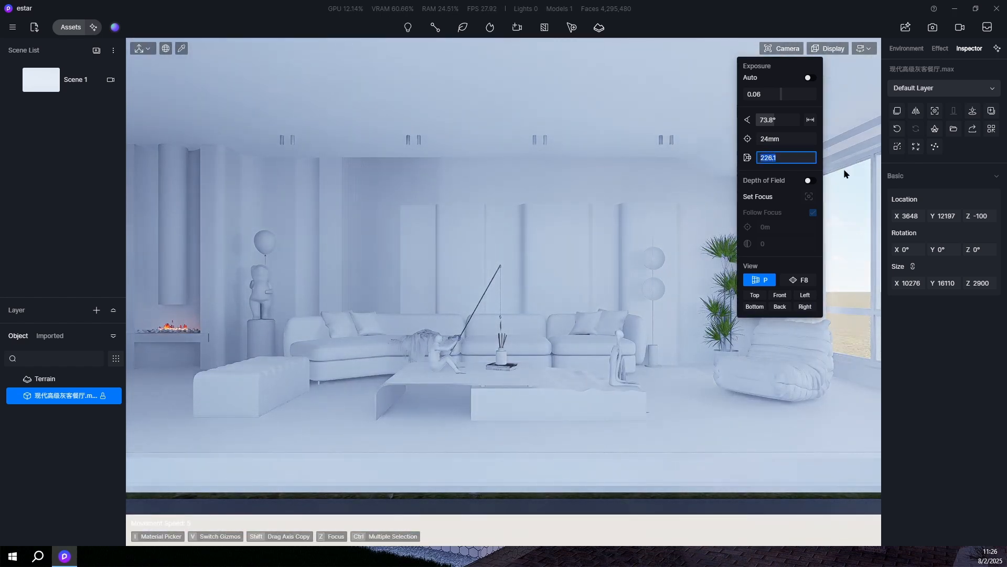
pyautogui.write('210')
pyautogui.press('Return')
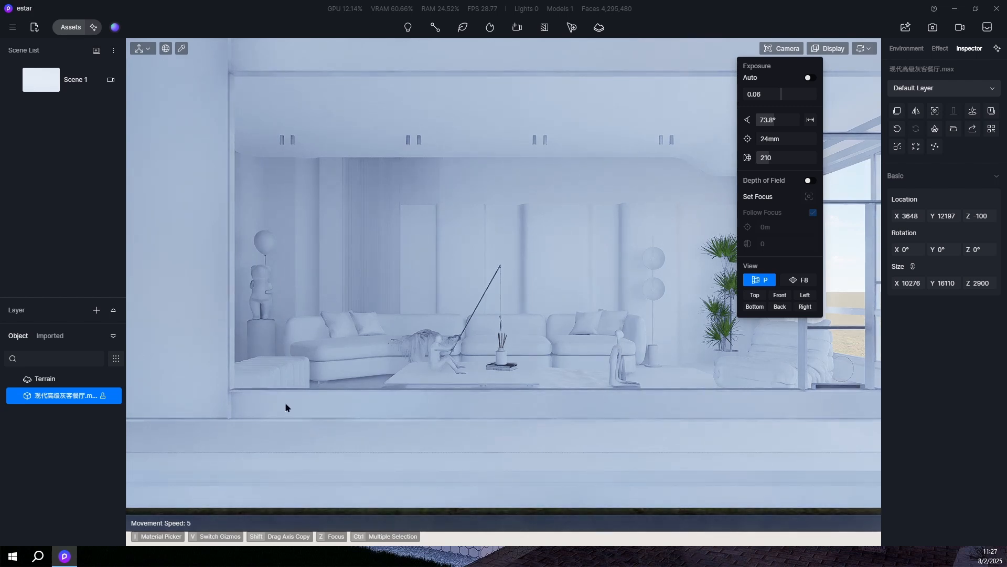
pyautogui.click(773, 158)
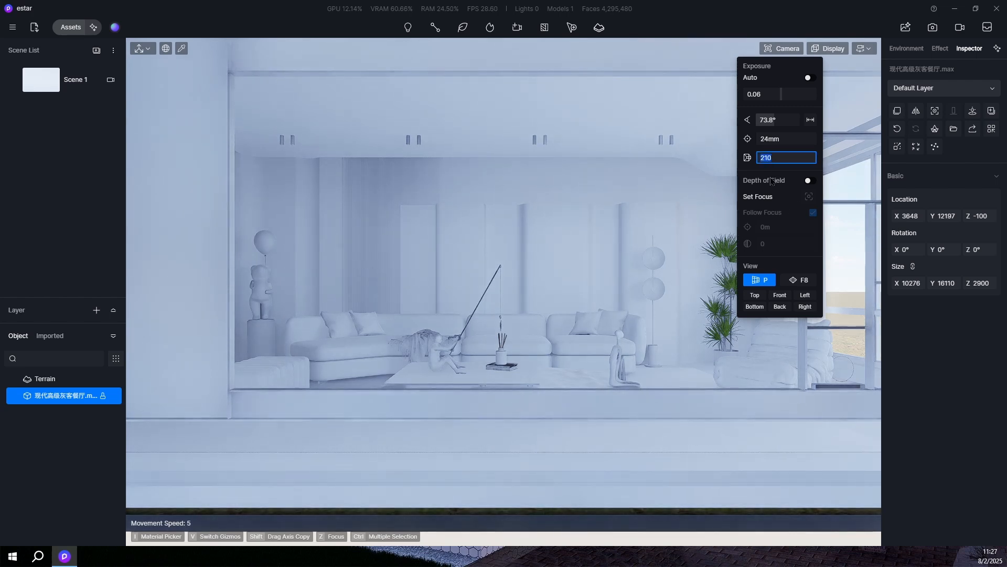
pyautogui.write('215')
pyautogui.press('Return')
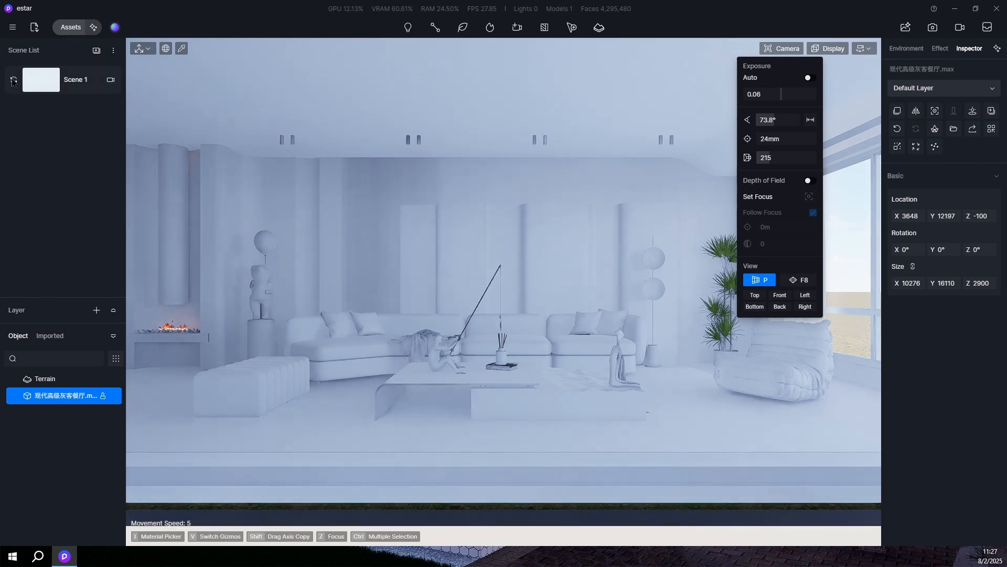
pyautogui.click(14, 79)
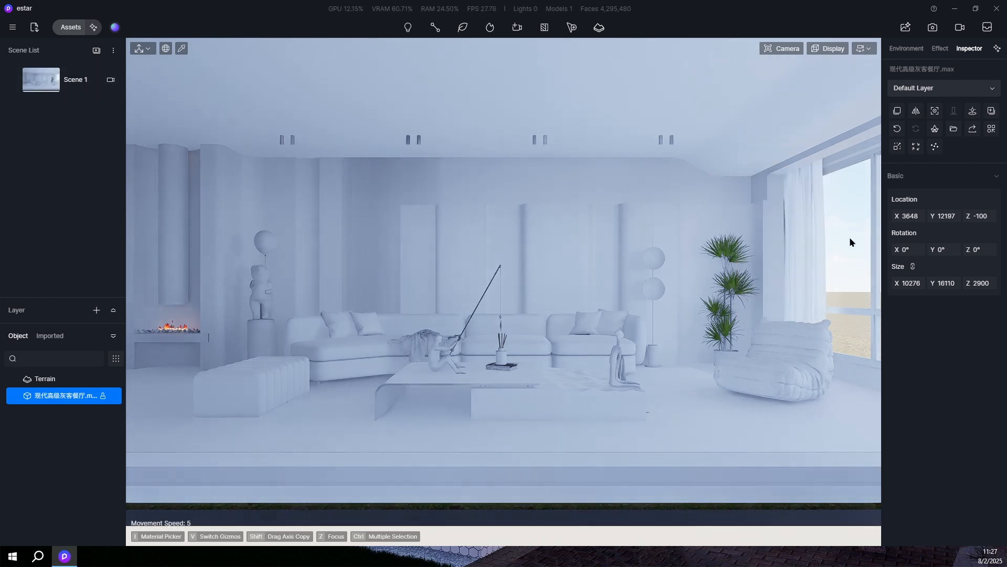
# Step: Pick the window glass material and try its Thickness option on and off
pyautogui.press('i')
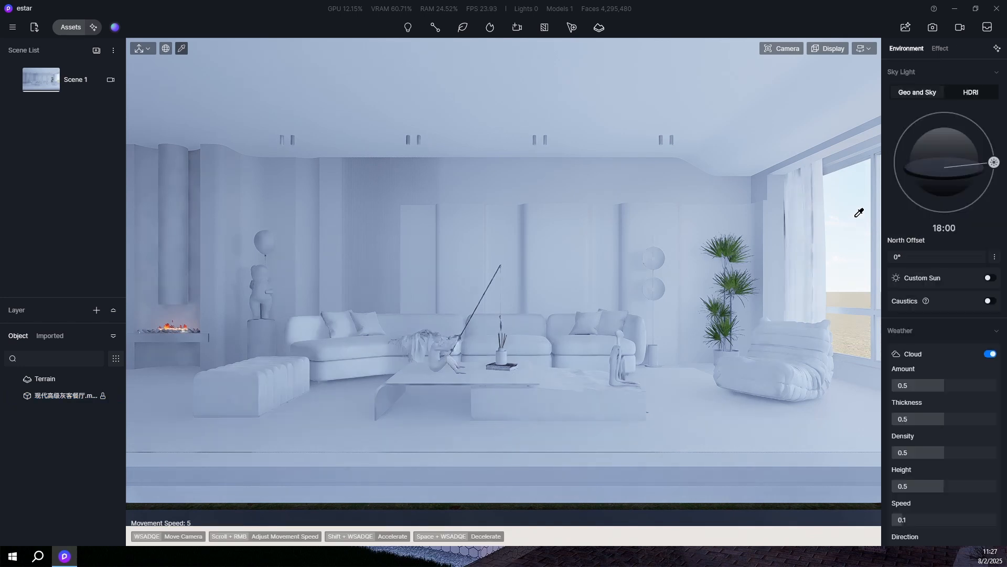
pyautogui.click(856, 216)
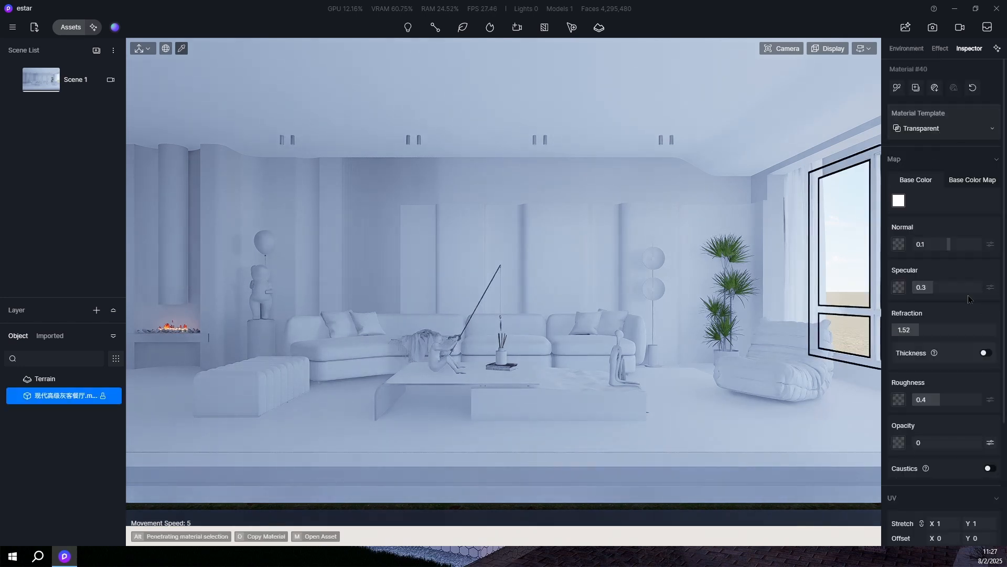
pyautogui.click(986, 353)
pyautogui.click(986, 353)
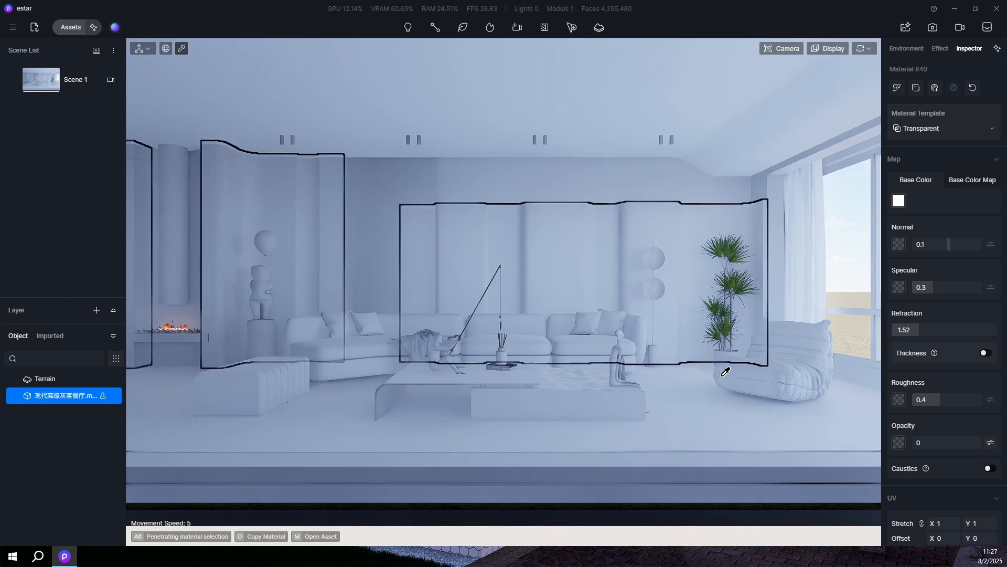
# Step: Find Grey Wool Terry in the asset library's Fabric materials and apply it to the living room rug
pyautogui.click(66, 27)
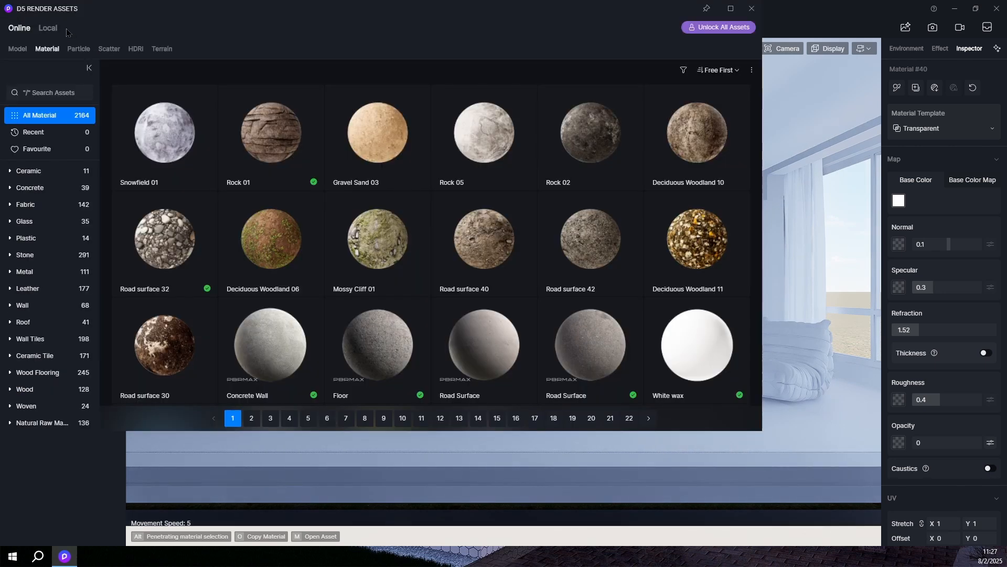
pyautogui.moveTo(230, 21); pyautogui.dragTo(298, 43)
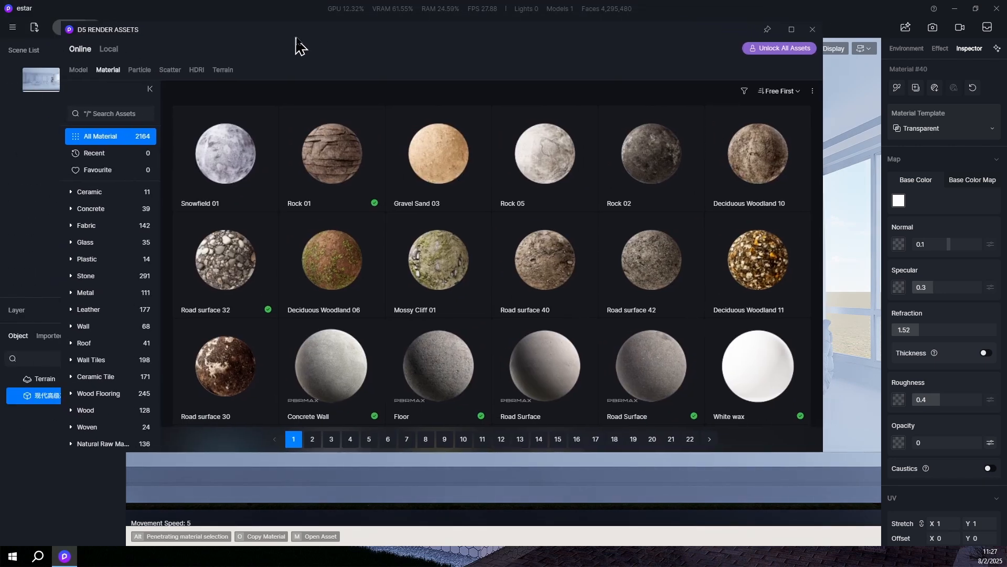
pyautogui.click(144, 117)
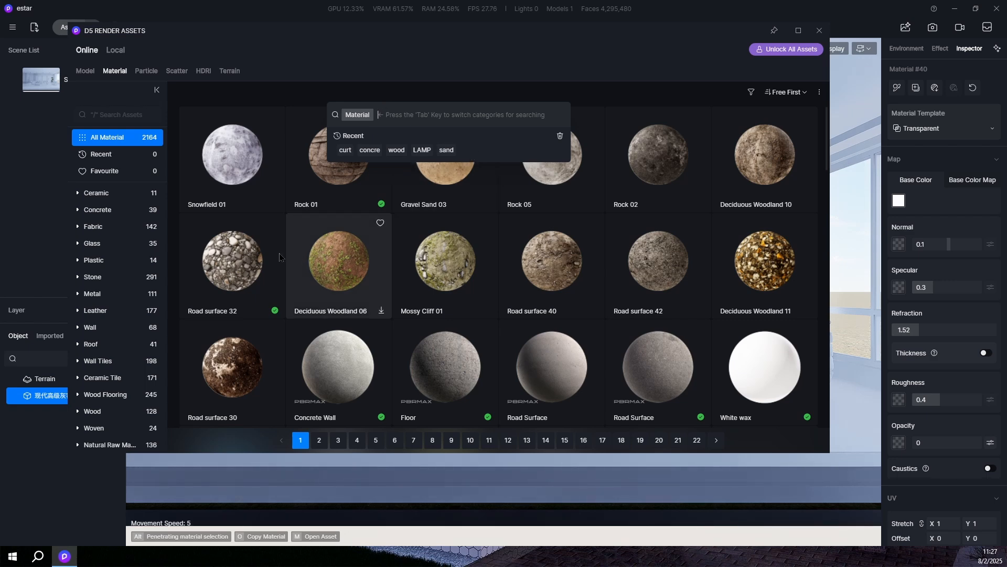
pyautogui.click(120, 227)
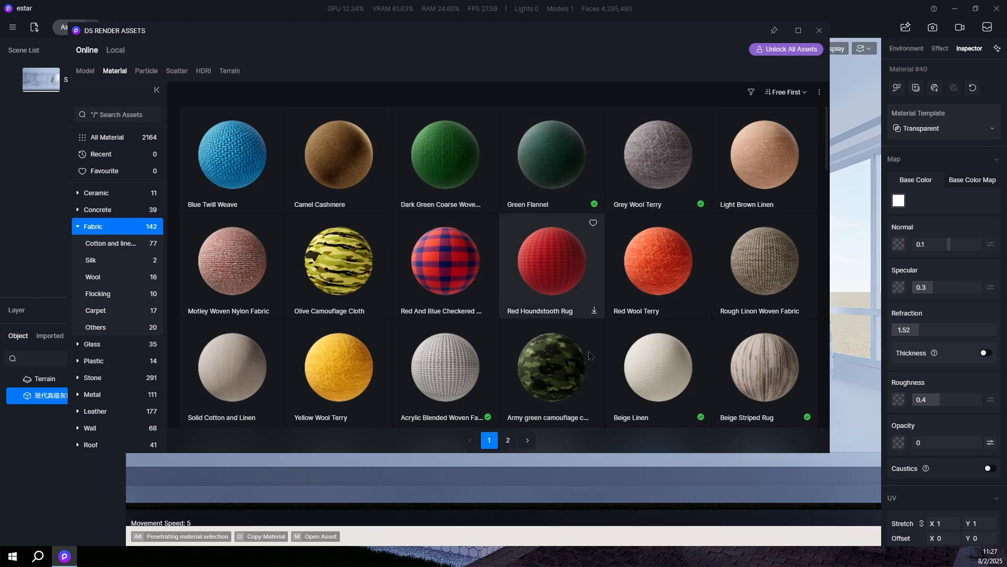
pyautogui.click(660, 155)
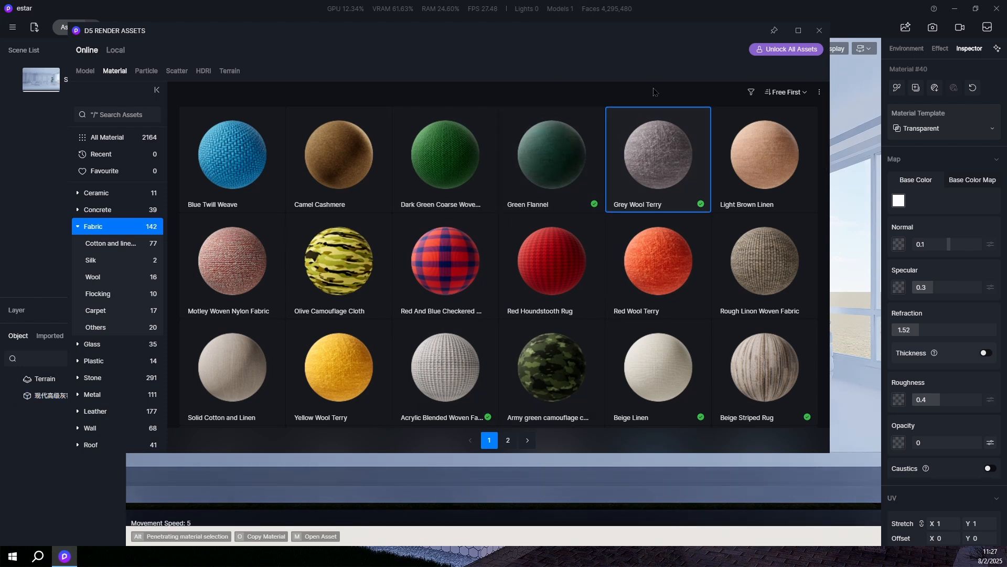
pyautogui.moveTo(687, 33); pyautogui.dragTo(434, 71)
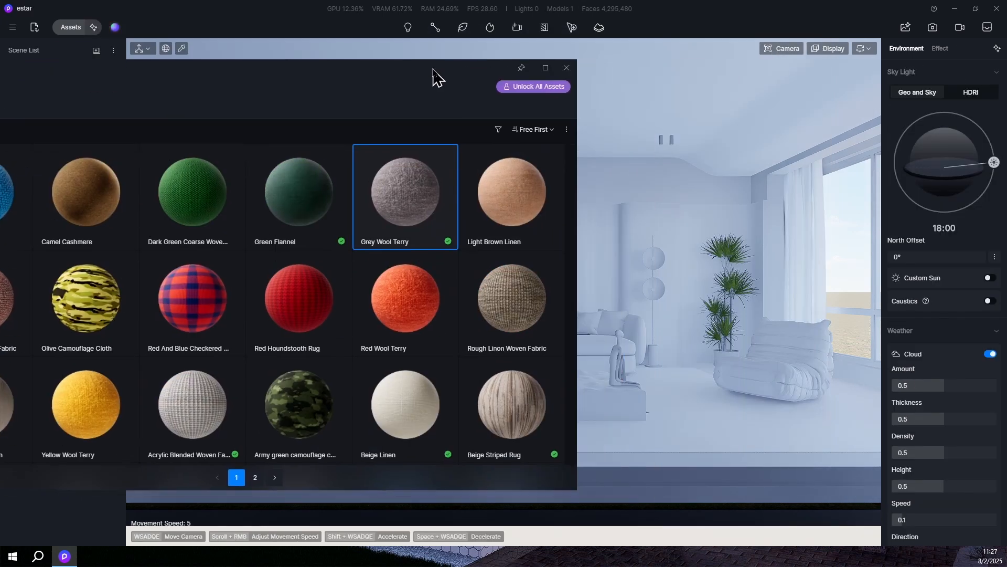
pyautogui.click(707, 410)
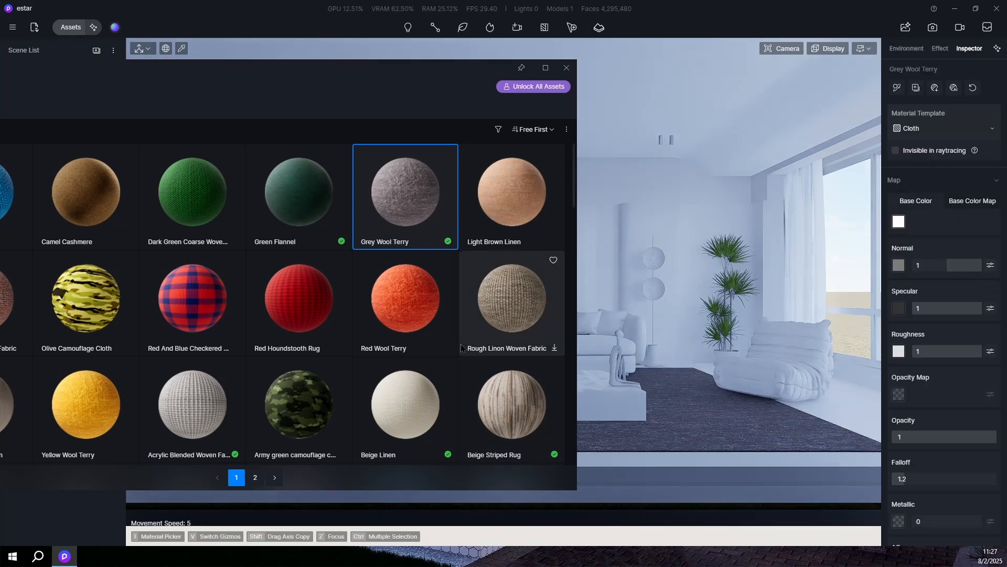
# Step: Download the Blue twill nylon fabric material and apply Blue fine plain weave to the ottoman
pyautogui.moveTo(353, 73); pyautogui.dragTo(839, 62)
pyautogui.scroll(-4, 606, 269)
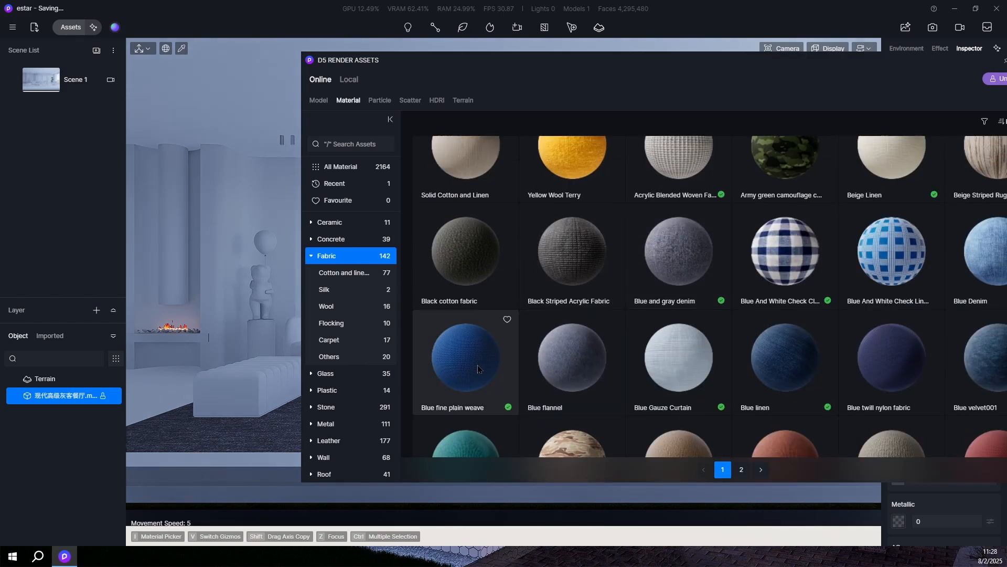
pyautogui.click(887, 356)
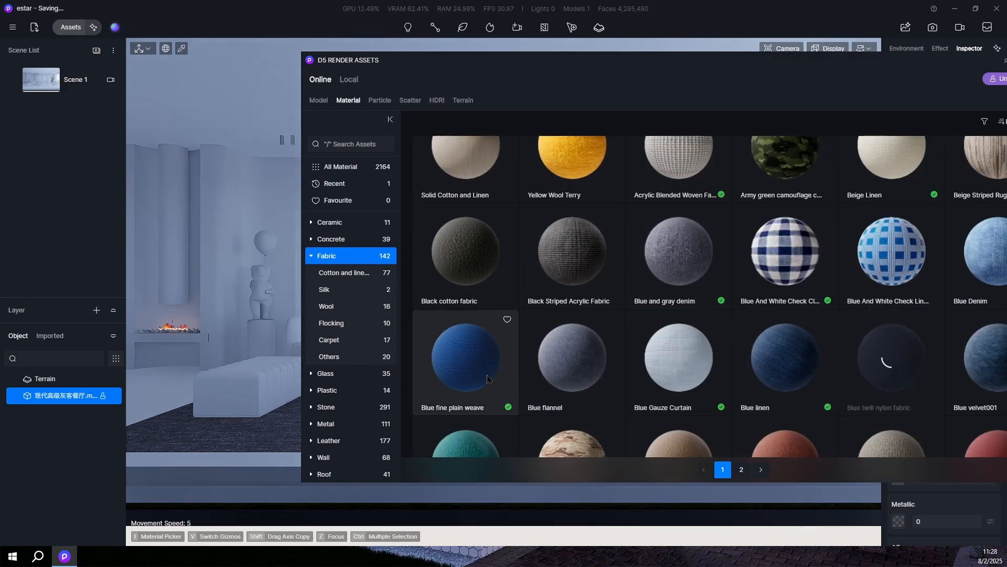
pyautogui.click(467, 359)
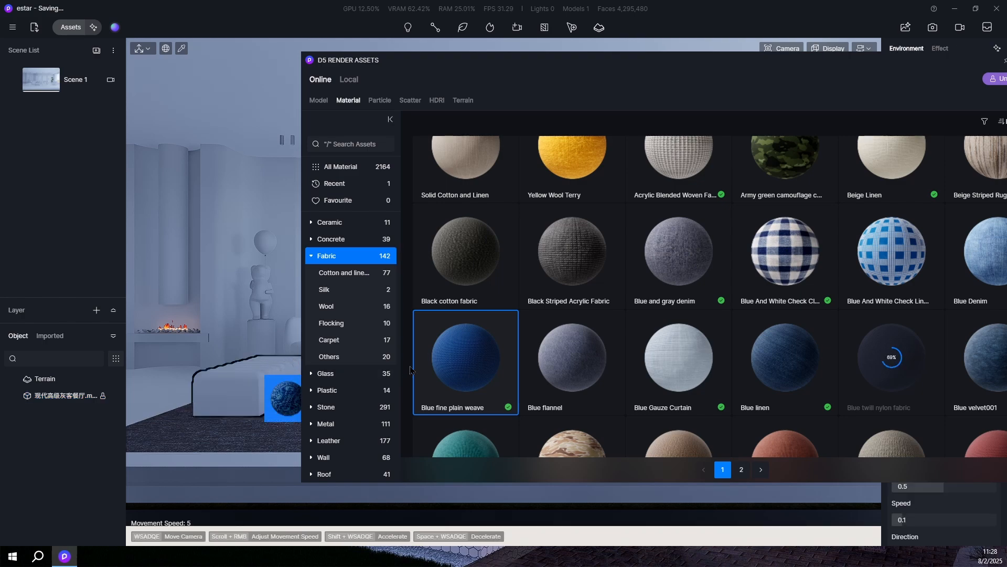
pyautogui.click(266, 369)
# Step: Choose Blue twill nylon fabric from the Fabric materials and apply it to the large curved sofa
pyautogui.moveTo(521, 63); pyautogui.dragTo(395, 54)
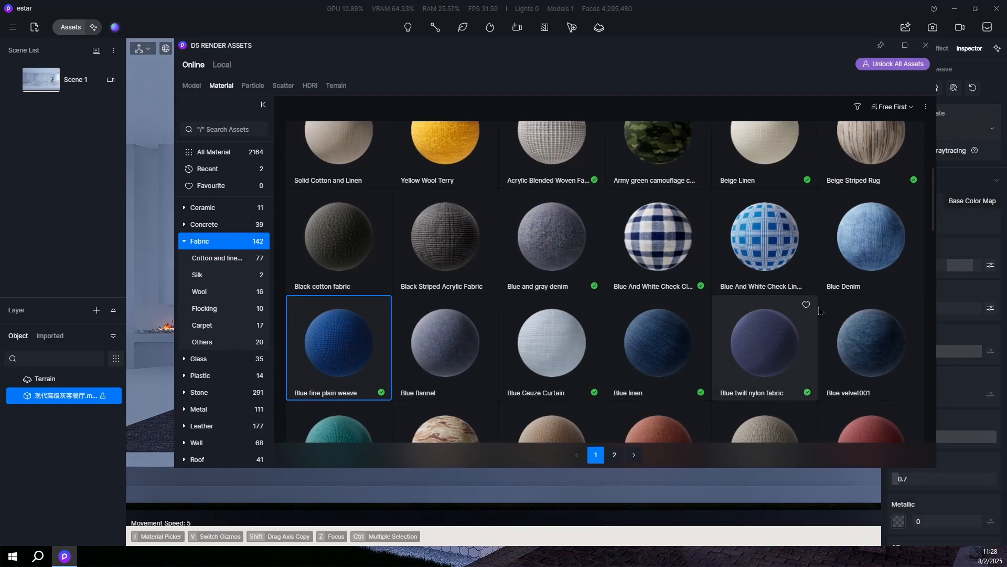
pyautogui.scroll(-1, 792, 332)
pyautogui.scroll(-3, 791, 331)
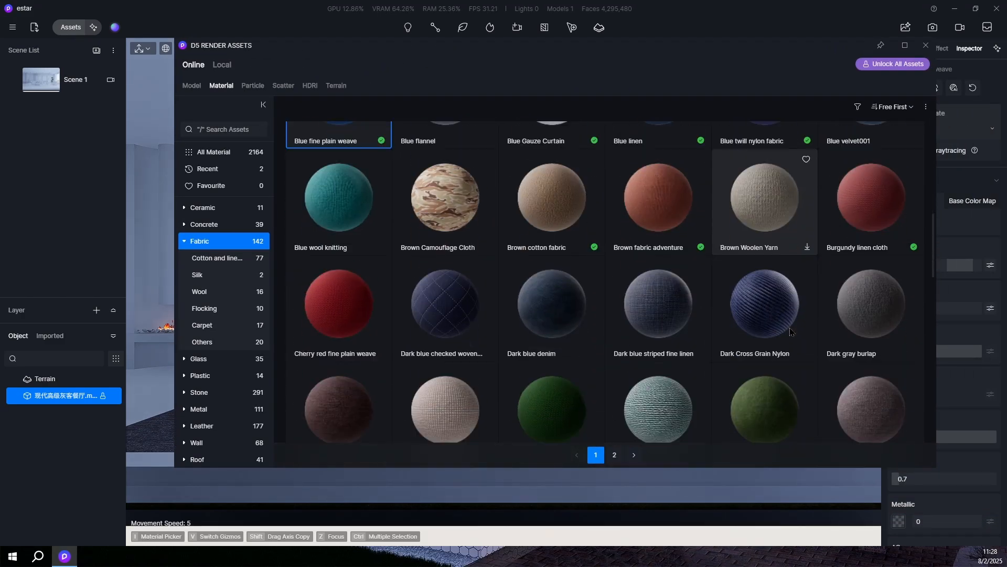
pyautogui.scroll(3, 725, 356)
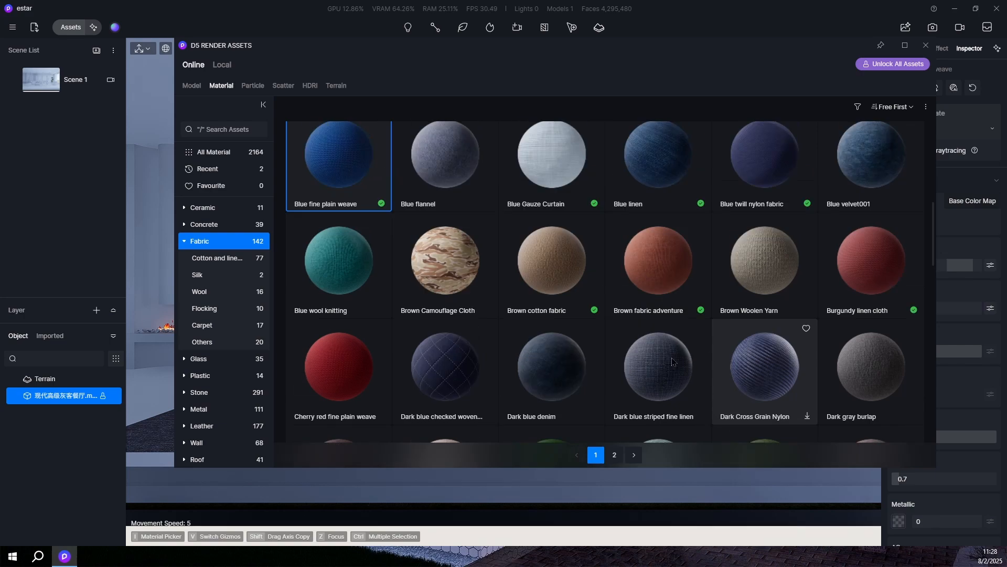
pyautogui.scroll(2, 651, 347)
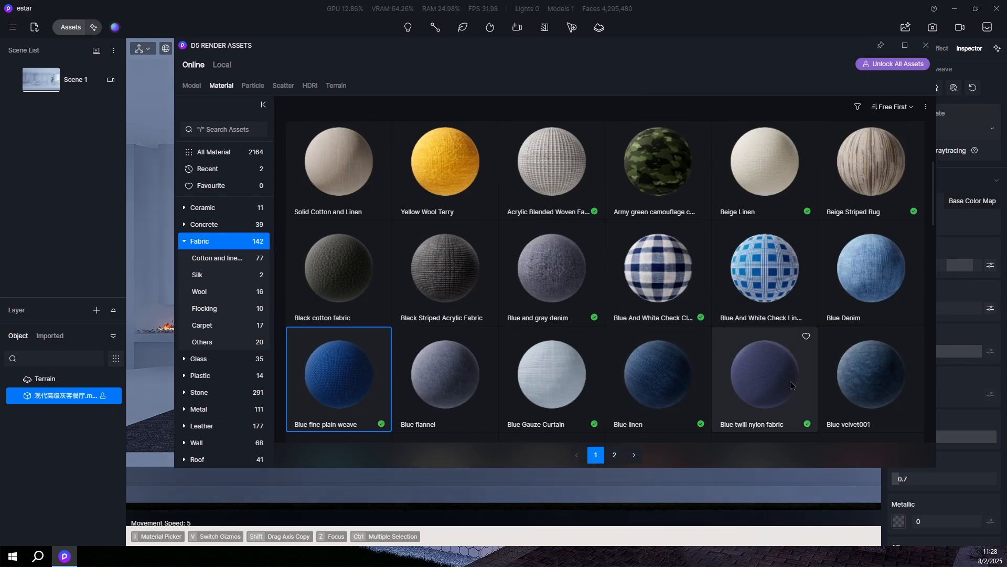
pyautogui.click(759, 366)
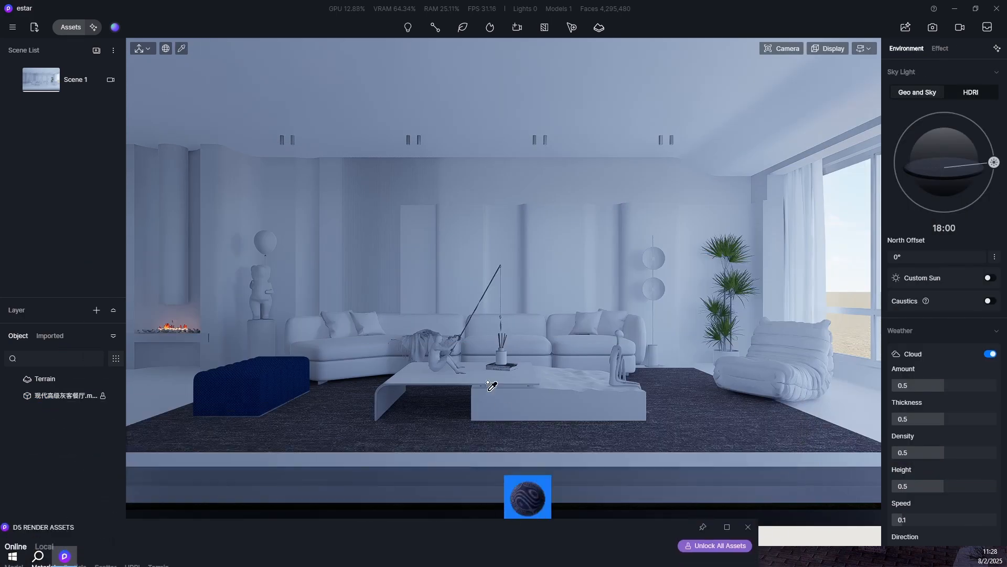
pyautogui.click(376, 345)
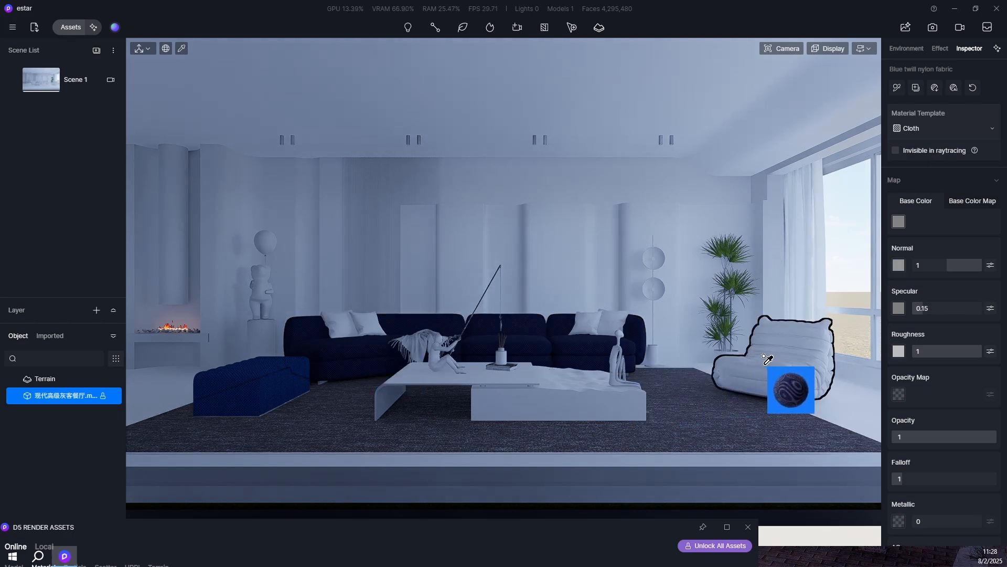
# Step: Find Blue velvet001 among the asset library's Fabric materials and download it
pyautogui.moveTo(628, 535); pyautogui.dragTo(727, 133)
pyautogui.scroll(1, 589, 397)
pyautogui.scroll(3, 589, 397)
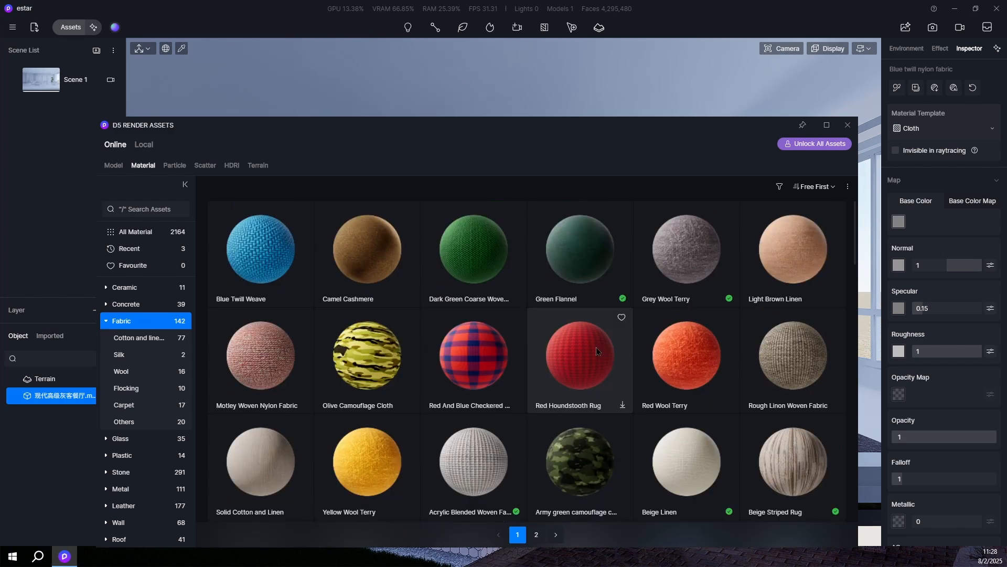
pyautogui.click(269, 251)
pyautogui.scroll(-4, 709, 295)
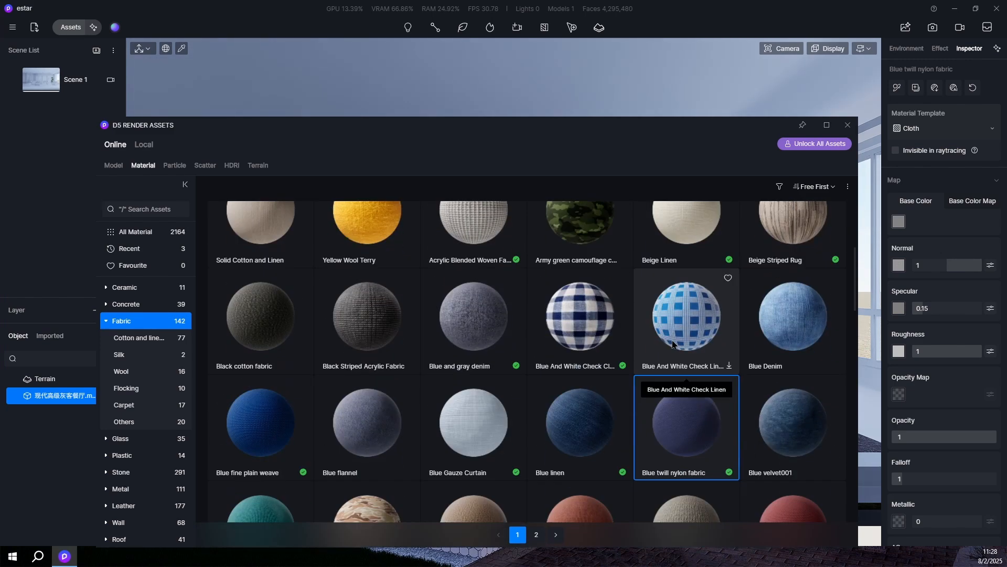
pyautogui.scroll(-2, 682, 341)
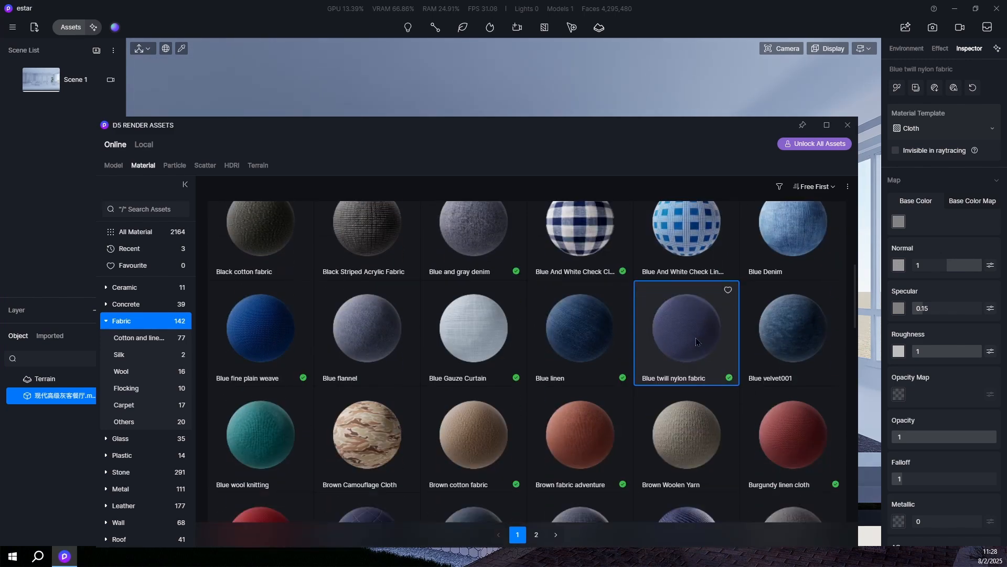
pyautogui.click(795, 336)
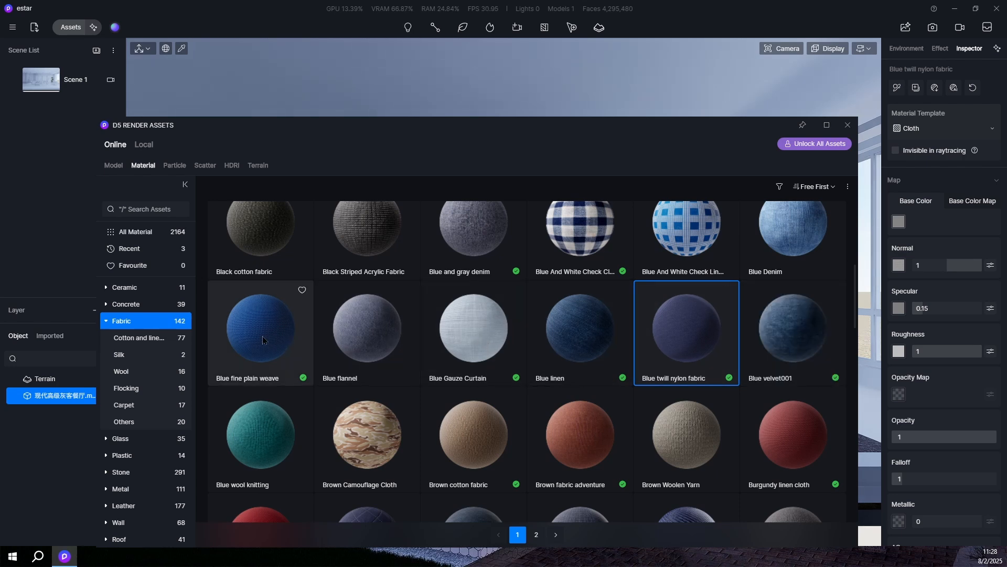
# Step: Apply the Blue fine plain weave material to the armchair beside the window
pyautogui.moveTo(430, 131); pyautogui.dragTo(370, 165)
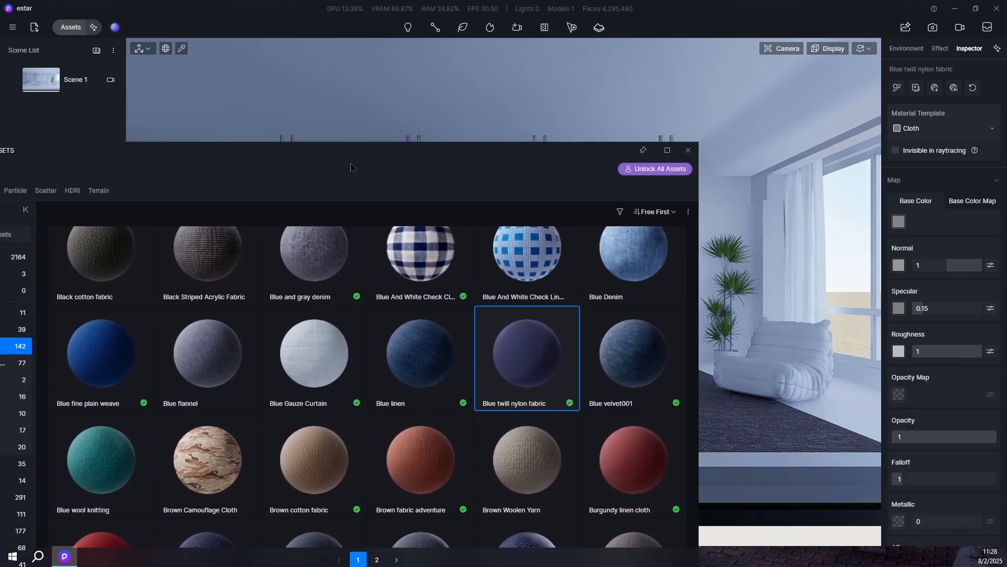
pyautogui.moveTo(349, 157)
pyautogui.mouseDown()
pyautogui.moveTo(659, 402)
pyautogui.moveTo(292, 310)
pyautogui.moveTo(335, 168)
pyautogui.mouseUp()
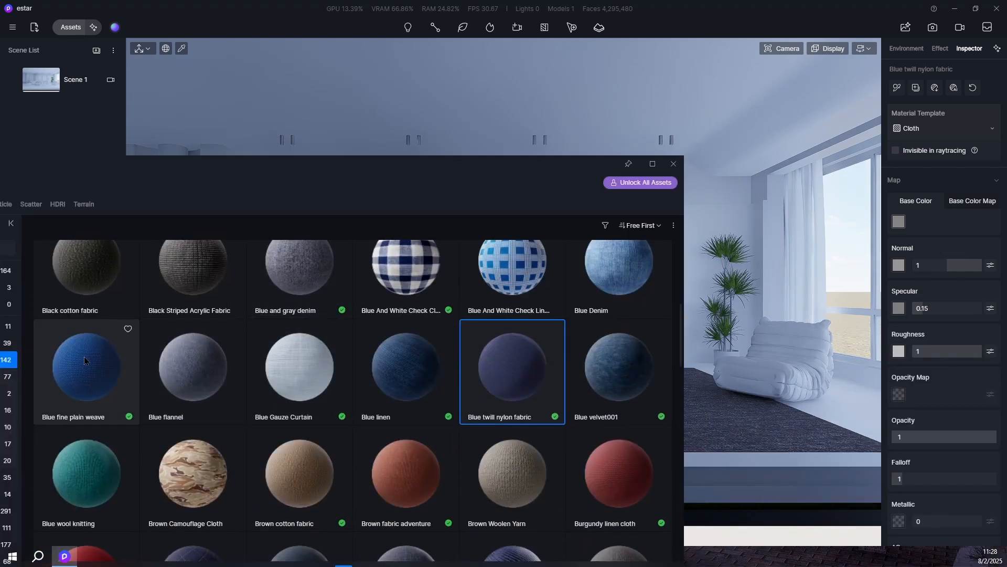
pyautogui.moveTo(84, 356); pyautogui.dragTo(789, 382)
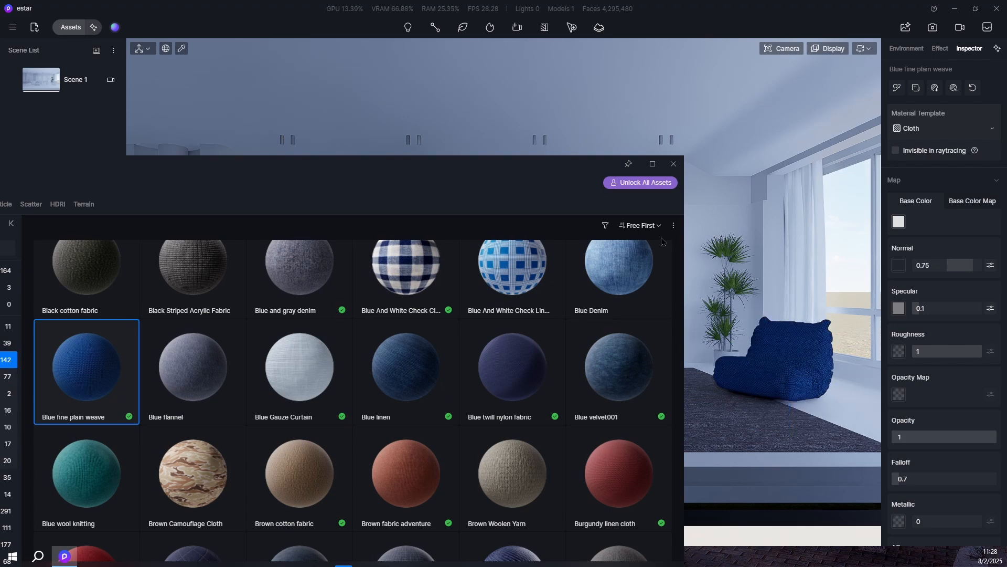
# Step: Sample the curved sofa's Blue twill nylon fabric and apply it to the ottoman
pyautogui.moveTo(577, 178); pyautogui.dragTo(749, 398)
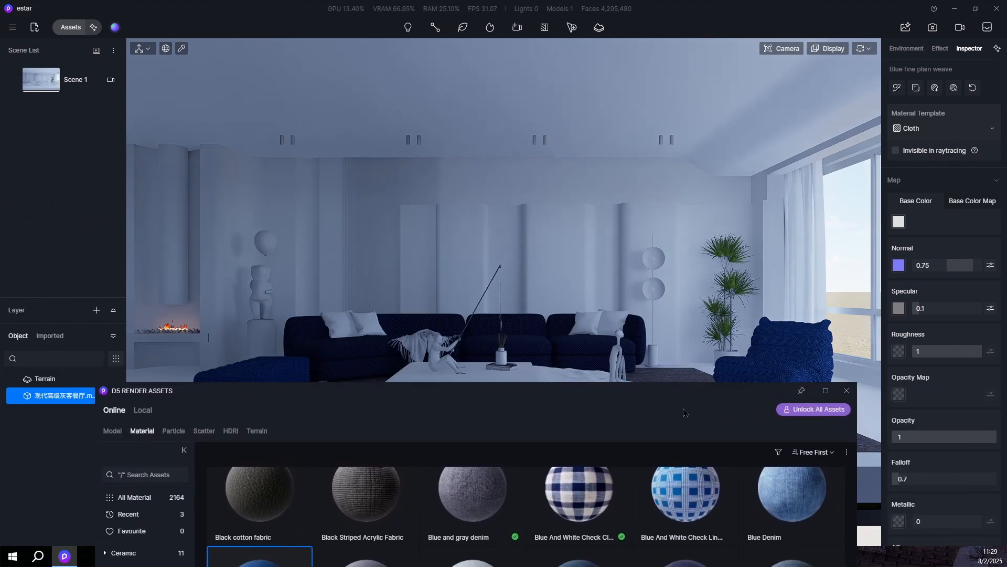
pyautogui.moveTo(684, 409); pyautogui.dragTo(706, 515)
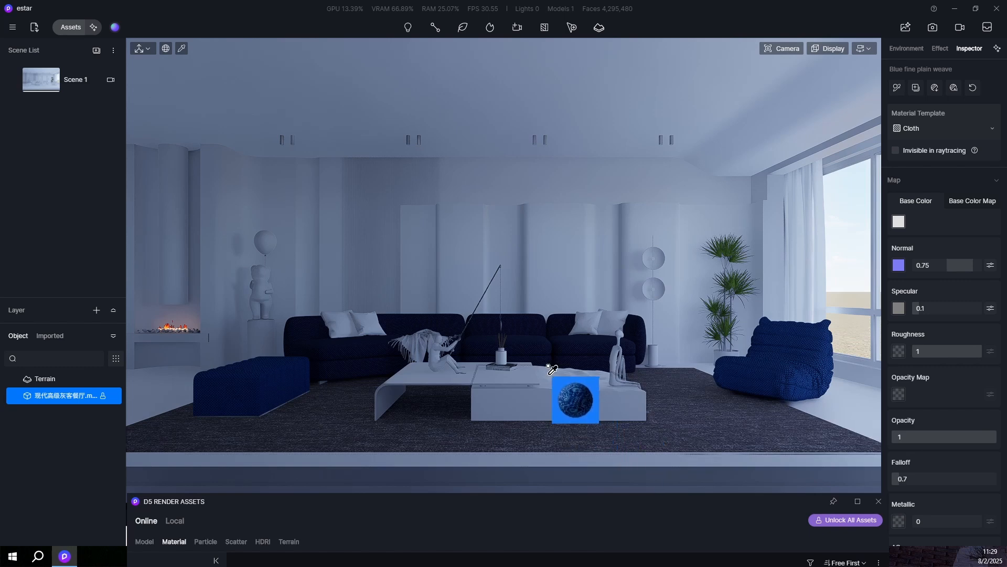
pyautogui.moveTo(550, 367); pyautogui.dragTo(577, 388)
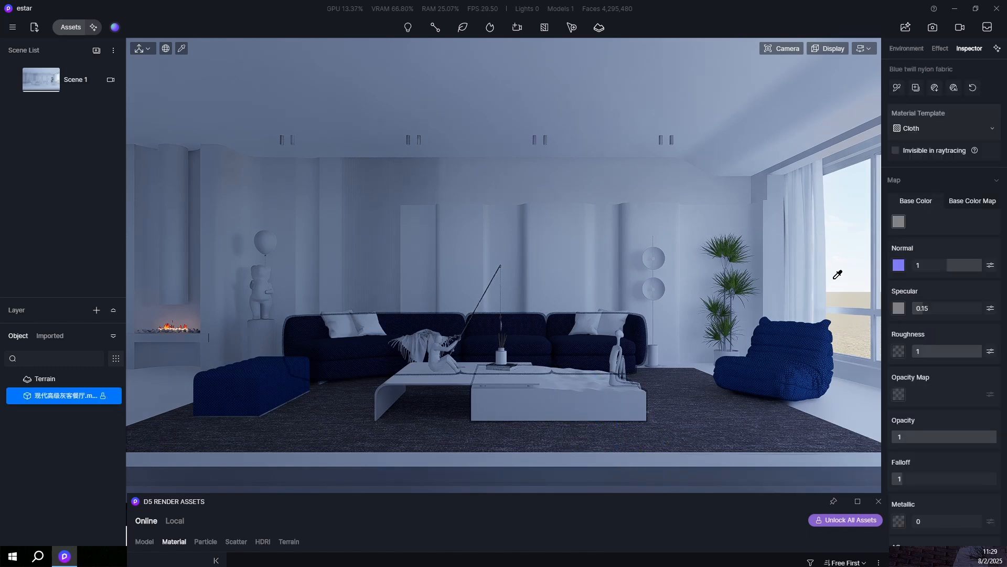
pyautogui.click(898, 88)
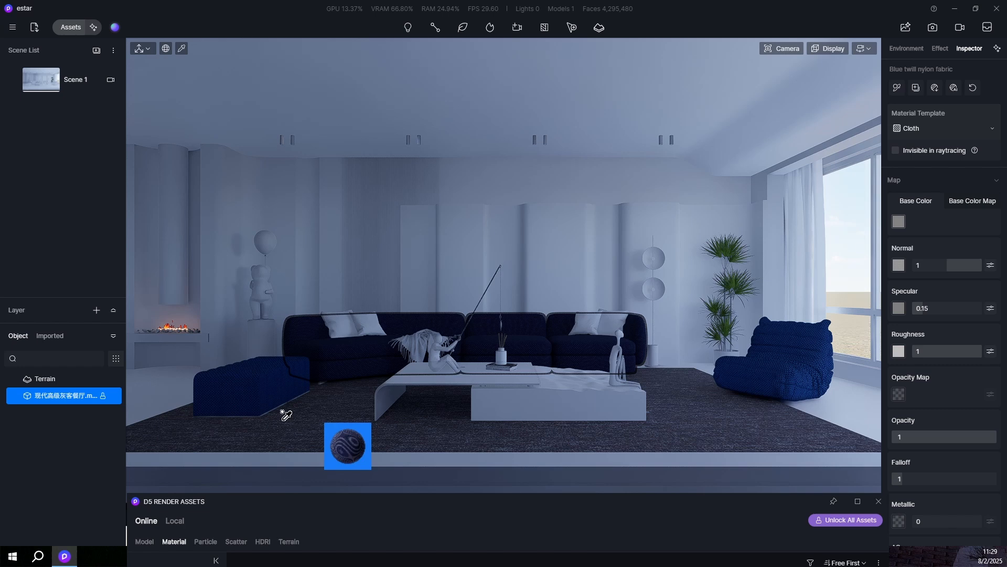
pyautogui.click(267, 381)
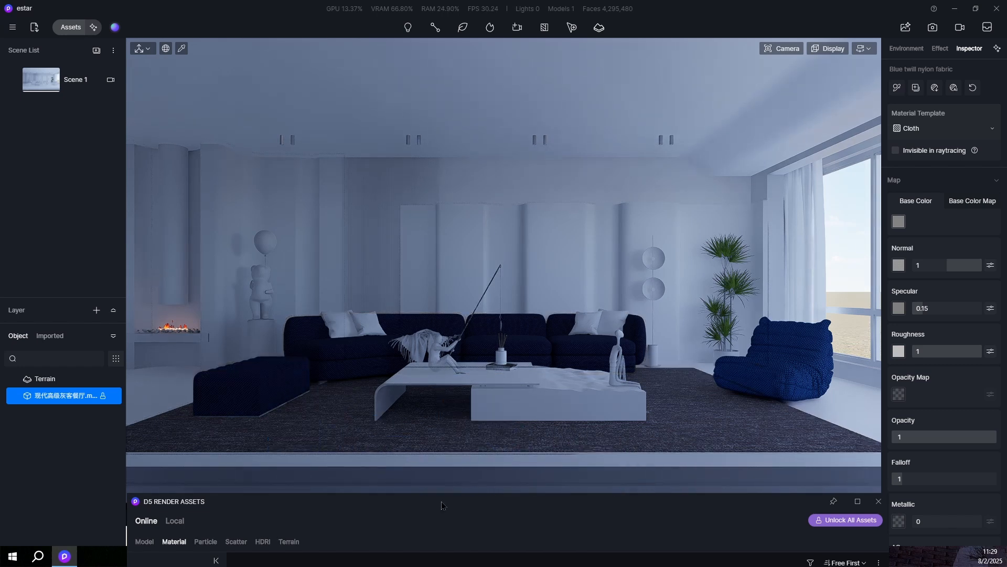
# Step: Apply the Blue velvet001 fabric to the inner throw cushion at each end of the curved sofa
pyautogui.moveTo(444, 504); pyautogui.dragTo(422, 163)
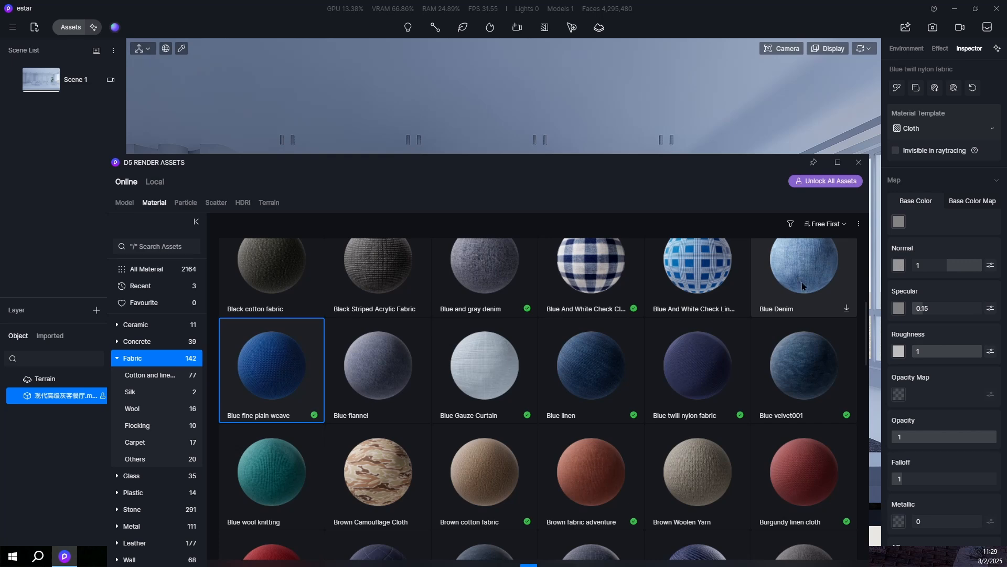
pyautogui.scroll(-1, 556, 351)
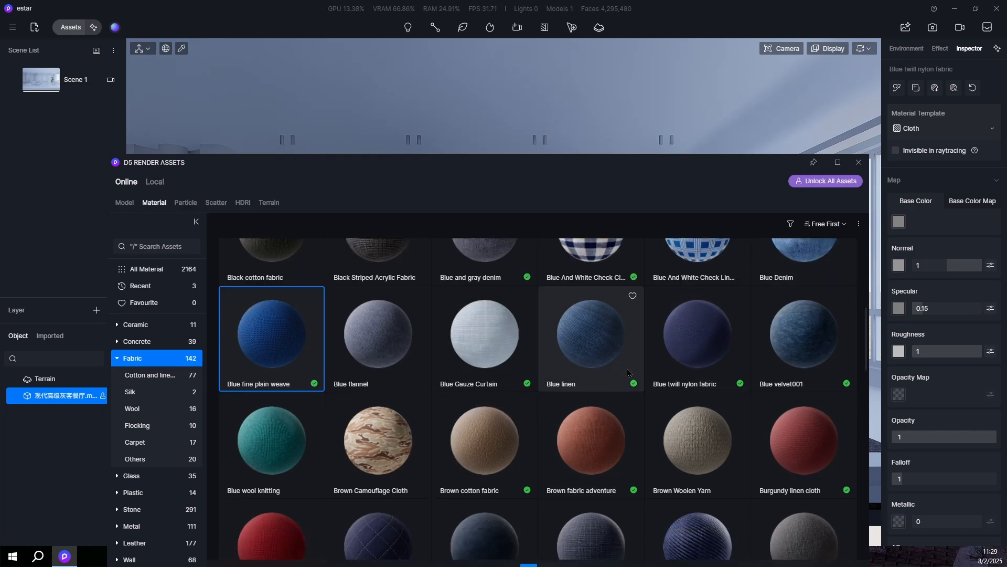
pyautogui.scroll(-1, 627, 370)
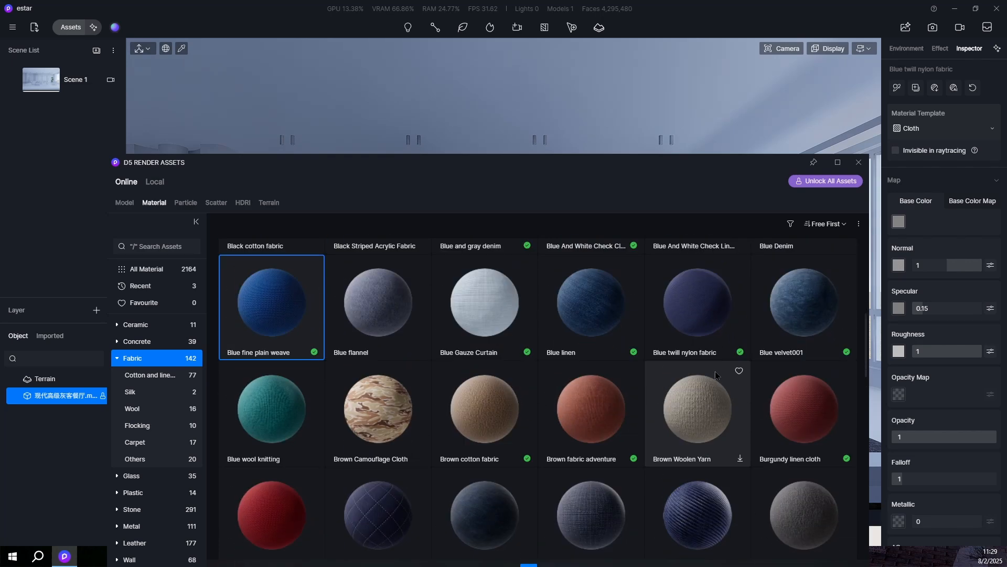
pyautogui.click(821, 298)
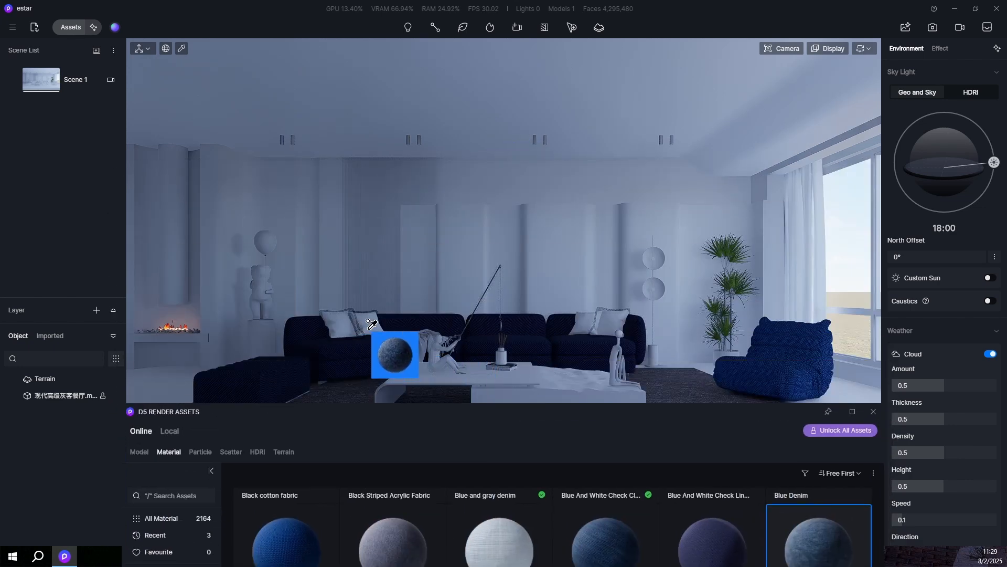
pyautogui.click(371, 324)
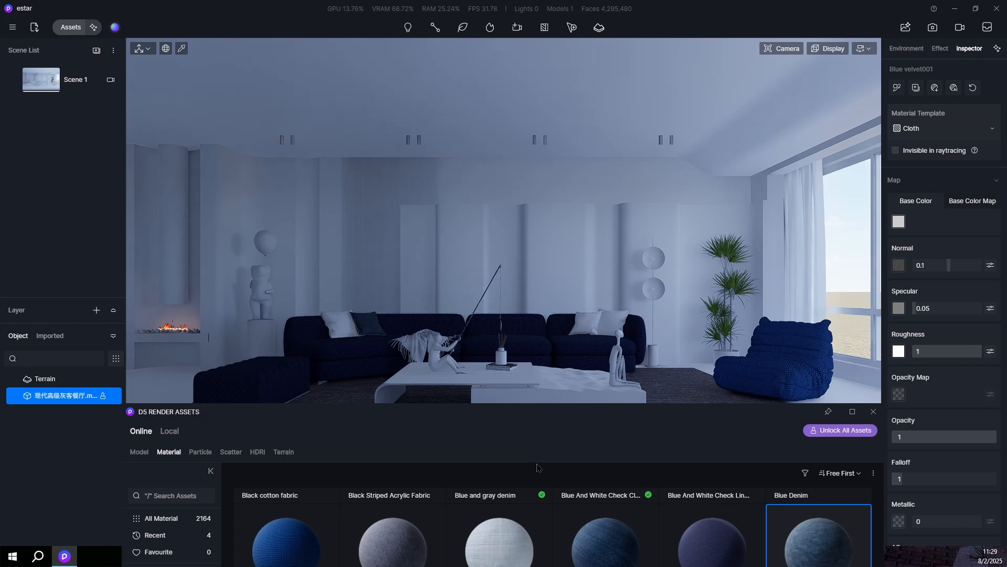
pyautogui.click(587, 326)
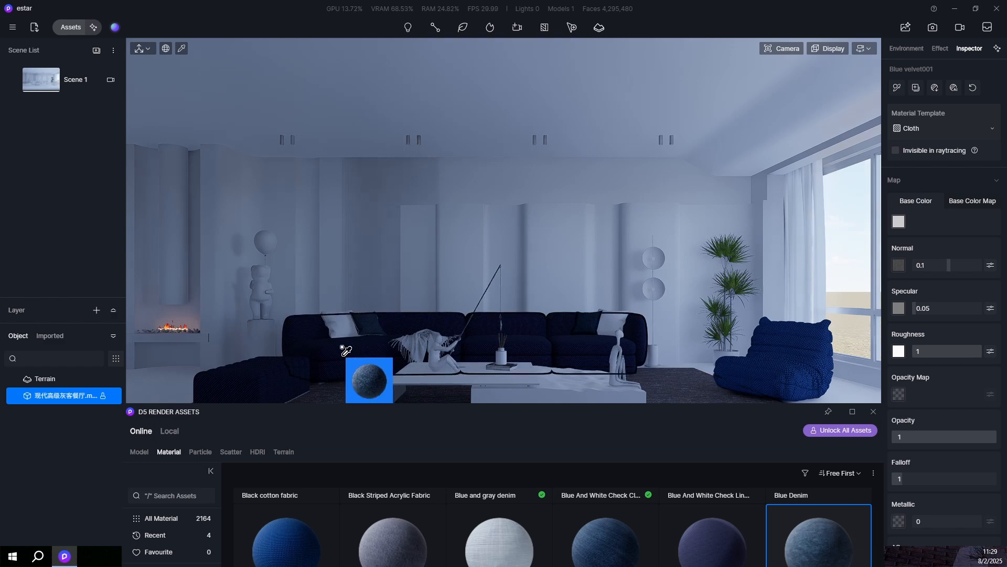
pyautogui.moveTo(346, 351); pyautogui.dragTo(377, 416)
pyautogui.moveTo(308, 413); pyautogui.dragTo(608, 381)
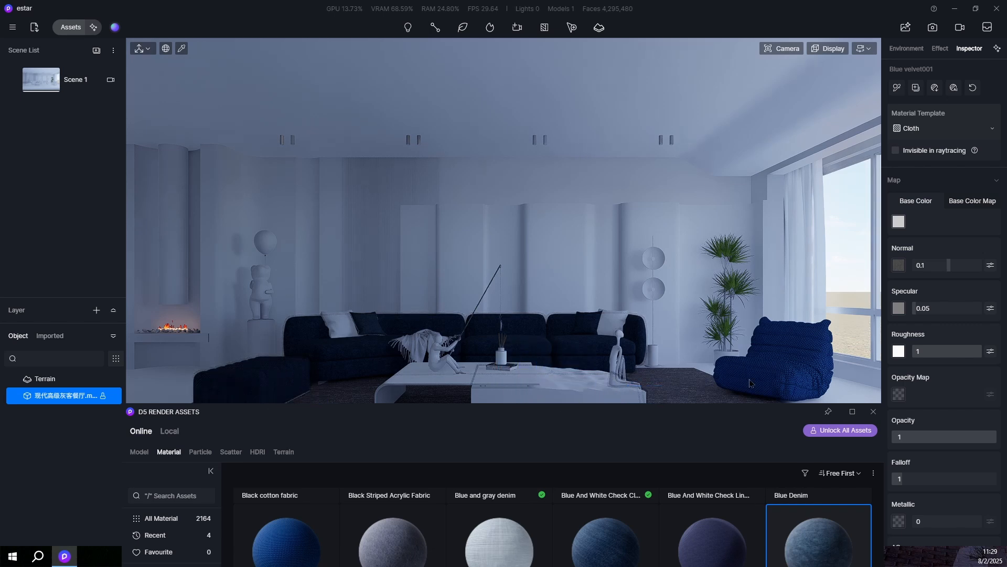
# Step: Set the UV stretch of the armchair's Blue fine plain weave material to 3 on X and Y
pyautogui.click(795, 362)
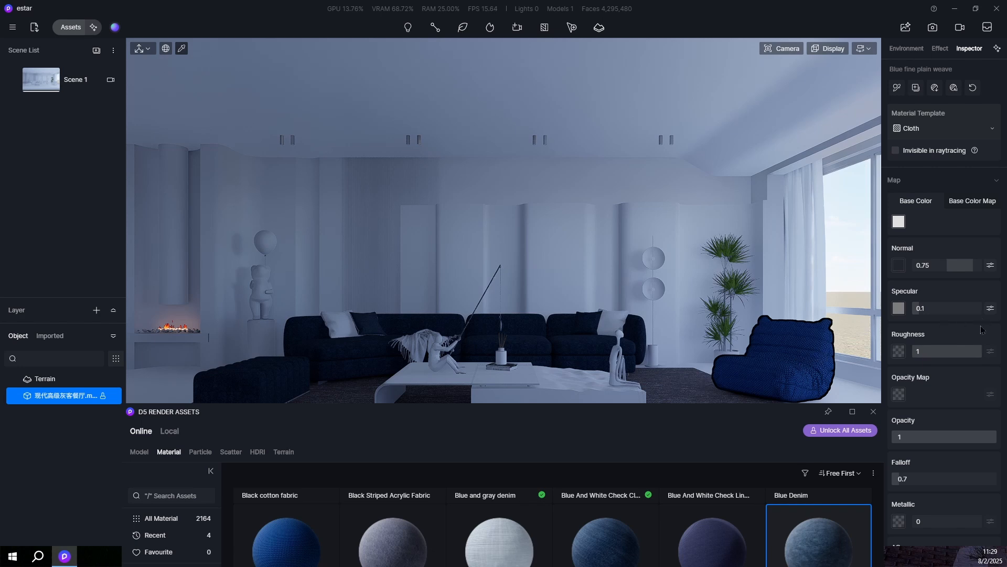
pyautogui.scroll(-5, 926, 418)
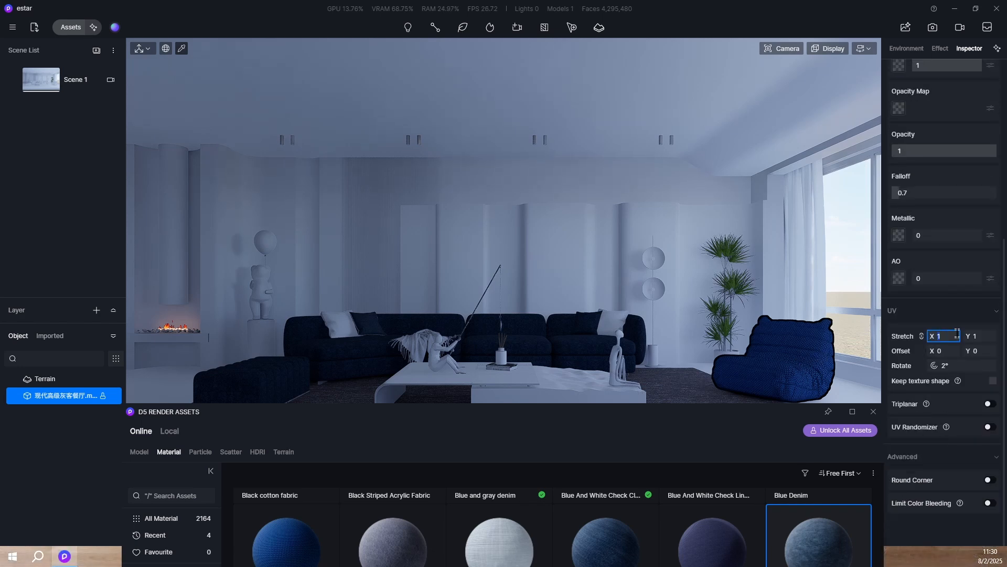
pyautogui.write('3')
pyautogui.press('Return')
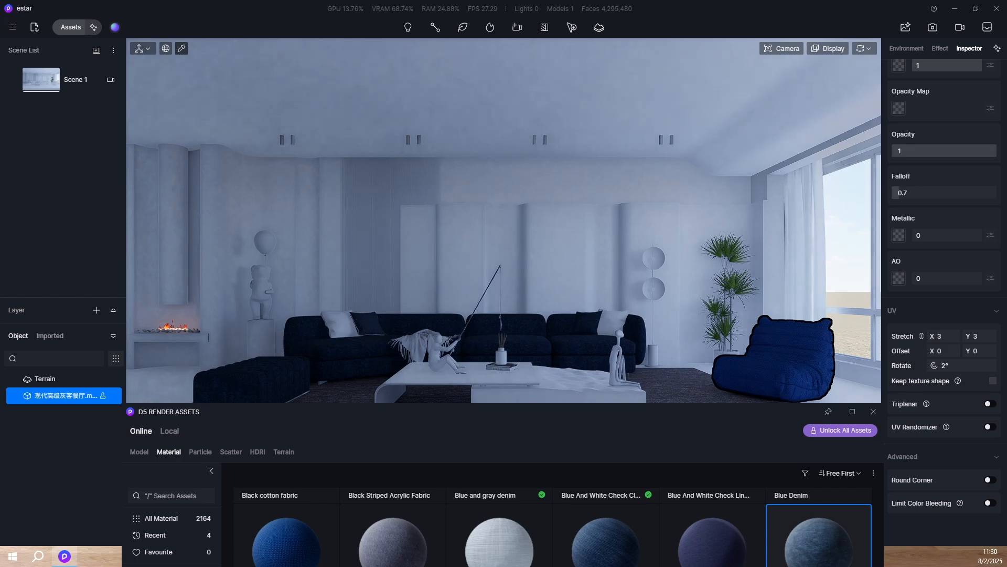
pyautogui.scroll(5, 934, 208)
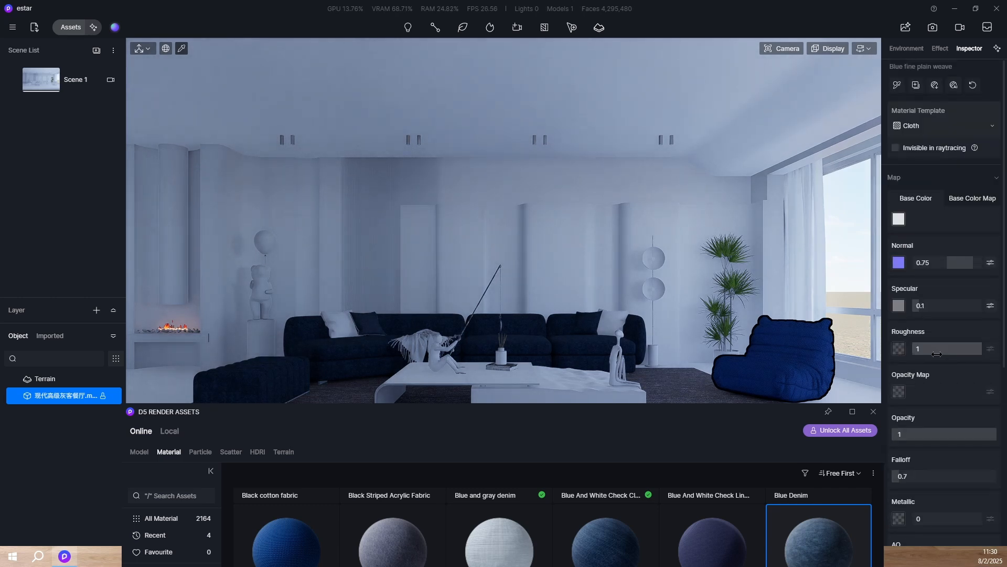
# Step: Set the Base Color Map's Color Space Transfer Function to Linear for the blue velvet cushion on the sofa's window end
pyautogui.click(595, 355)
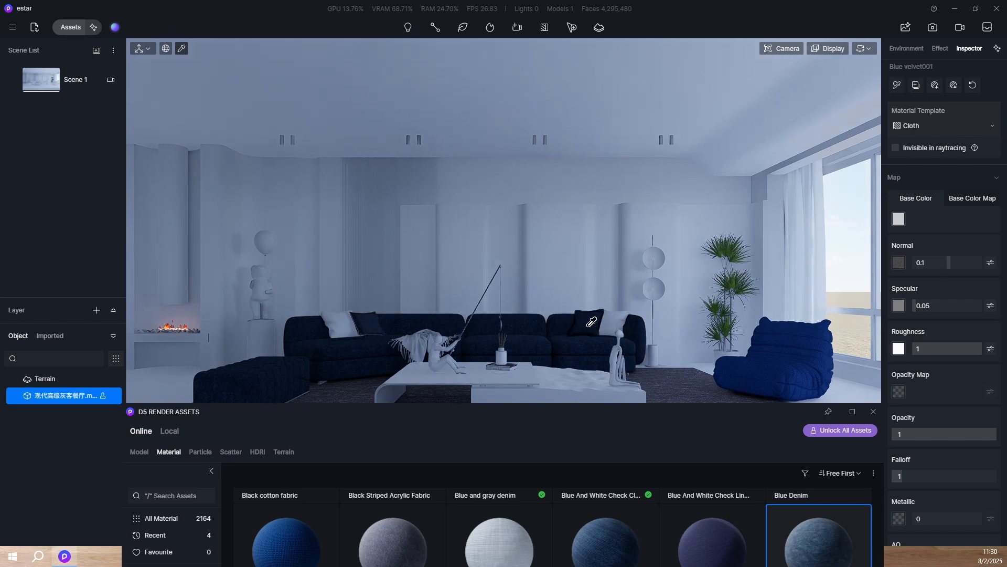
pyautogui.click(972, 197)
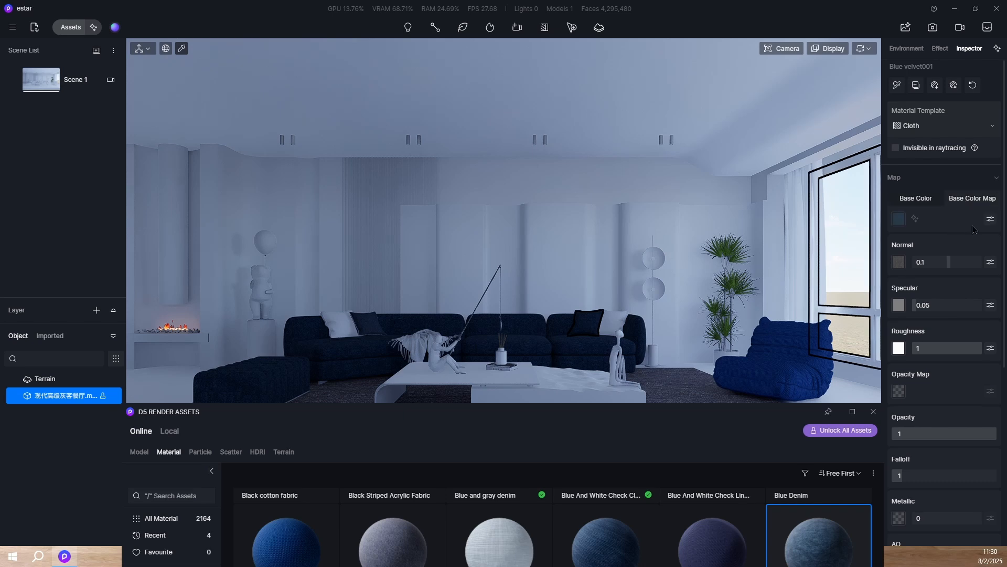
pyautogui.click(990, 219)
pyautogui.click(917, 261)
pyautogui.click(918, 288)
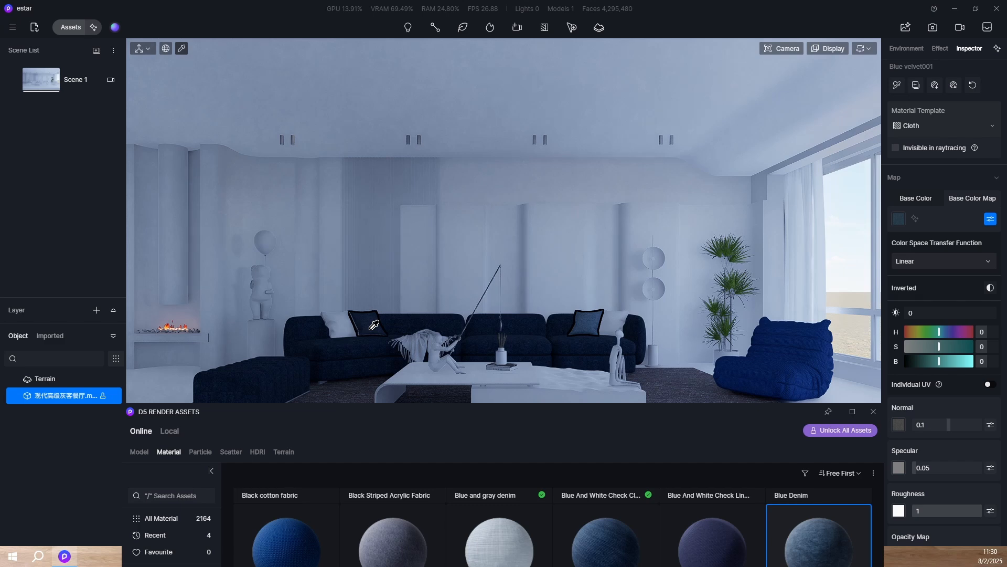
# Step: Switch the blue velvet cushion on the sofa's fireplace end to the Linear color space for its Base Color Map and clear the selection
pyautogui.click(765, 363)
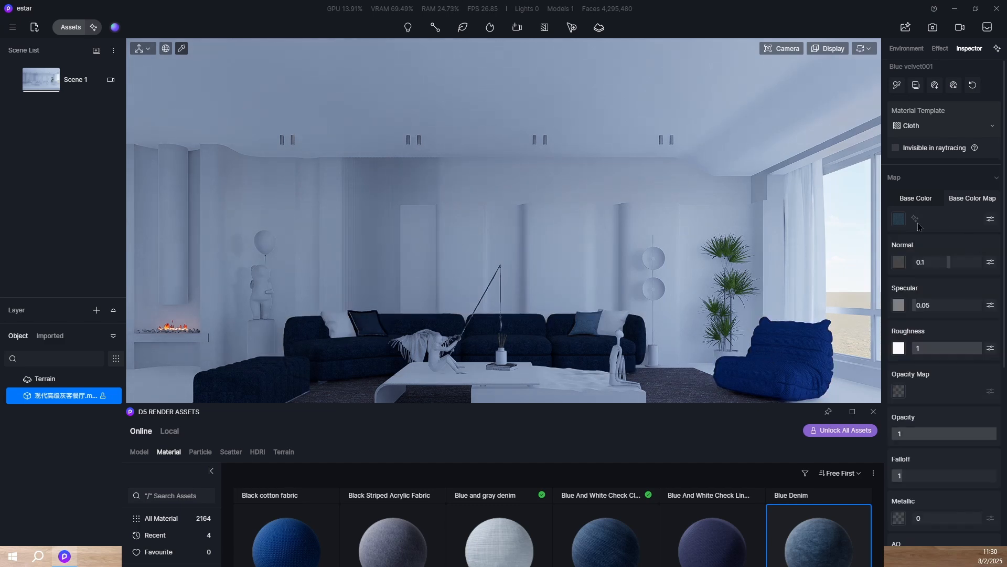
pyautogui.click(990, 219)
pyautogui.click(928, 262)
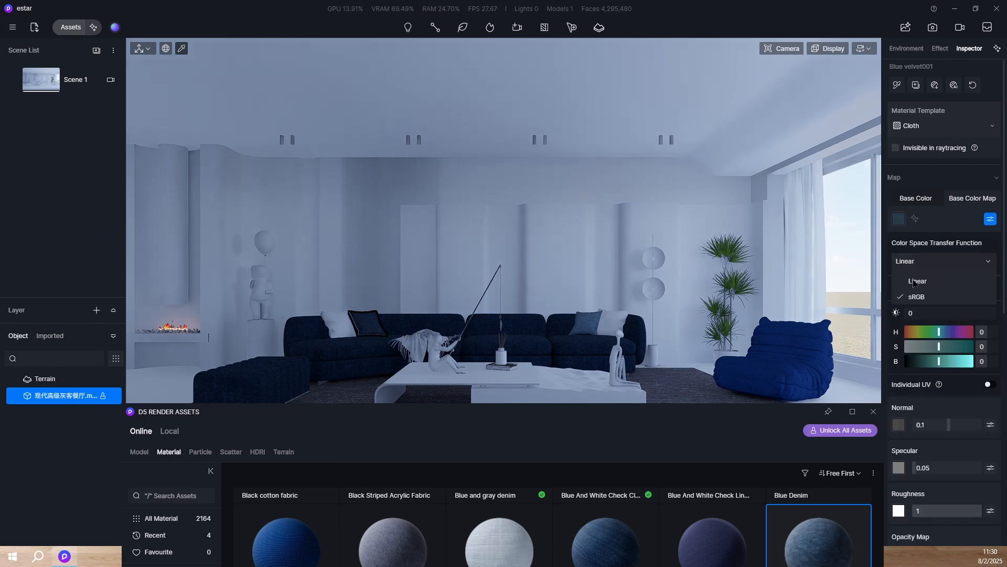
pyautogui.click(917, 282)
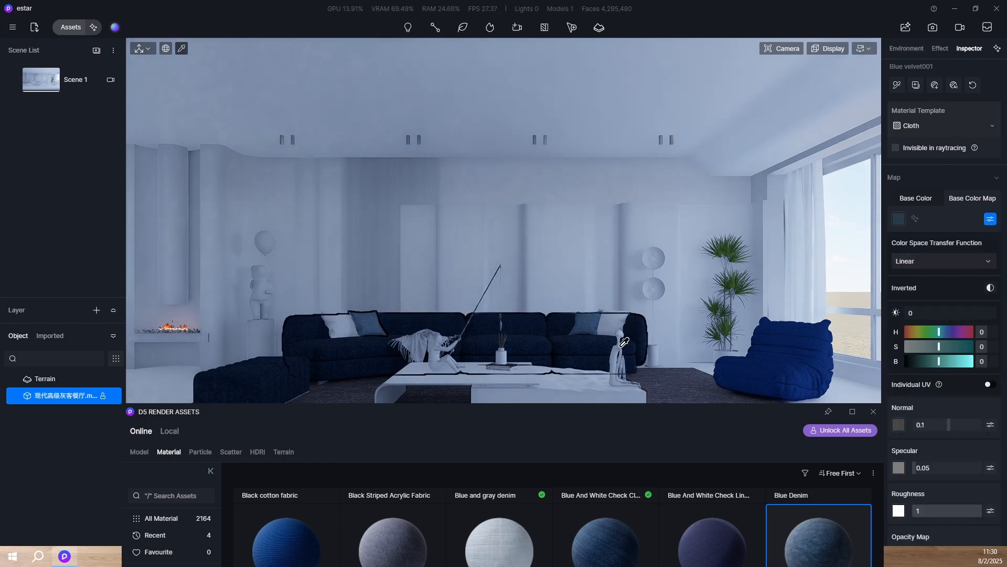
pyautogui.press('Escape')
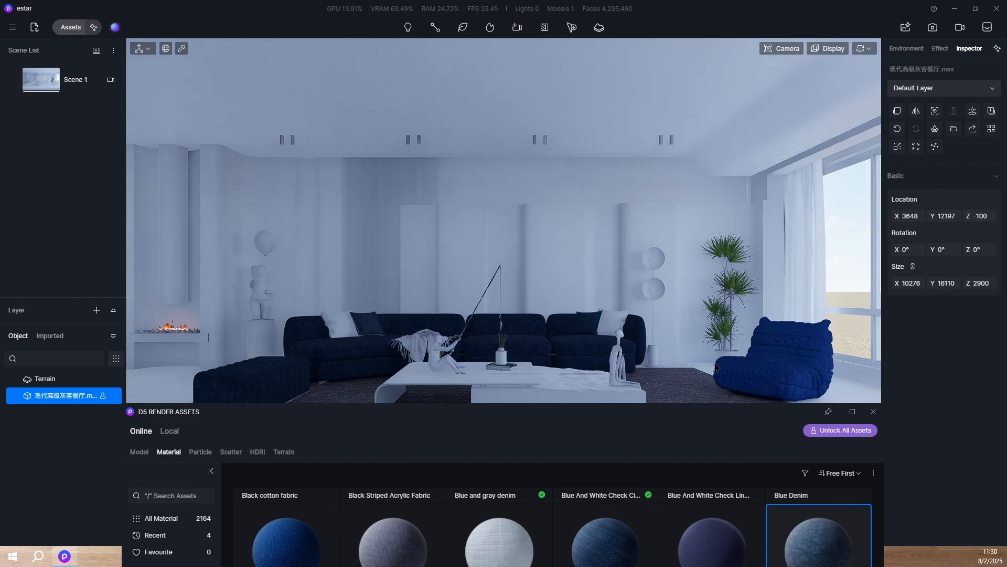
pyautogui.press('Escape')
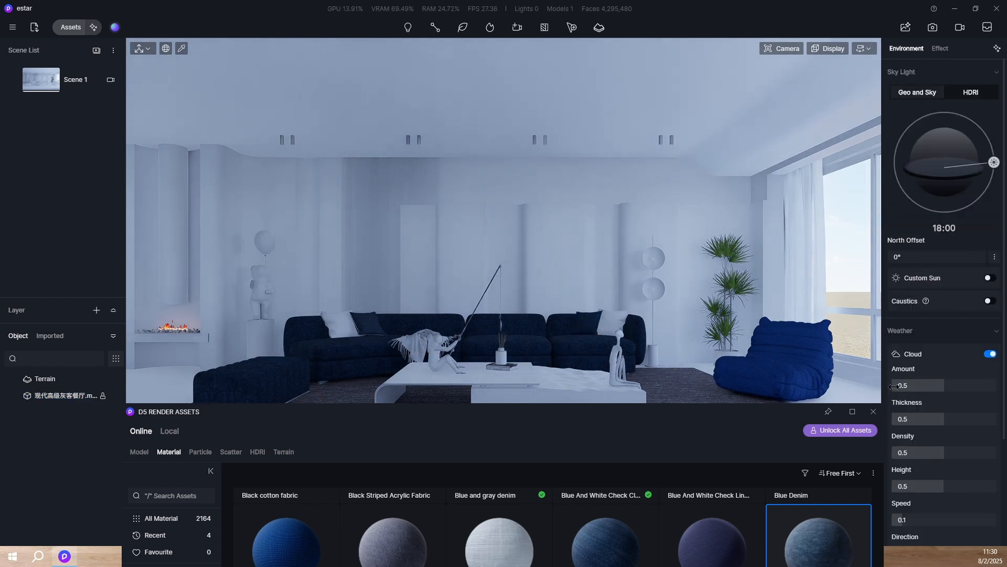
# Step: Set the armchair material's Base Color Map to Linear color space and darken its Base Color to a grey with V 61
pyautogui.click(765, 374)
pyautogui.click(989, 219)
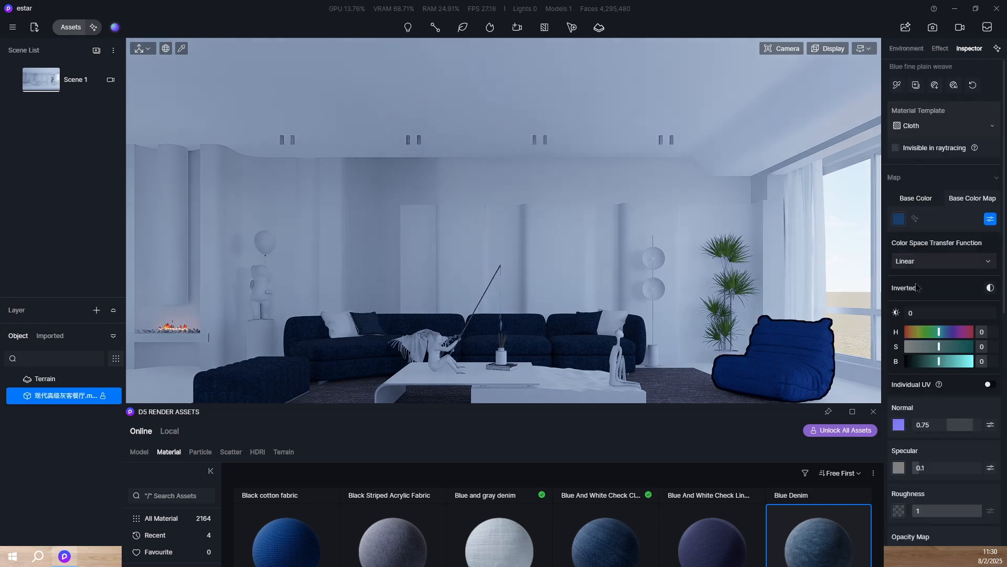
pyautogui.click(915, 199)
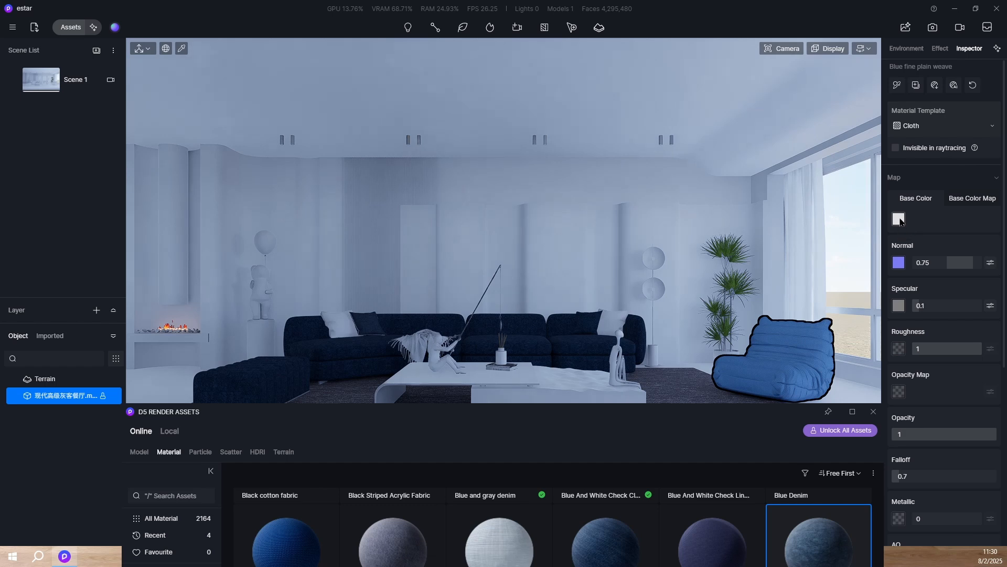
pyautogui.click(899, 220)
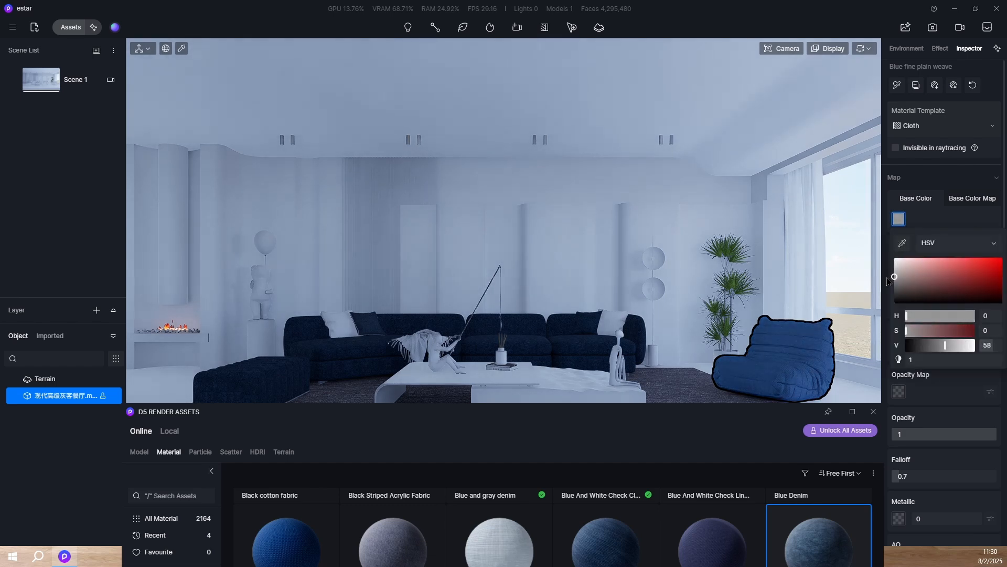
pyautogui.moveTo(887, 281); pyautogui.dragTo(884, 278)
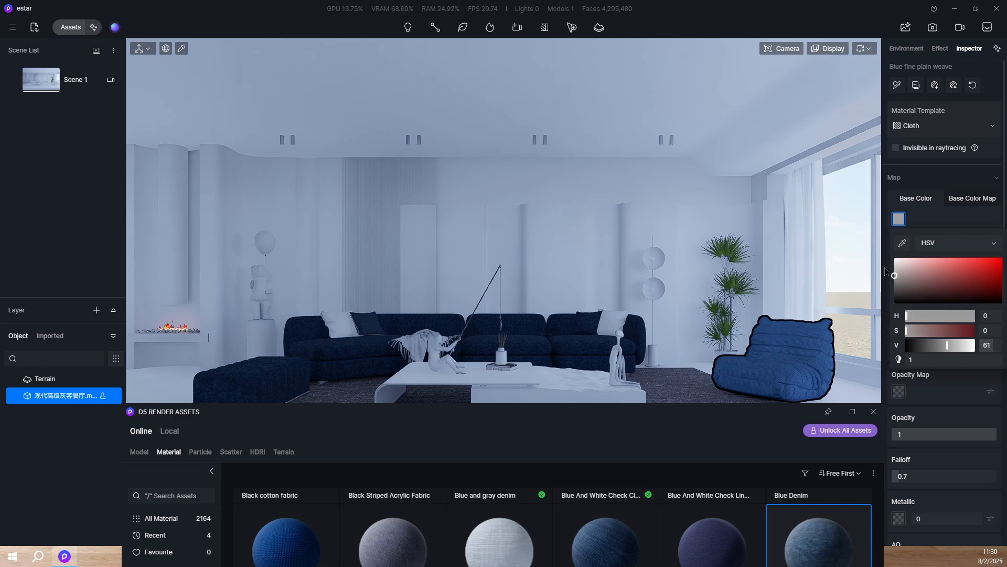
# Step: Brighten the armchair's Base Color to V 90 and set its Base Color Map to sRGB with B at -3
pyautogui.moveTo(894, 275); pyautogui.dragTo(894, 263)
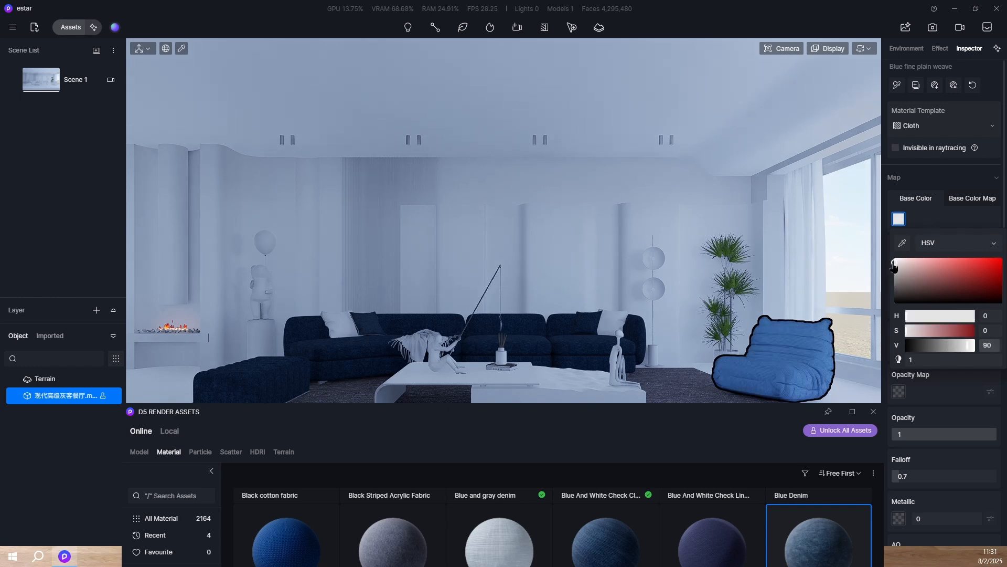
pyautogui.click(968, 201)
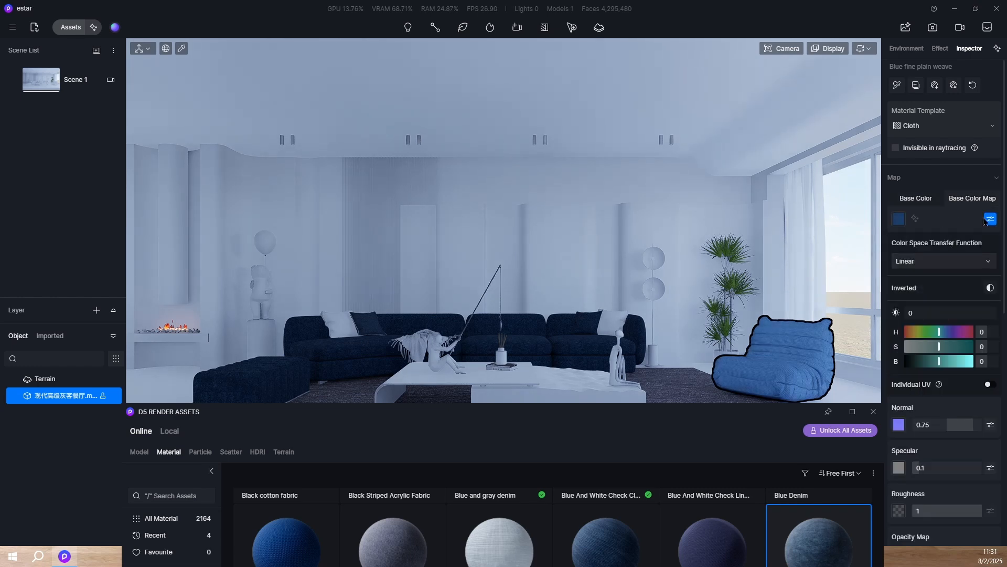
pyautogui.click(969, 265)
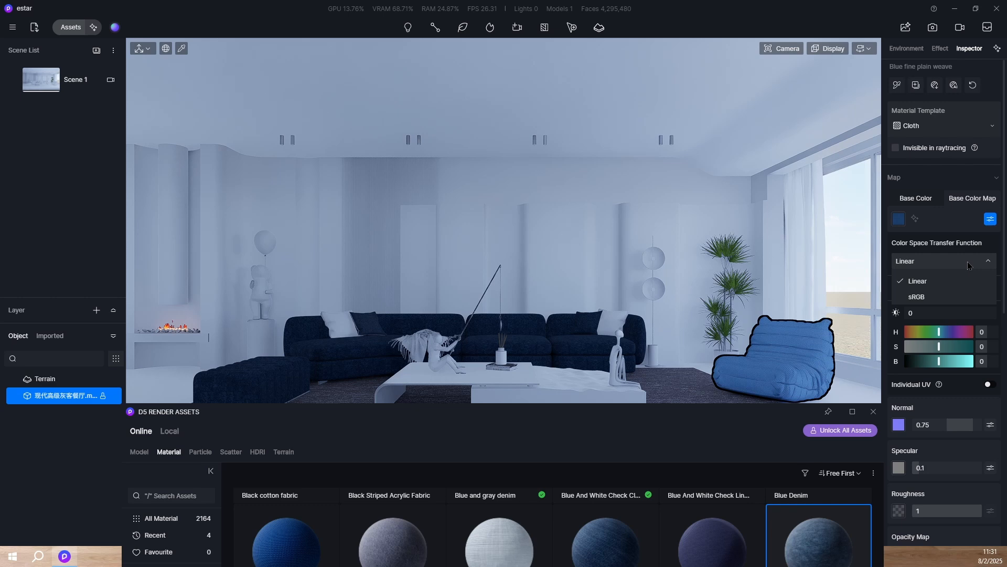
pyautogui.click(915, 297)
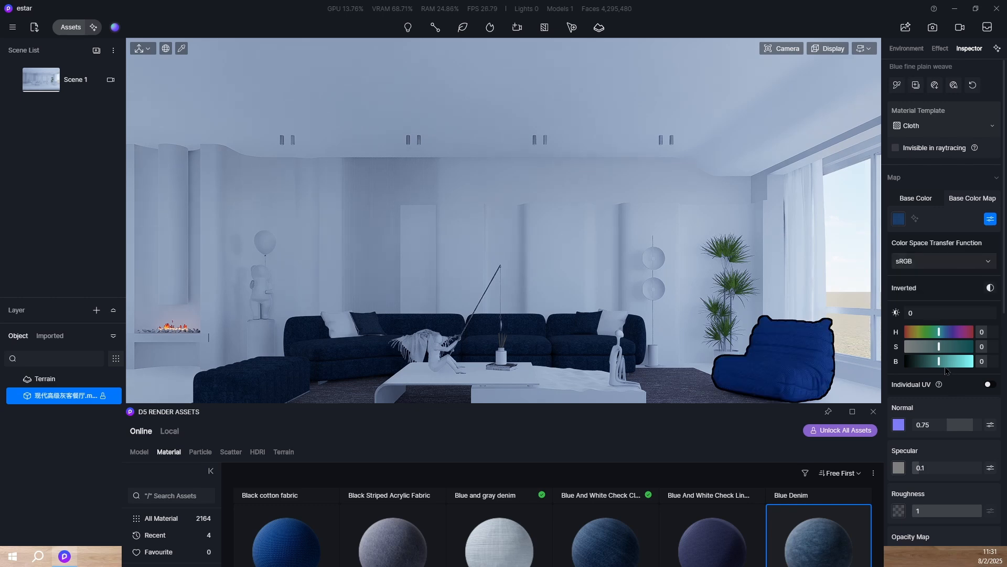
pyautogui.moveTo(939, 361); pyautogui.dragTo(939, 361)
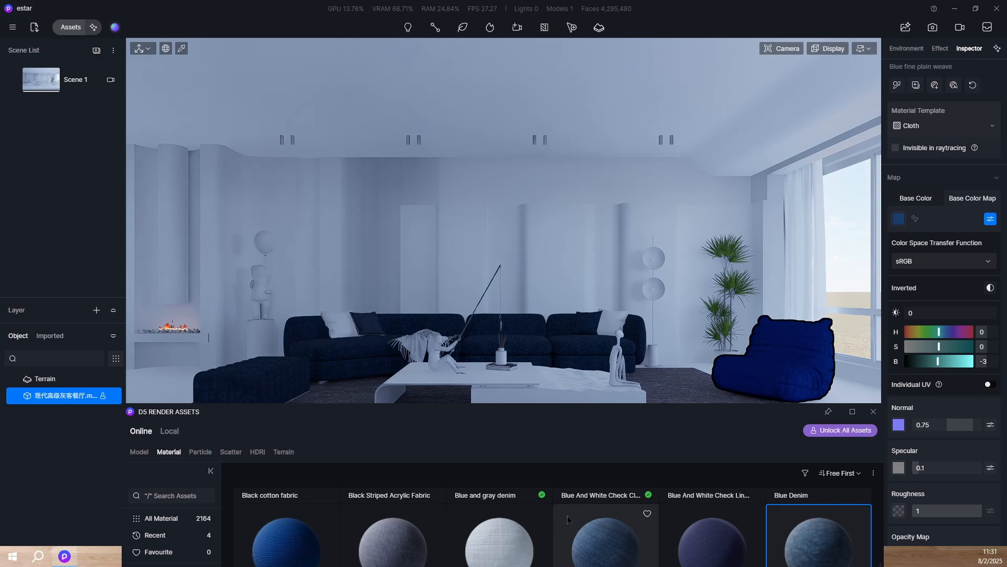
# Step: Apply the Light gray linen cloth material from the Fabric library to the living room rug
pyautogui.moveTo(577, 425); pyautogui.dragTo(556, 113)
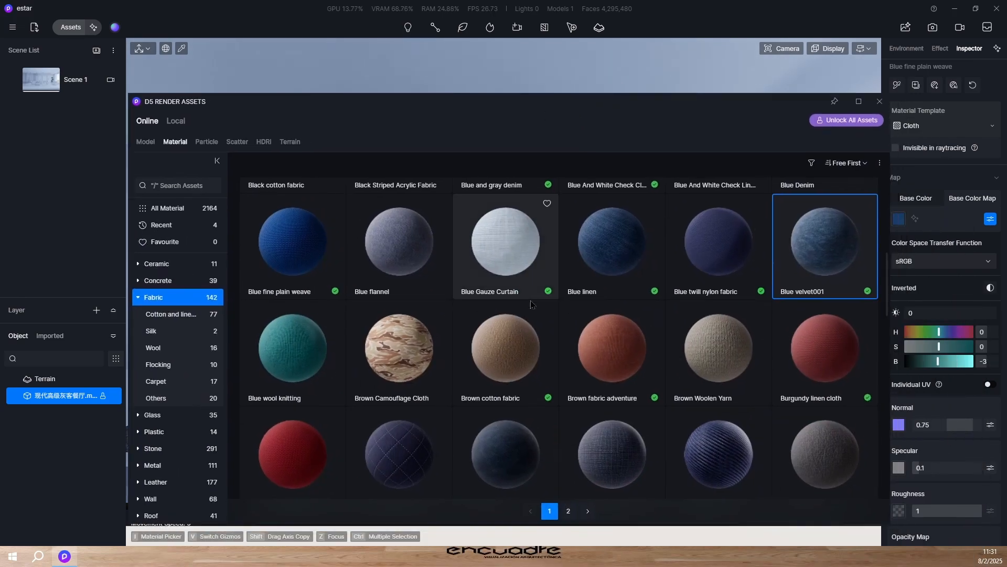
pyautogui.scroll(5, 536, 297)
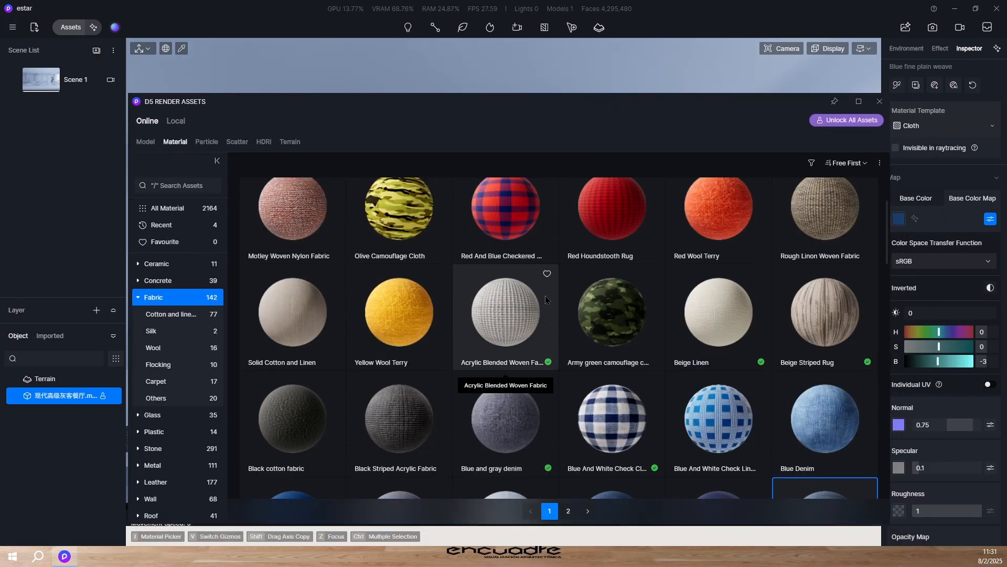
pyautogui.scroll(1, 555, 402)
pyautogui.scroll(3, 556, 405)
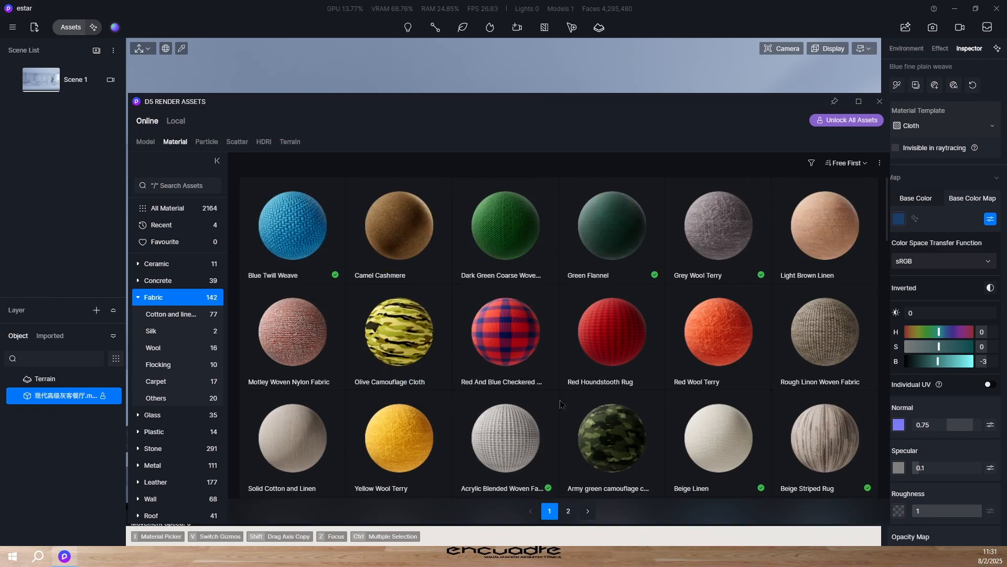
pyautogui.scroll(-17, 672, 310)
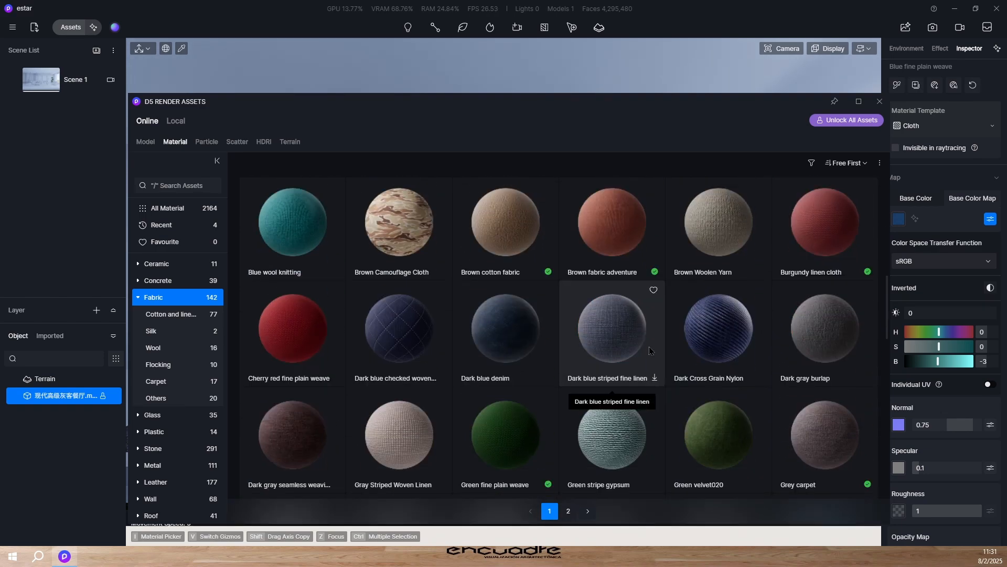
pyautogui.scroll(-5, 608, 367)
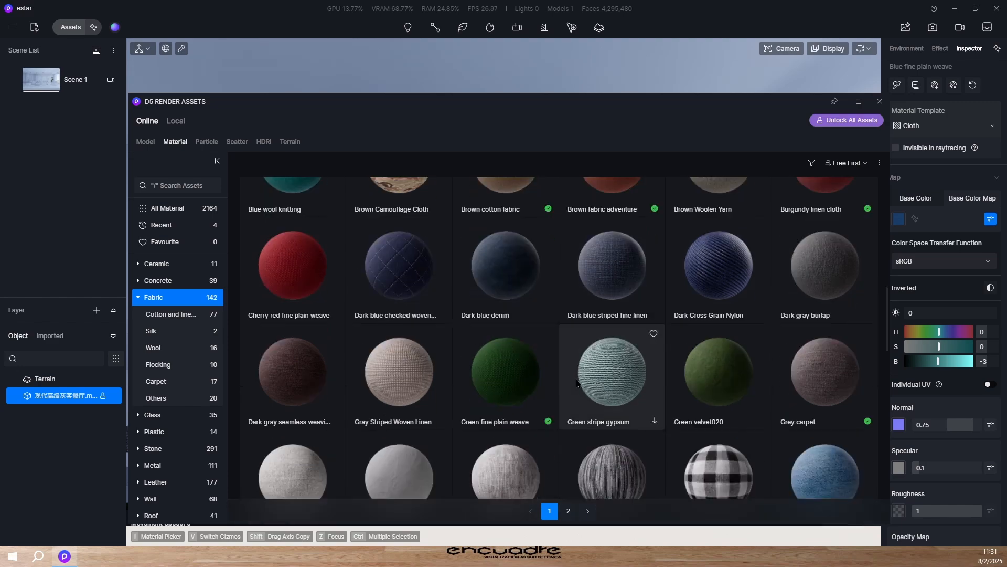
pyautogui.scroll(-3, 606, 369)
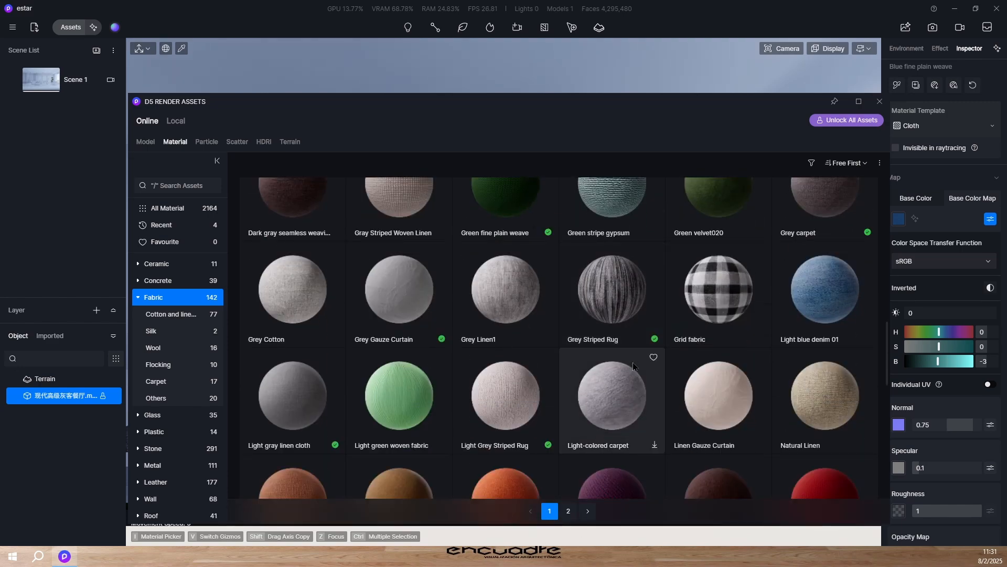
pyautogui.click(297, 401)
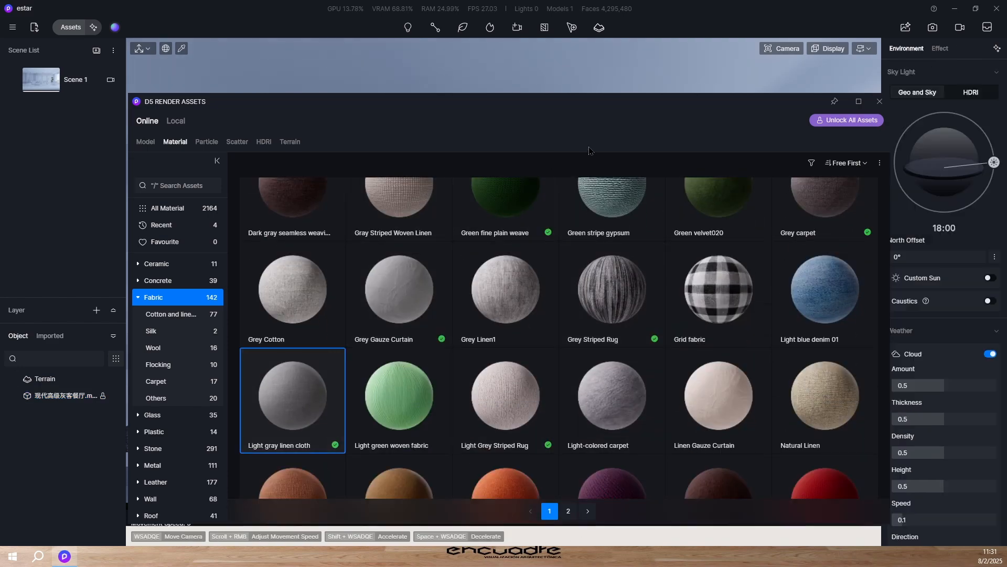
pyautogui.moveTo(524, 112); pyautogui.dragTo(678, 494)
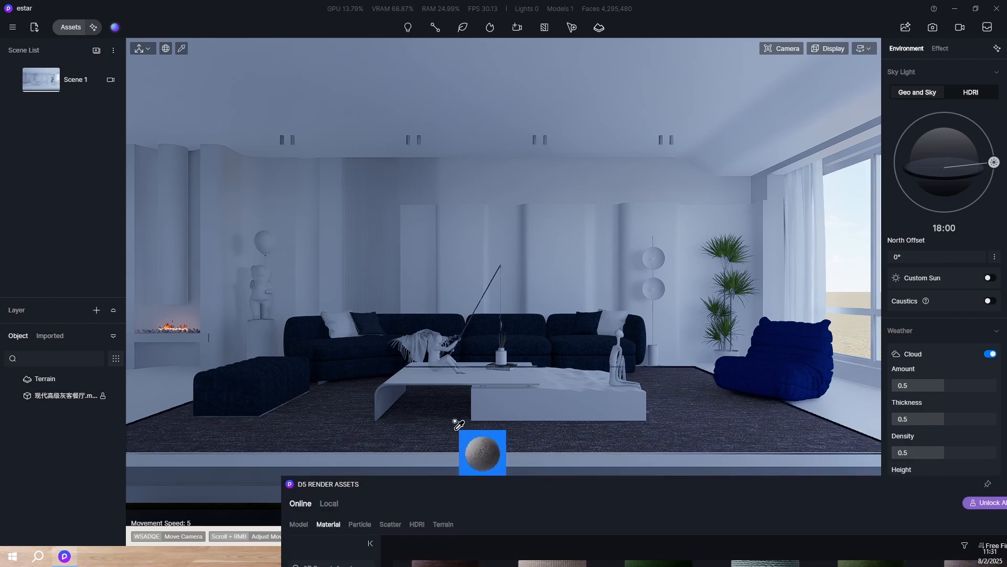
pyautogui.click(454, 427)
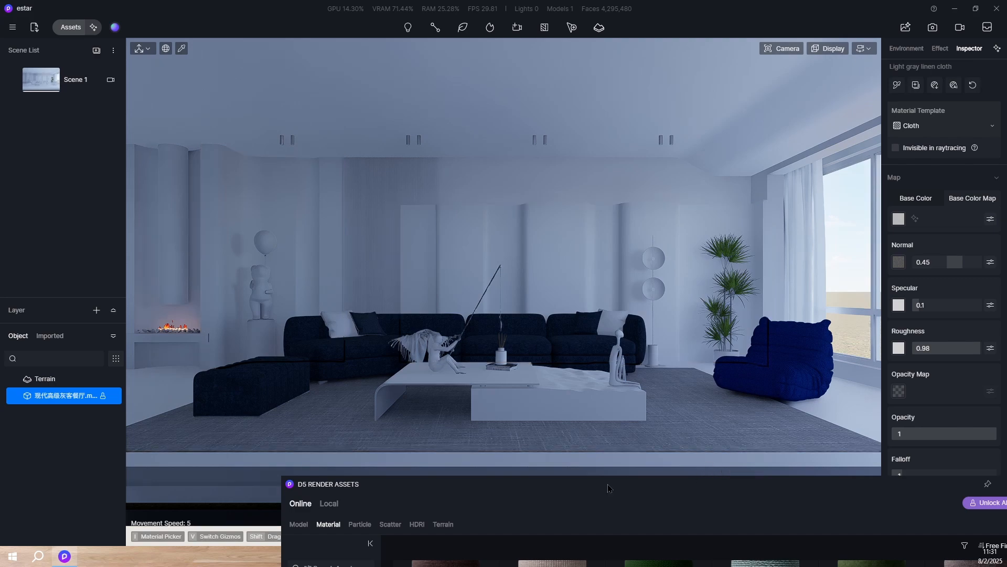
# Step: Apply the Light-colored carpet fabric material to the living room rug and close the asset library
pyautogui.moveTo(608, 488); pyautogui.dragTo(521, 61)
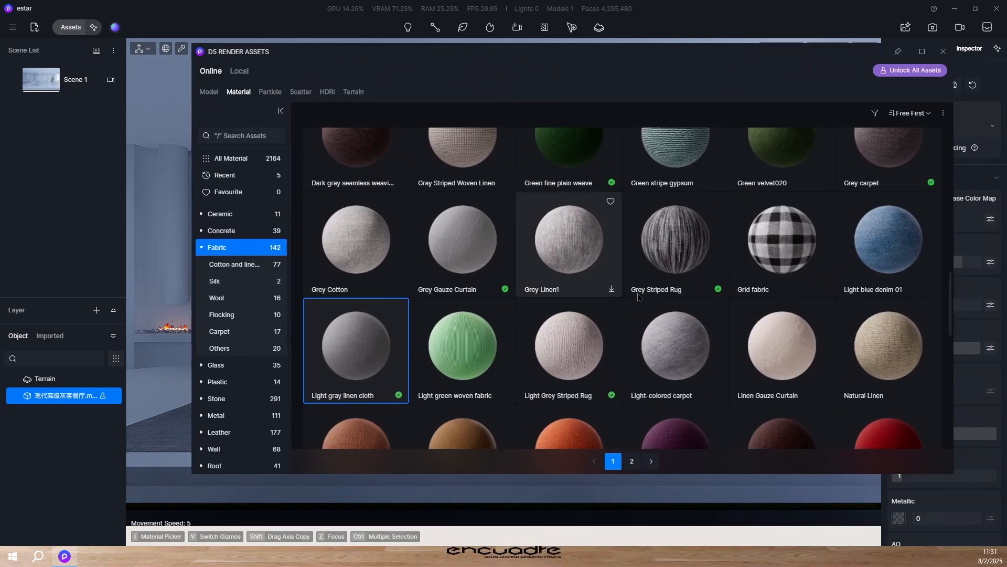
pyautogui.scroll(-2, 691, 336)
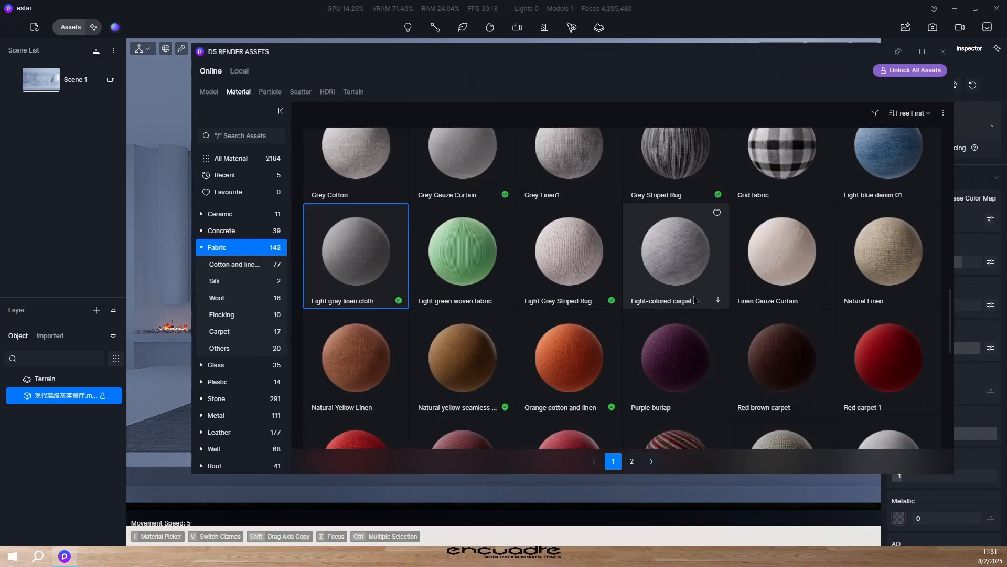
pyautogui.click(676, 265)
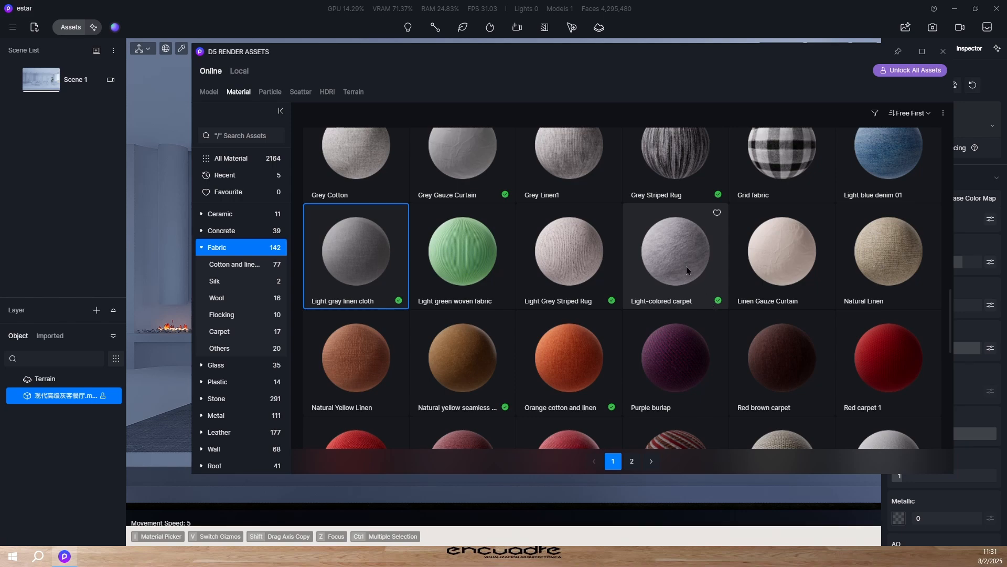
pyautogui.click(686, 270)
pyautogui.moveTo(345, 52); pyautogui.dragTo(885, 218)
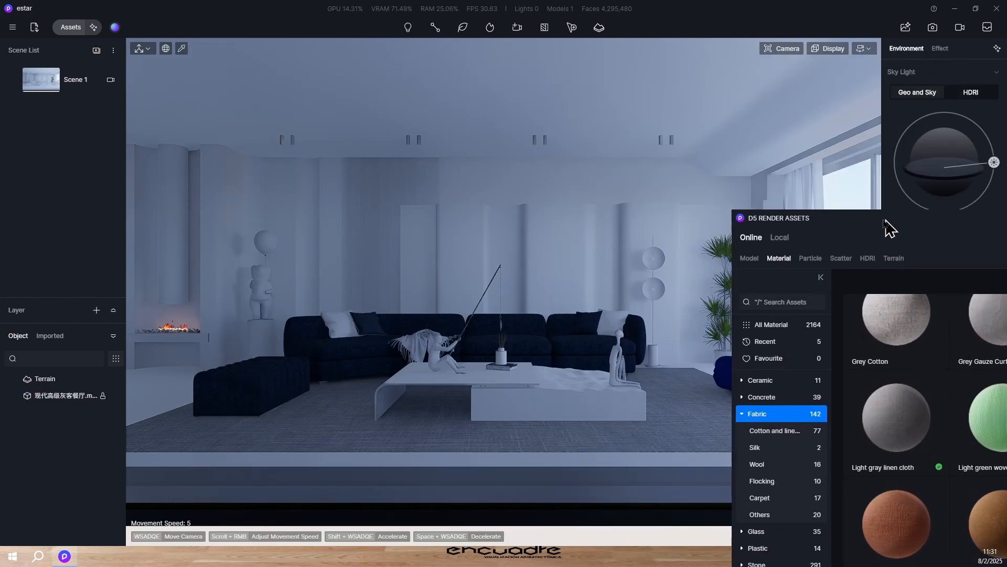
pyautogui.moveTo(896, 417); pyautogui.dragTo(328, 422)
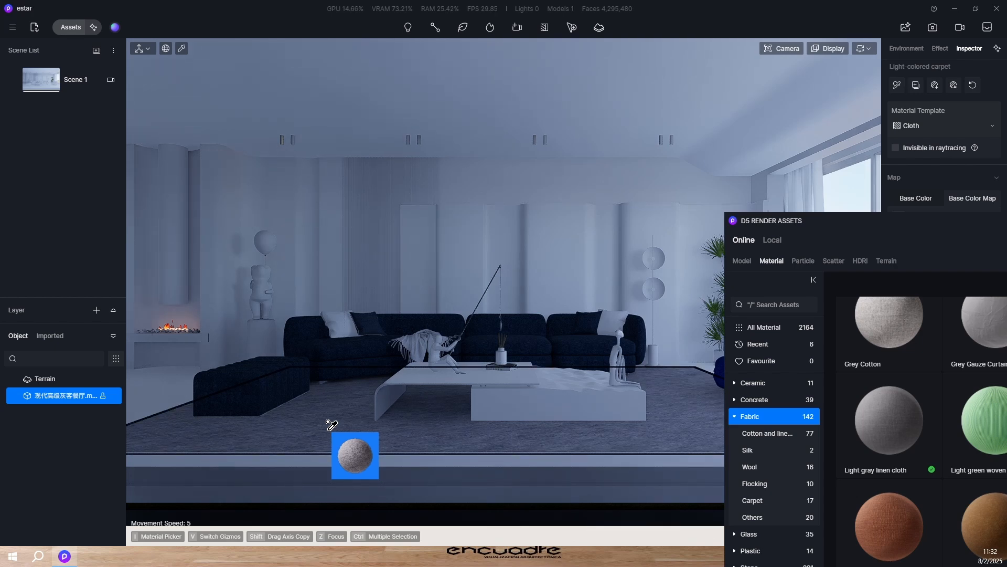
pyautogui.moveTo(328, 422); pyautogui.dragTo(475, 424)
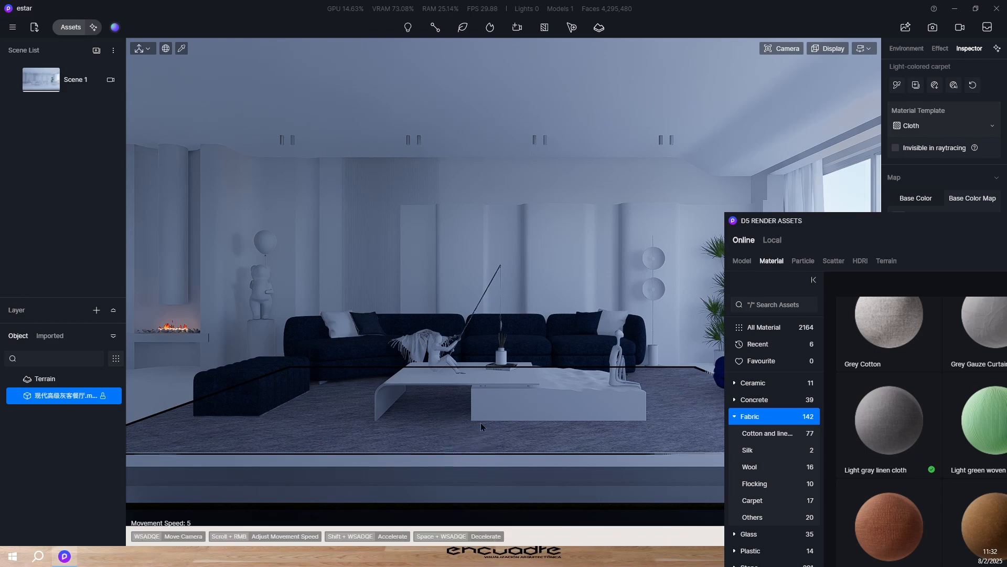
pyautogui.moveTo(855, 238); pyautogui.dragTo(119, 114)
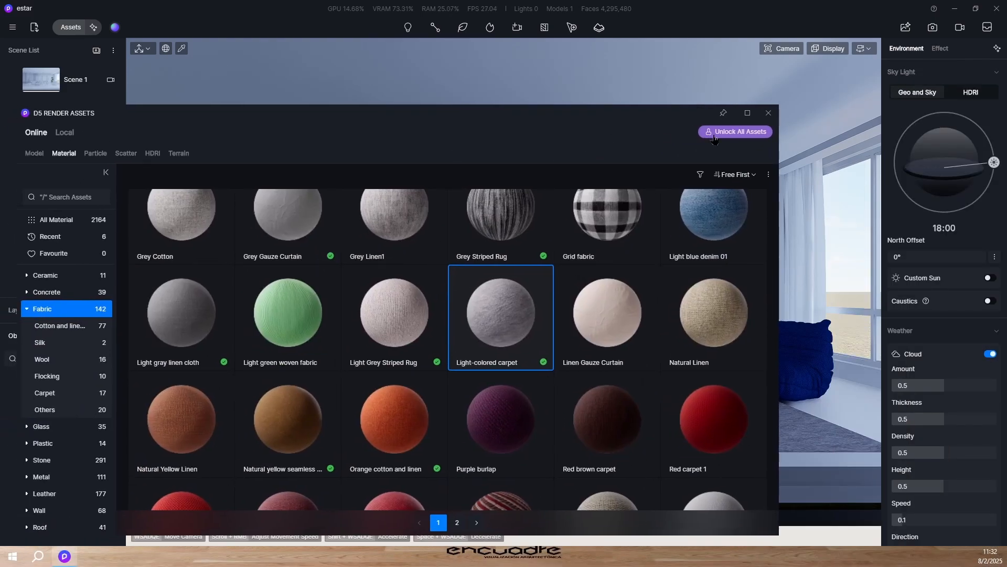
pyautogui.click(769, 113)
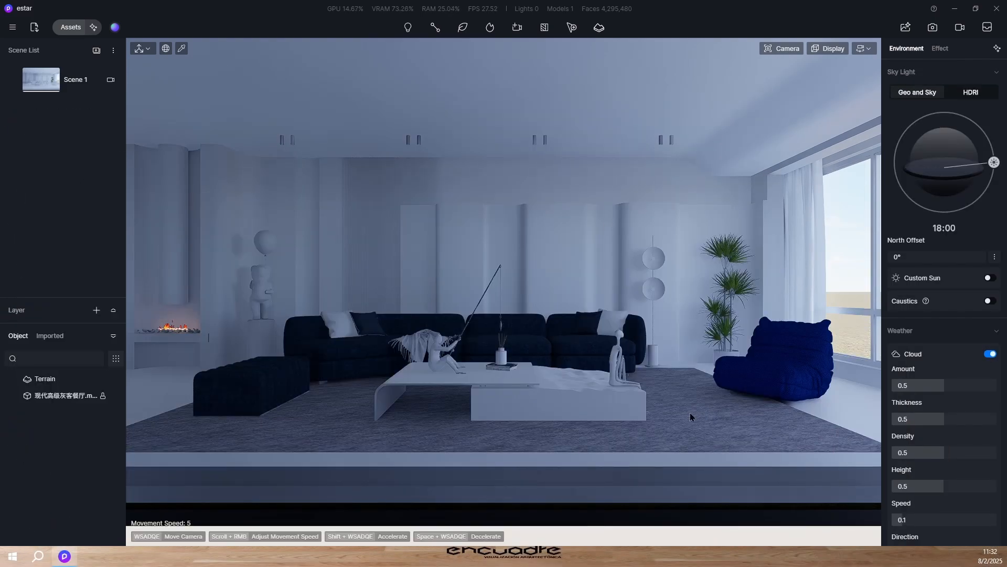
# Step: Inspect the materials of the rug and the throw blanket on the sofa and clear the selection
pyautogui.click(701, 422)
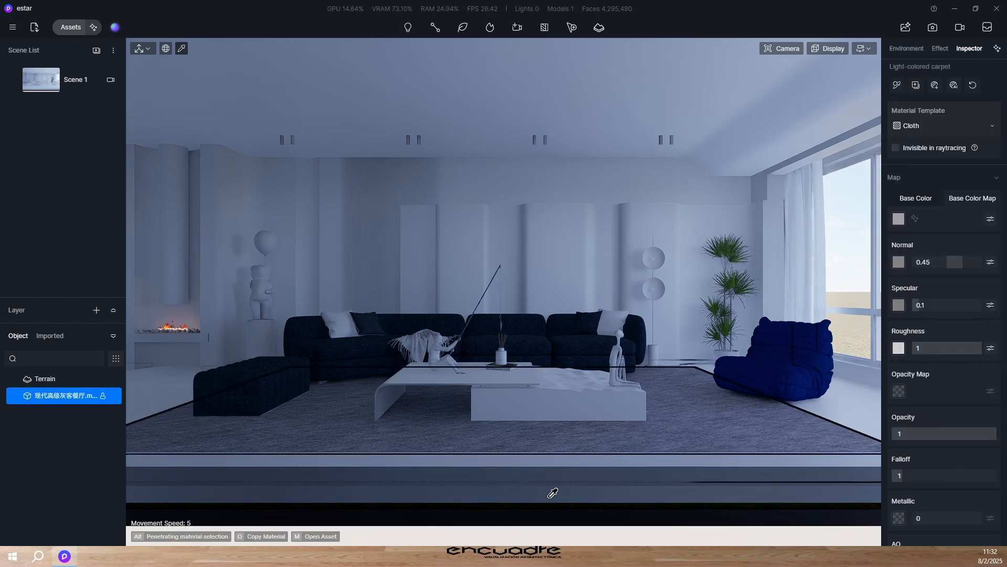
pyautogui.click(421, 341)
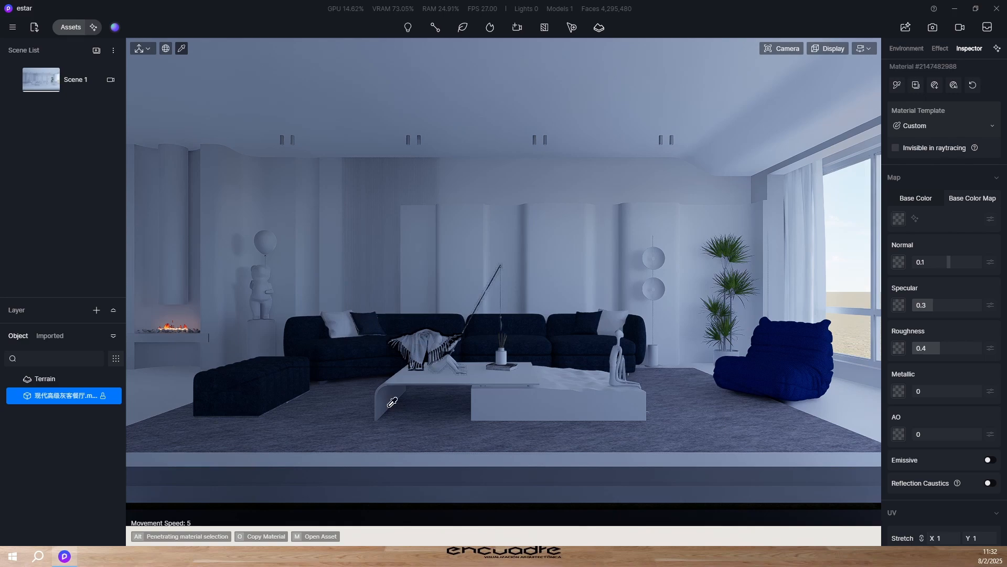
pyautogui.press('Escape')
pyautogui.press('Escape')
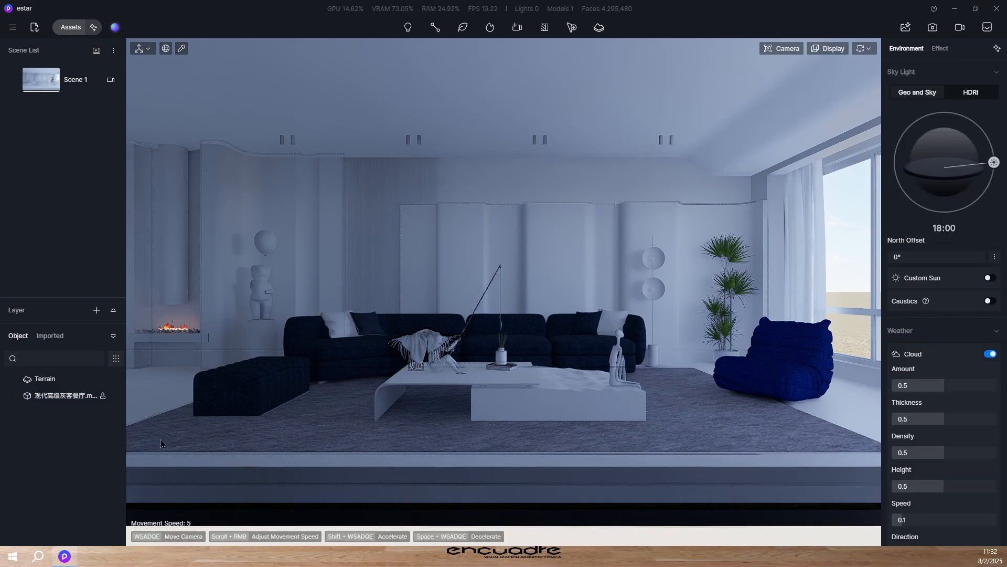
# Step: Apply the Blue And White Check Cloth material from the asset library to the throw blanket on the sofa
pyautogui.click(72, 29)
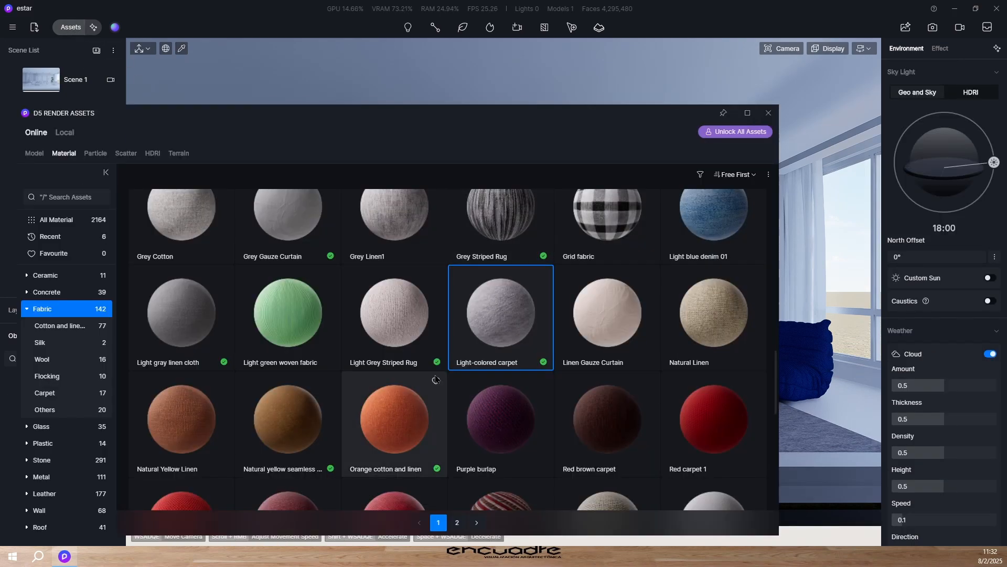
pyautogui.scroll(5, 501, 361)
pyautogui.scroll(10, 521, 345)
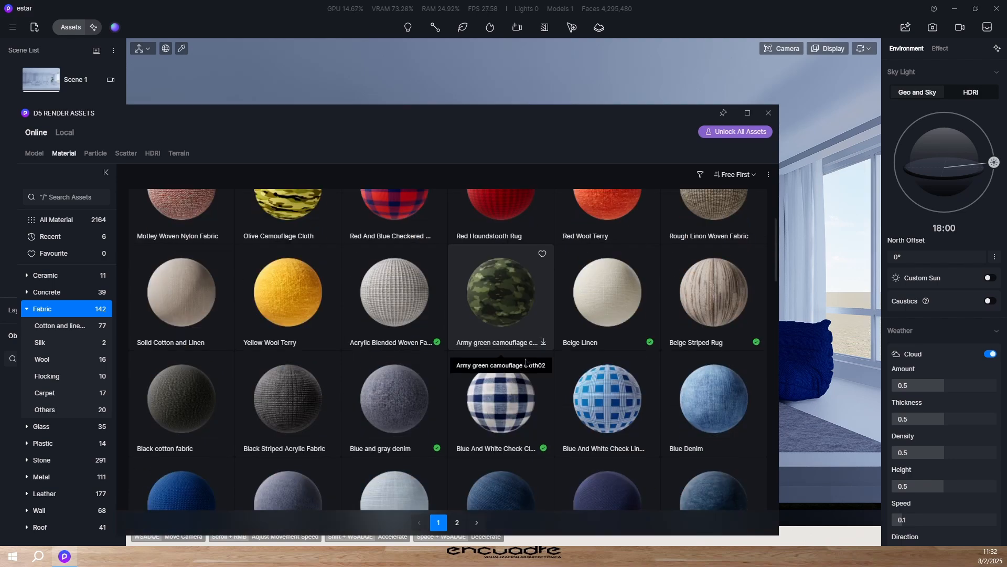
pyautogui.click(510, 423)
pyautogui.moveTo(507, 122); pyautogui.dragTo(446, 346)
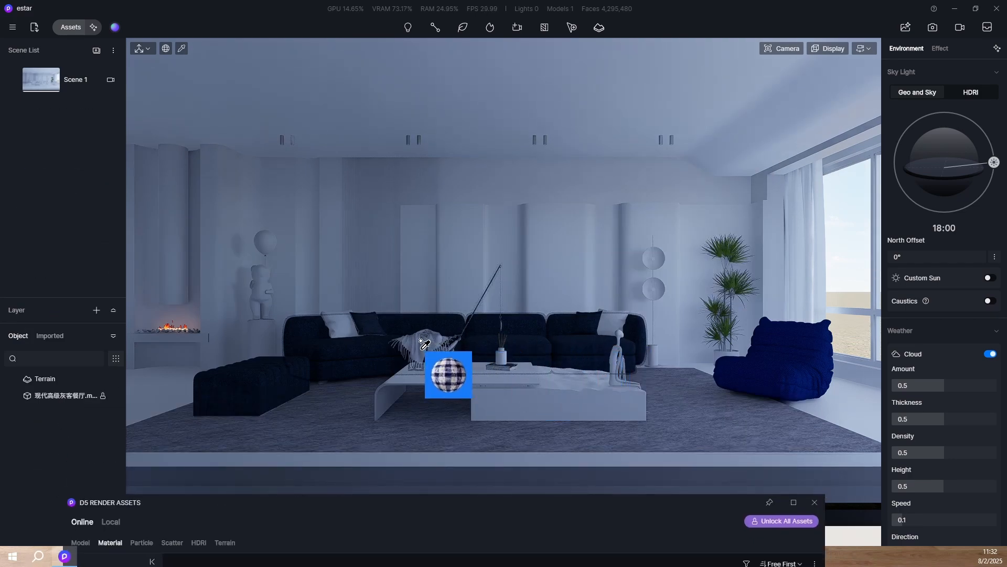
pyautogui.click(425, 345)
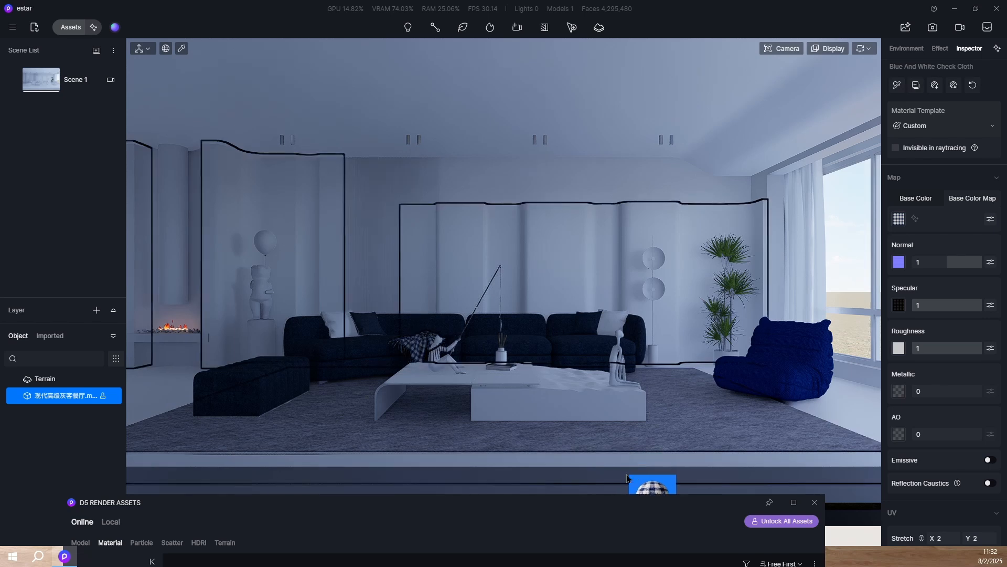
pyautogui.press('Escape')
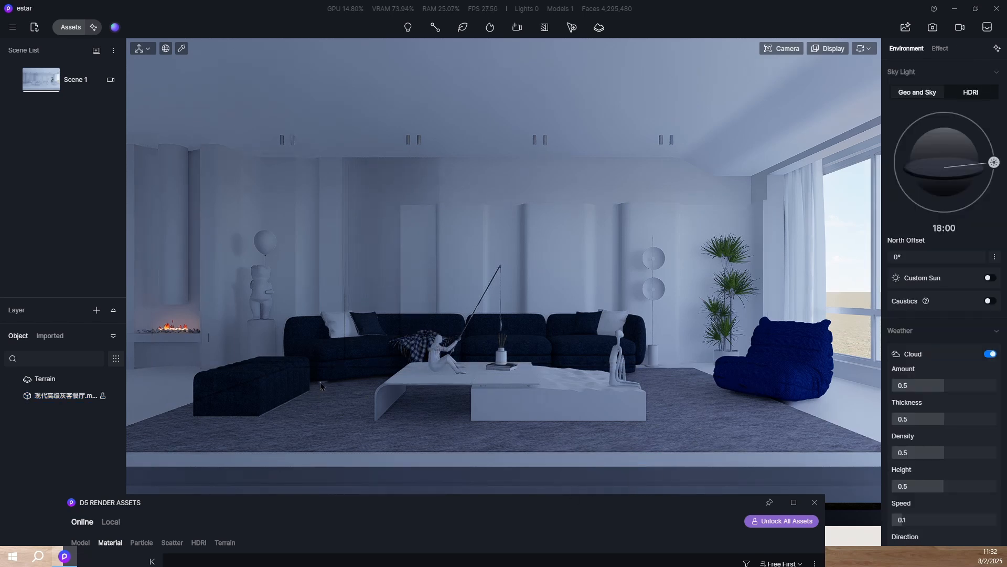
# Step: Make the sofa legs' material metallic with Metallic 1, Roughness 0.12 and Specular 0.89, and clear the selection
pyautogui.click(320, 386)
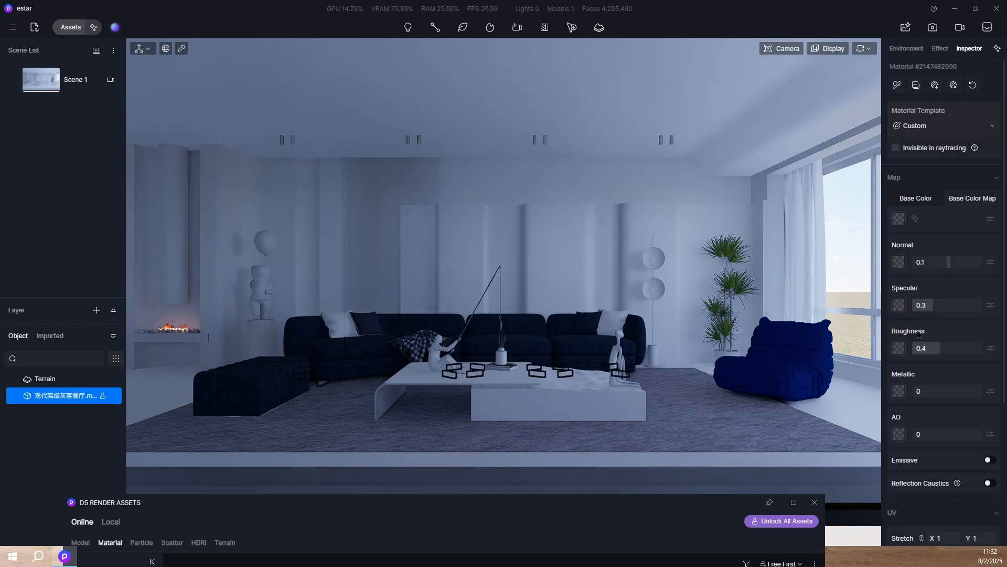
pyautogui.moveTo(915, 389); pyautogui.dragTo(994, 393)
pyautogui.moveTo(936, 353); pyautogui.dragTo(920, 366)
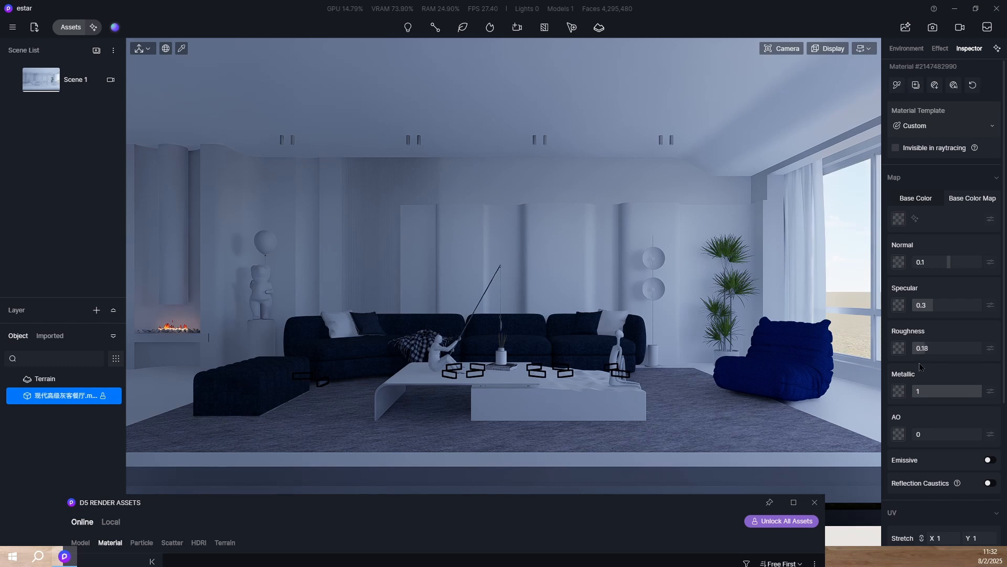
pyautogui.moveTo(927, 306); pyautogui.dragTo(972, 320)
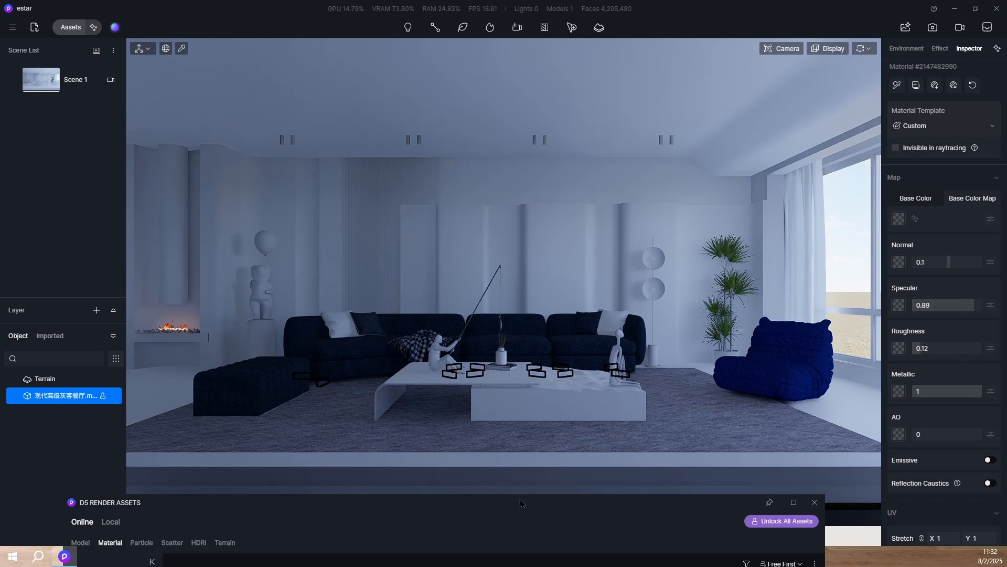
pyautogui.press('Escape')
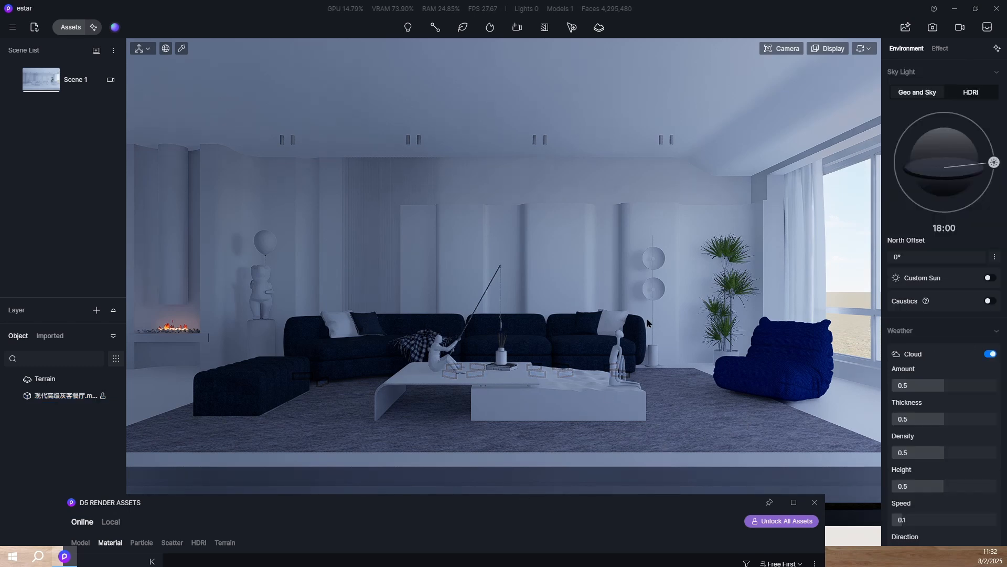
# Step: Change the white sofa pillows' material to the Cloth template with a light gray base color of value 78
pyautogui.click(347, 329)
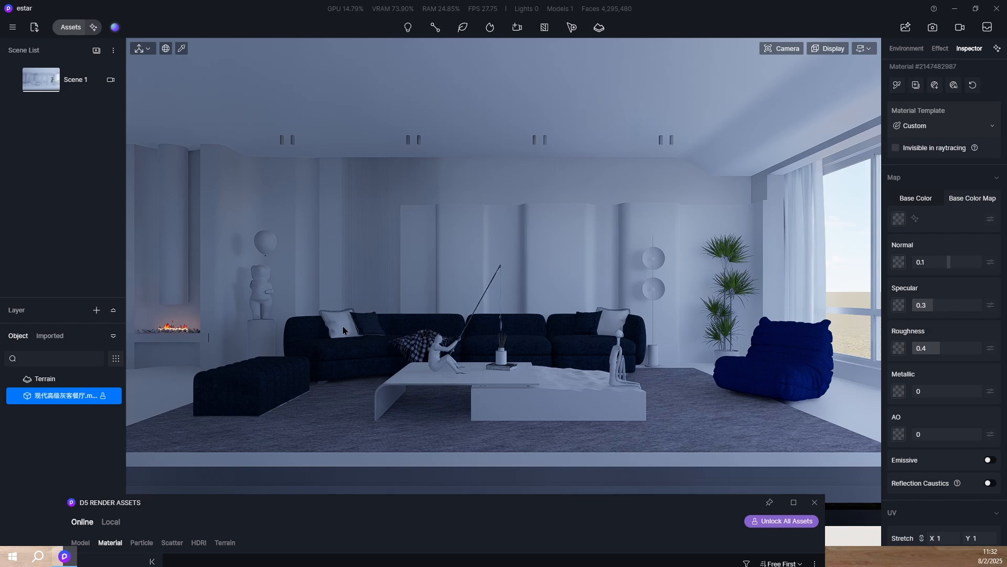
pyautogui.click(945, 131)
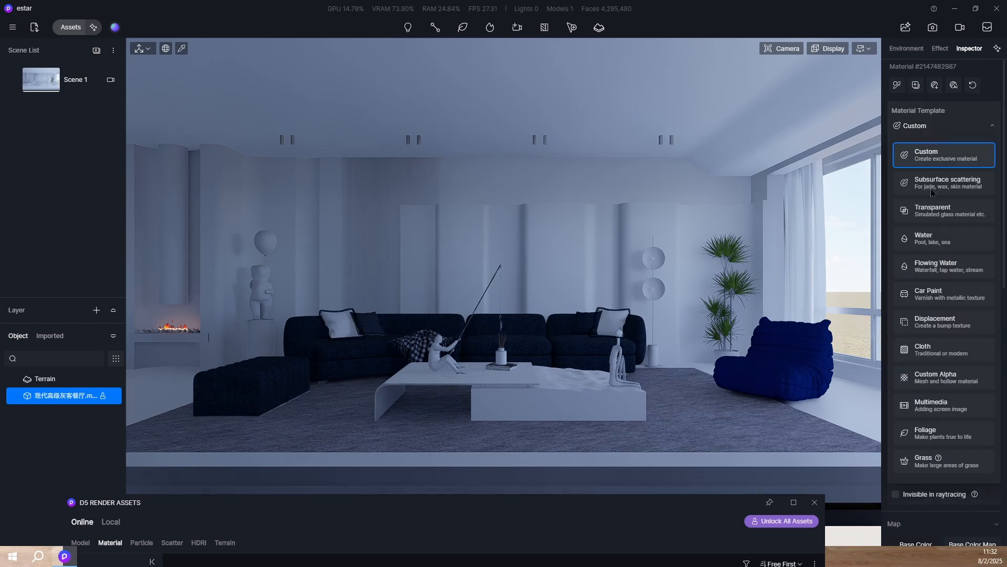
pyautogui.click(936, 347)
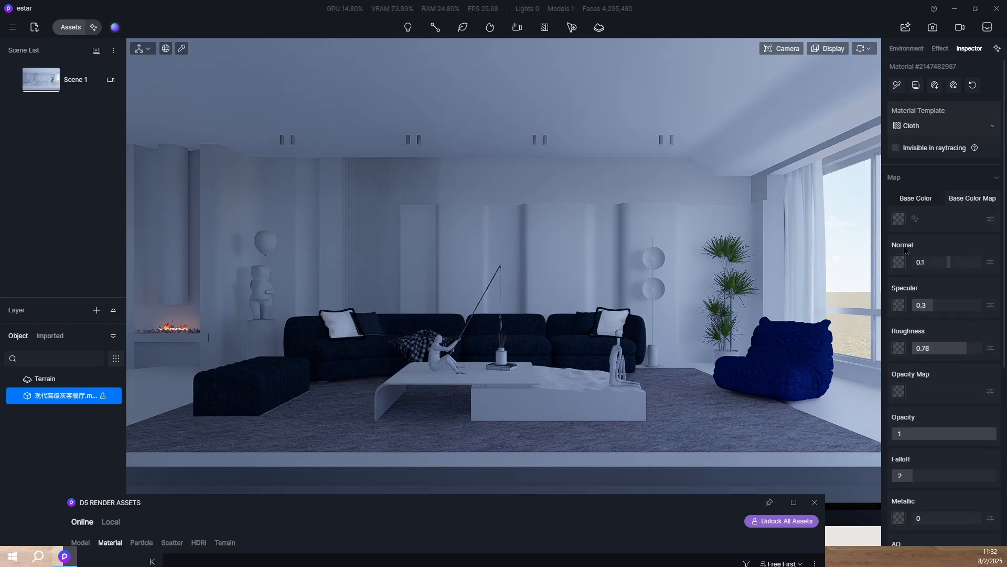
pyautogui.click(898, 218)
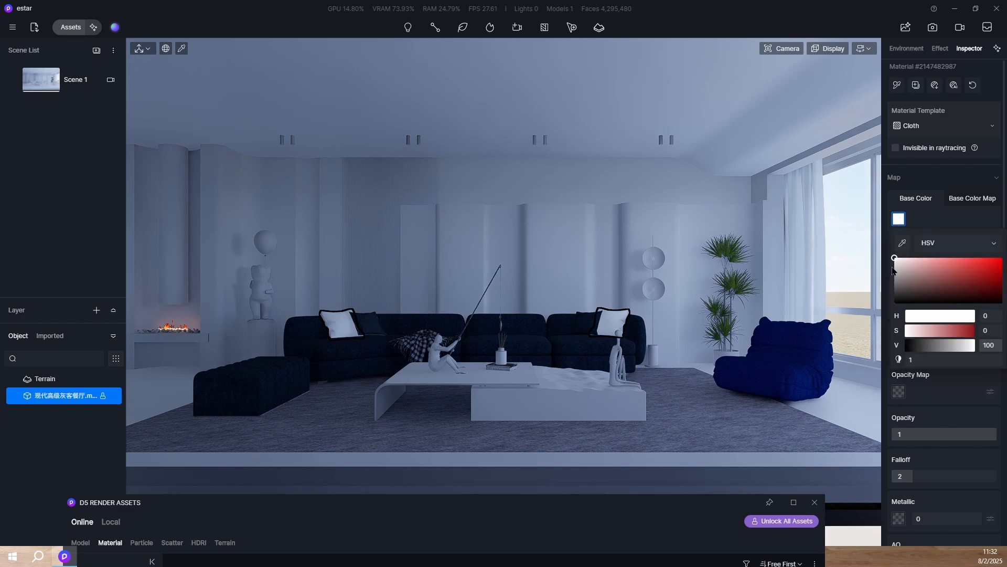
pyautogui.moveTo(895, 260); pyautogui.dragTo(883, 272)
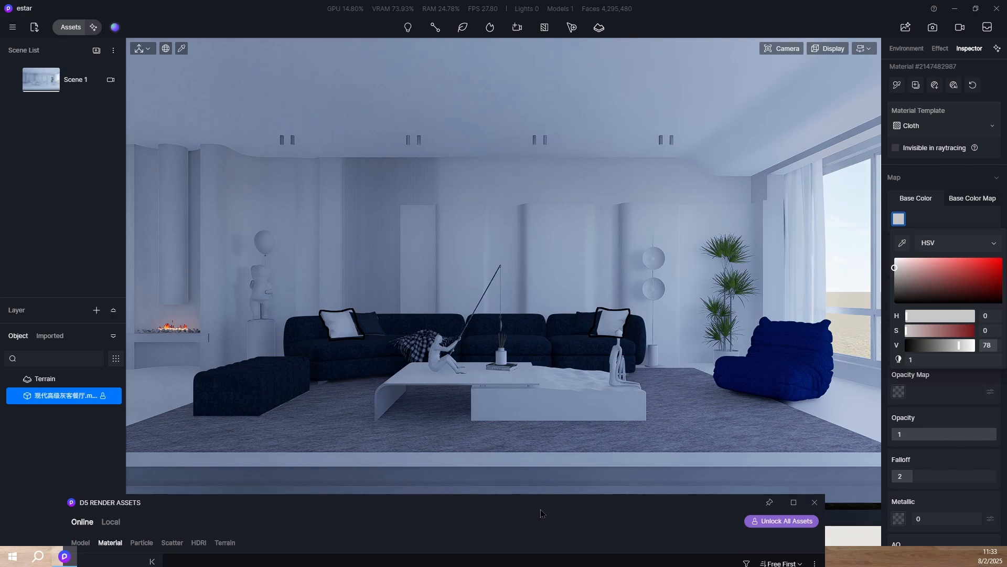
# Step: Download the Black Striped Acrylic Fabric from the asset library, apply it to the rug, and close the library
pyautogui.moveTo(541, 508); pyautogui.dragTo(580, 270)
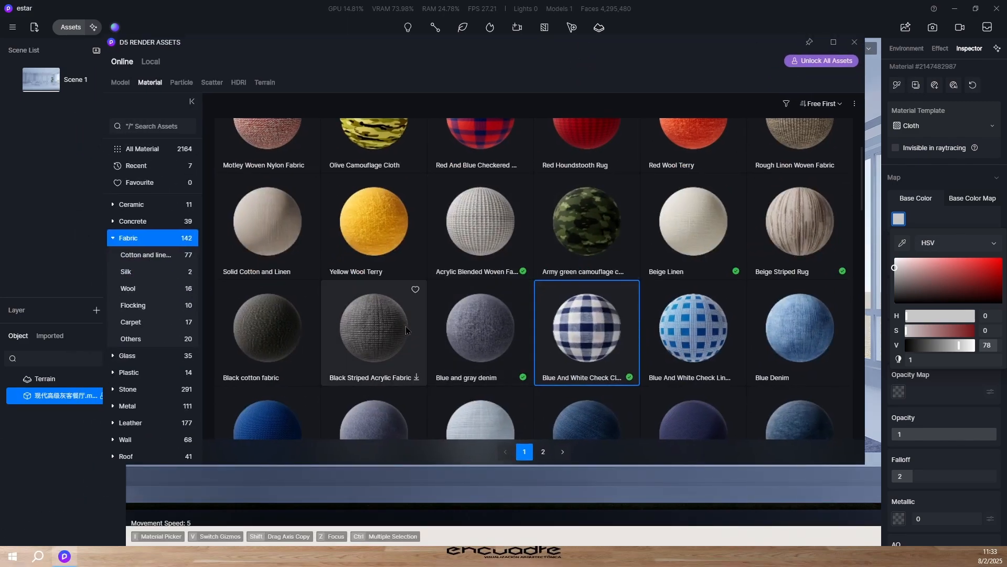
pyautogui.click(382, 327)
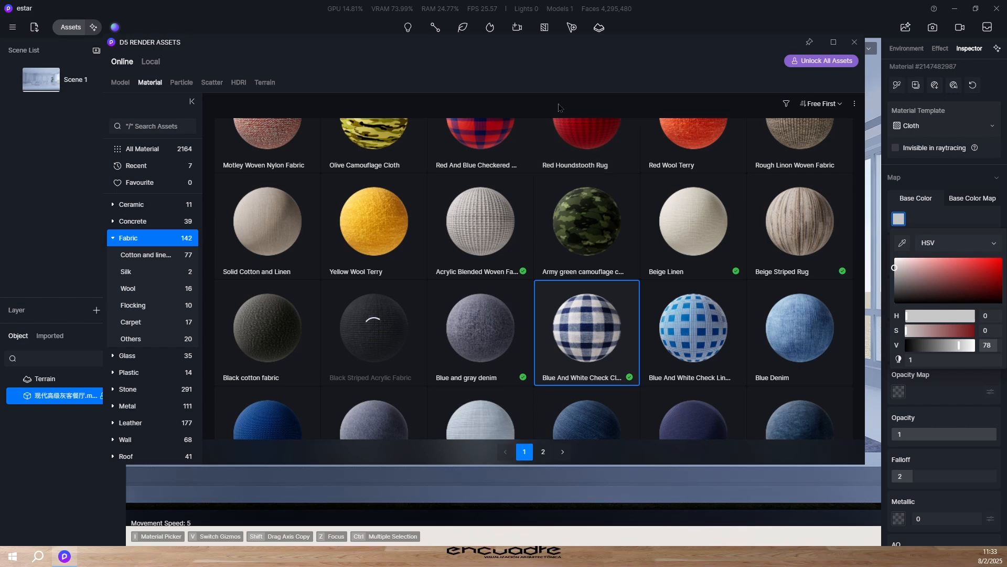
pyautogui.scroll(2, 556, 350)
pyautogui.scroll(-2, 559, 341)
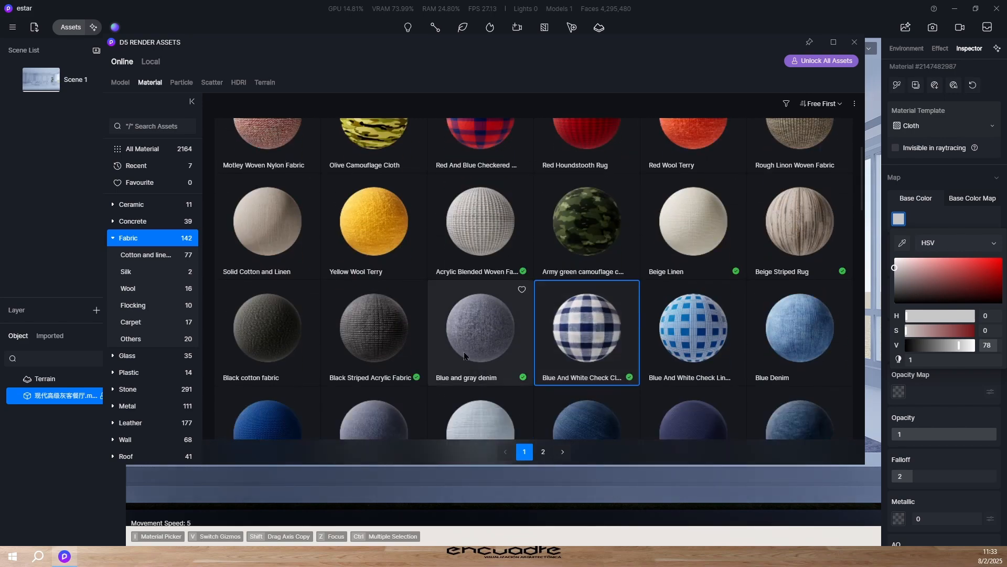
pyautogui.press('Escape')
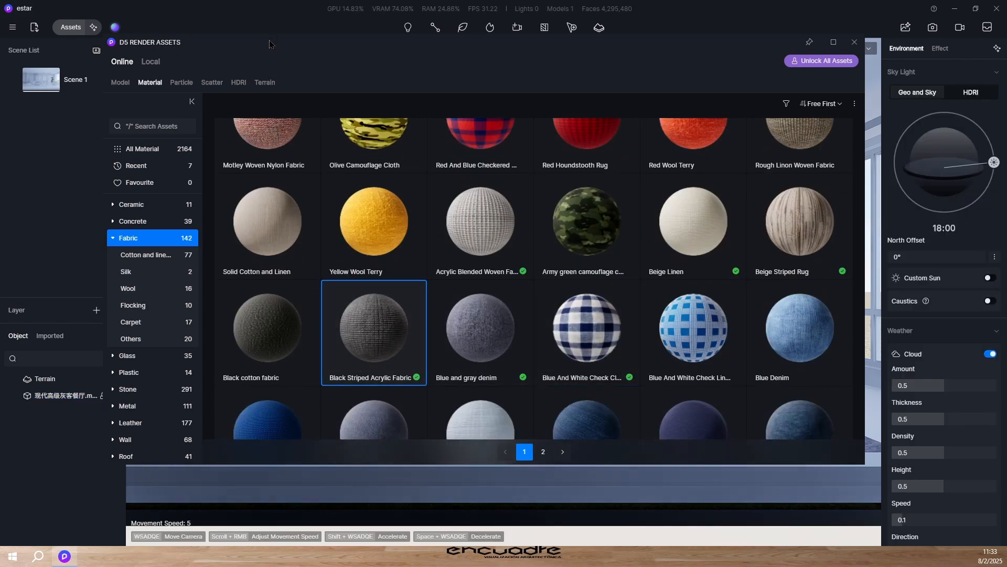
pyautogui.moveTo(269, 42); pyautogui.dragTo(291, 444)
pyautogui.click(334, 409)
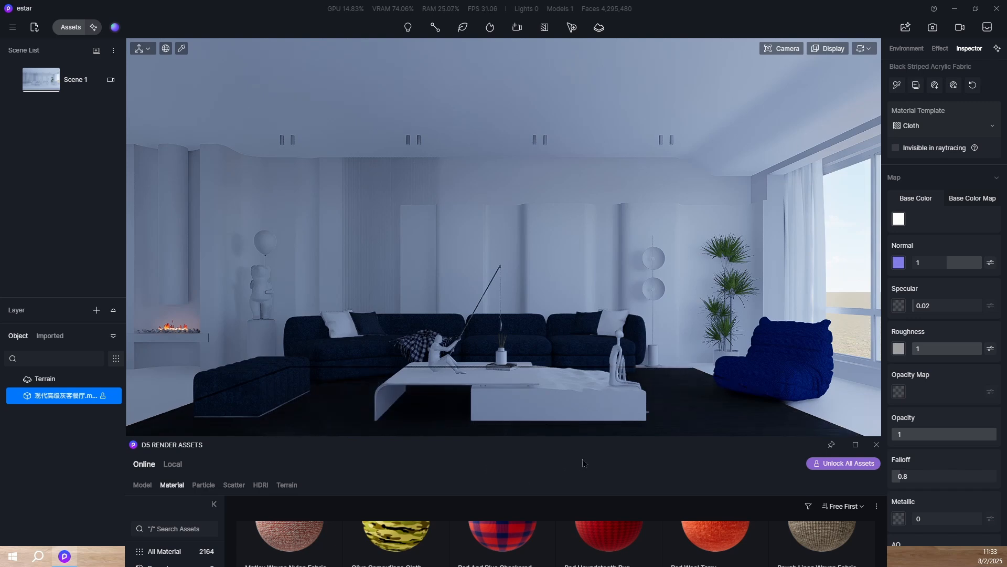
pyautogui.click(875, 445)
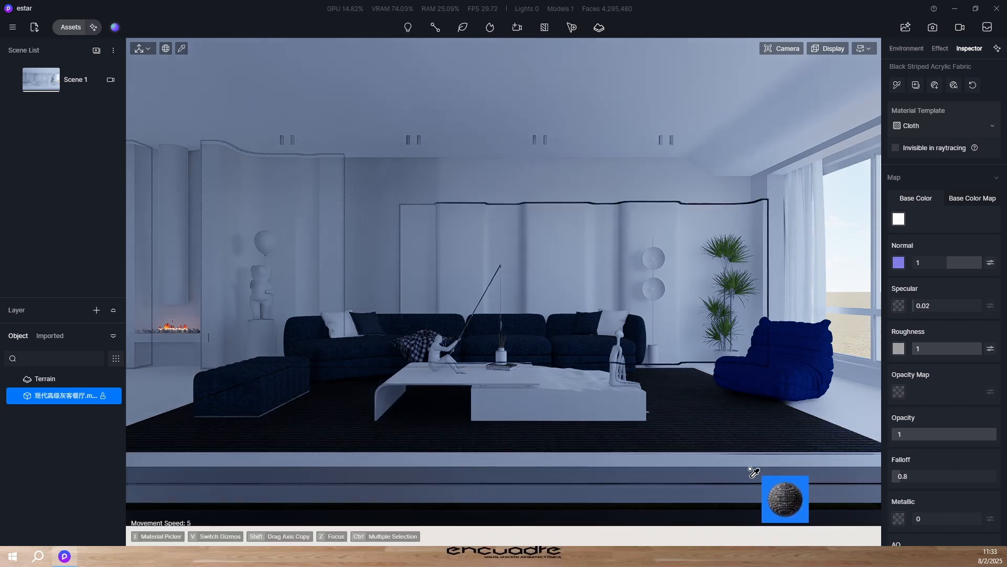
pyautogui.press('Escape')
pyautogui.press('Escape')
# Step: Set the rug material's base color map transfer function to Linear and clear the selection
pyautogui.press('i')
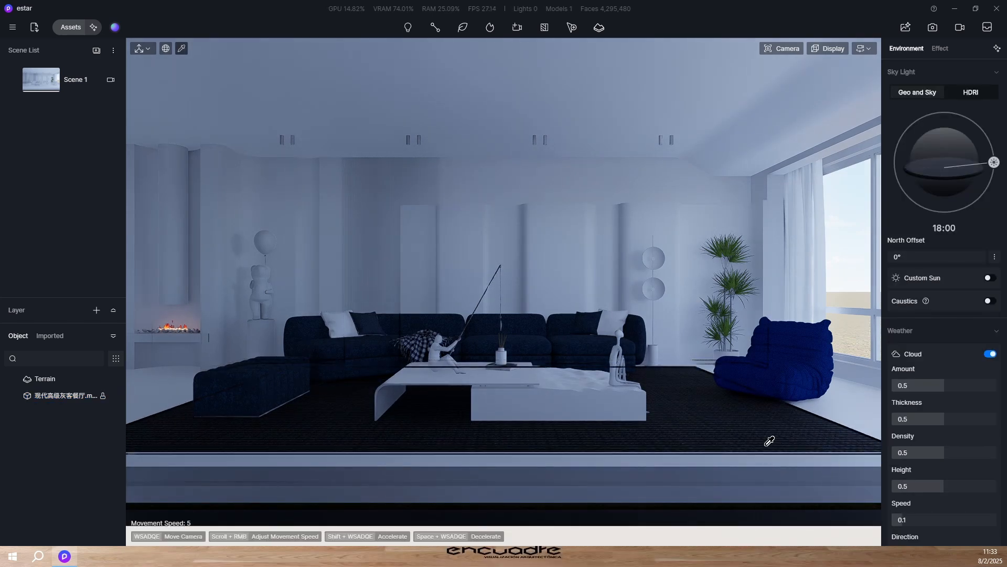
pyautogui.click(768, 444)
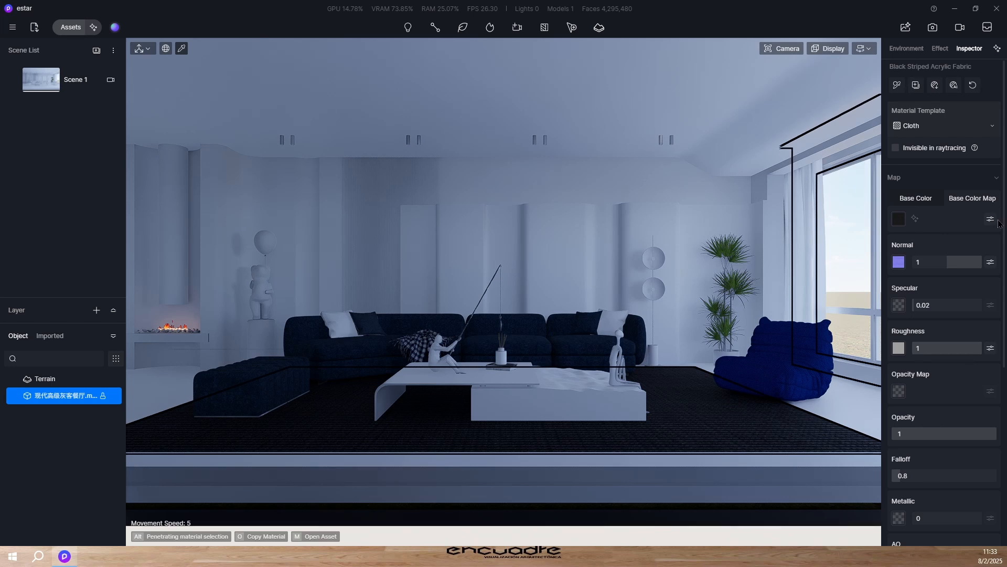
pyautogui.click(990, 219)
pyautogui.click(940, 261)
pyautogui.click(918, 286)
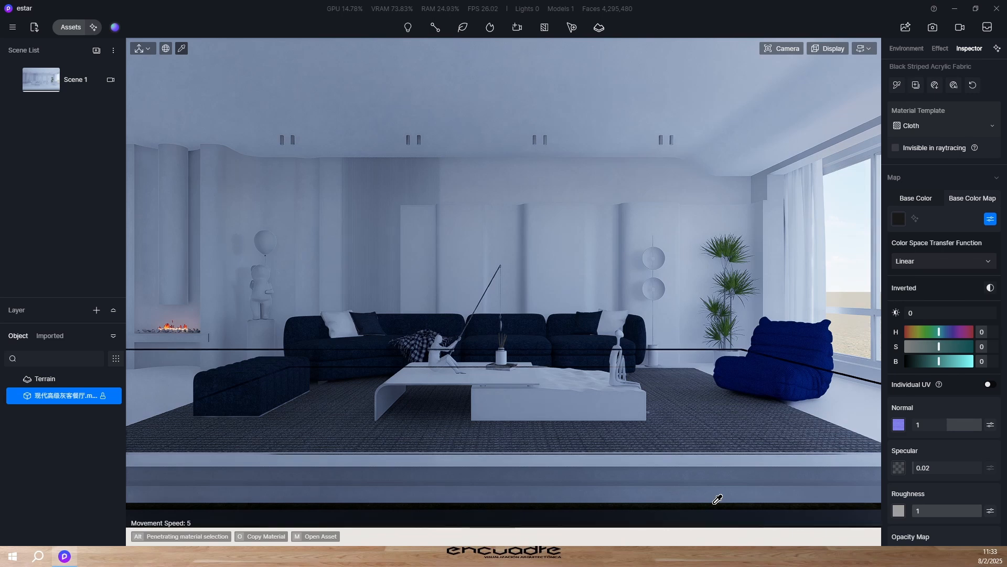
pyautogui.press('Escape')
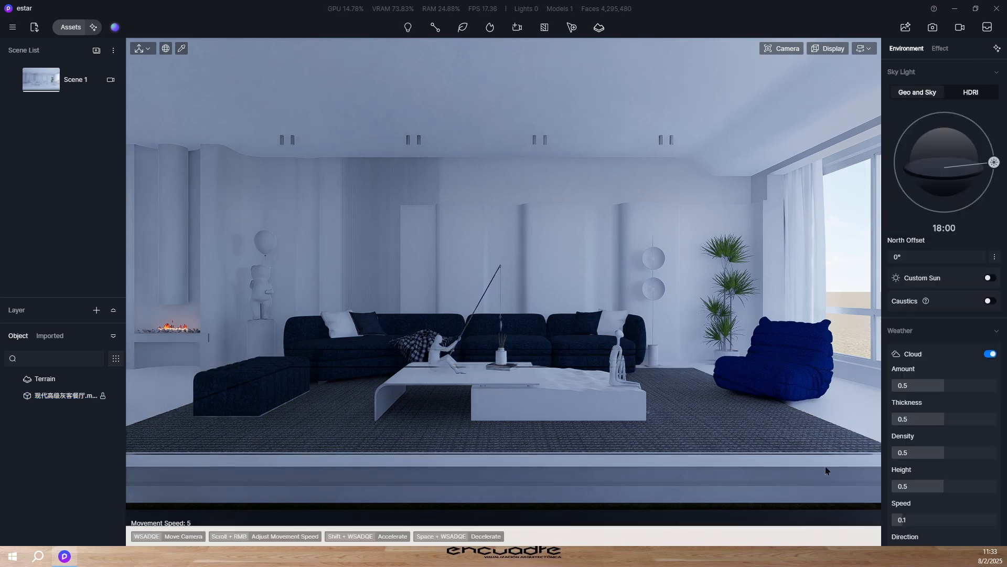
pyautogui.click(742, 432)
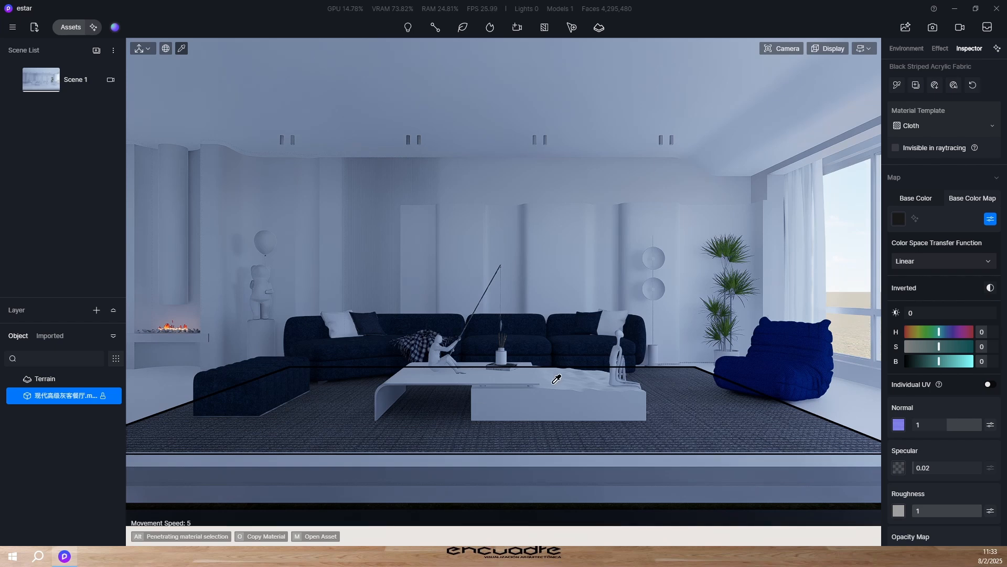
pyautogui.press('Escape')
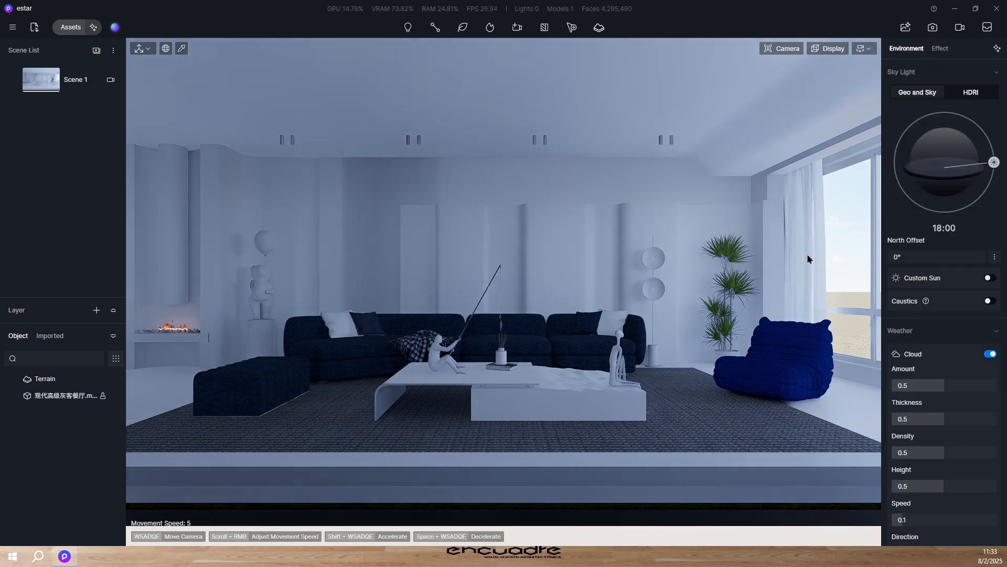
# Step: Try a 30 mm focal length on the current free camera view
pyautogui.click(787, 49)
pyautogui.click(790, 138)
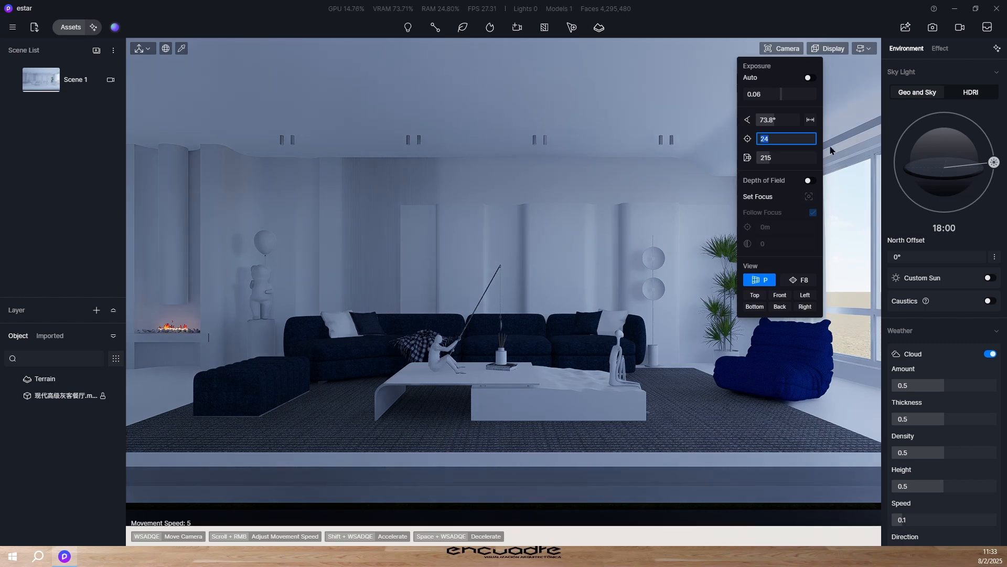
pyautogui.press('Return')
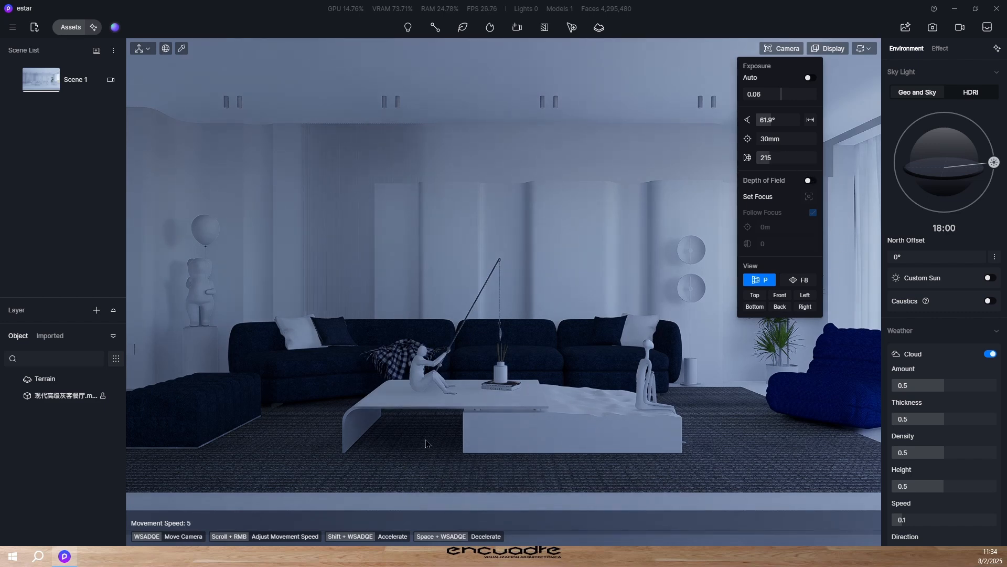
pyautogui.scroll(-1, 431, 435)
pyautogui.scroll(1, 425, 422)
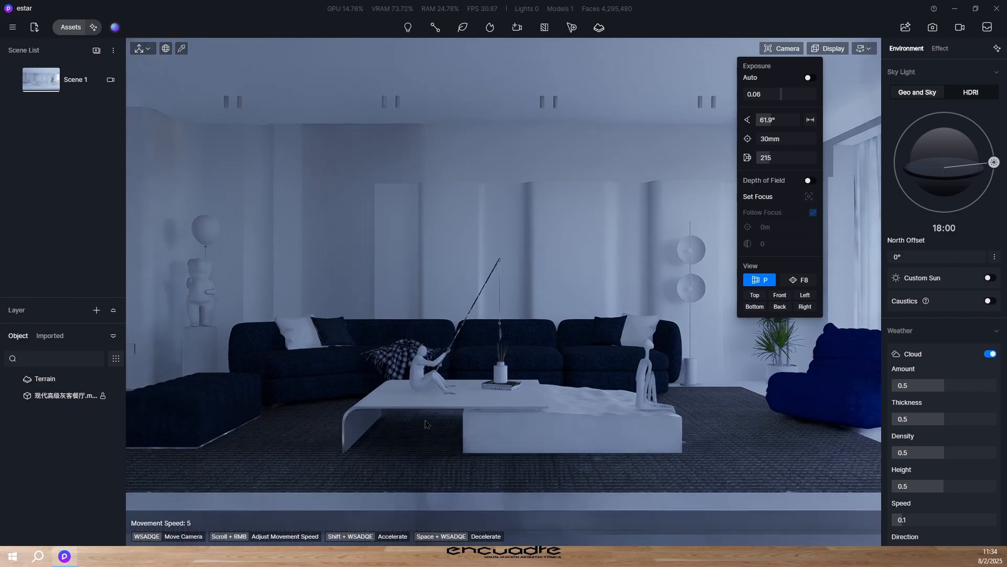
# Step: Activate Scene 1, set its camera focal length to 30 mm, and update the saved scene
pyautogui.click(76, 79)
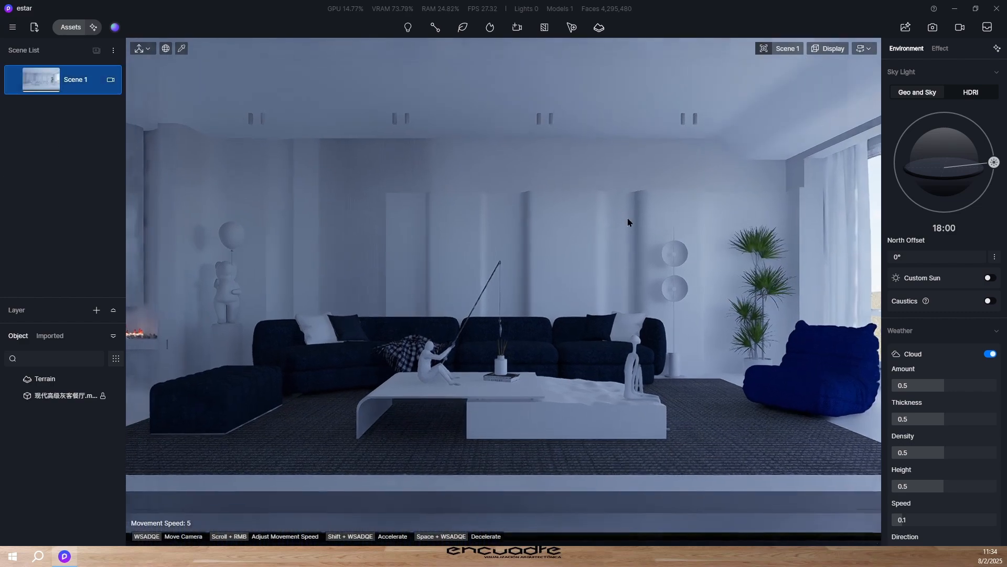
pyautogui.click(785, 49)
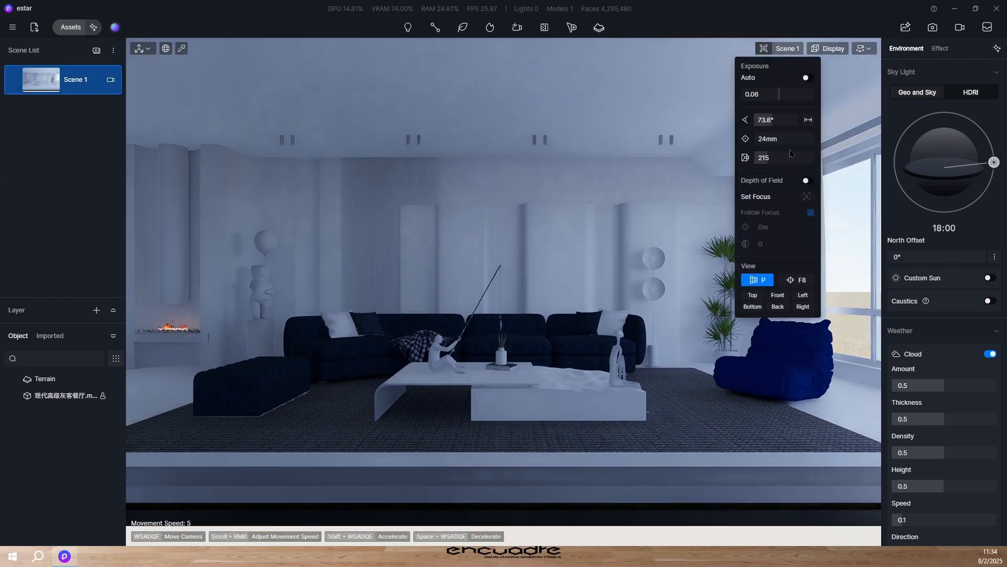
pyautogui.moveTo(783, 141); pyautogui.dragTo(784, 140)
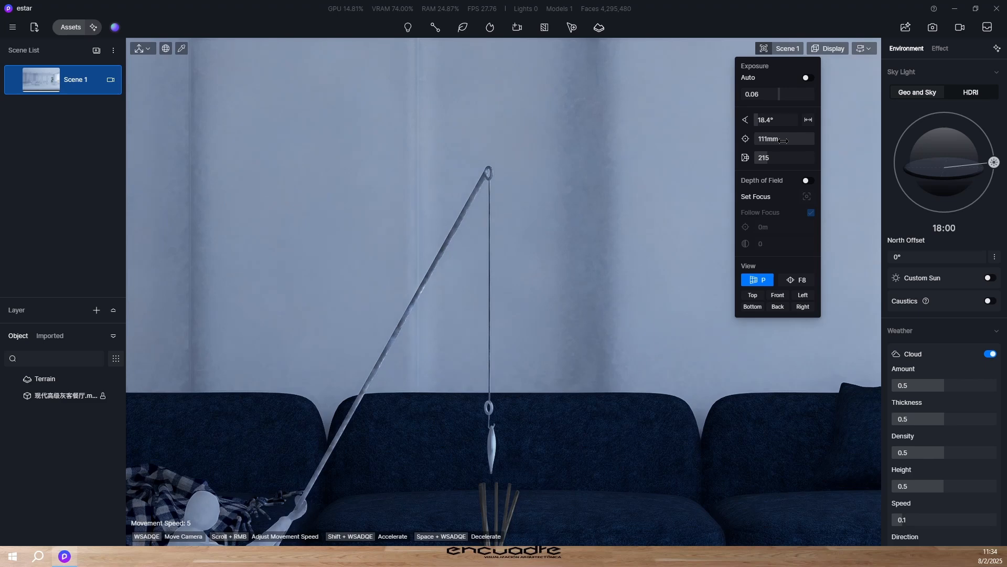
pyautogui.click(783, 140)
pyautogui.write('30')
pyautogui.press('Return')
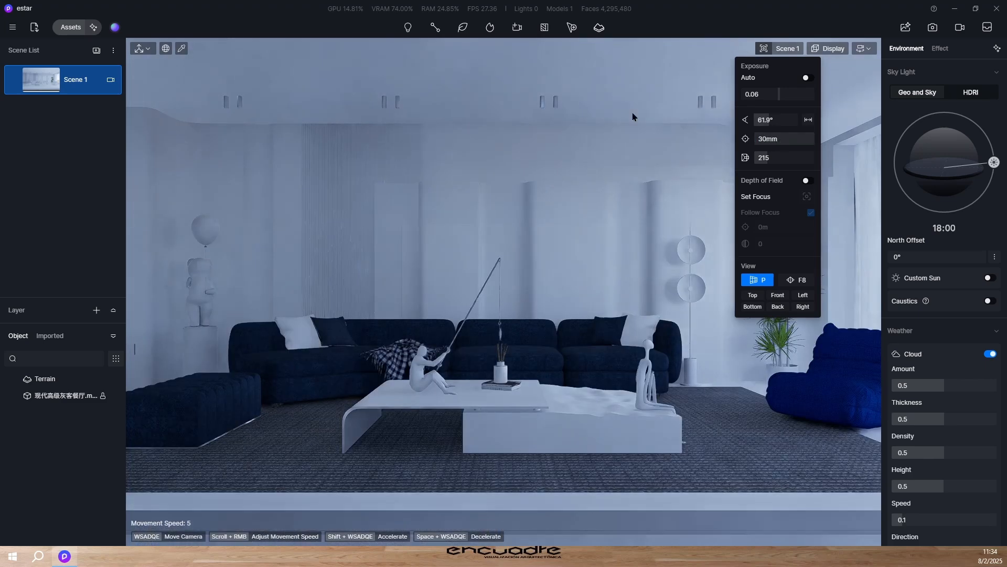
pyautogui.click(14, 82)
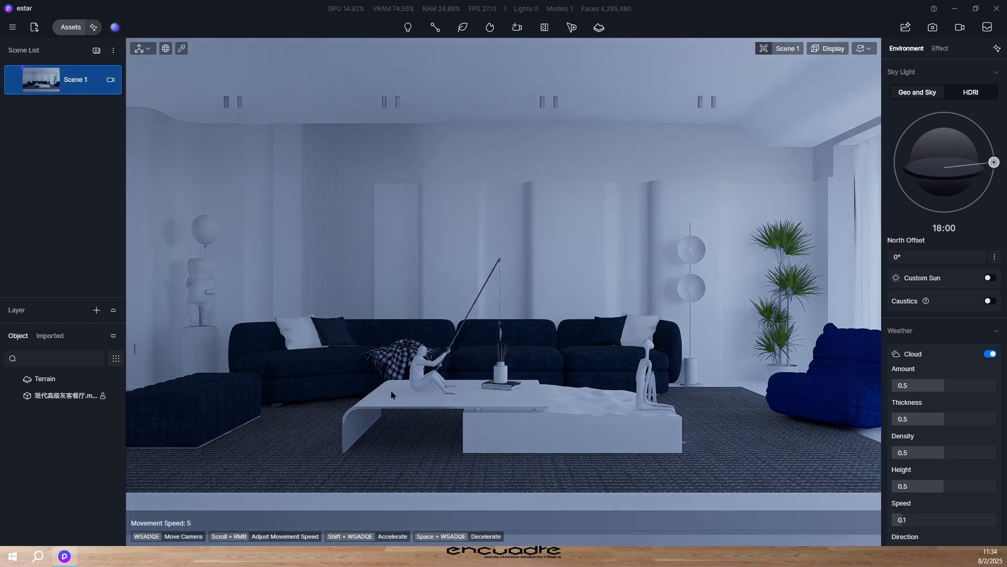
# Step: Make the curved coffee table top Transparent with a gray base color of H 34, S 5, V 43
pyautogui.click(404, 391)
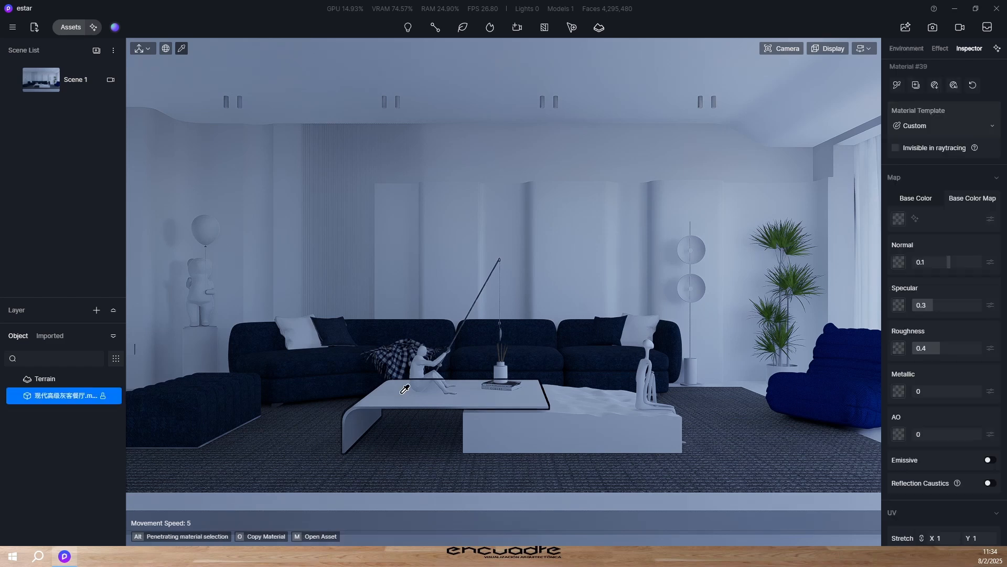
pyautogui.click(931, 127)
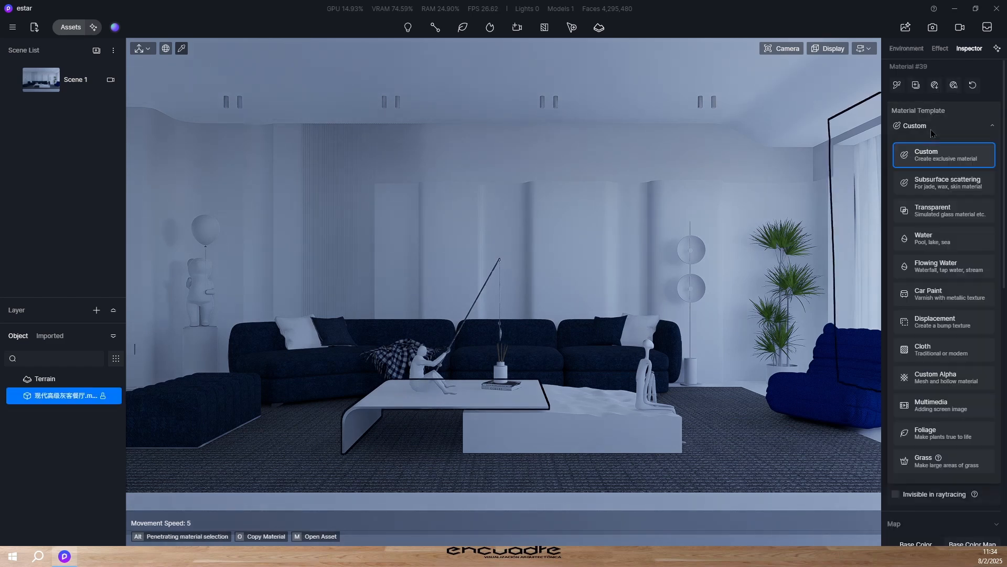
pyautogui.click(944, 219)
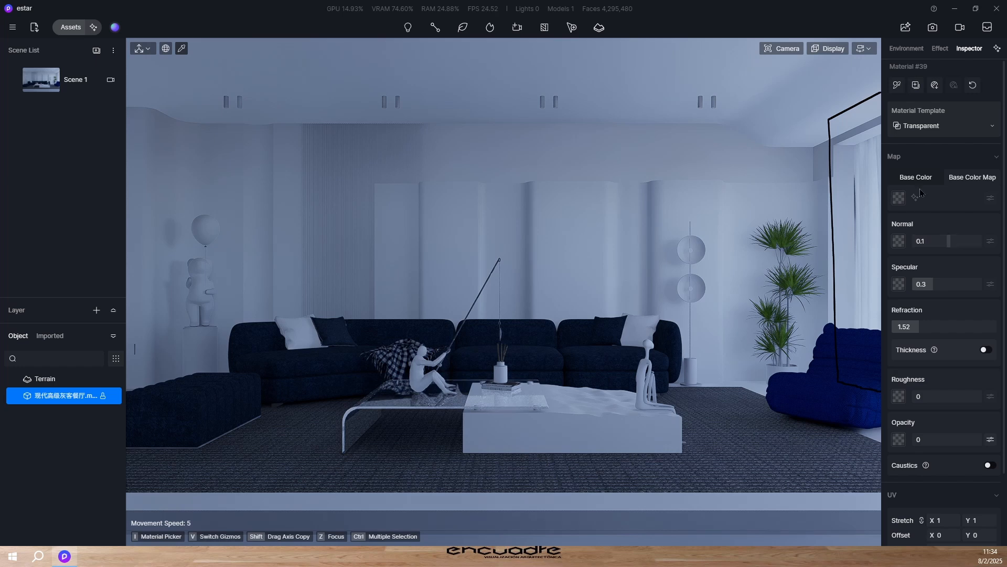
pyautogui.click(900, 203)
pyautogui.moveTo(893, 240); pyautogui.dragTo(882, 258)
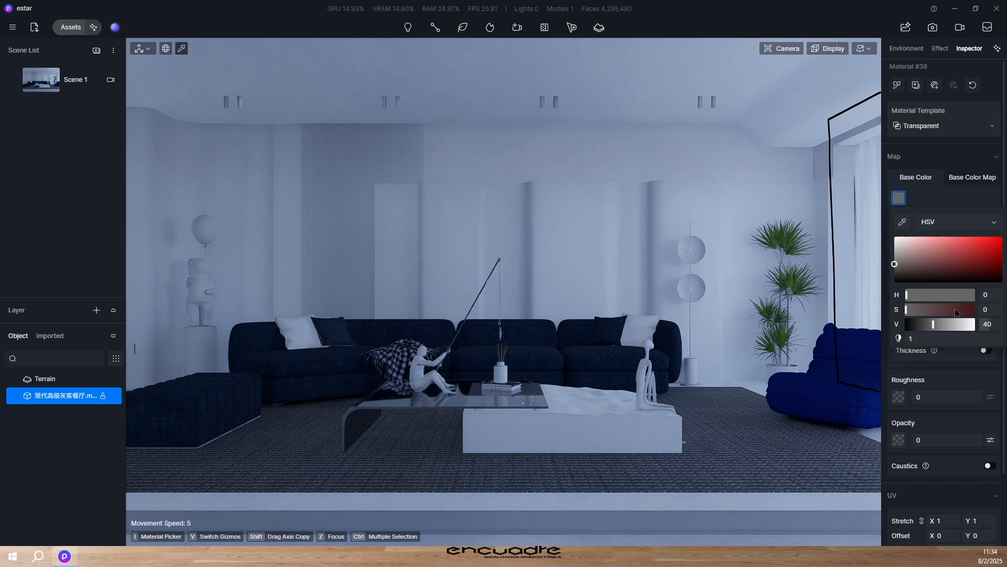
pyautogui.moveTo(945, 315); pyautogui.dragTo(913, 295)
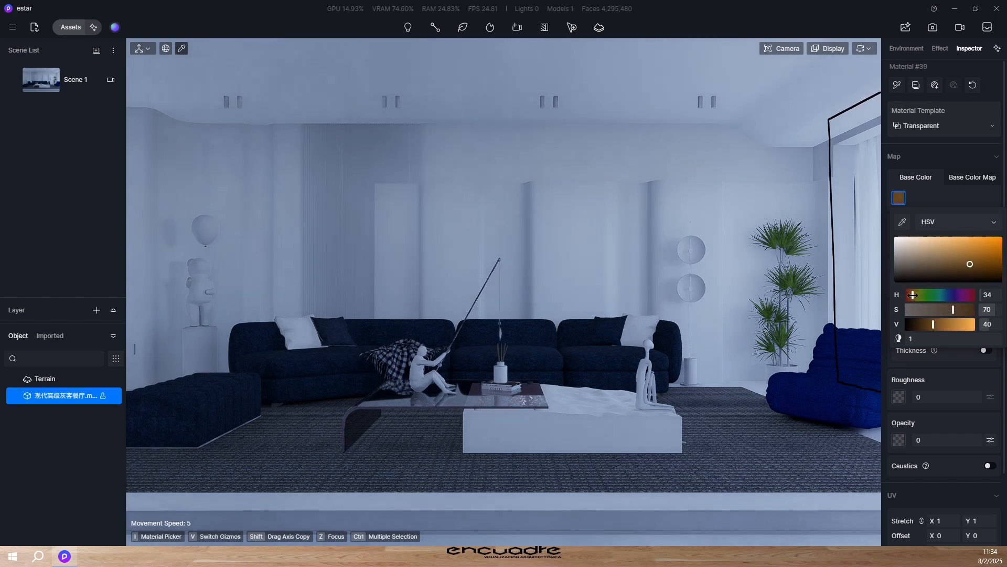
pyautogui.moveTo(971, 265); pyautogui.dragTo(900, 263)
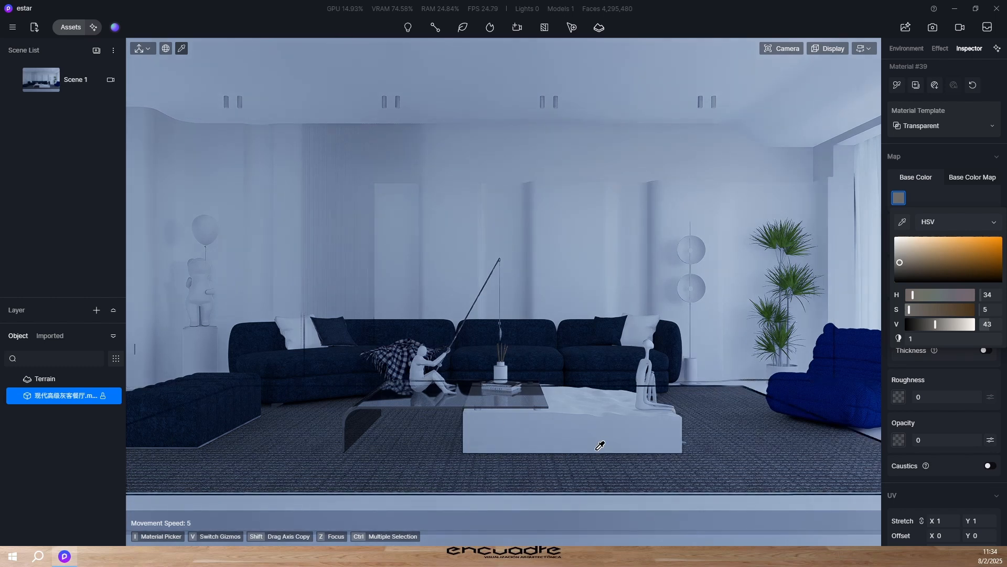
# Step: Pick the material of the white coffee table block and search the online material library for "wood"
pyautogui.click(602, 428)
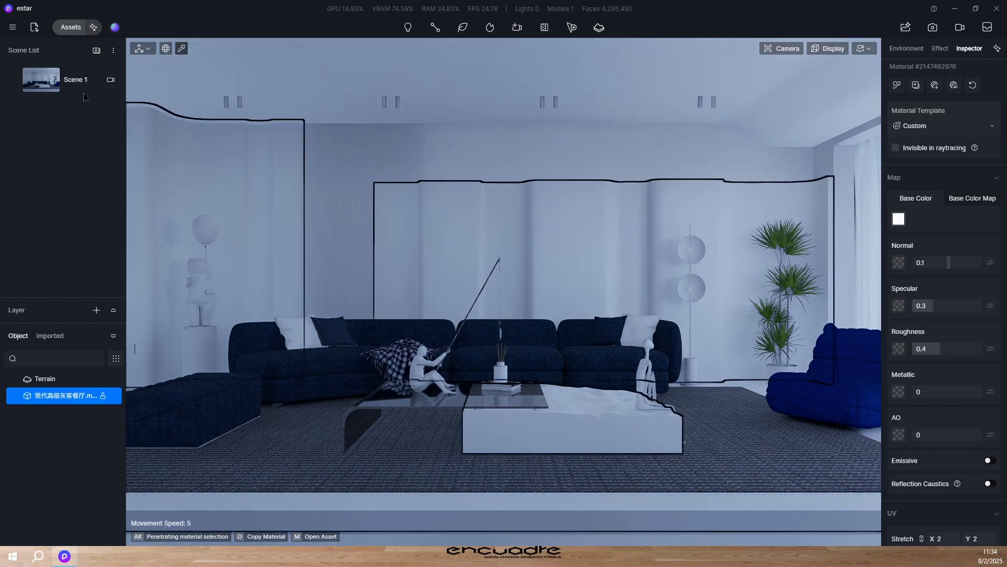
pyautogui.click(70, 29)
pyautogui.moveTo(342, 447); pyautogui.dragTo(417, 117)
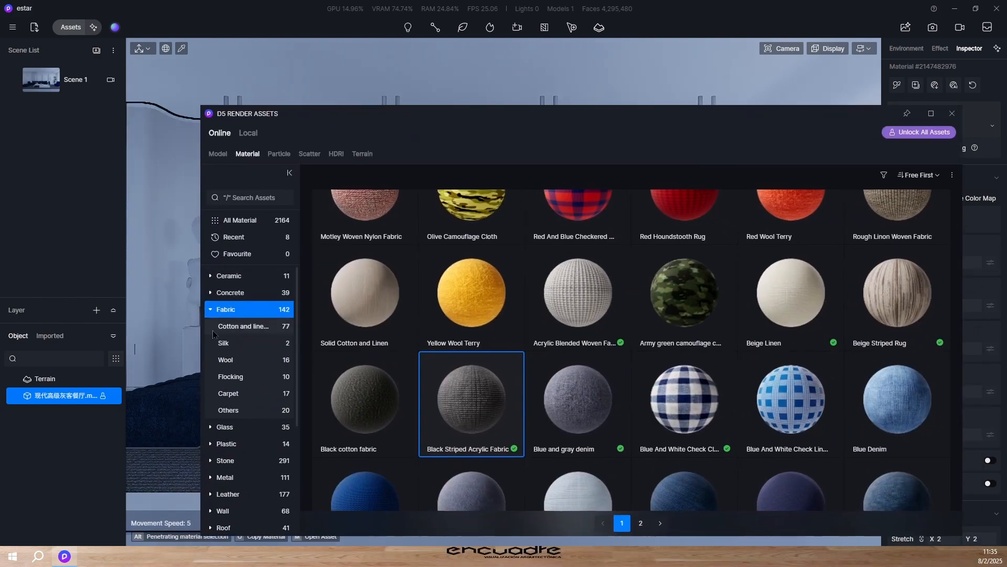
pyautogui.click(249, 198)
pyautogui.write('wood')
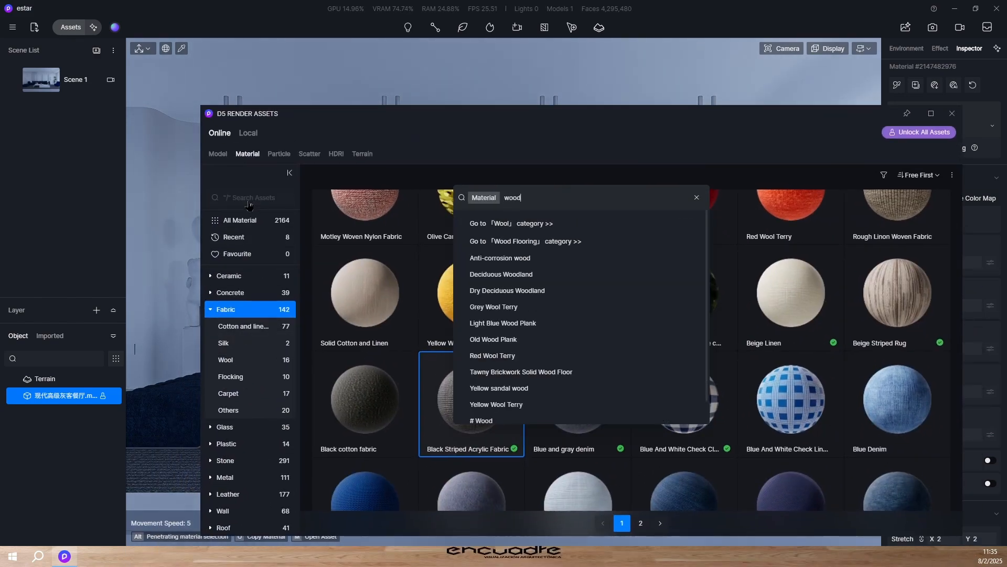
pyautogui.press('Return')
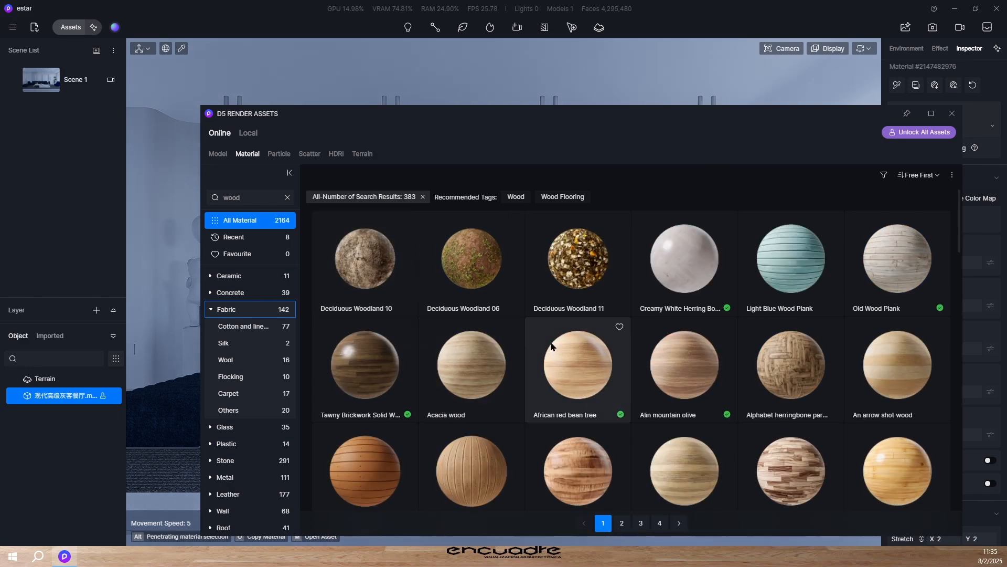
# Step: Apply the Birch material from the wood results to the coffee table block
pyautogui.scroll(-5, 666, 381)
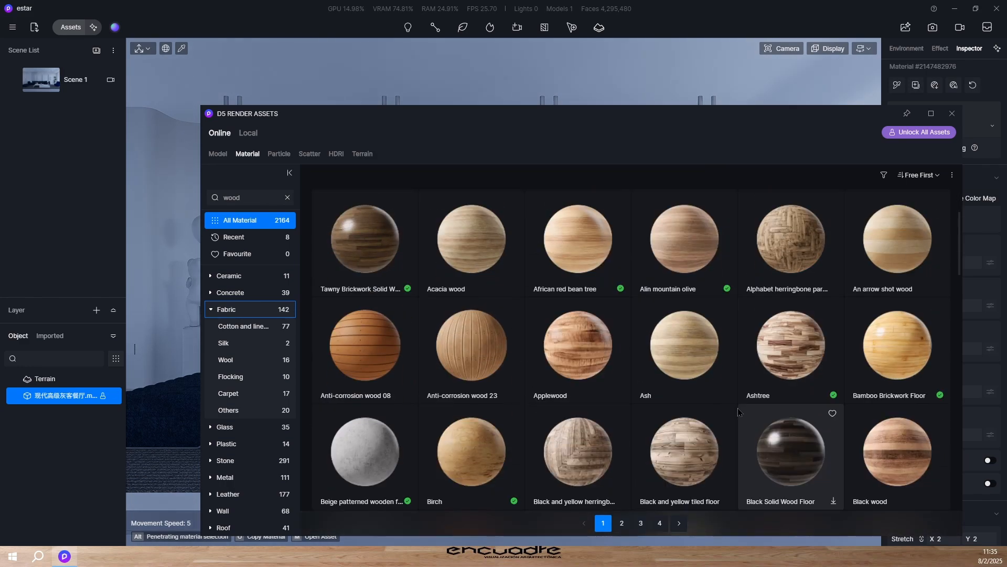
pyautogui.click(494, 329)
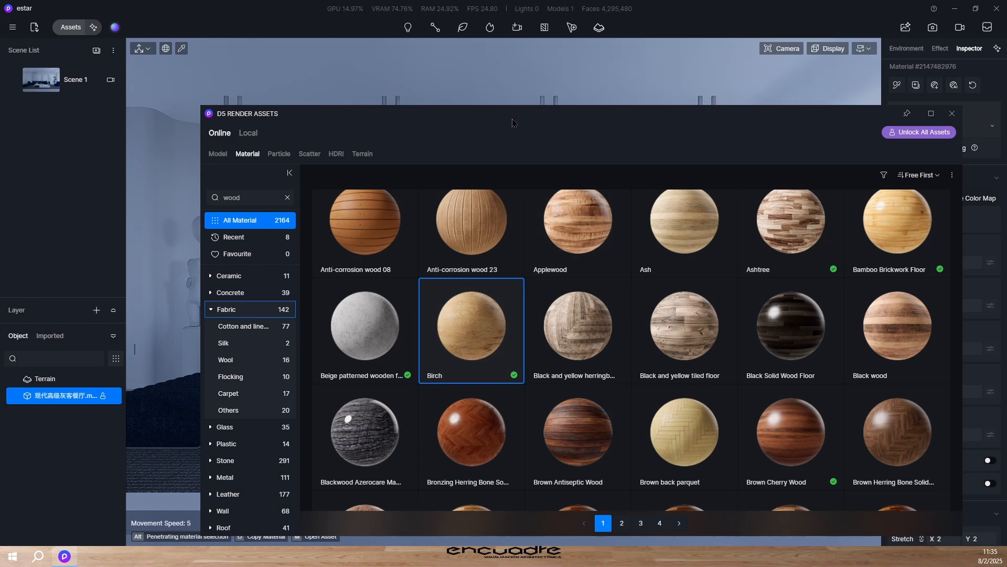
pyautogui.moveTo(513, 123); pyautogui.dragTo(544, 509)
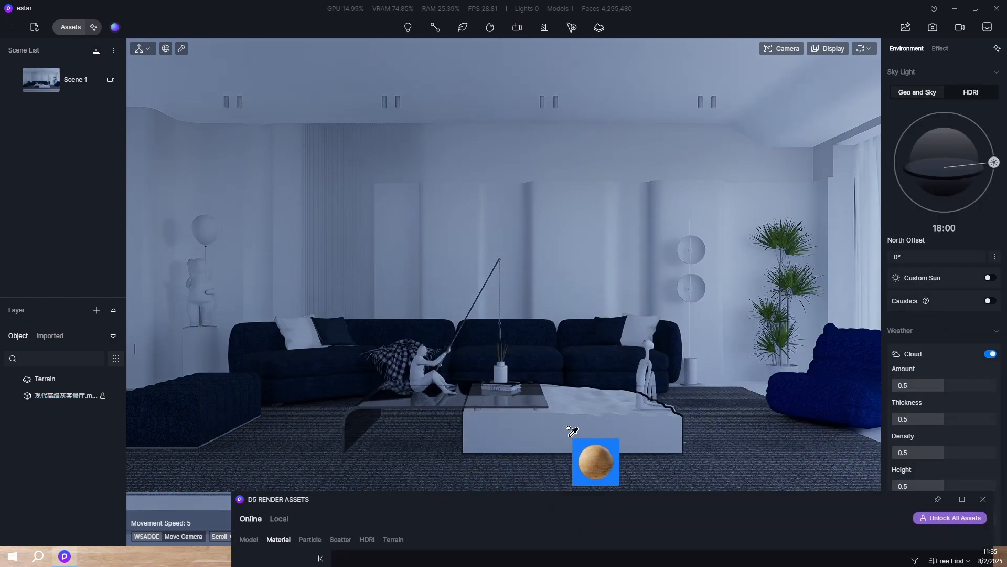
pyautogui.click(570, 431)
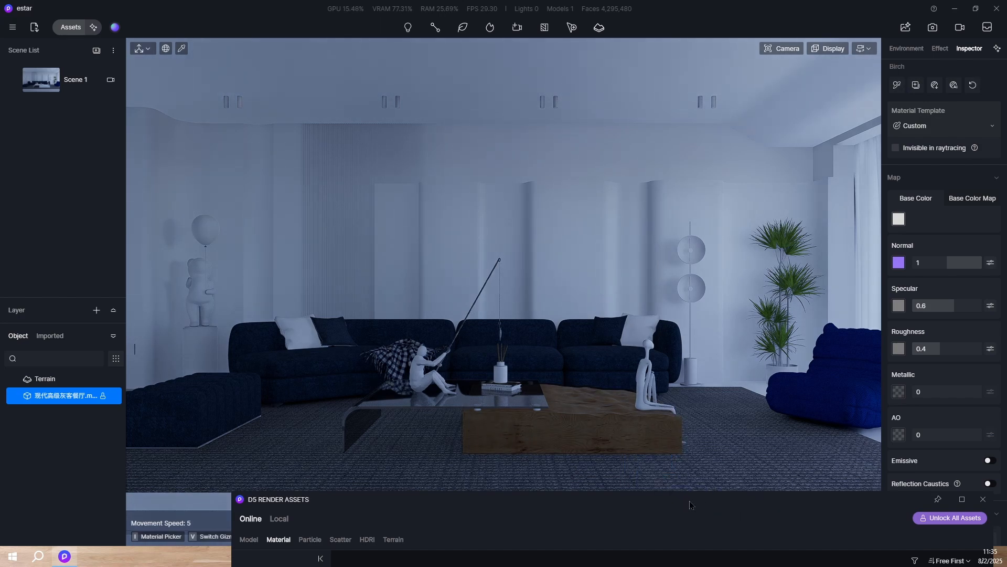
# Step: Narrow the wood material search to the Wood Flooring category
pyautogui.moveTo(689, 505); pyautogui.dragTo(622, 44)
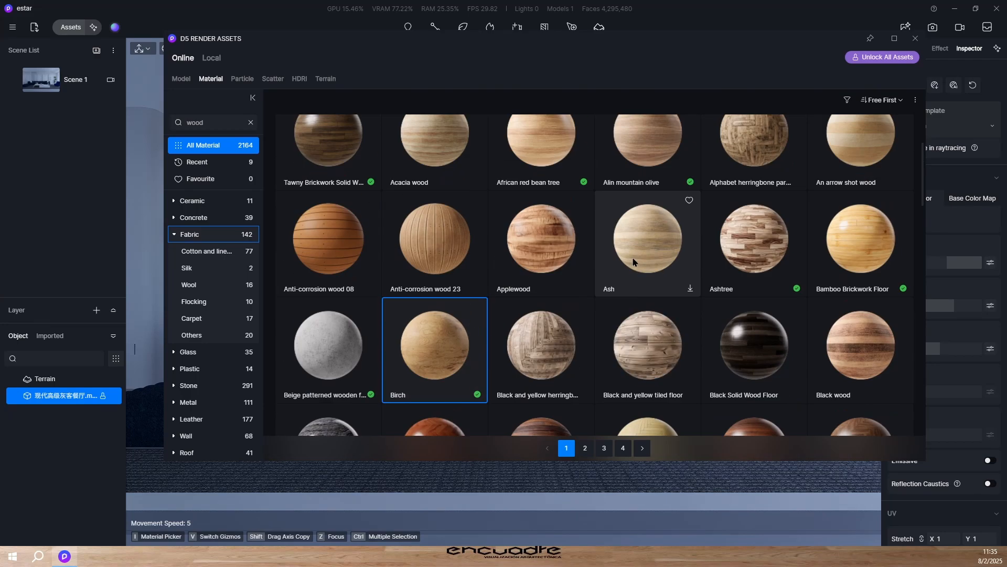
pyautogui.scroll(3, 635, 262)
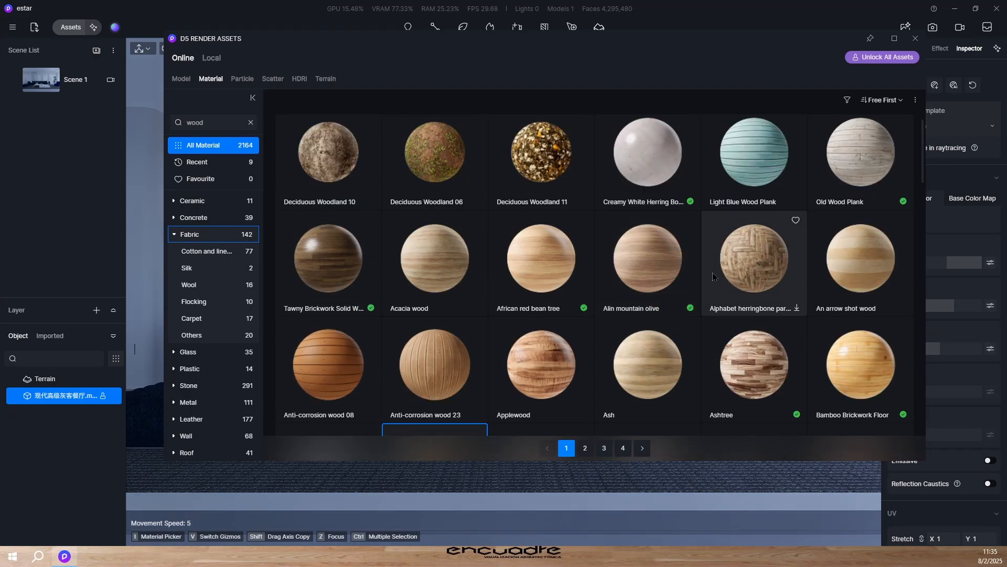
pyautogui.scroll(1, 716, 278)
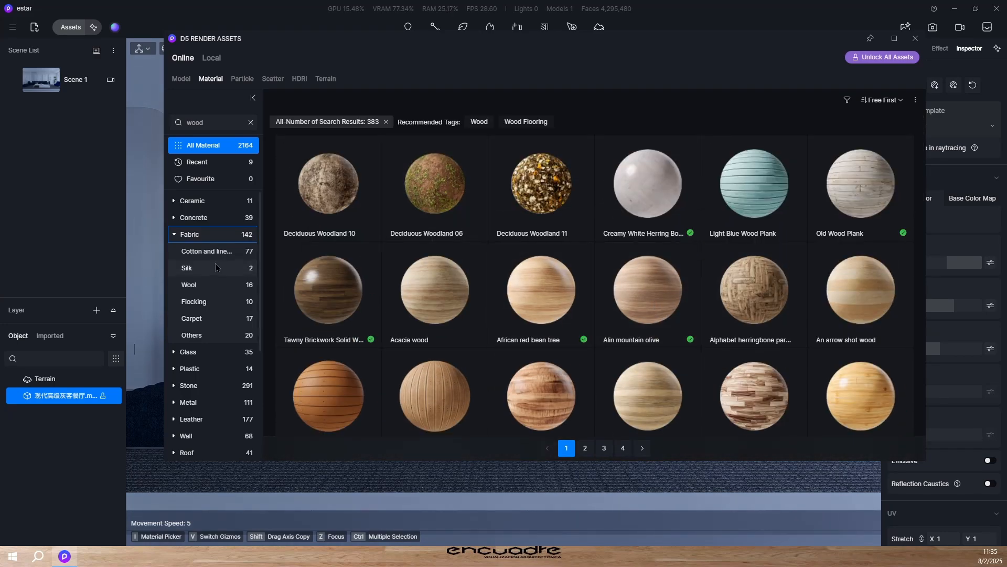
pyautogui.scroll(-3, 212, 341)
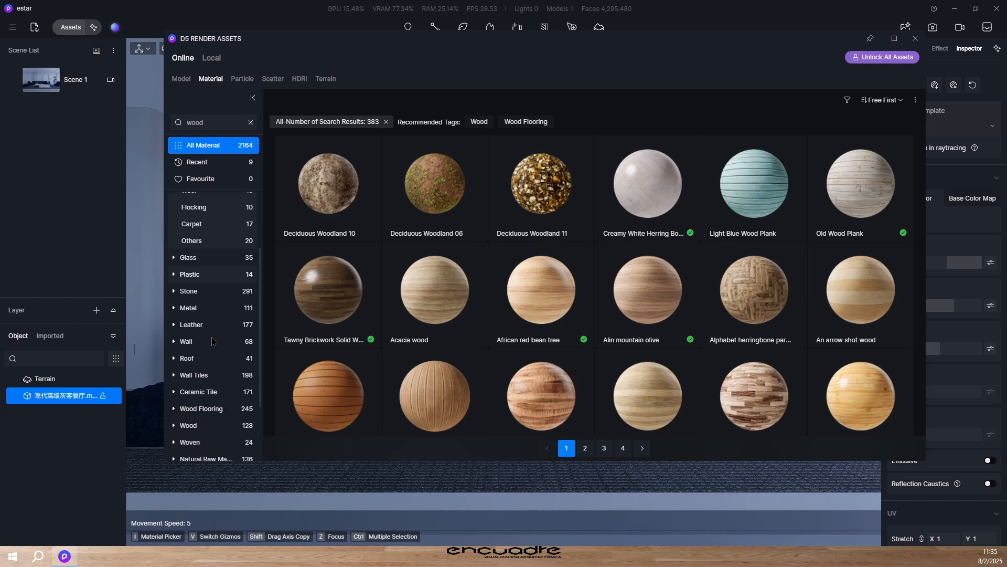
pyautogui.scroll(-1, 212, 341)
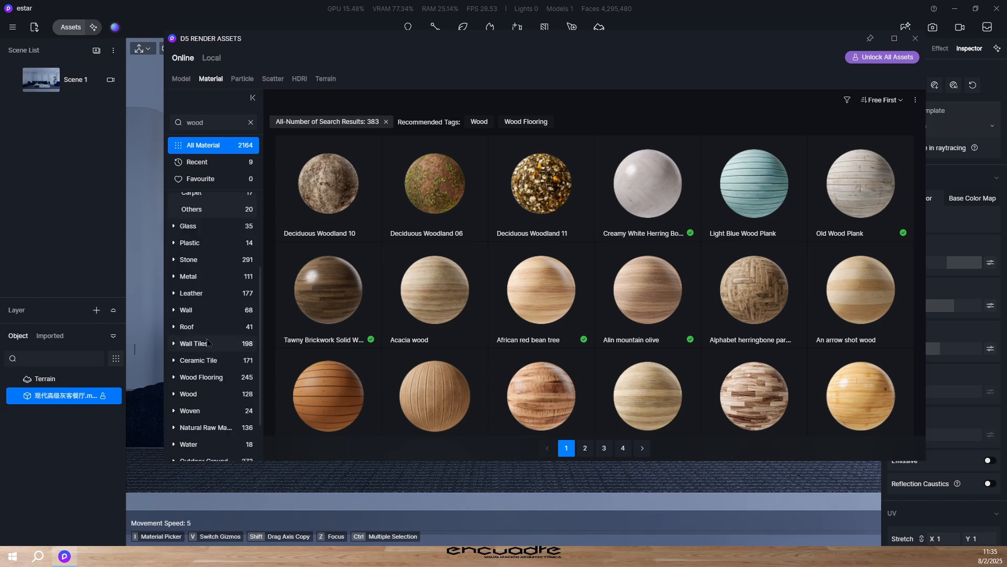
pyautogui.click(213, 382)
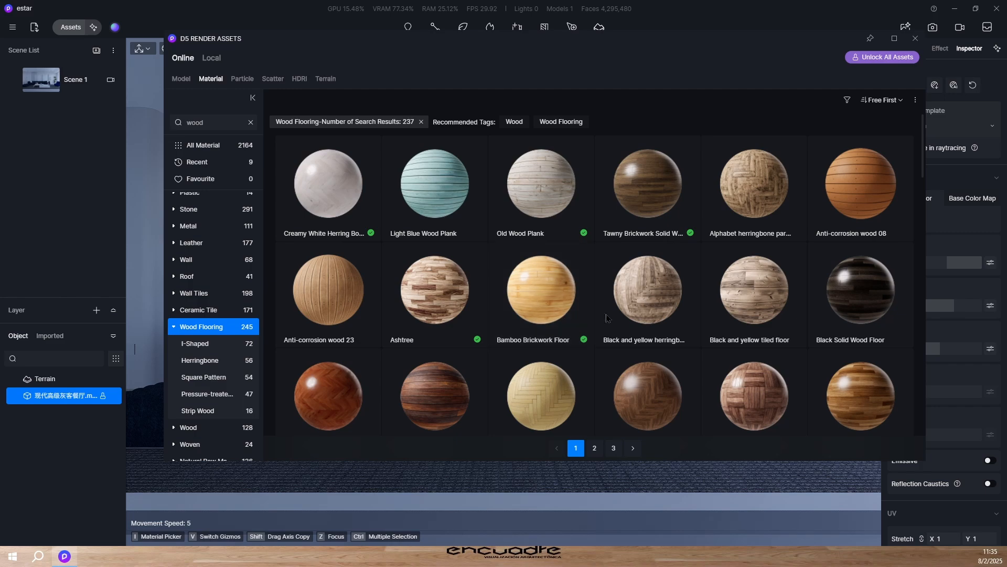
# Step: Apply the Bamboo Brickwork Floor material to the living room floor
pyautogui.scroll(-1, 638, 320)
pyautogui.scroll(-3, 580, 279)
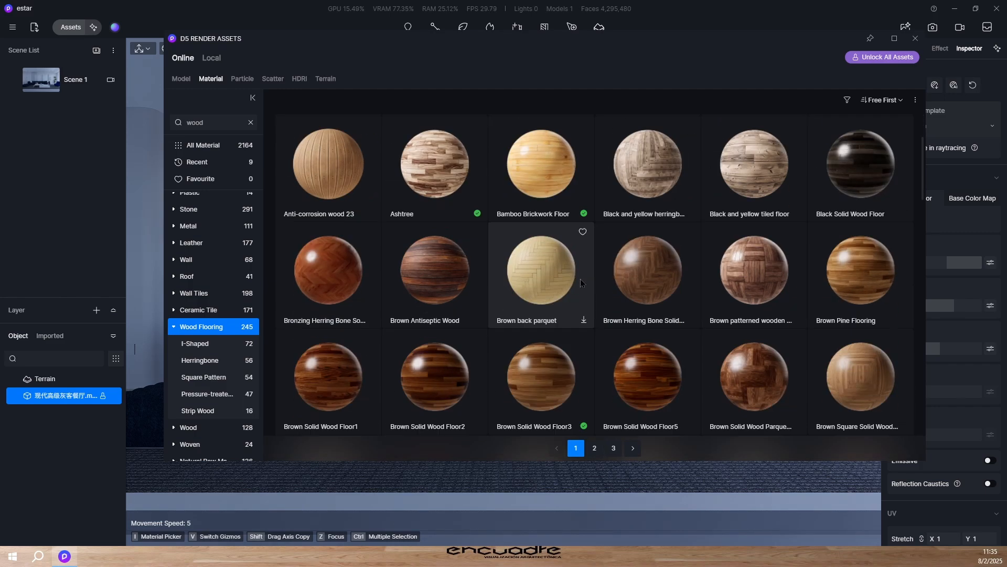
pyautogui.scroll(3, 531, 256)
pyautogui.scroll(-3, 654, 324)
pyautogui.scroll(-5, 653, 322)
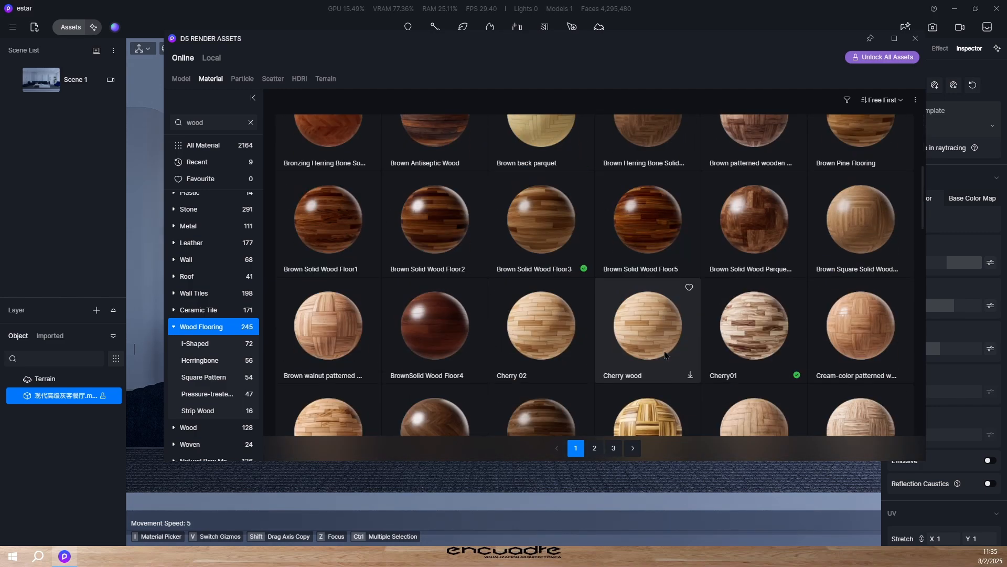
pyautogui.scroll(5, 669, 357)
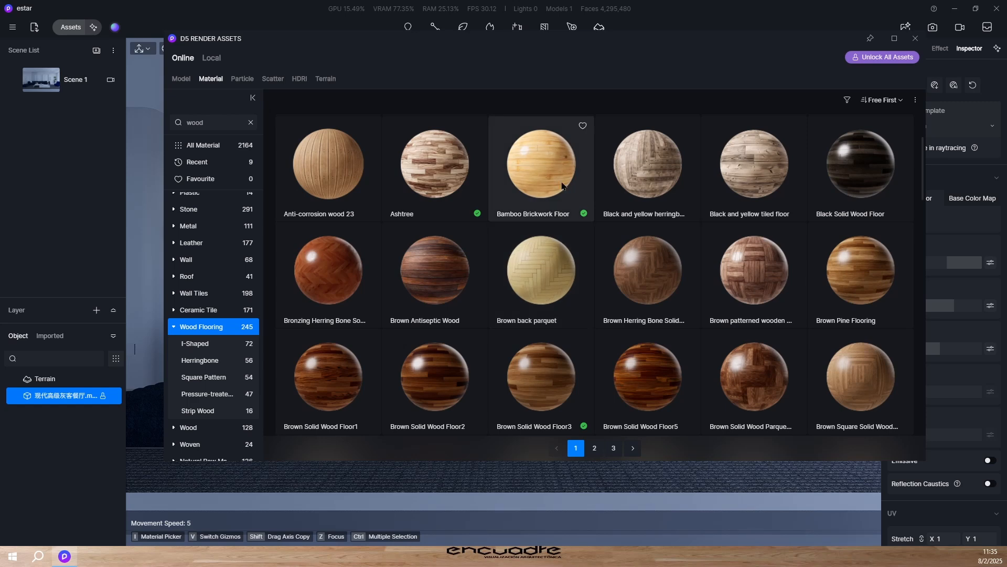
pyautogui.click(591, 122)
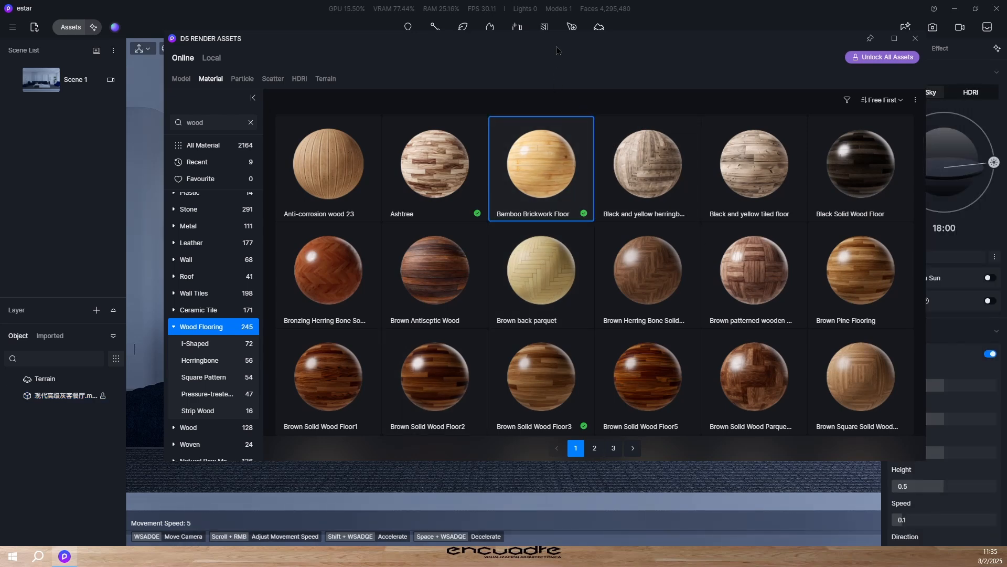
pyautogui.moveTo(541, 165); pyautogui.dragTo(763, 381)
pyautogui.moveTo(711, 440); pyautogui.dragTo(751, 451)
# Step: Return to the saved Scene 1 view and clear the material selection
pyautogui.moveTo(752, 452); pyautogui.dragTo(526, 433, button='right')
pyautogui.scroll(2, 593, 334)
pyautogui.click(92, 79)
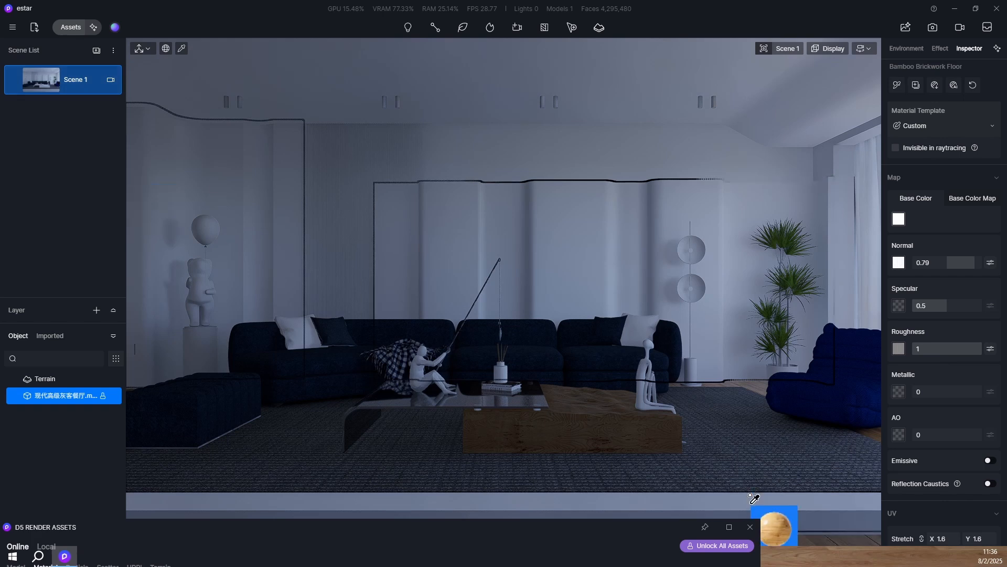
pyautogui.click(86, 91)
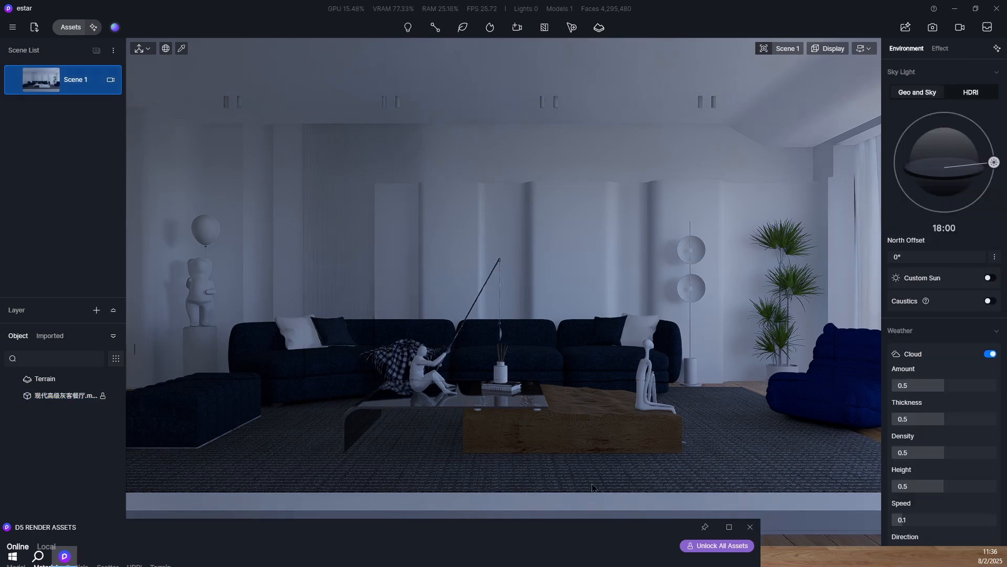
# Step: Set Scene 1's camera clipping distance to 235 and update the saved scene
pyautogui.click(834, 52)
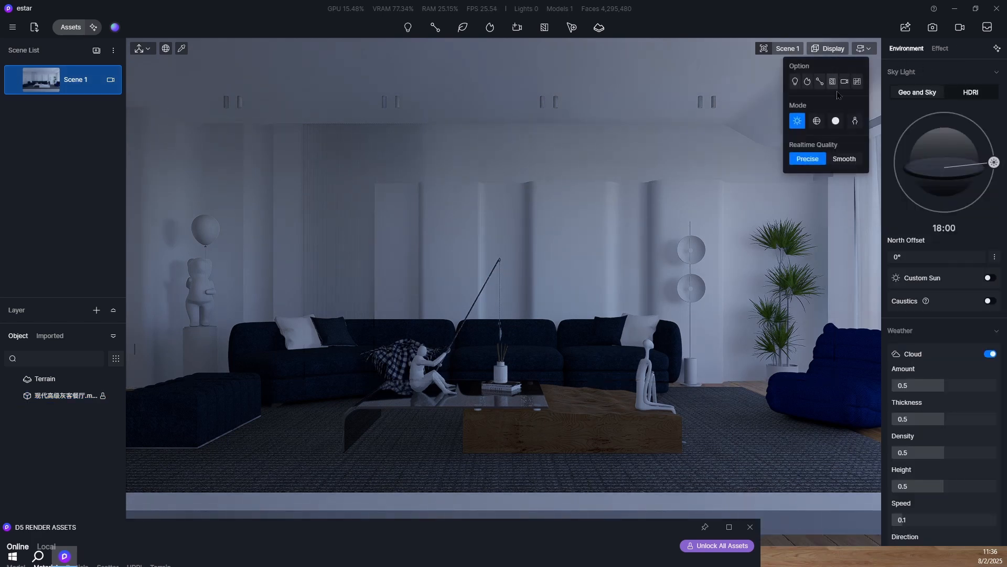
pyautogui.click(796, 49)
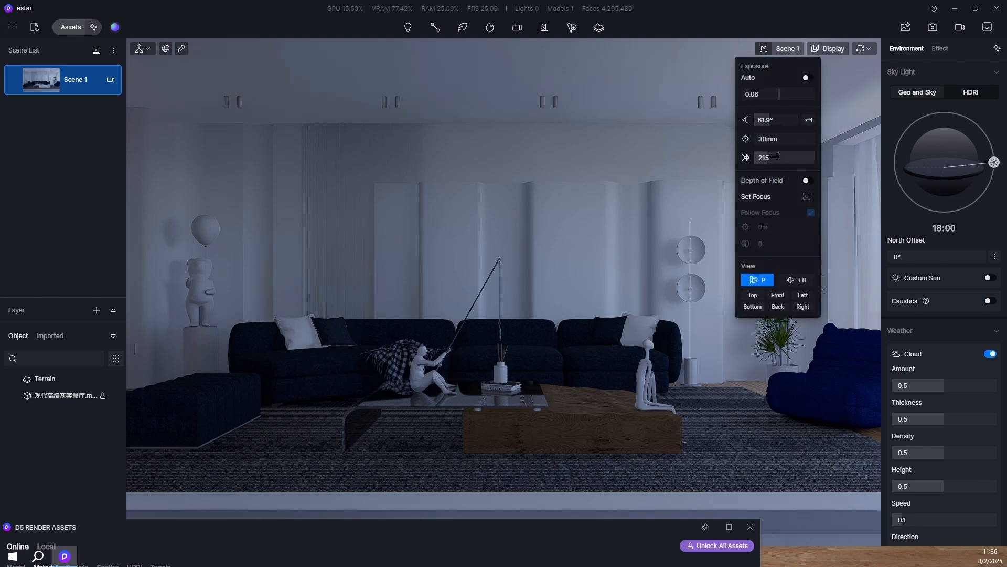
pyautogui.moveTo(773, 157); pyautogui.dragTo(797, 170)
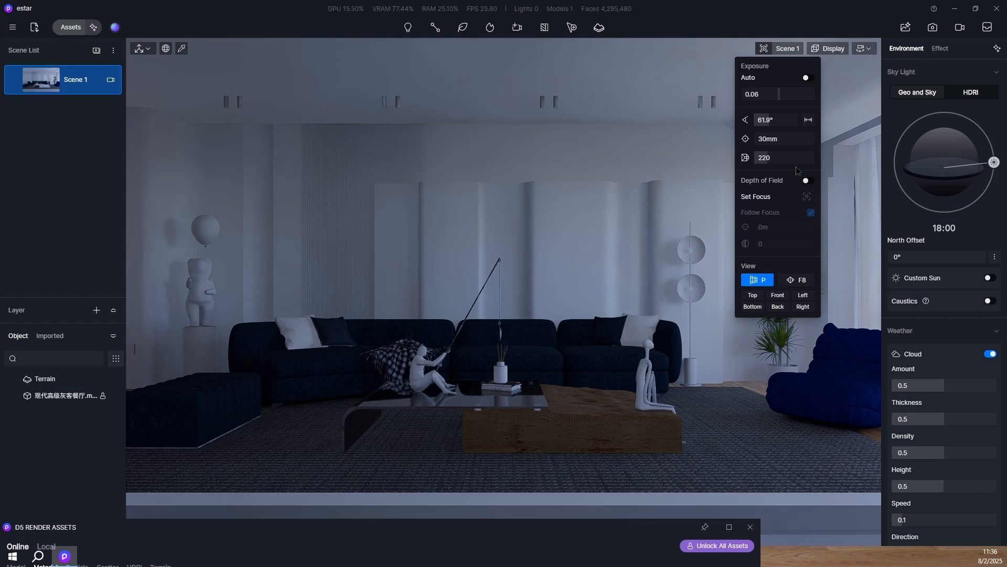
pyautogui.click(791, 163)
pyautogui.write('235')
pyautogui.press('Return')
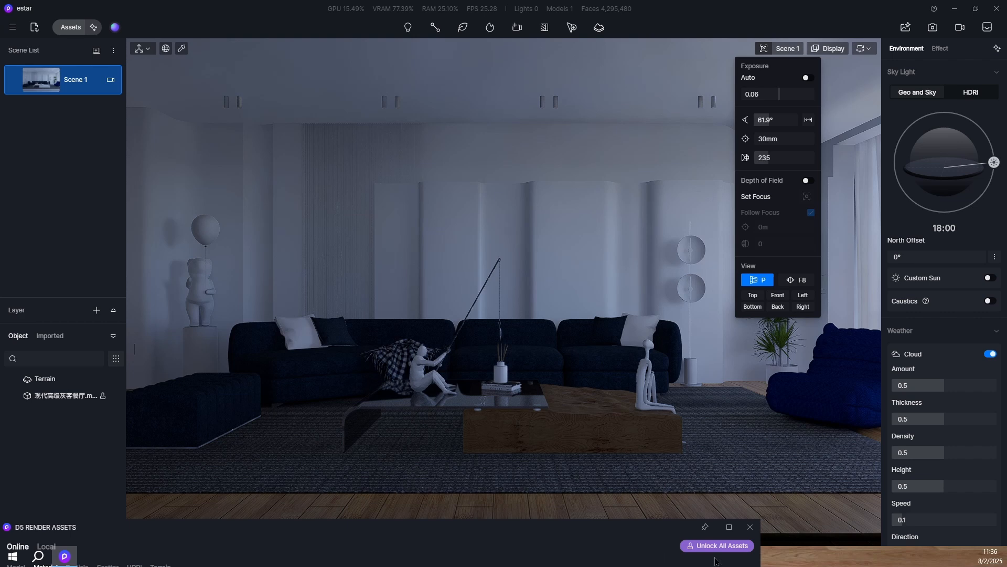
pyautogui.click(751, 526)
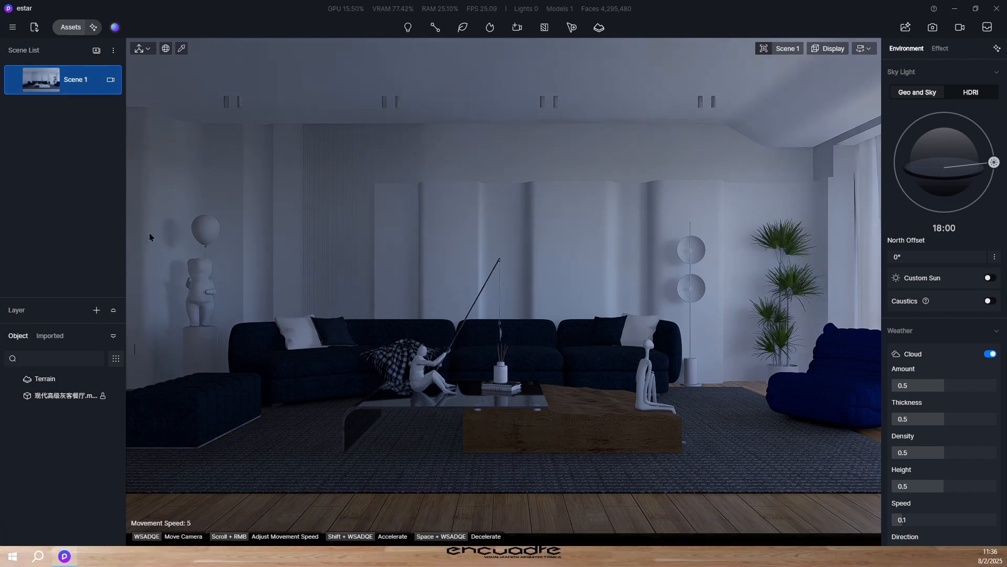
pyautogui.click(15, 82)
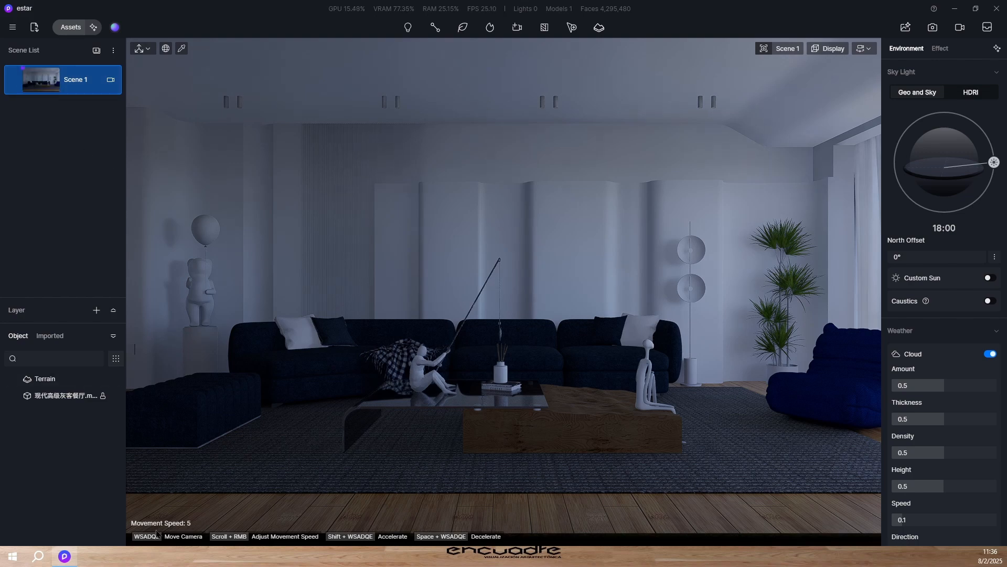
# Step: Clear the wood search in the asset library and list the Wall Paint materials in the Wall category
pyautogui.click(71, 26)
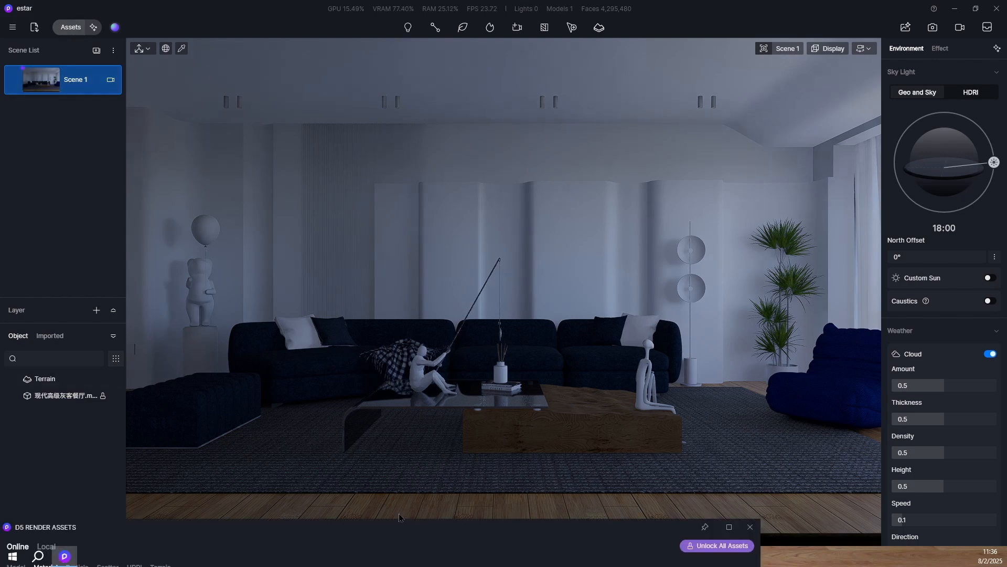
pyautogui.moveTo(395, 525); pyautogui.dragTo(559, 75)
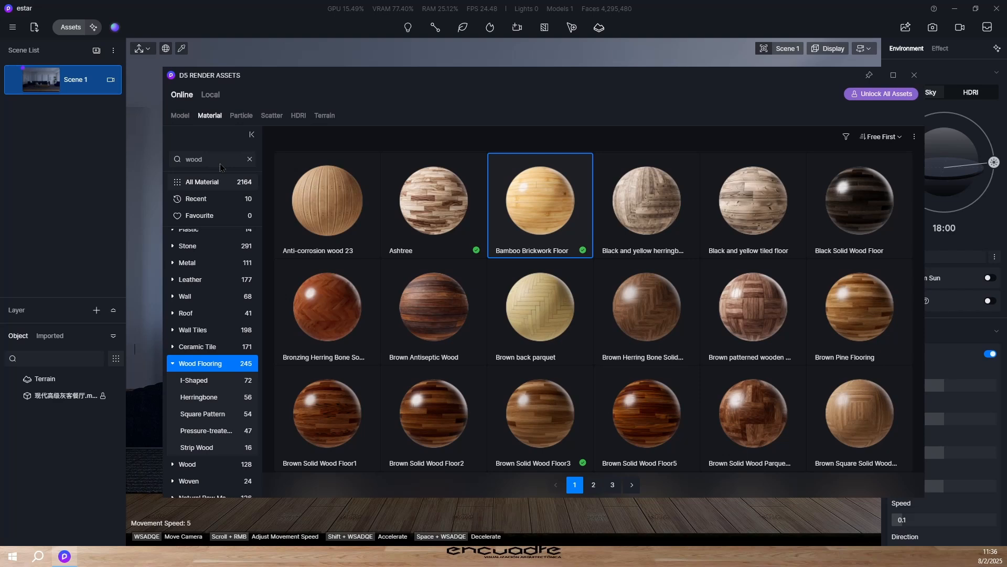
pyautogui.click(249, 160)
pyautogui.click(173, 364)
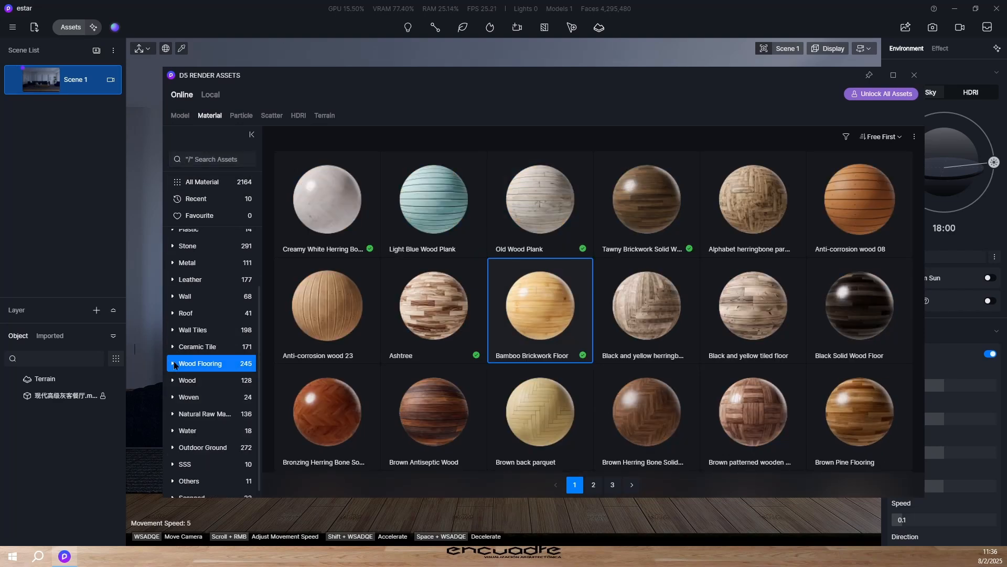
pyautogui.click(200, 297)
pyautogui.click(195, 346)
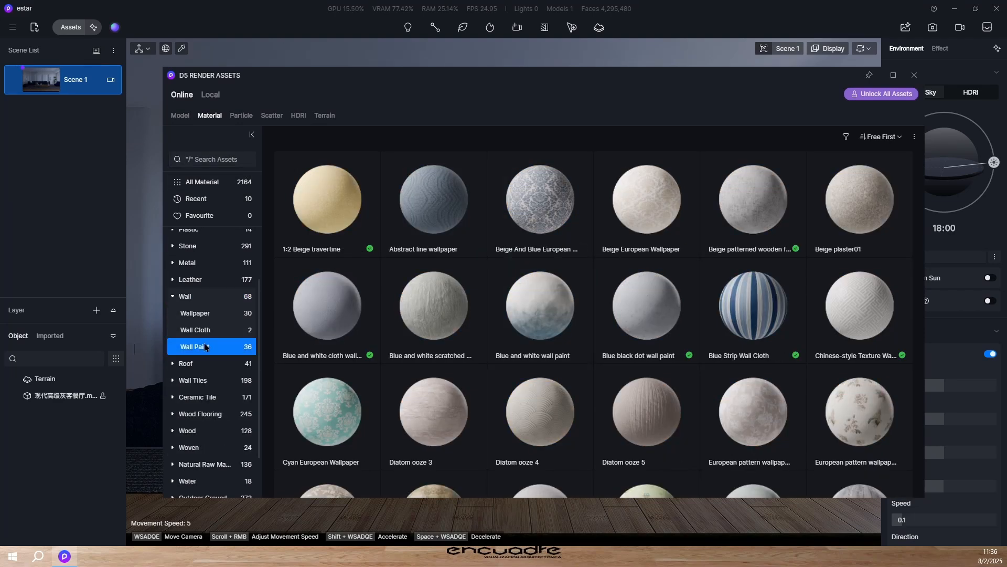
# Step: Apply the White Wall Paint material to the living room ceiling
pyautogui.scroll(-4, 751, 367)
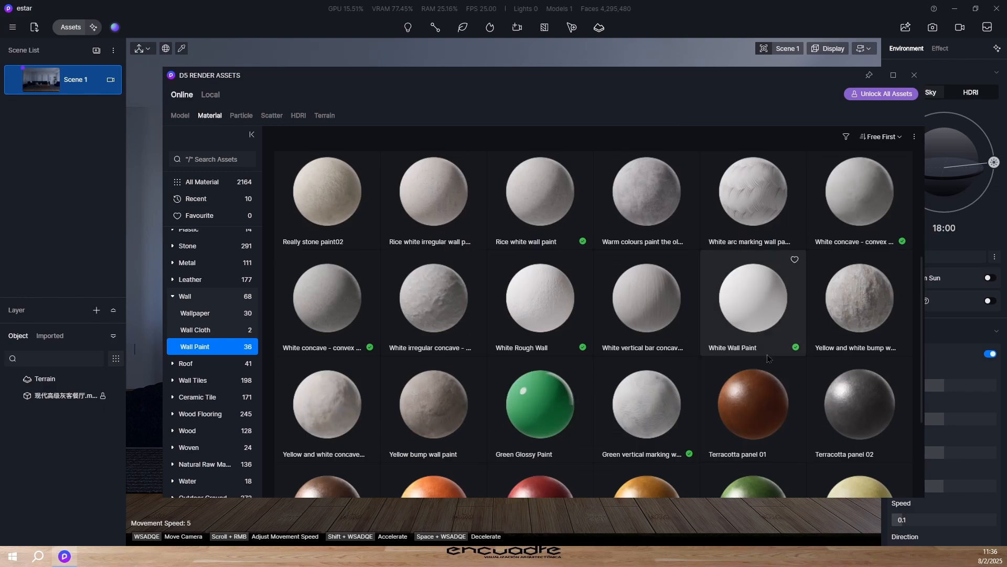
pyautogui.scroll(-2, 745, 368)
pyautogui.scroll(1, 772, 369)
pyautogui.scroll(4, 772, 371)
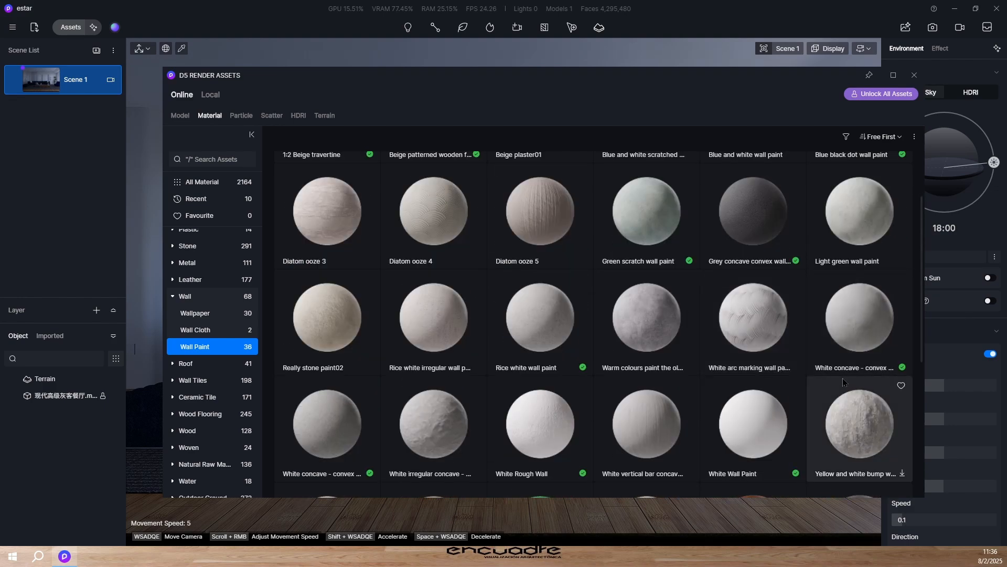
pyautogui.click(787, 414)
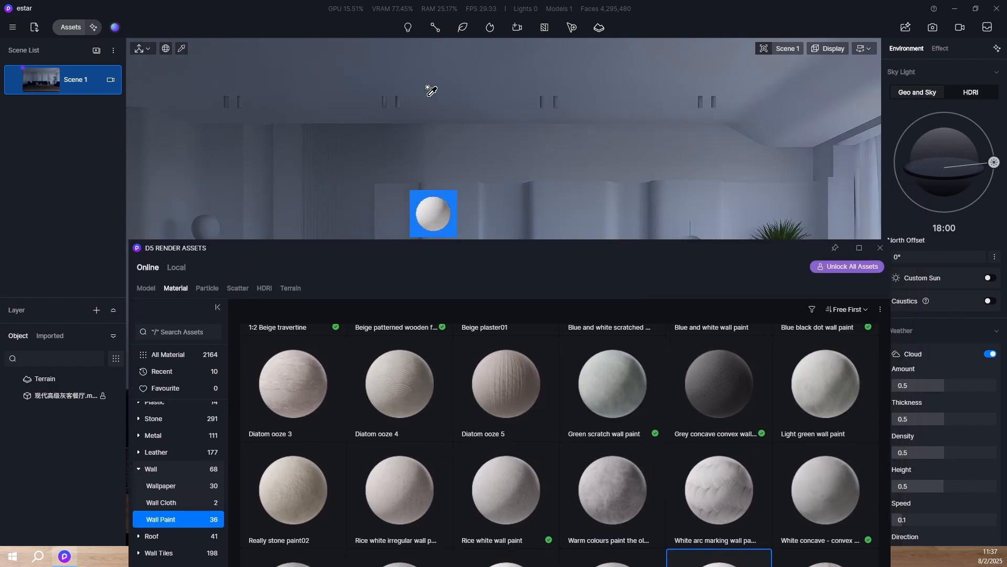
pyautogui.click(446, 65)
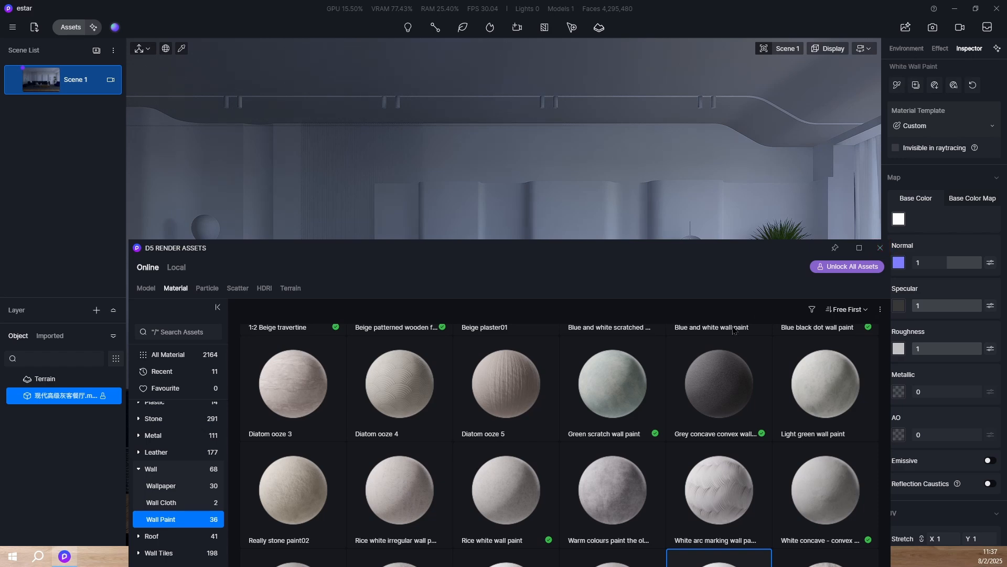
# Step: Apply the White Rough Wall material to the side wall and the curved wall panels behind the sofa
pyautogui.scroll(-1, 499, 435)
pyautogui.scroll(-1, 546, 431)
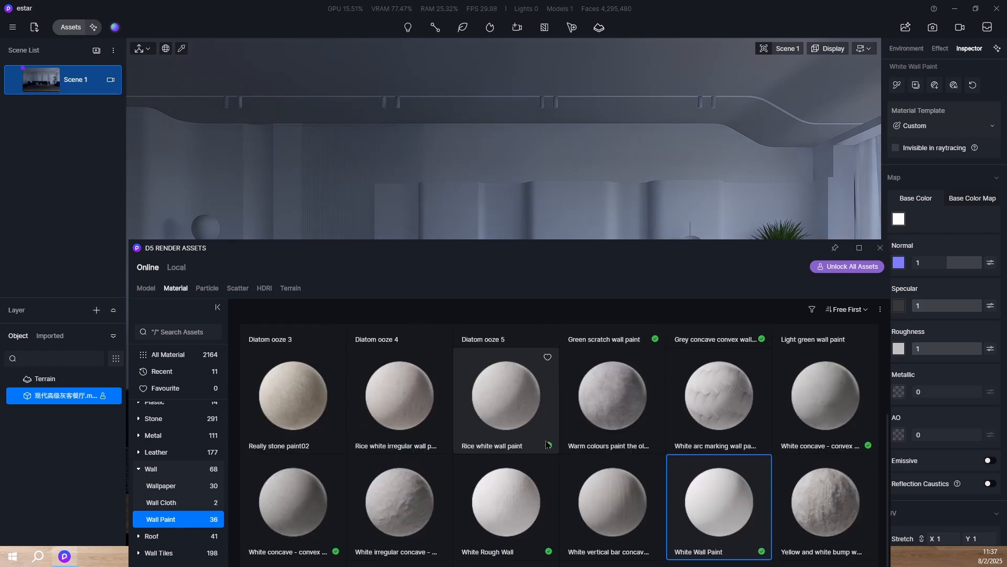
pyautogui.click(517, 506)
pyautogui.moveTo(564, 254); pyautogui.dragTo(616, 379)
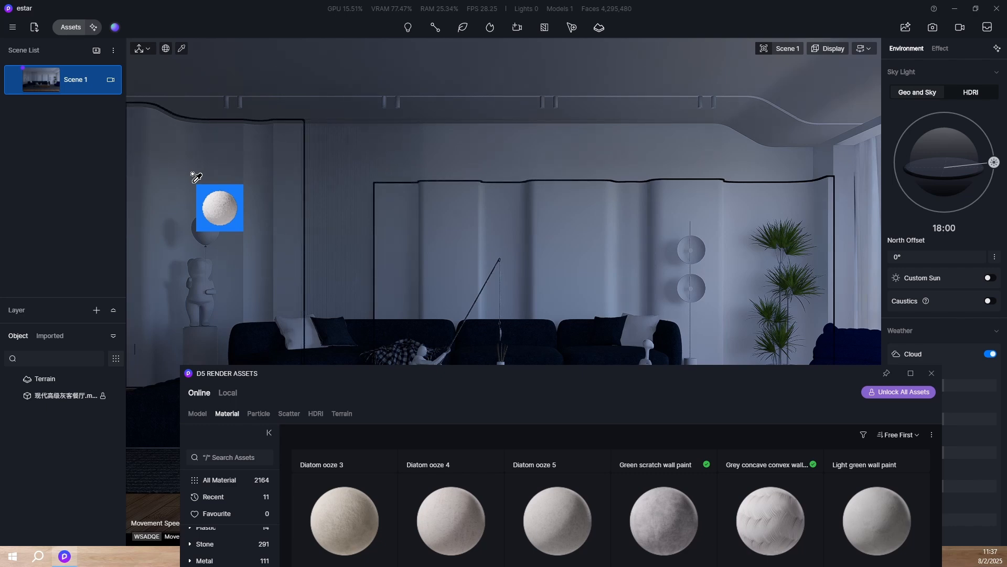
pyautogui.click(470, 236)
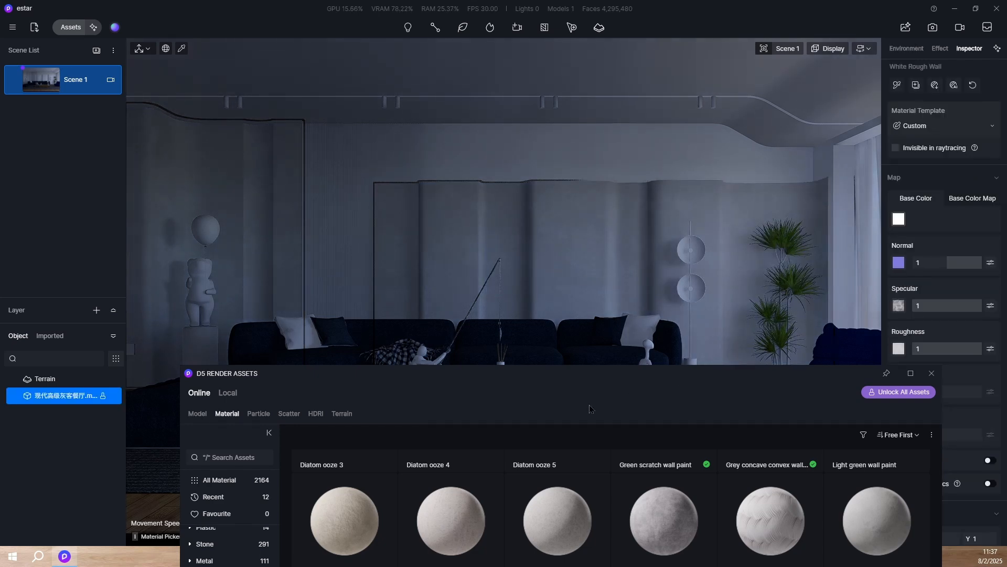
pyautogui.press('Escape')
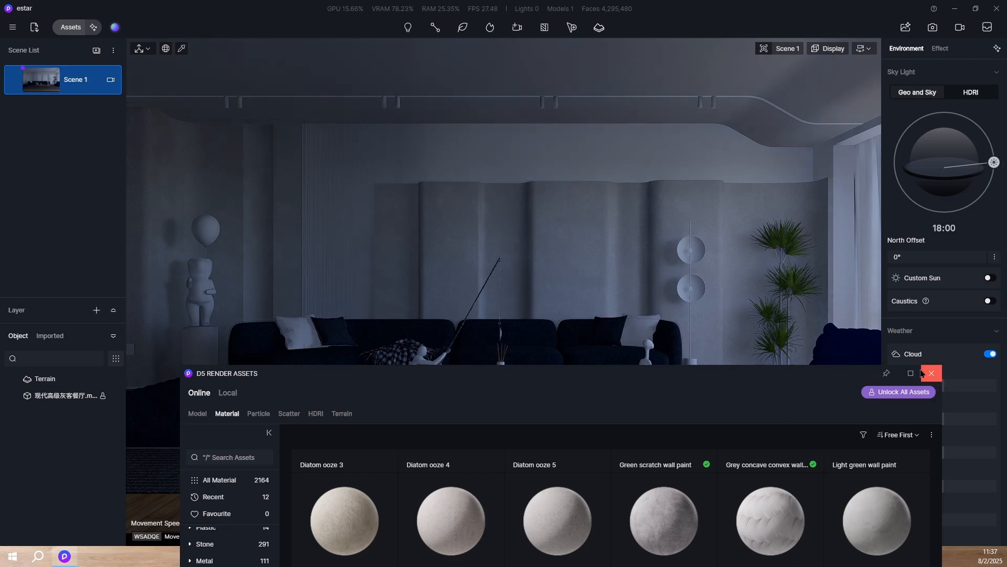
# Step: Find Creamy White Wood Grain in the library's Wood materials and apply it to the back wall behind the curved panels
pyautogui.moveTo(710, 380); pyautogui.dragTo(698, 195)
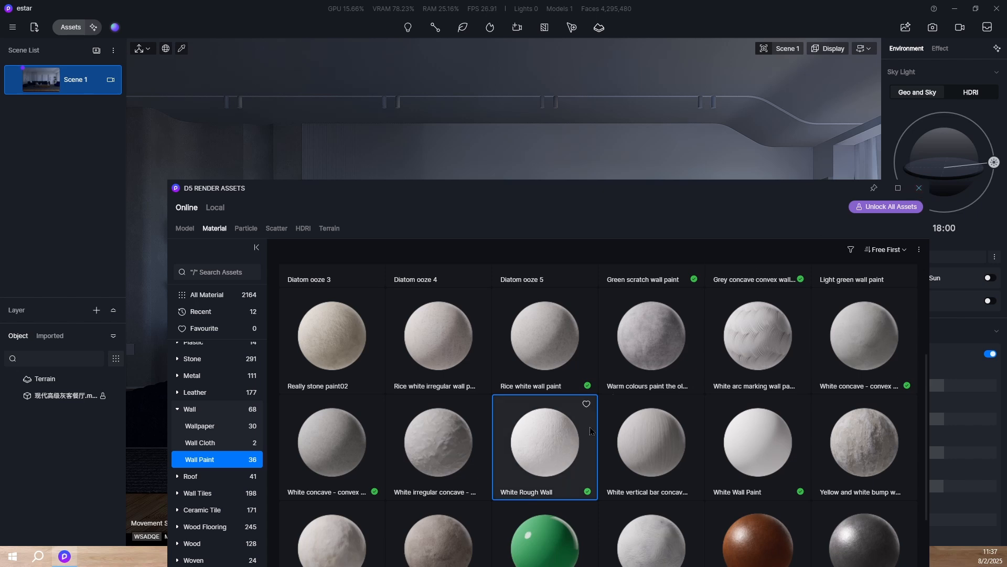
pyautogui.scroll(-2, 629, 440)
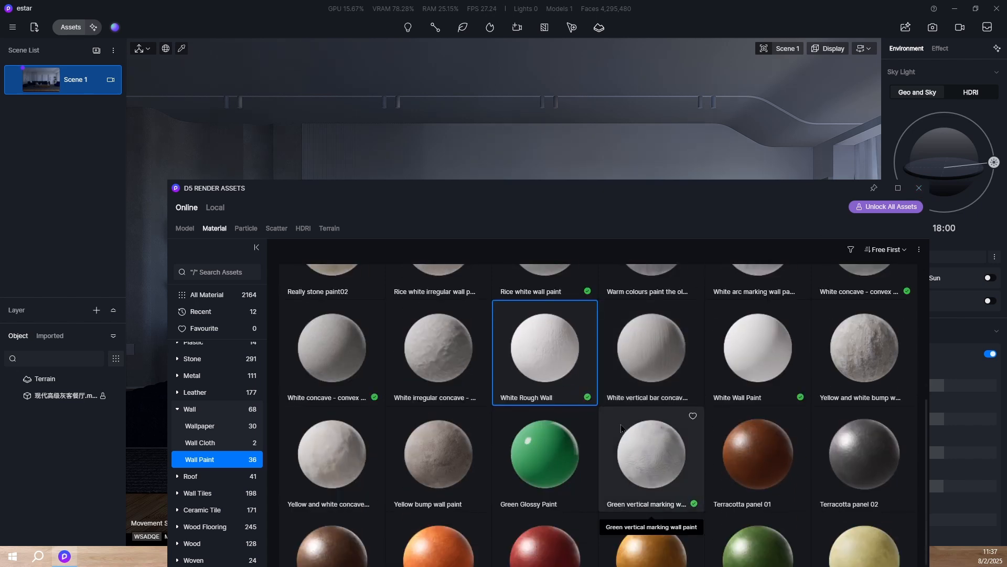
pyautogui.click(177, 410)
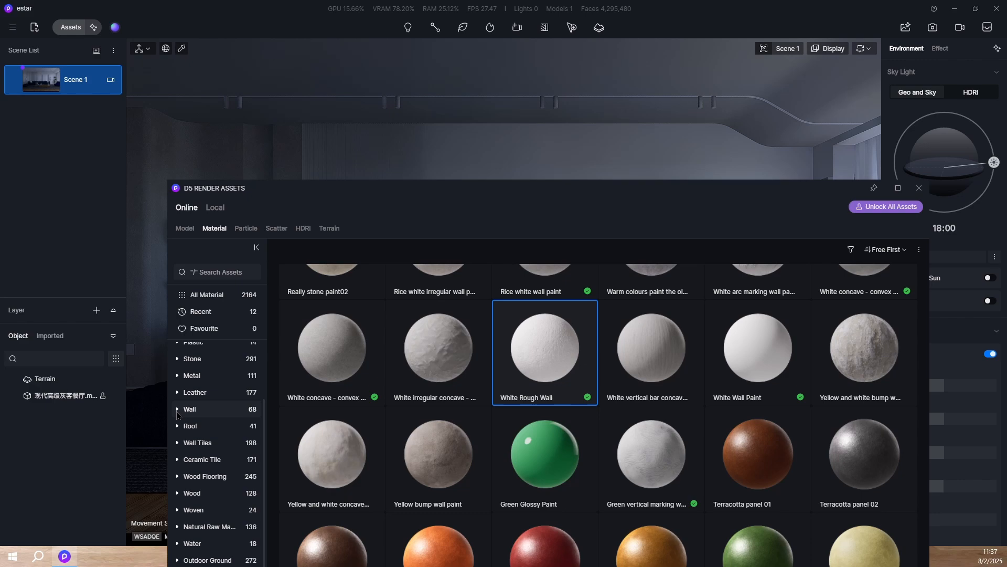
pyautogui.click(204, 494)
pyautogui.scroll(-1, 659, 408)
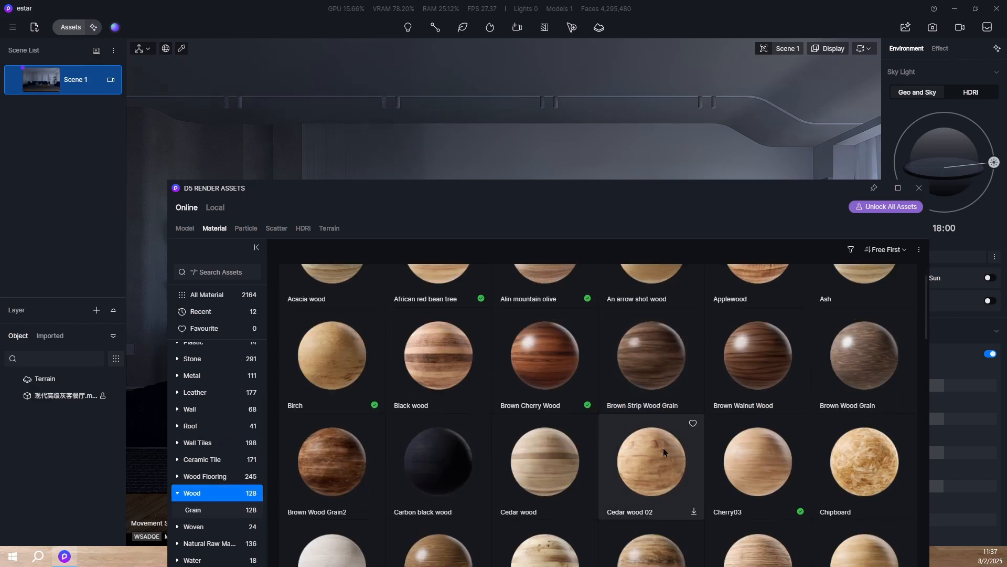
pyautogui.scroll(1, 665, 448)
pyautogui.scroll(-3, 665, 451)
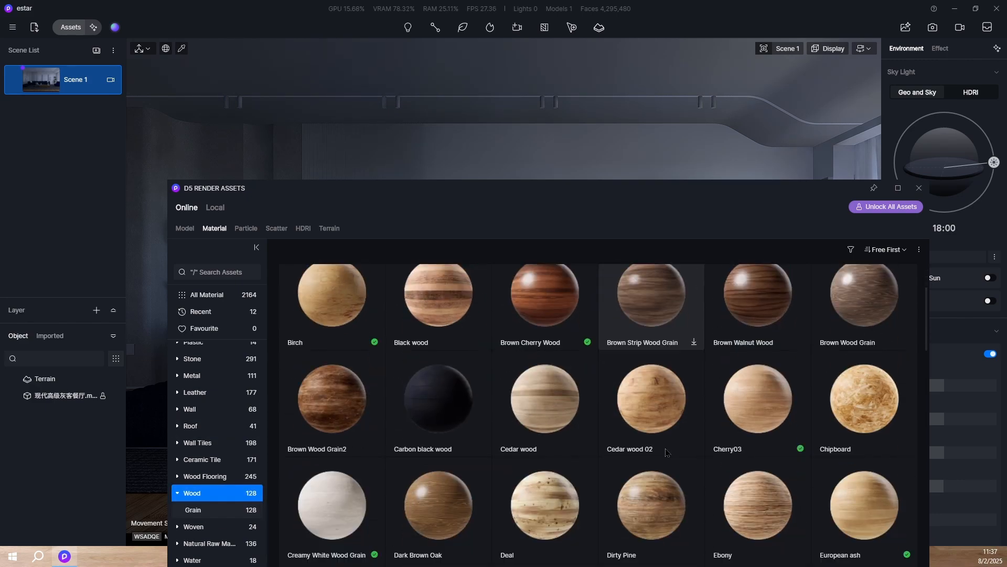
pyautogui.scroll(-1, 638, 462)
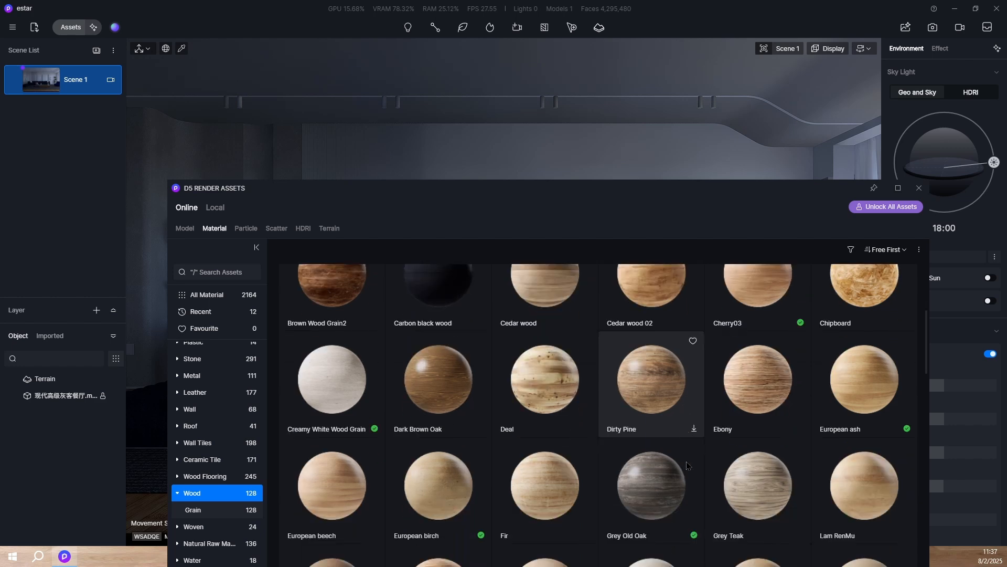
pyautogui.click(308, 374)
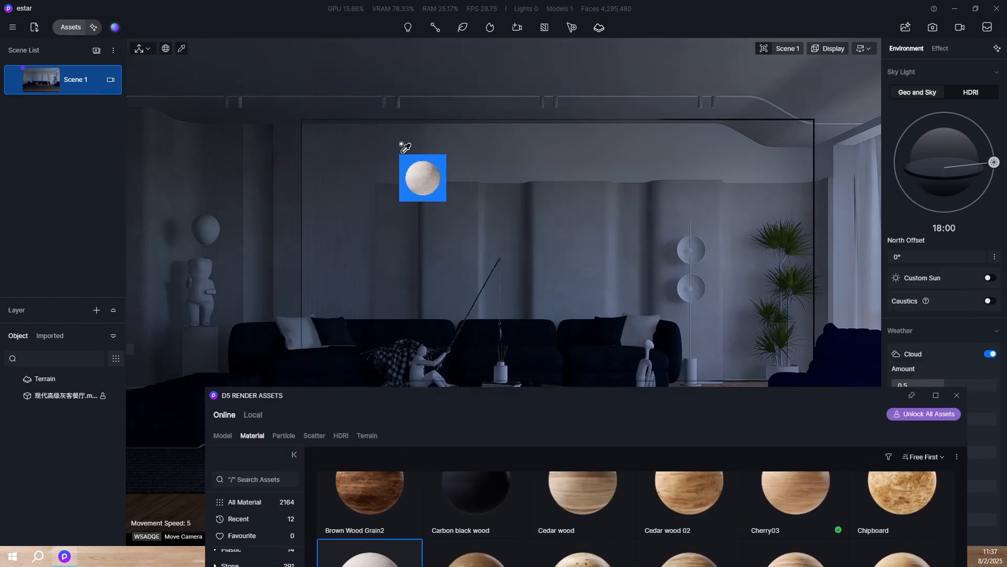
pyautogui.click(423, 146)
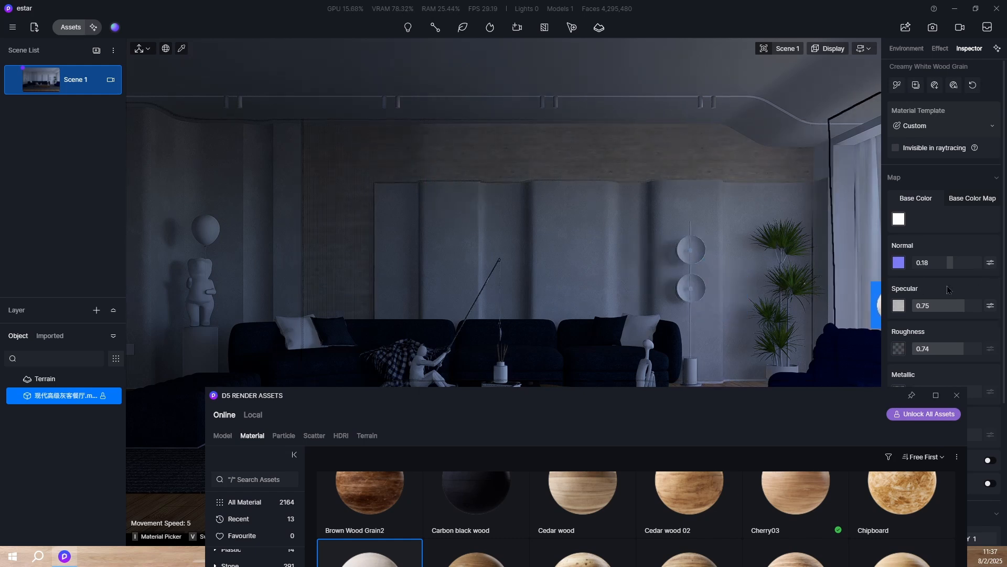
# Step: Rotate the back wall's wood grain texture to 90°, close the asset library and clear the picked material
pyautogui.scroll(-4, 942, 312)
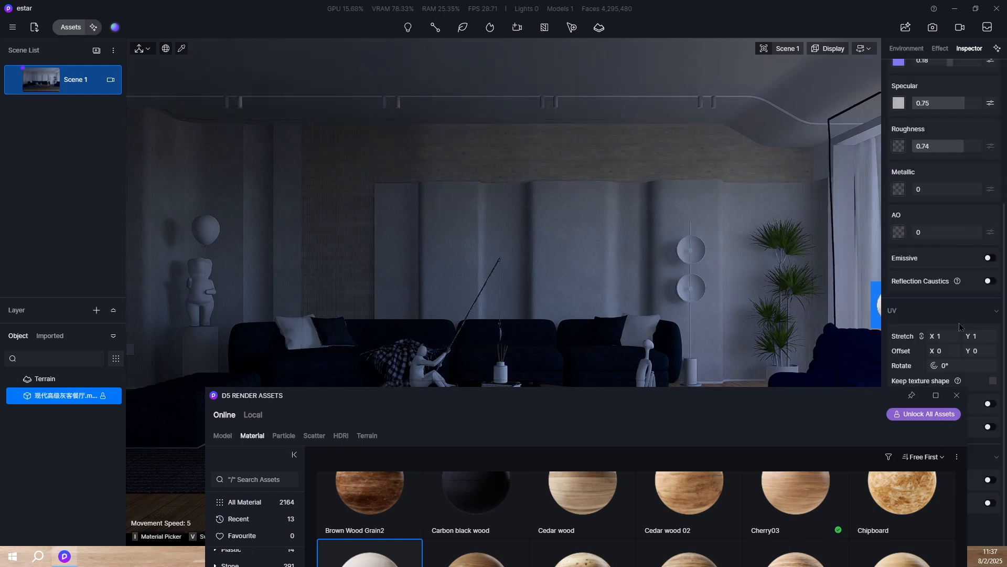
pyautogui.click(962, 365)
pyautogui.write('90')
pyautogui.press('Return')
pyautogui.click(956, 396)
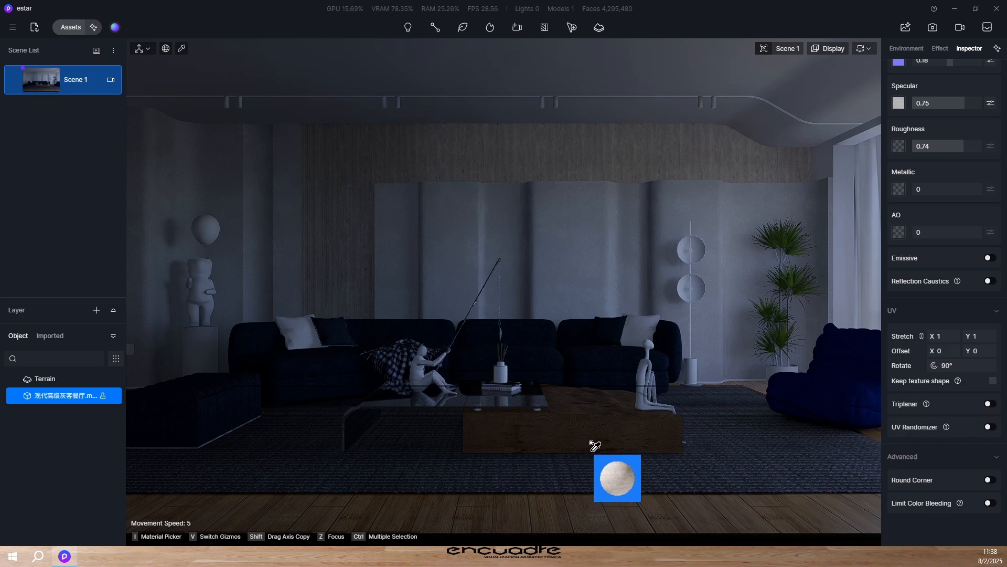
pyautogui.press('Escape')
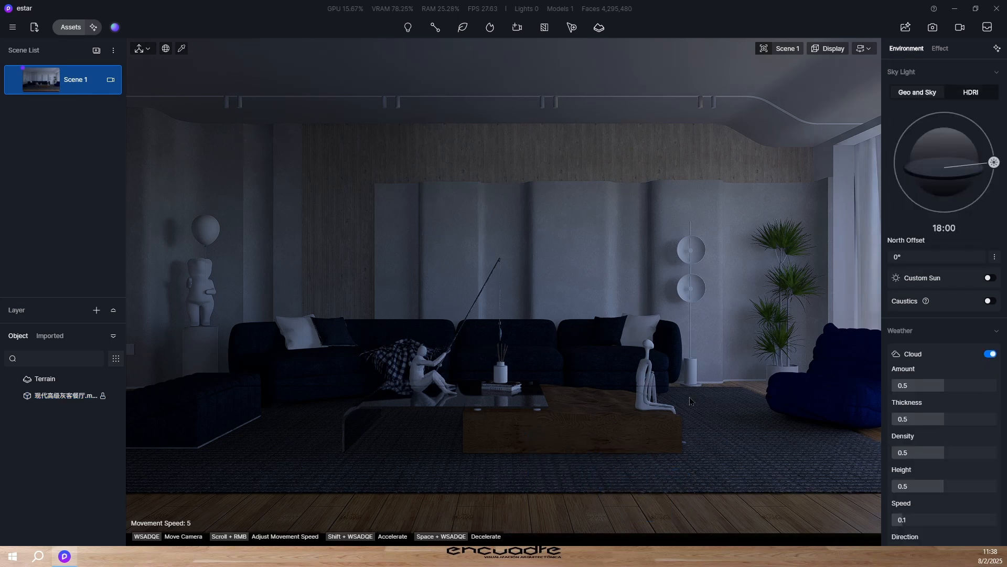
# Step: Give the figure seated on the wooden coffee table a near-black base color (HSV value 14), roughness 0.02 and specular 0.54
pyautogui.click(639, 386)
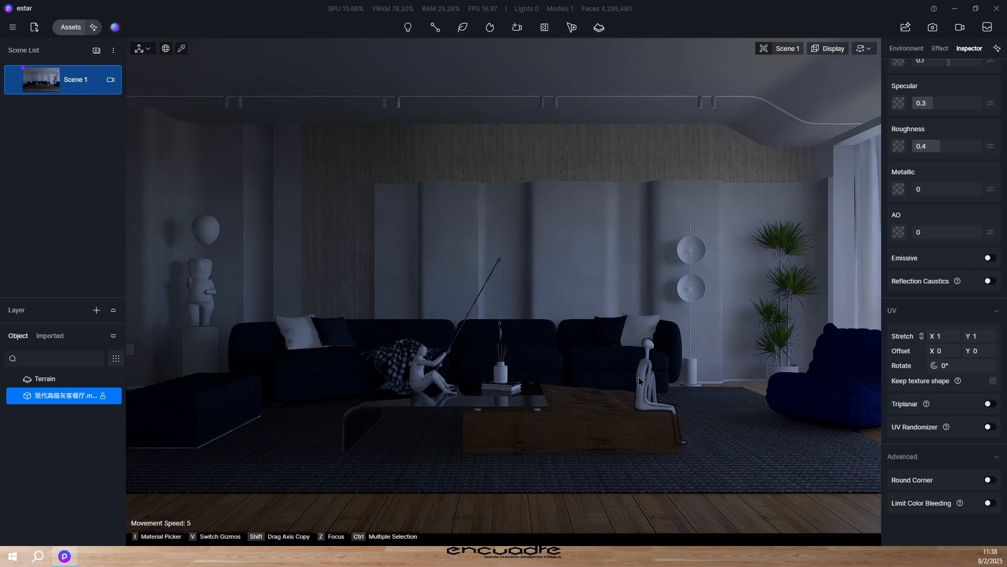
pyautogui.press('Escape')
pyautogui.click(643, 362)
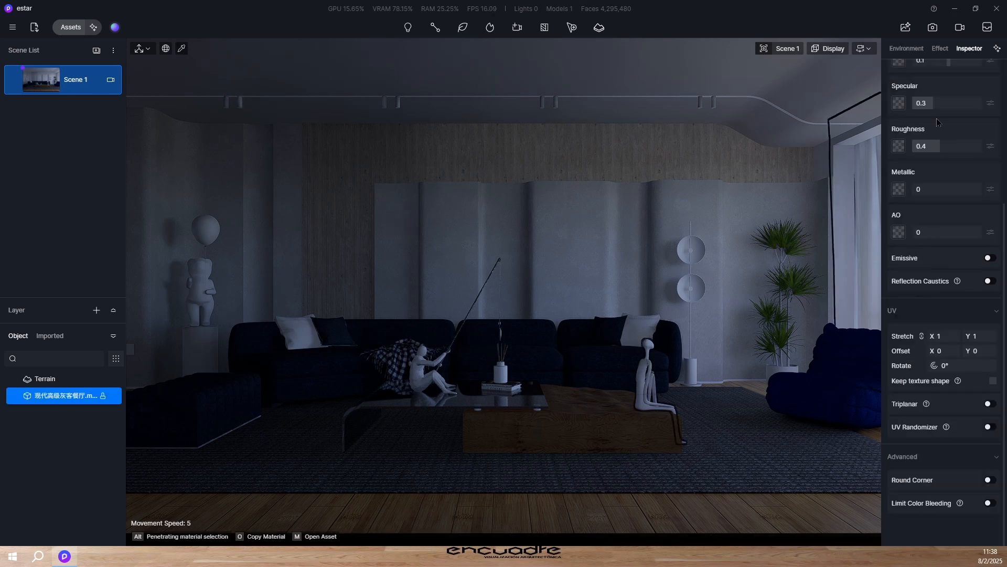
pyautogui.scroll(3, 938, 122)
pyautogui.click(898, 174)
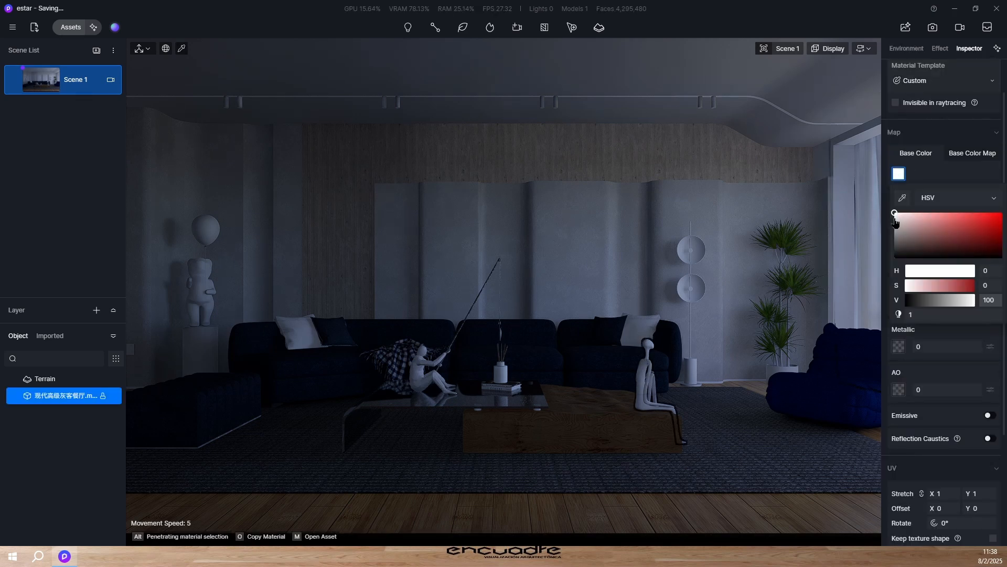
pyautogui.moveTo(891, 223); pyautogui.dragTo(879, 250)
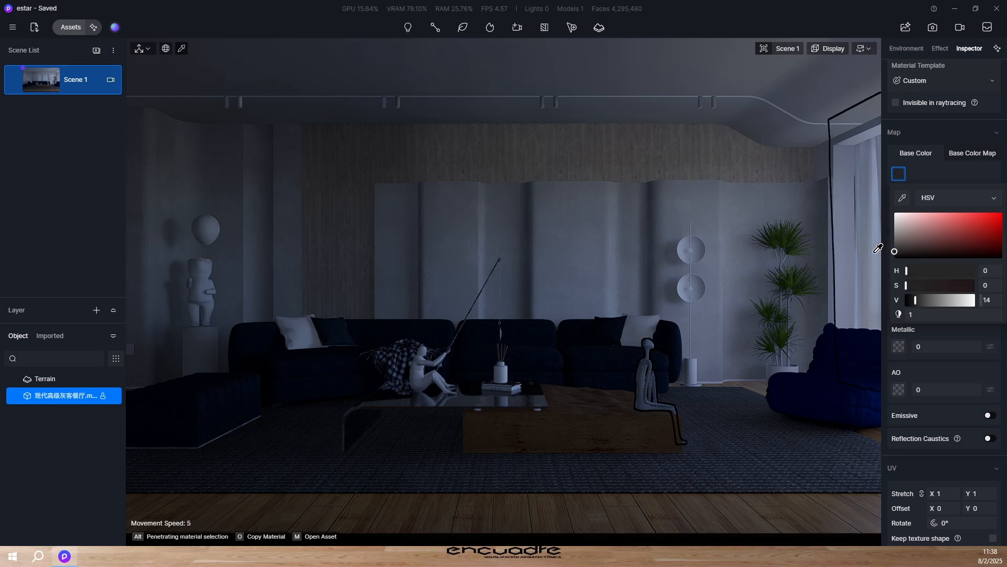
pyautogui.click(977, 180)
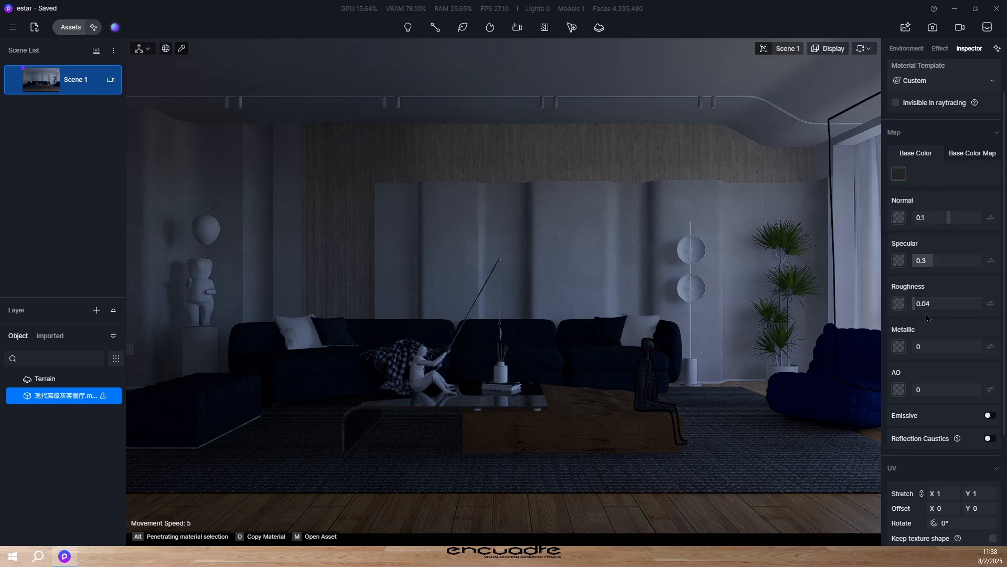
pyautogui.moveTo(926, 313); pyautogui.dragTo(925, 313)
pyautogui.moveTo(943, 260); pyautogui.dragTo(948, 260)
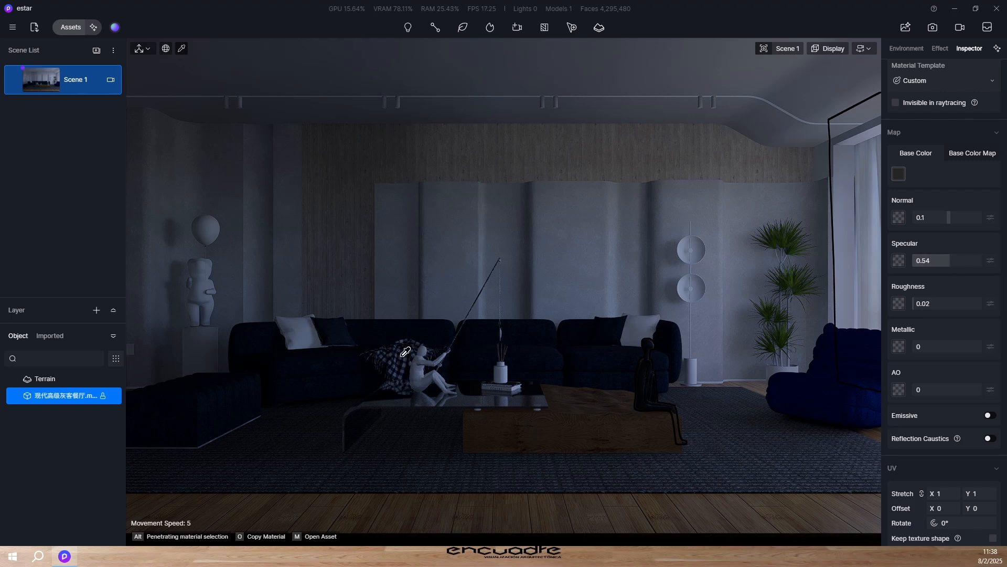
# Step: Copy the seated figure's black material onto the statue standing on the pedestal
pyautogui.click(206, 284)
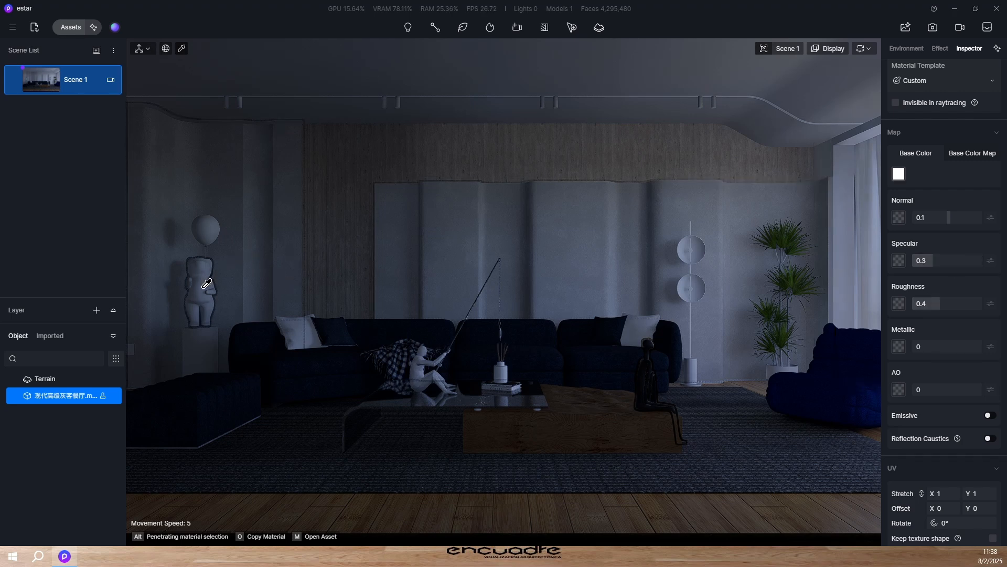
pyautogui.click(651, 375)
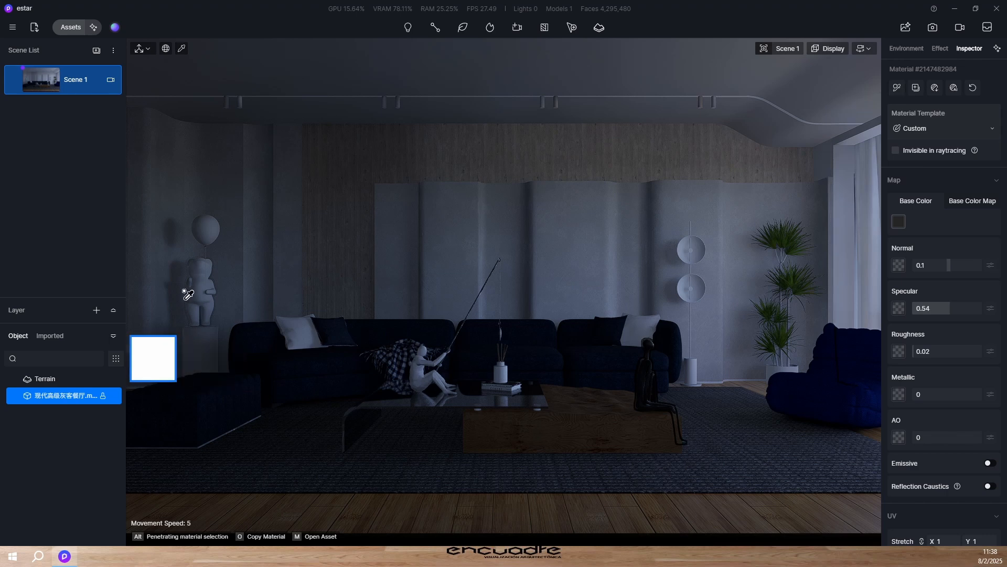
pyautogui.click(199, 291)
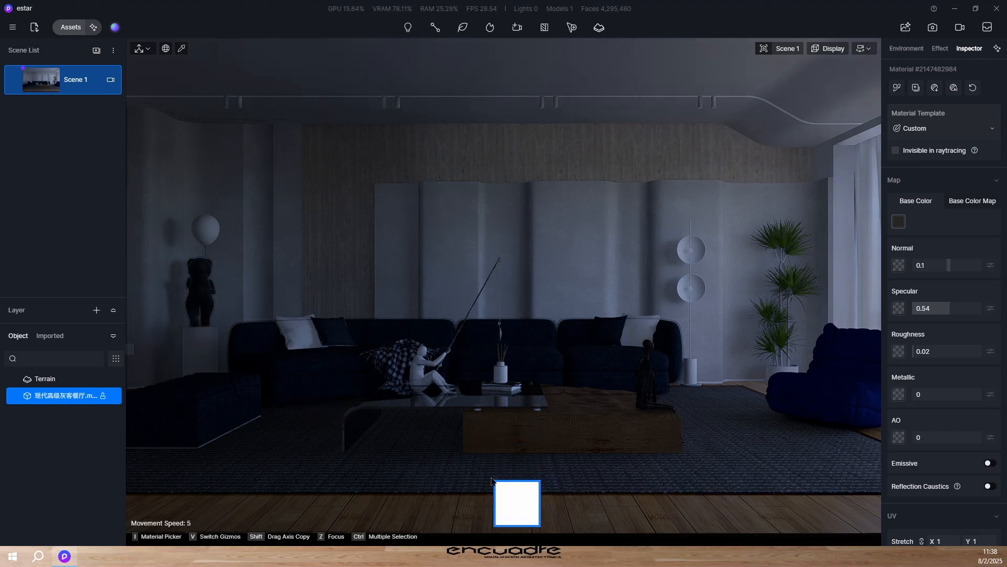
pyautogui.press('Escape')
# Step: Pick the material at the diffuser bottle on the coffee table and set its template to Transparent
pyautogui.click(506, 380)
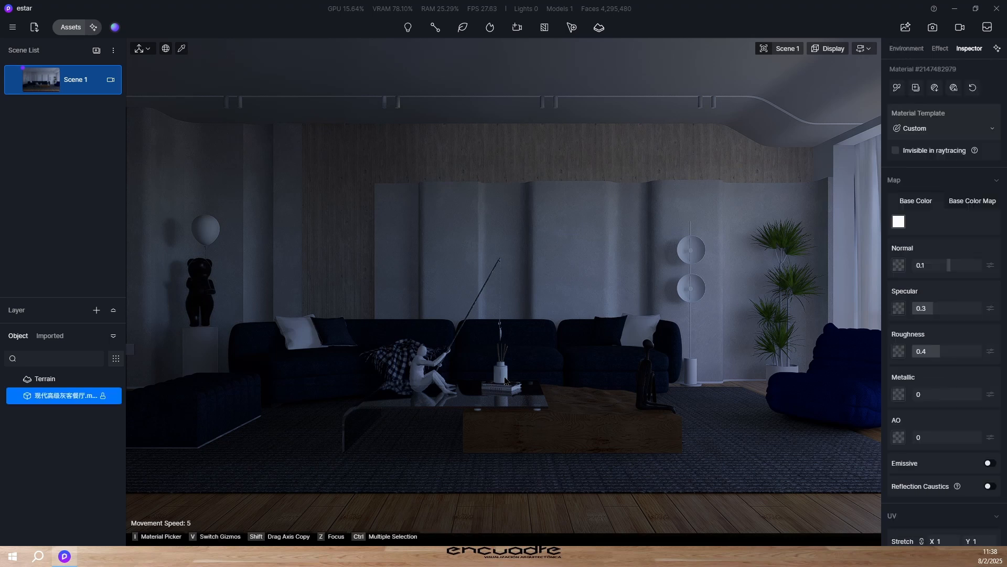
pyautogui.click(915, 128)
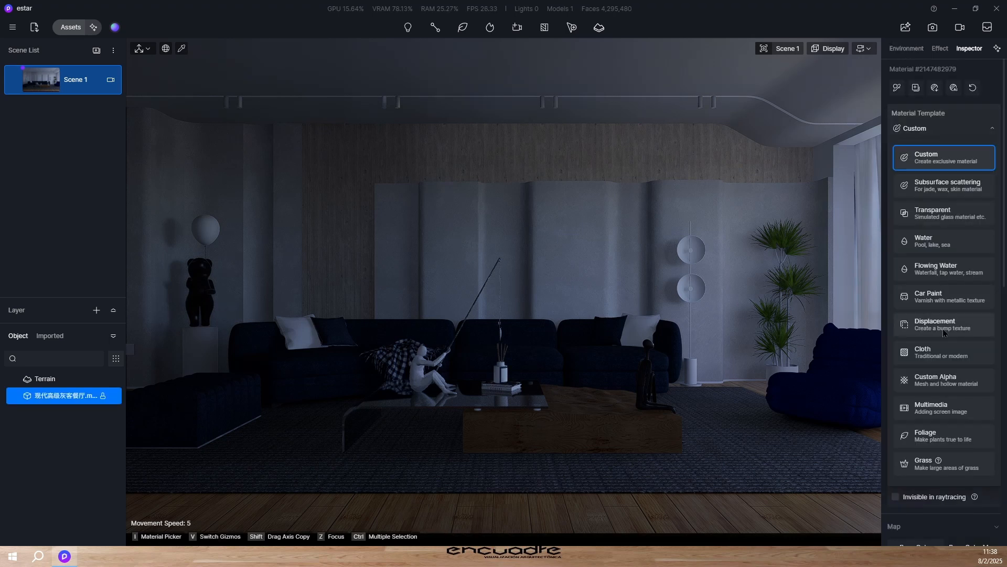
pyautogui.click(954, 220)
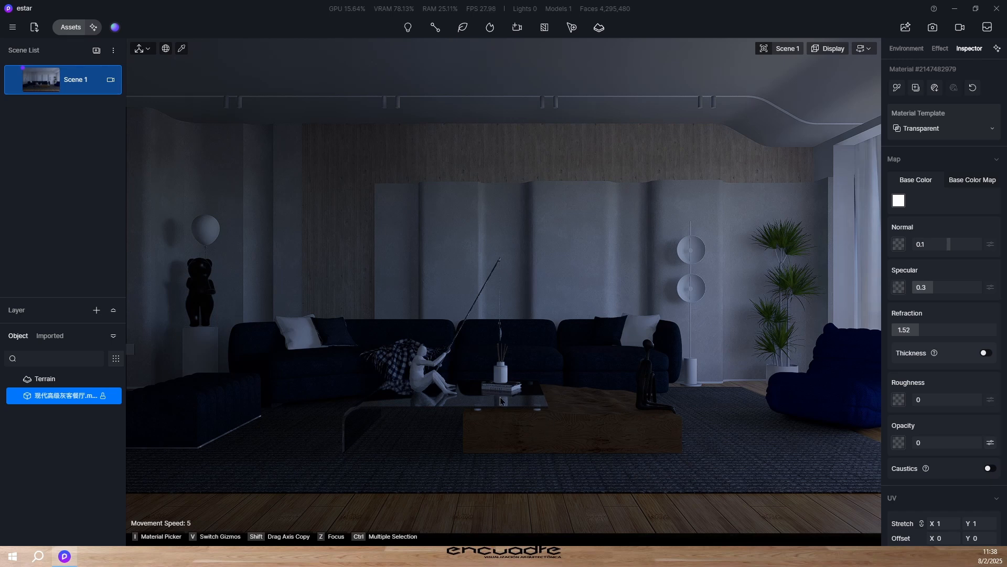
# Step: Add a new scene, Scene 2, and bring its view closer to the coffee table
pyautogui.click(99, 54)
pyautogui.click(82, 115)
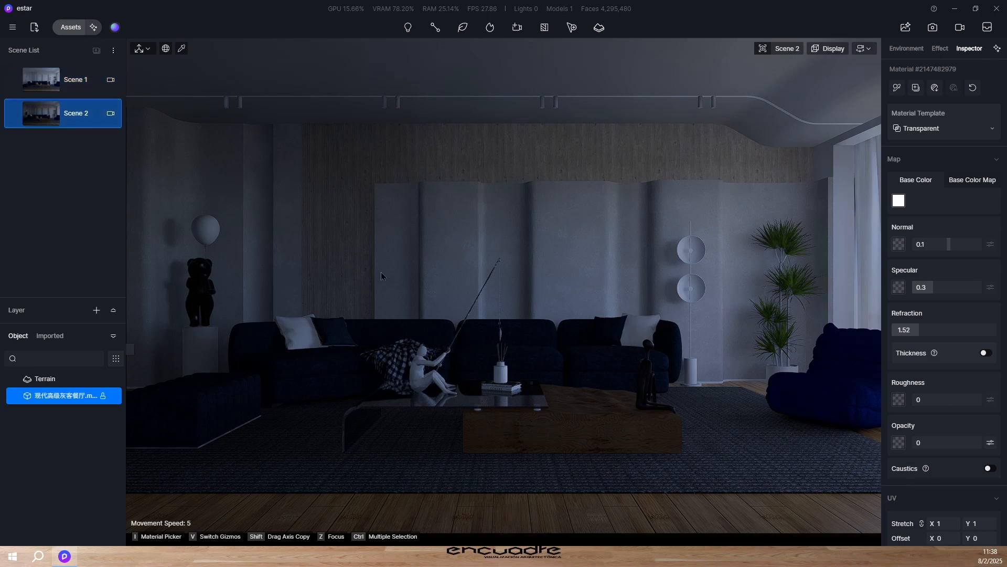
pyautogui.scroll(3, 487, 407)
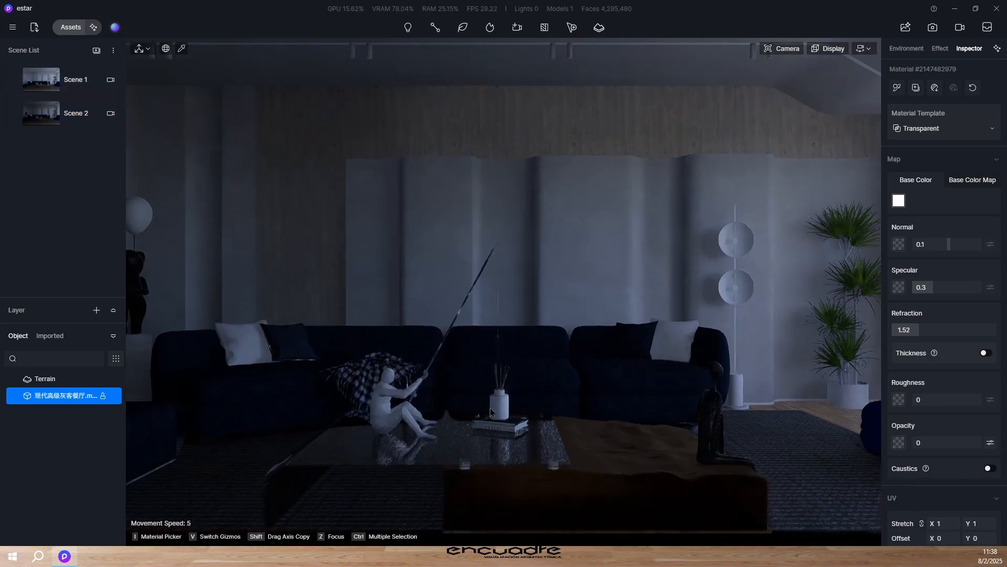
# Step: Set the close-up camera's clipping distance to 0 and focal length to 35 mm, and update Scene 2 with the view
pyautogui.click(785, 48)
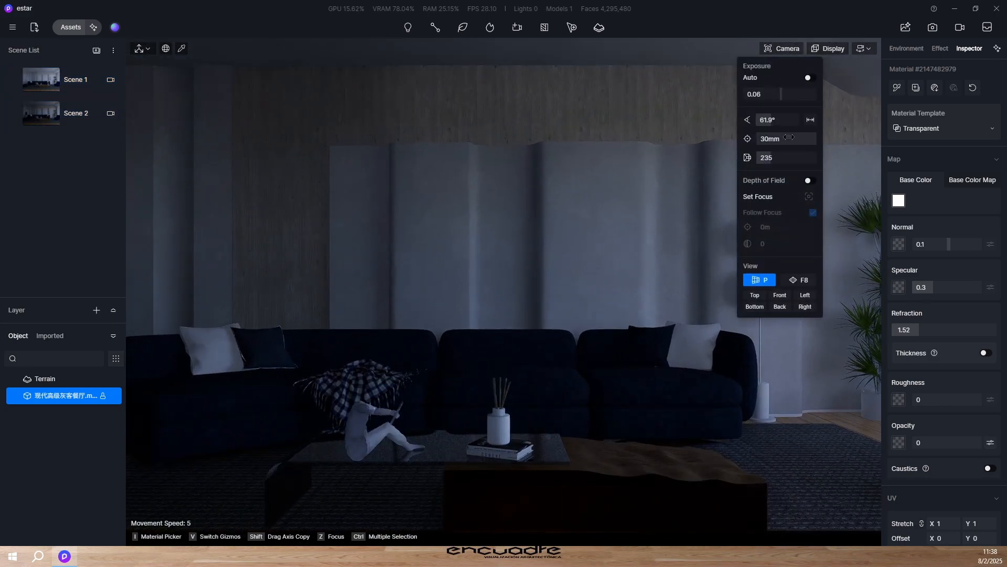
pyautogui.moveTo(789, 138)
pyautogui.mouseDown()
pyautogui.moveTo(626, 145)
pyautogui.moveTo(785, 141)
pyautogui.moveTo(772, 141)
pyautogui.mouseUp()
pyautogui.moveTo(773, 158); pyautogui.dragTo(740, 145)
pyautogui.click(763, 136)
pyautogui.write('3')
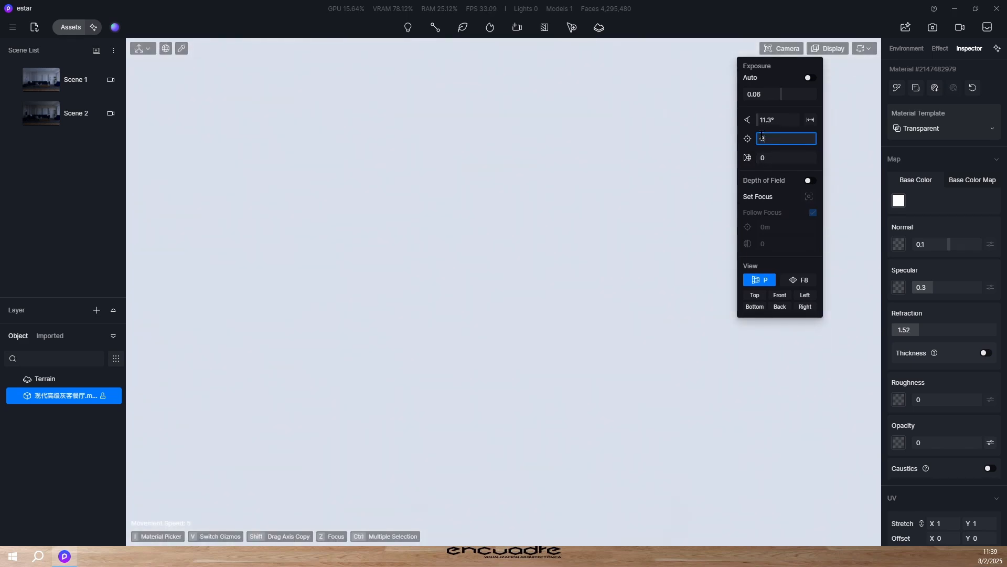
pyautogui.write('5')
pyautogui.press('Return')
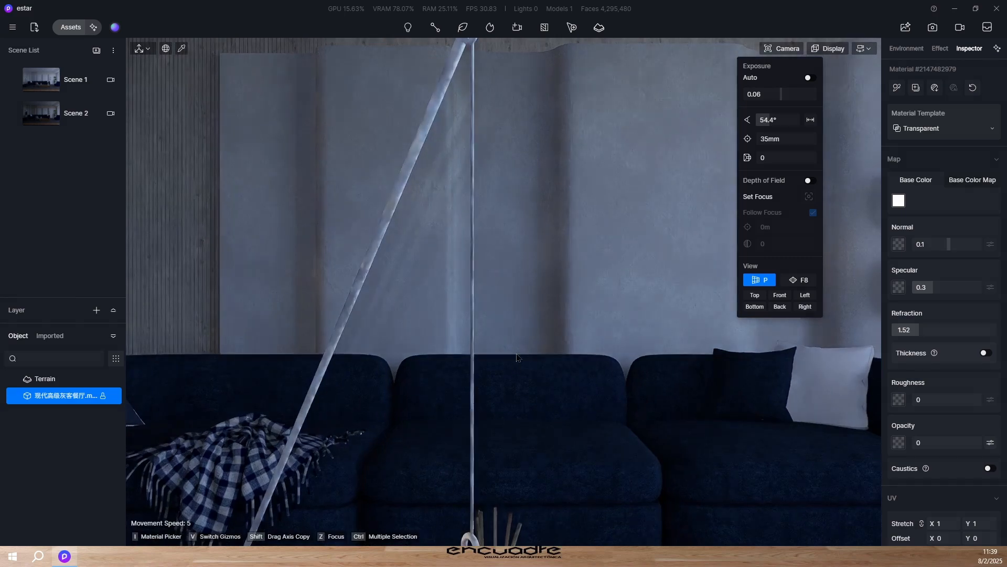
pyautogui.scroll(-2, 516, 358)
pyautogui.click(14, 114)
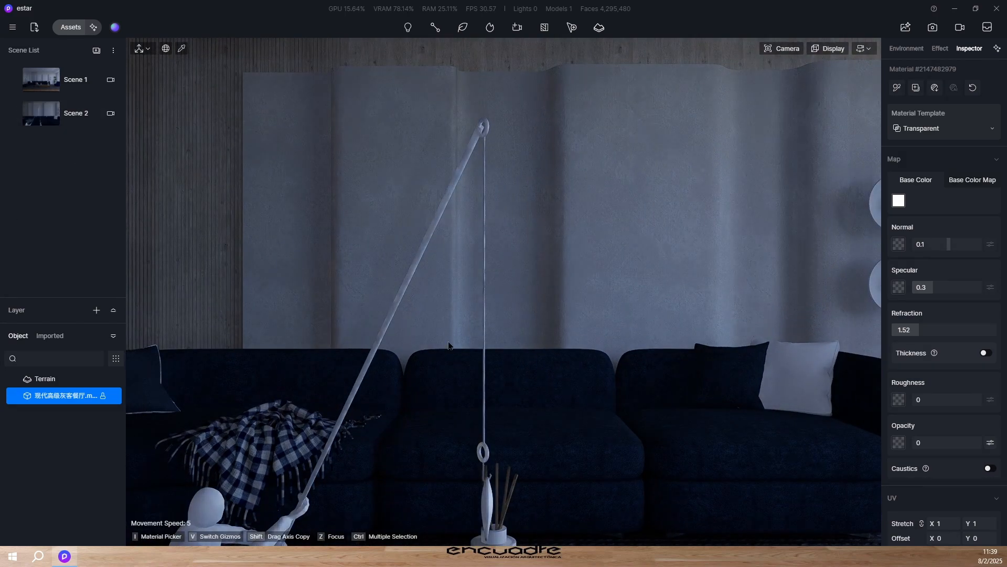
# Step: Pick the diffuser bottle's material on the coffee table for inspection
pyautogui.moveTo(449, 346); pyautogui.dragTo(545, 319, button='right')
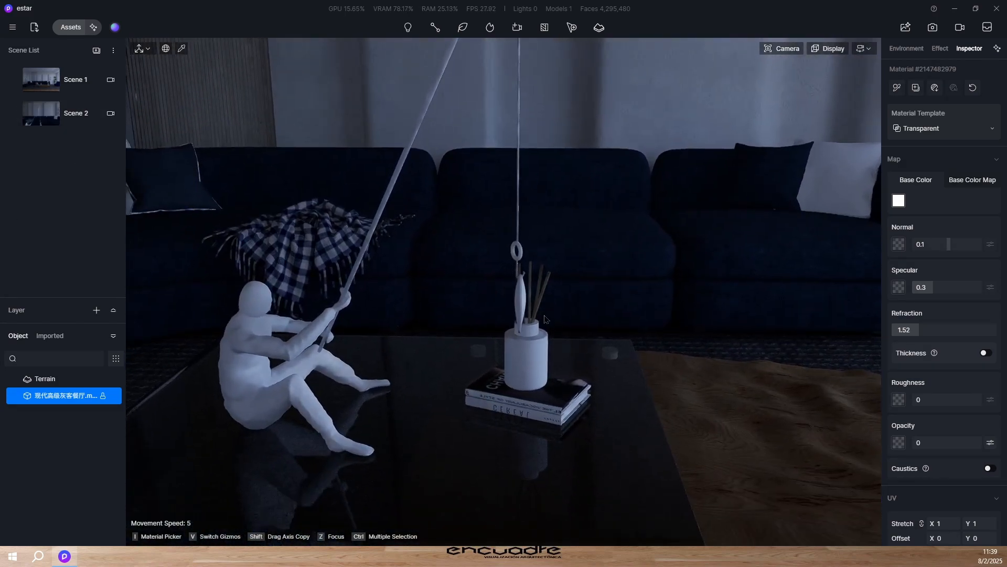
pyautogui.click(533, 372)
pyautogui.click(536, 368)
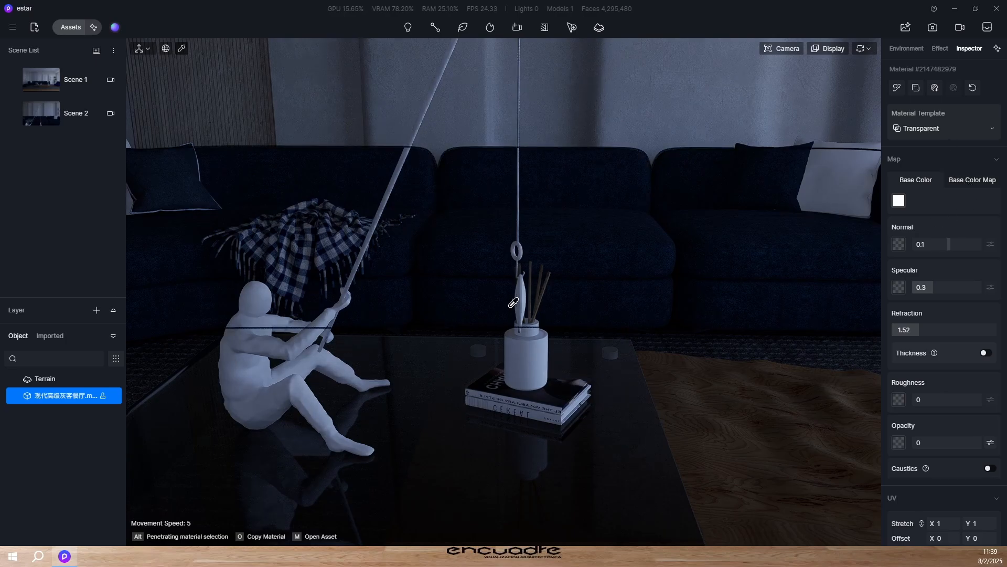
pyautogui.click(534, 337)
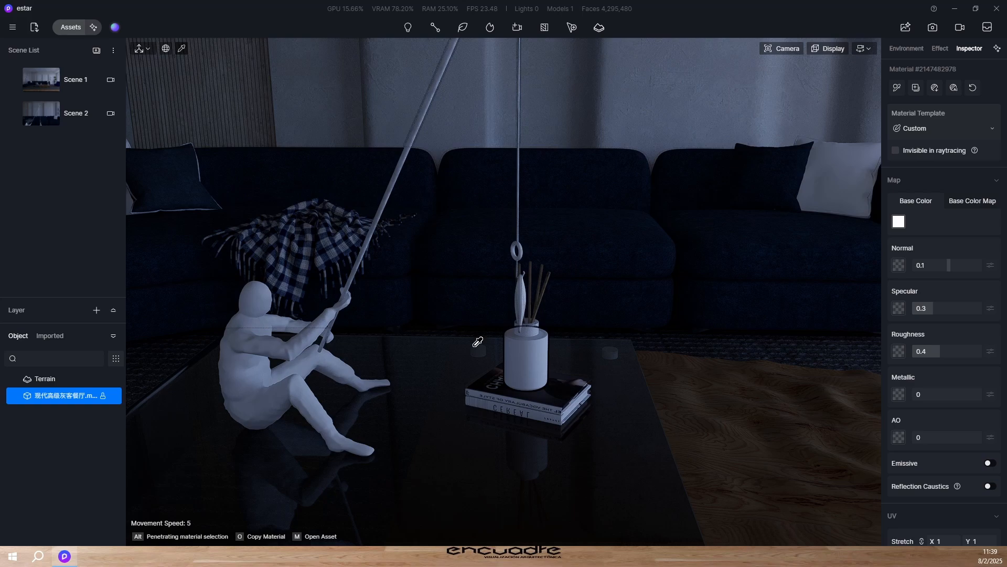
# Step: Examine the curved ceiling edge and trim above the curtain
pyautogui.scroll(-3, 474, 346)
pyautogui.press('w')
pyautogui.moveTo(548, 276); pyautogui.dragTo(677, 157, button='right')
pyautogui.scroll(3, 562, 107)
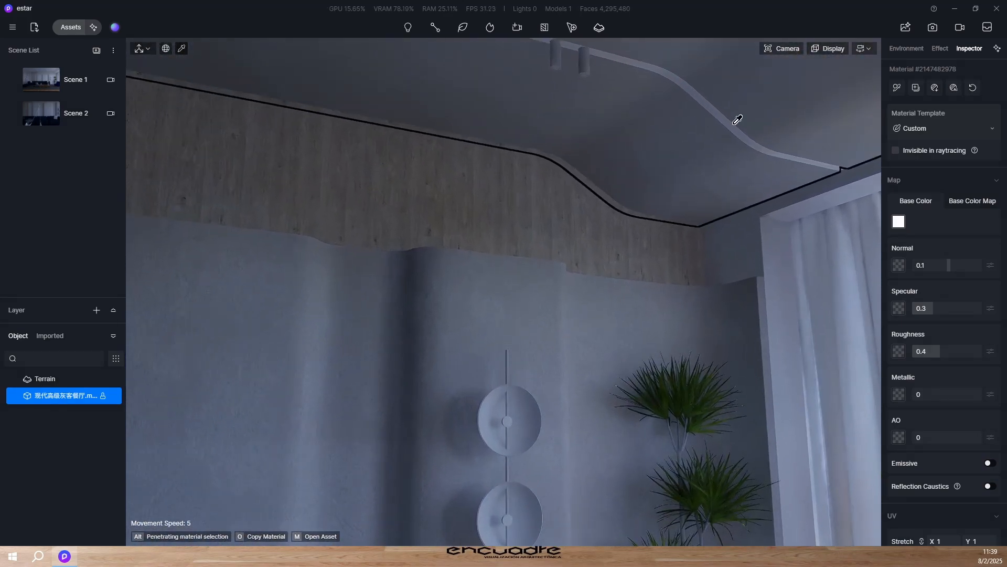
# Step: Set the curved ceiling track's base color to dark grey with V 28 and the attached spotlight housings' Metallic to 1
pyautogui.click(730, 119)
pyautogui.click(899, 222)
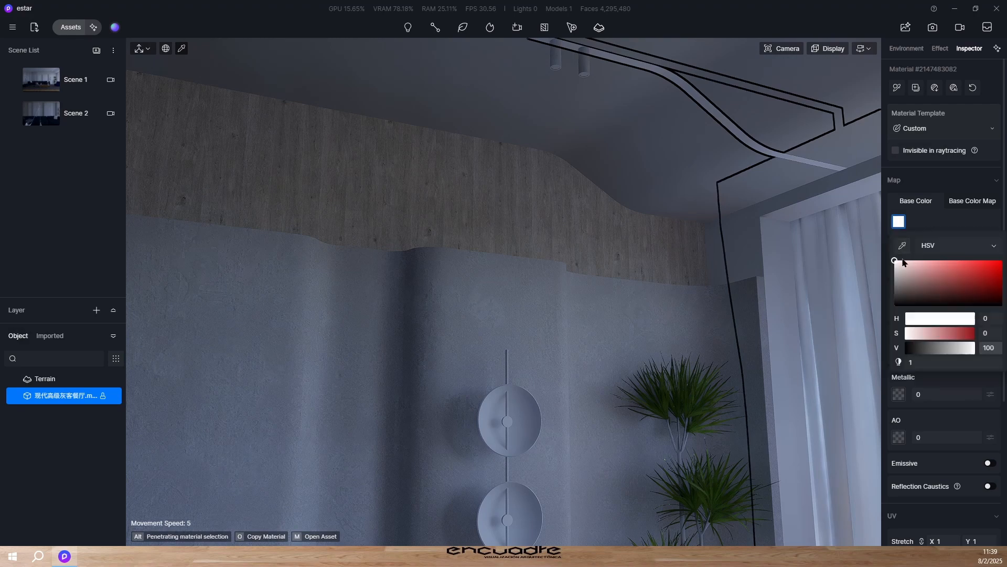
pyautogui.moveTo(898, 263); pyautogui.dragTo(881, 289)
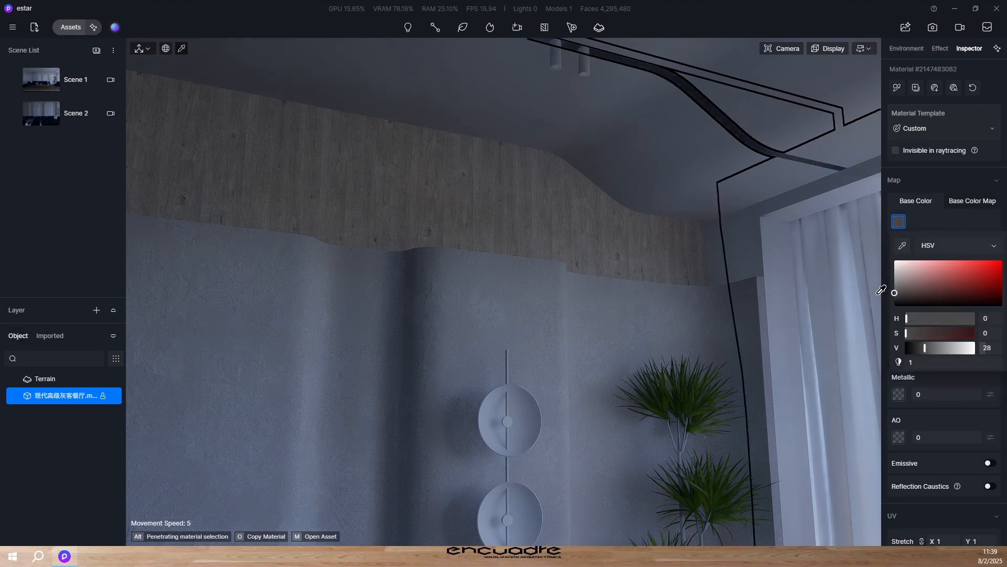
pyautogui.click(591, 63)
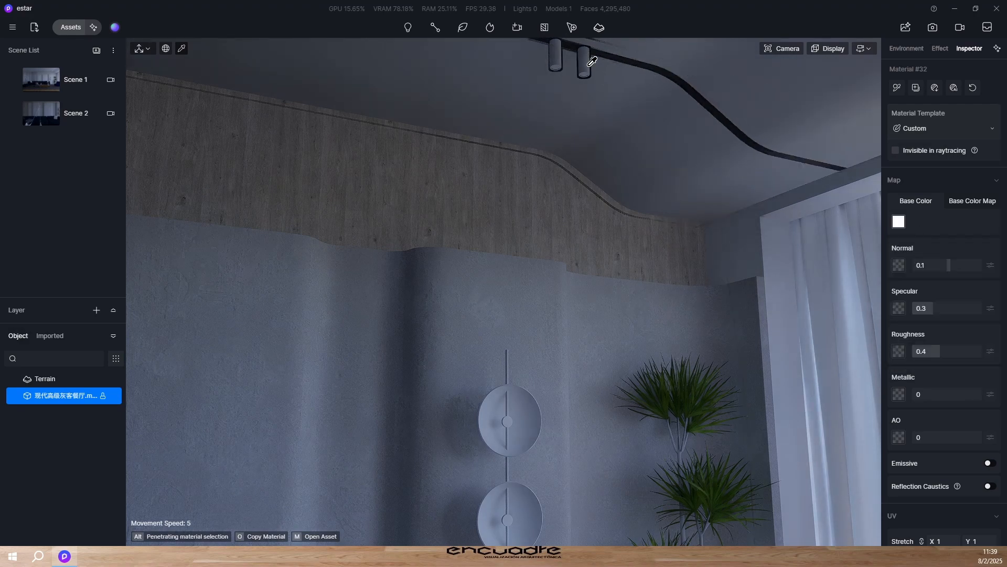
pyautogui.moveTo(919, 393); pyautogui.dragTo(1001, 400)
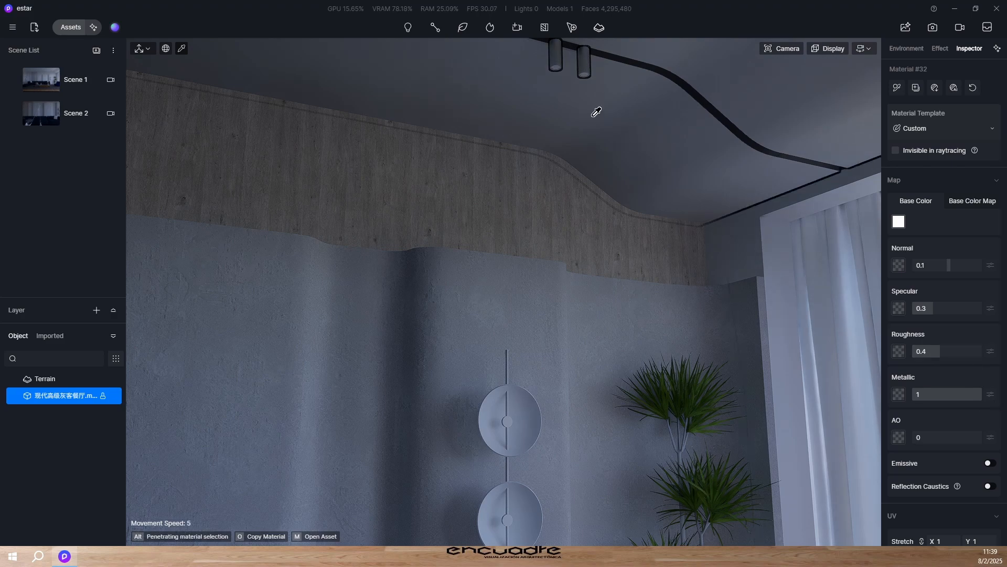
# Step: Change the material template of the ceiling spotlights' lenses to Transparent
pyautogui.click(589, 69)
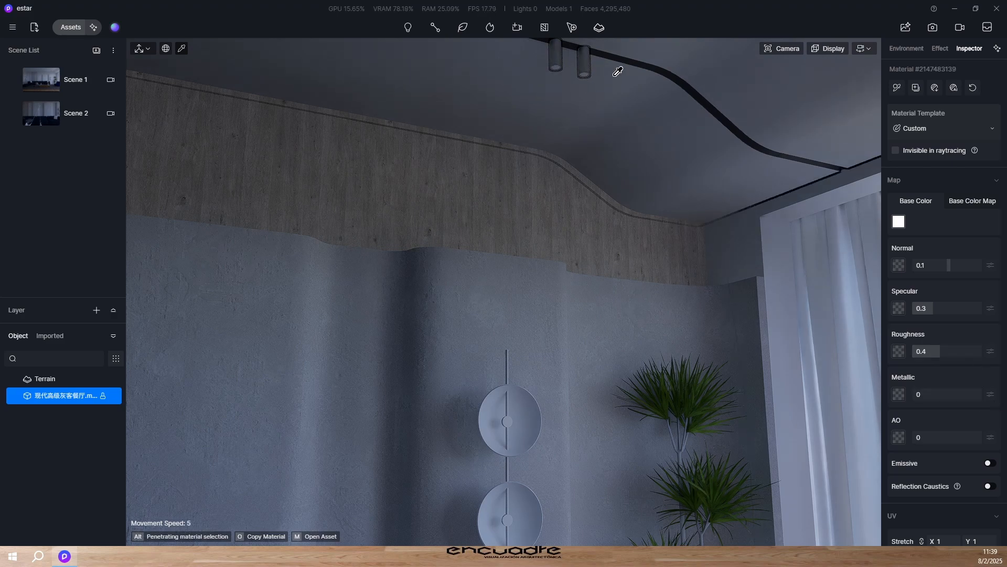
pyautogui.scroll(3, 614, 108)
pyautogui.moveTo(614, 108); pyautogui.dragTo(393, 488, button='right')
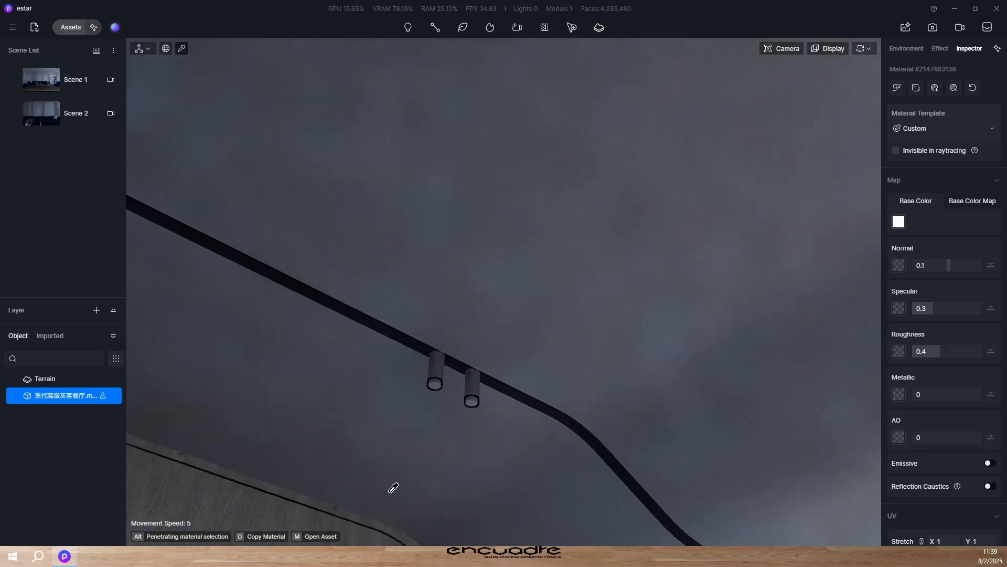
pyautogui.scroll(3, 473, 463)
pyautogui.scroll(3, 473, 464)
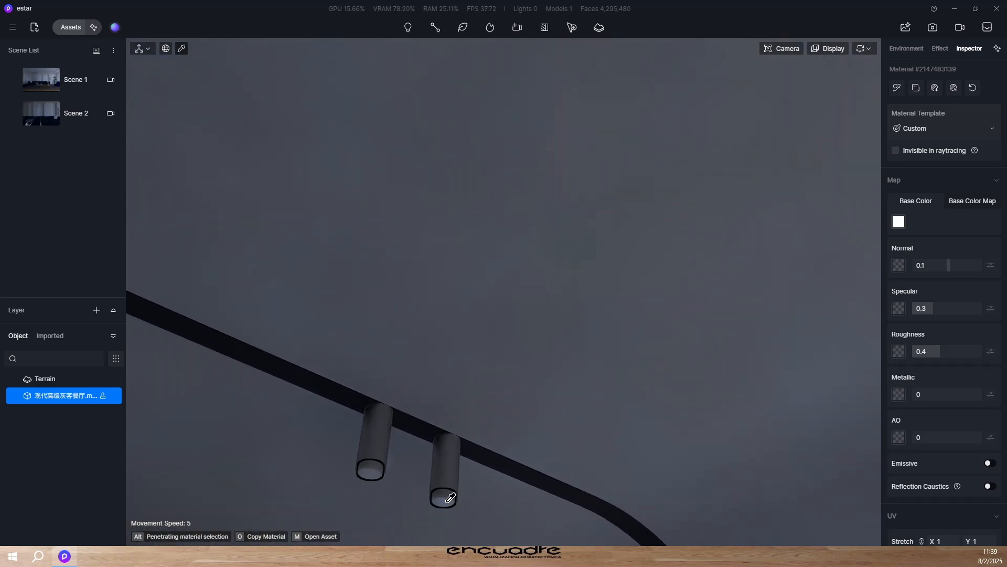
pyautogui.click(932, 132)
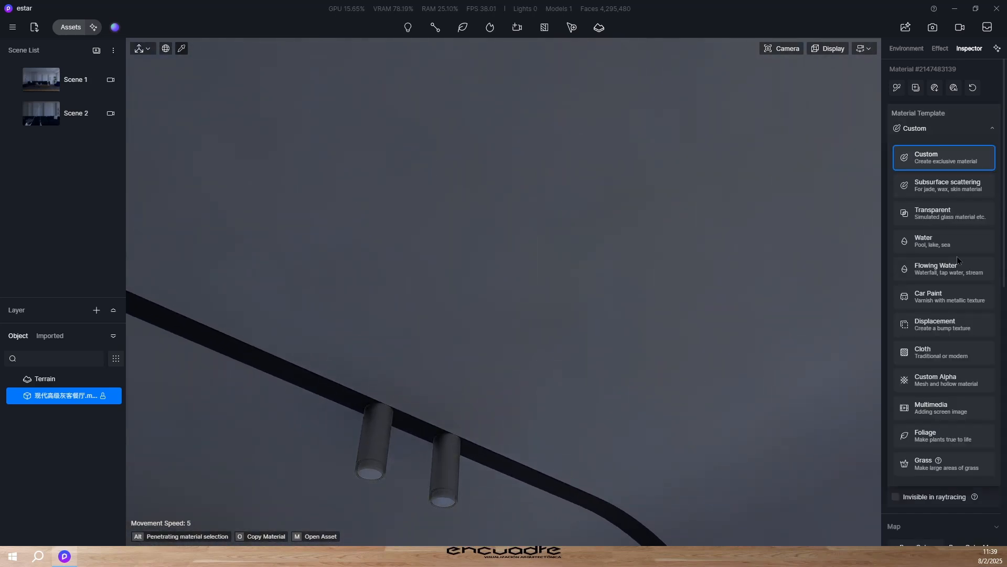
pyautogui.click(932, 213)
# Step: Set the base color of the floor lamp's round discs to near-black with V 14
pyautogui.scroll(-5, 566, 394)
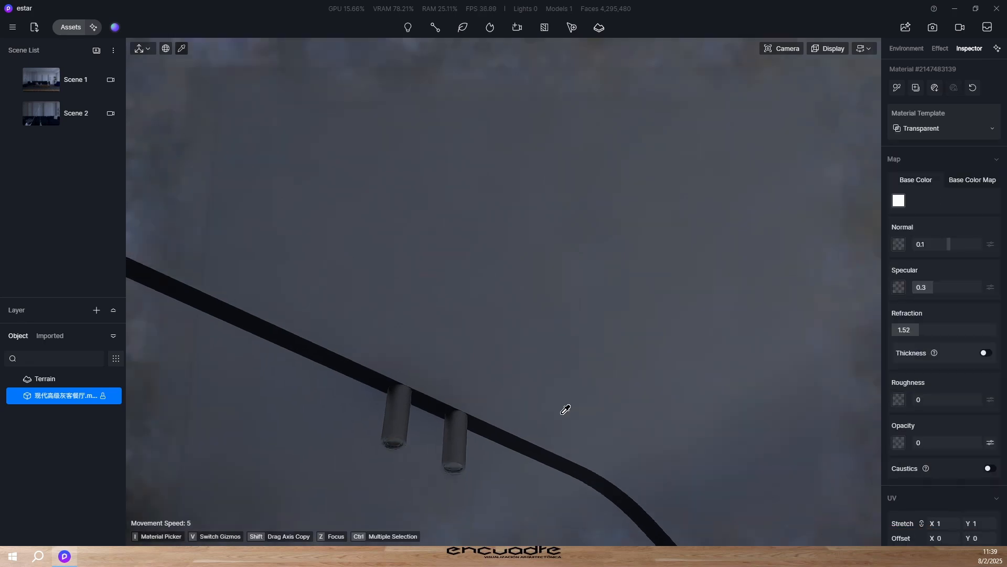
pyautogui.moveTo(567, 394); pyautogui.dragTo(650, 143, button='right')
pyautogui.scroll(-1, 525, 348)
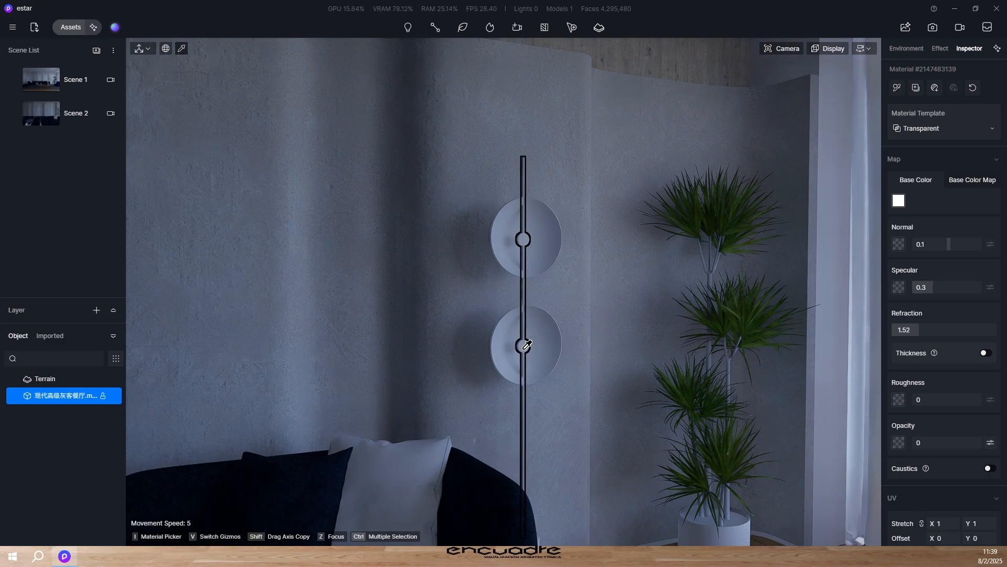
pyautogui.click(548, 338)
pyautogui.click(898, 221)
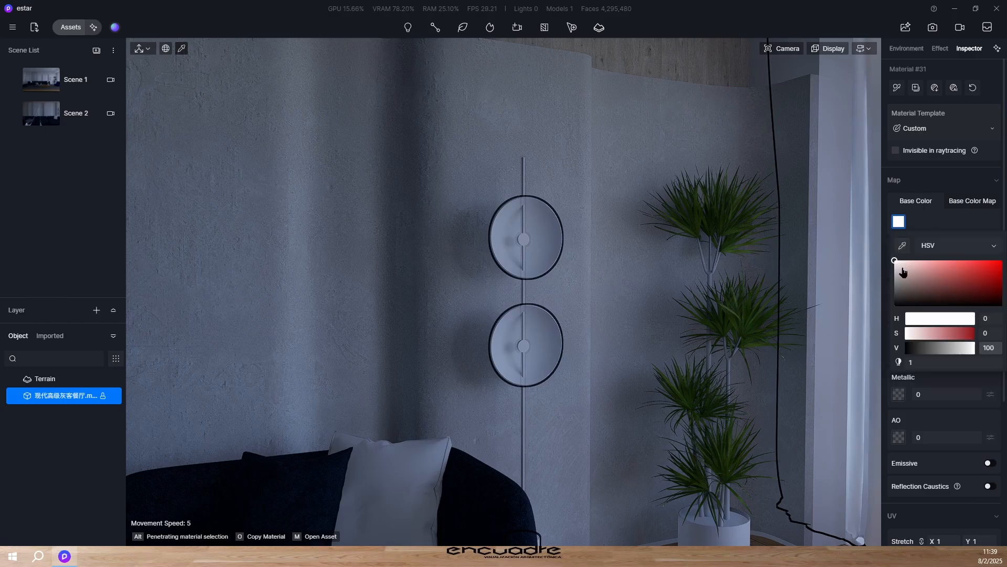
pyautogui.moveTo(897, 263); pyautogui.dragTo(889, 298)
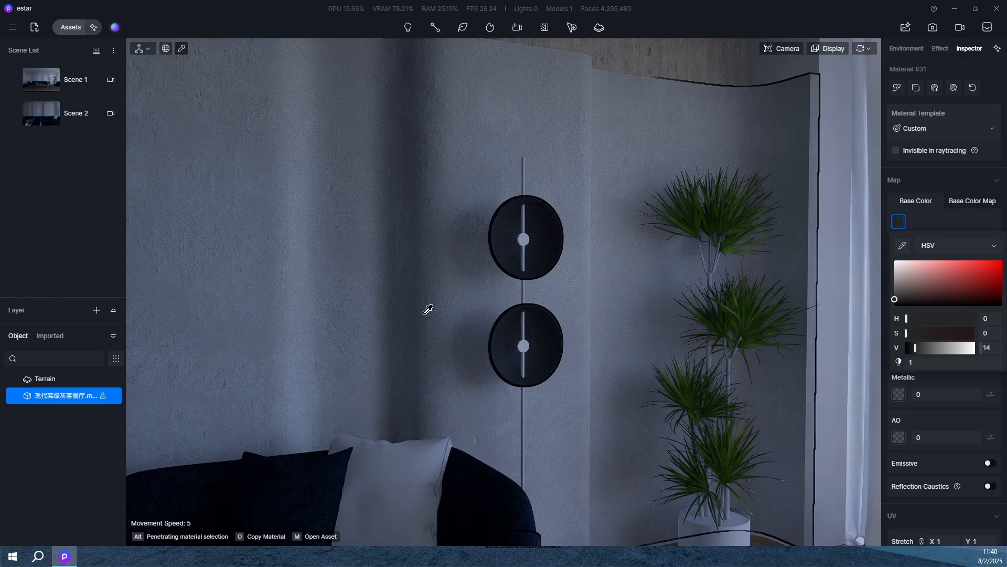
# Step: Make the floor lamp's pole reflective metal with Metallic 1, Roughness 0.11 and Specular 0.59
pyautogui.click(525, 344)
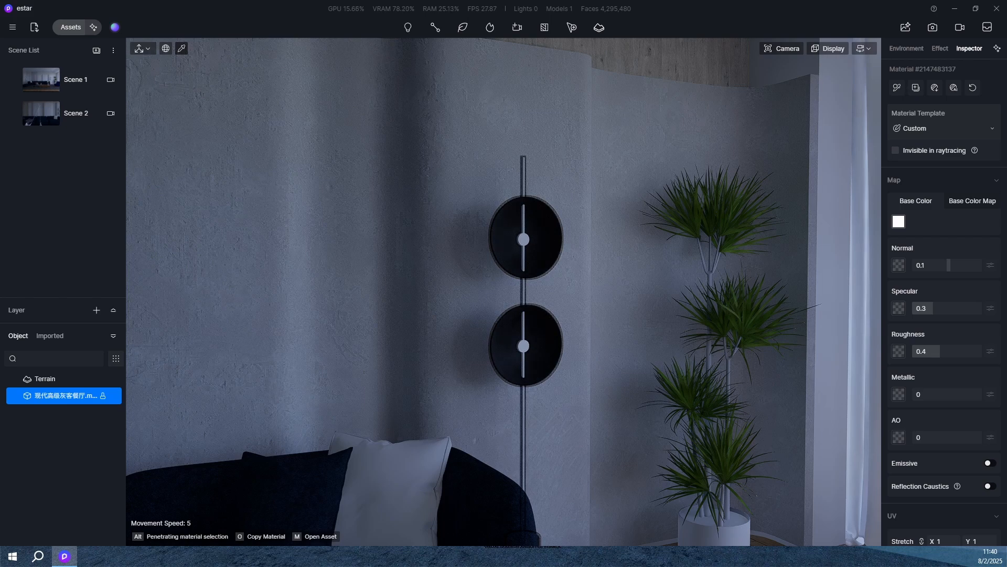
pyautogui.moveTo(980, 394); pyautogui.dragTo(987, 394)
pyautogui.moveTo(946, 351); pyautogui.dragTo(923, 351)
pyautogui.moveTo(924, 308); pyautogui.dragTo(954, 308)
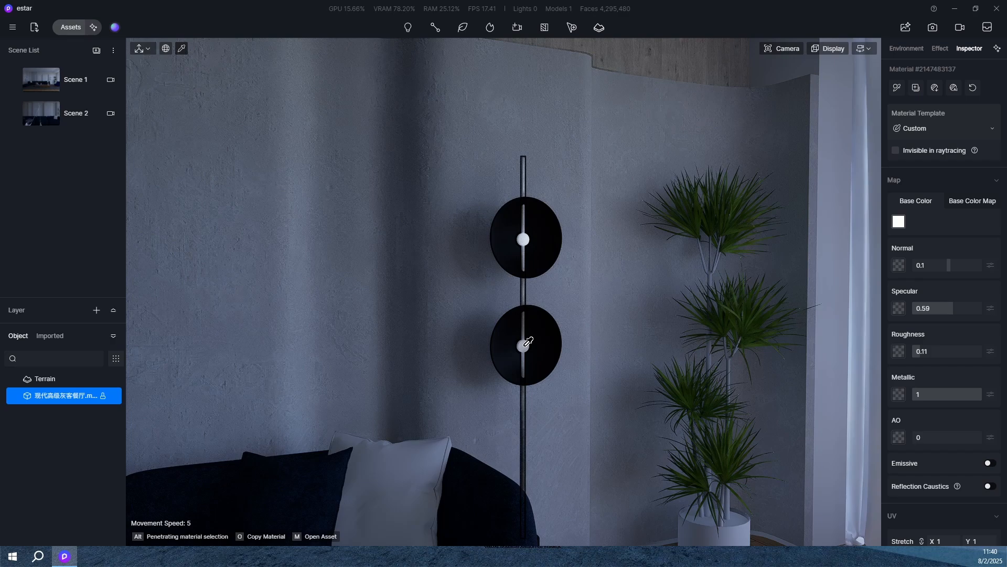
pyautogui.scroll(-1, 745, 410)
pyautogui.scroll(1, 729, 417)
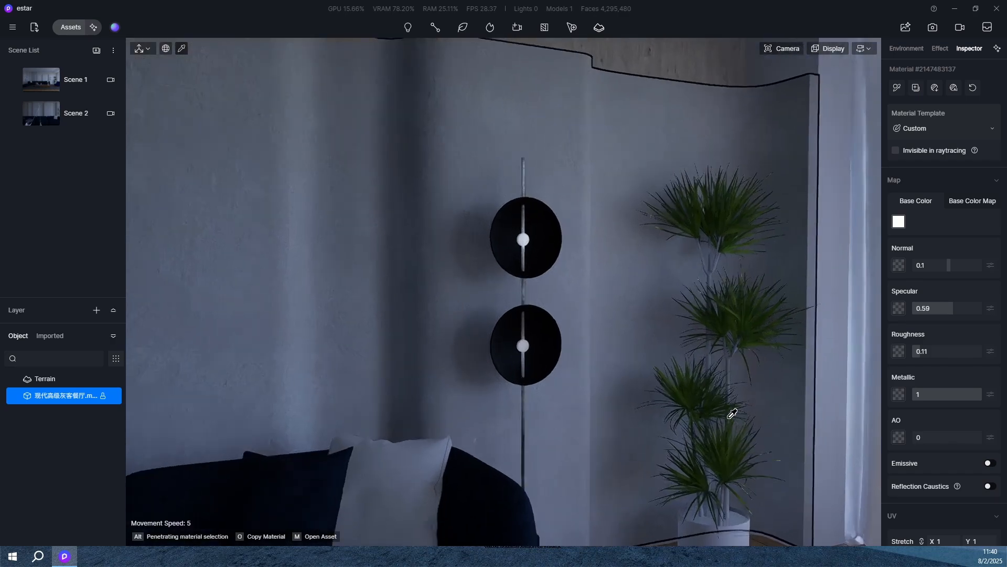
# Step: Apply the ccan-128 wood image as the base color map of the potted plant's trunk material
pyautogui.scroll(5, 732, 414)
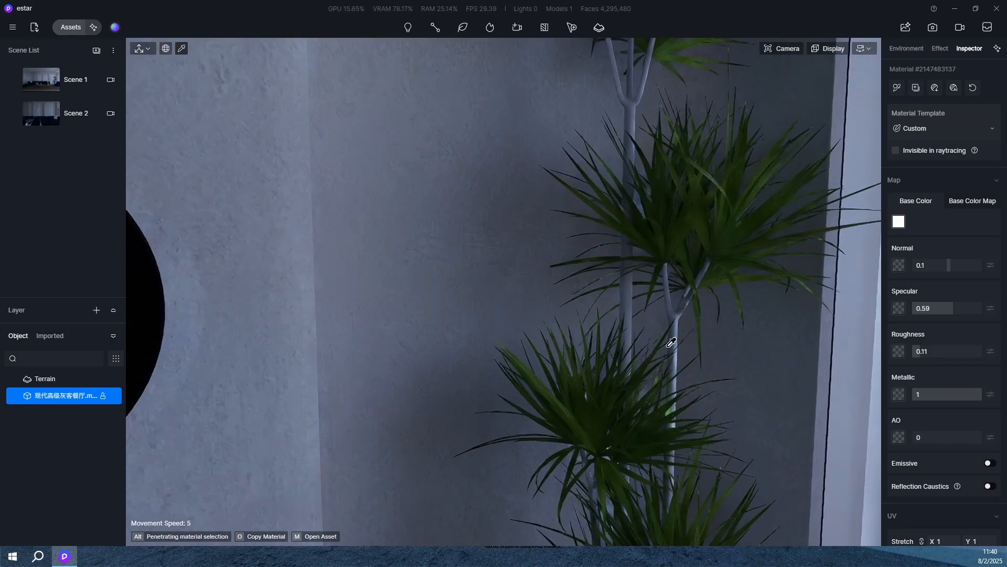
pyautogui.scroll(2, 675, 344)
pyautogui.click(741, 314)
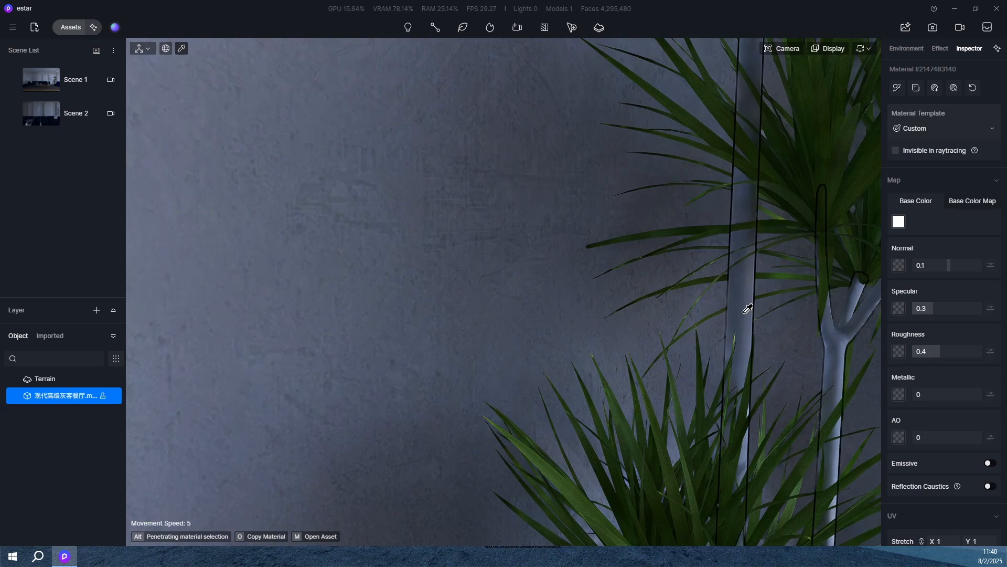
pyautogui.click(831, 233)
pyautogui.click(898, 222)
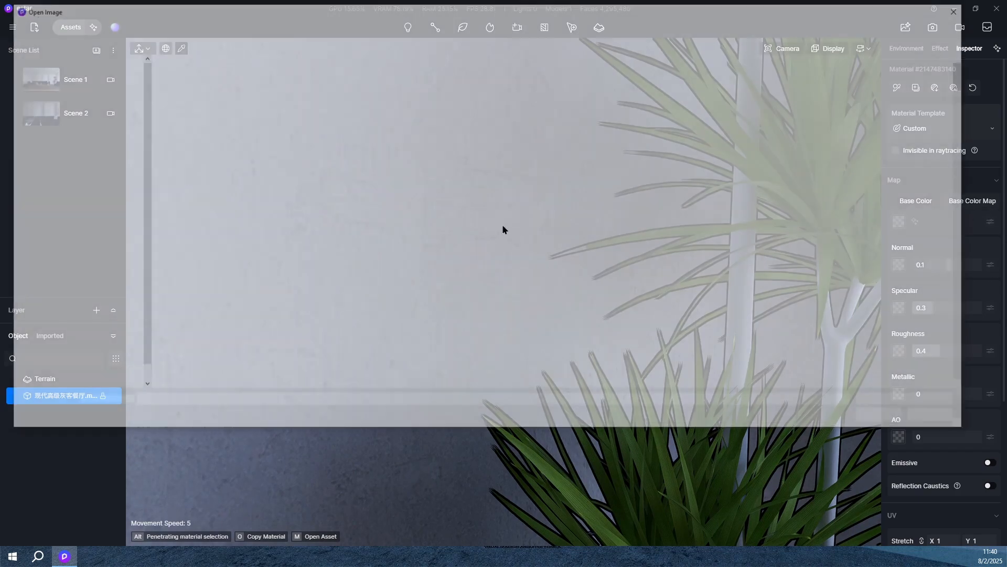
pyautogui.scroll(-5, 589, 208)
pyautogui.scroll(-10, 589, 207)
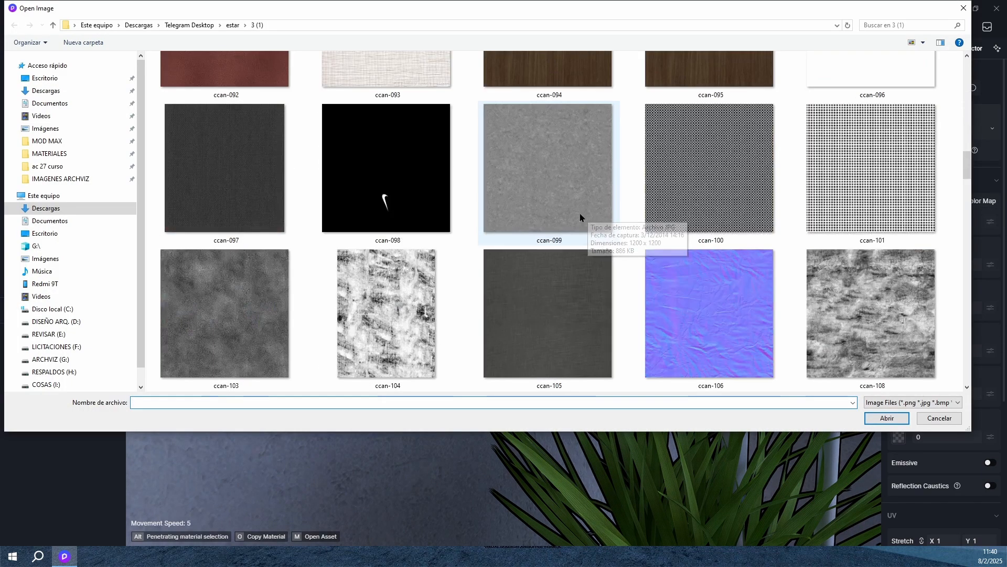
pyautogui.keyDown('ctrl'); pyautogui.scroll(-2, 481, 254); pyautogui.keyUp('ctrl')
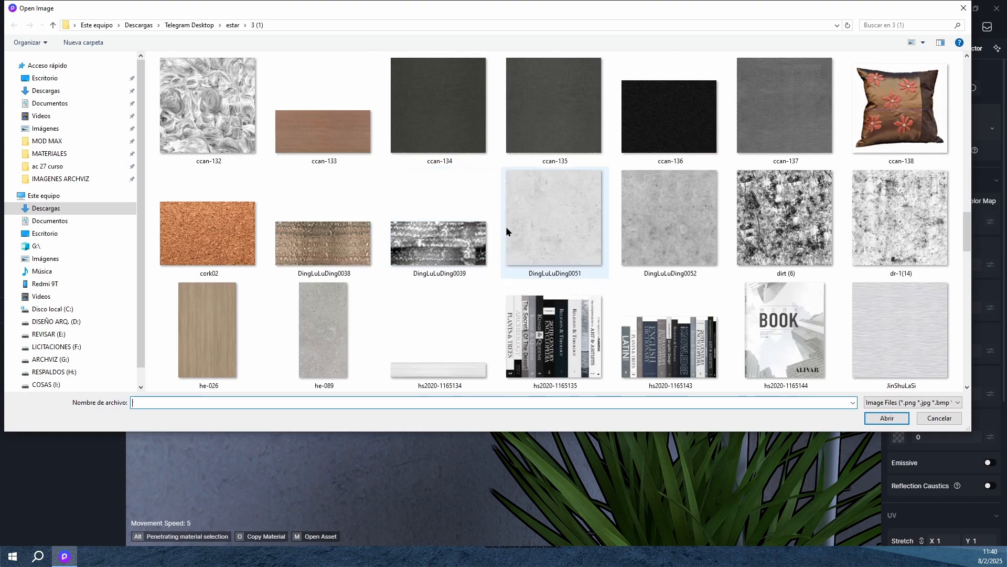
pyautogui.scroll(-8, 505, 229)
pyautogui.keyDown('ctrl'); pyautogui.scroll(-2, 597, 315); pyautogui.keyUp('ctrl')
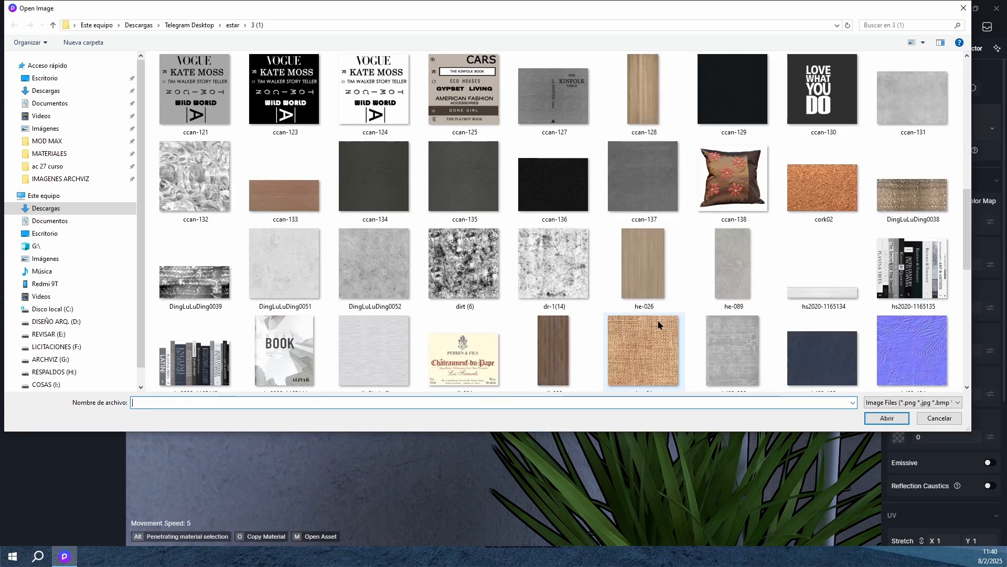
pyautogui.scroll(5, 659, 325)
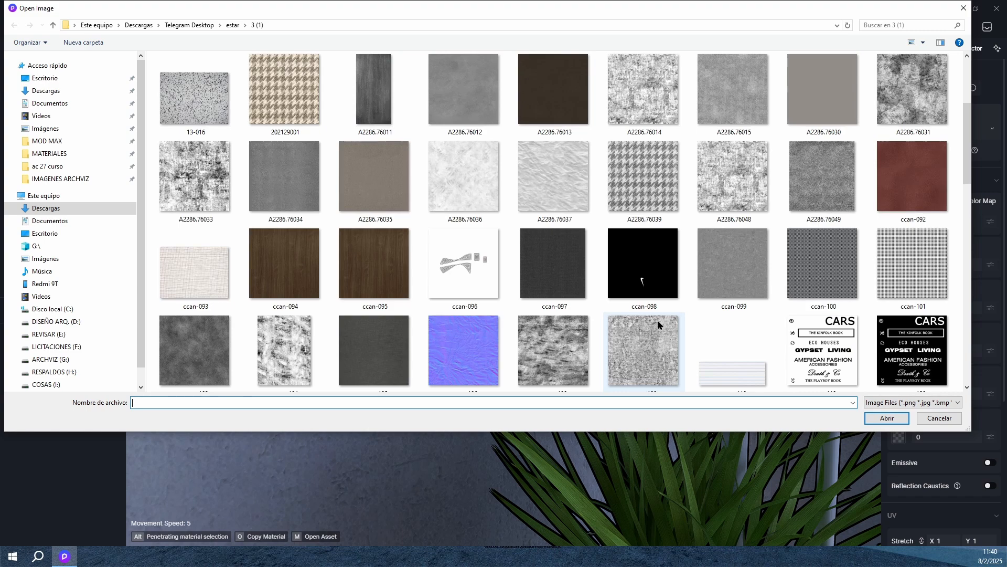
pyautogui.scroll(2, 658, 324)
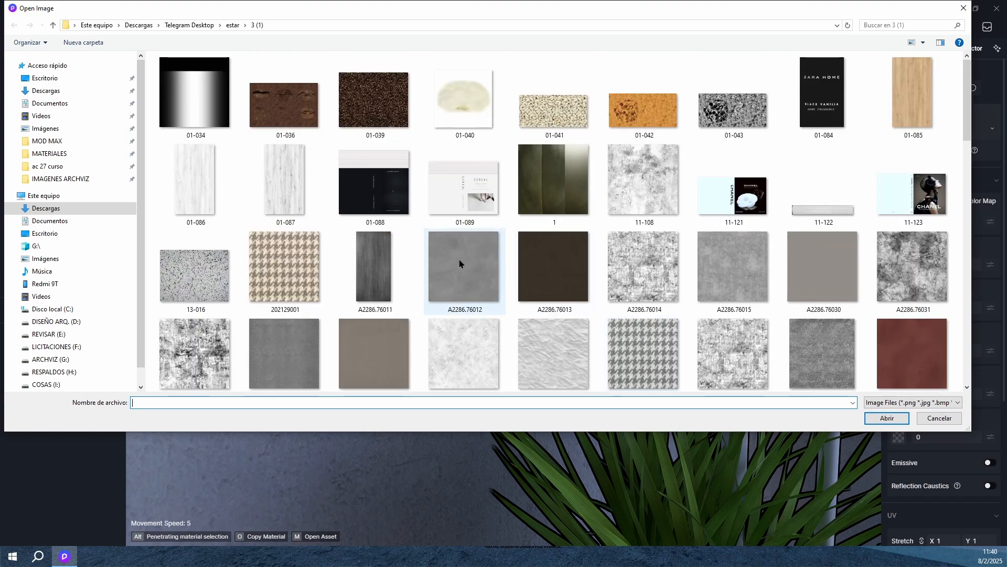
pyautogui.keyDown('ctrl'); pyautogui.scroll(-1, 473, 262); pyautogui.keyUp('ctrl')
pyautogui.scroll(-3, 512, 231)
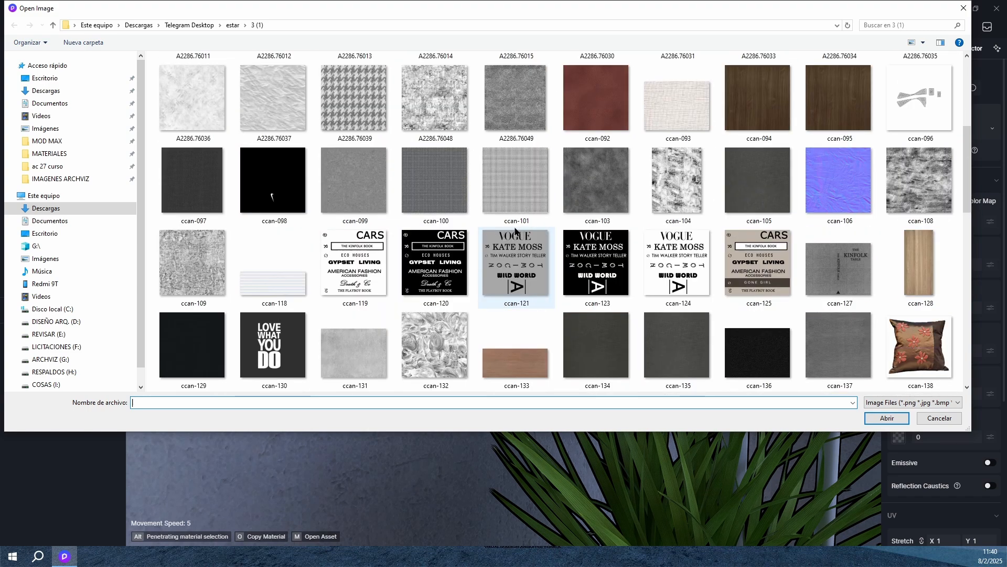
pyautogui.click(919, 273)
pyautogui.click(886, 418)
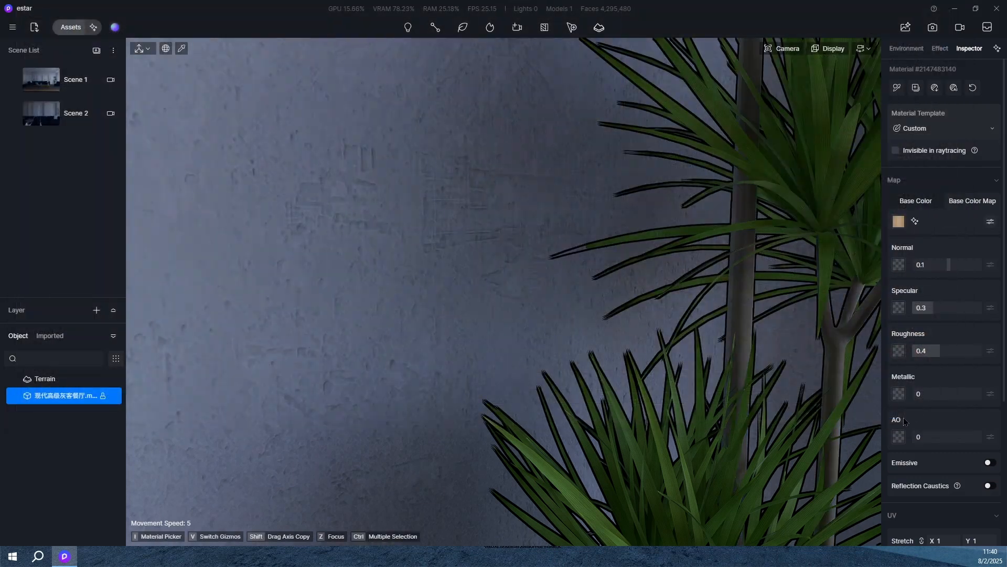
# Step: Set the plant trunk material's Specular to 0.07 and Roughness to 0.69
pyautogui.scroll(-5, 397, 263)
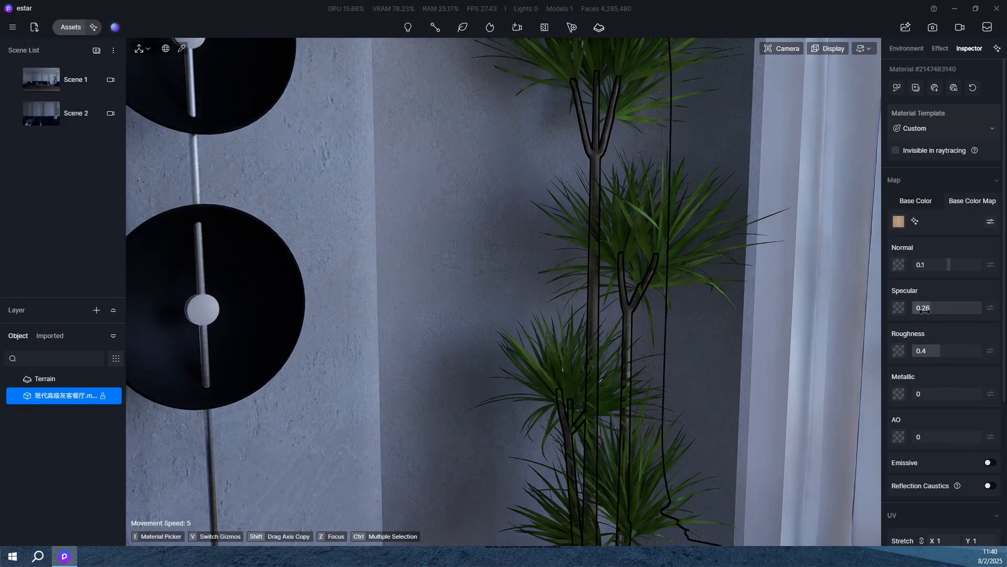
pyautogui.moveTo(925, 310); pyautogui.dragTo(913, 314)
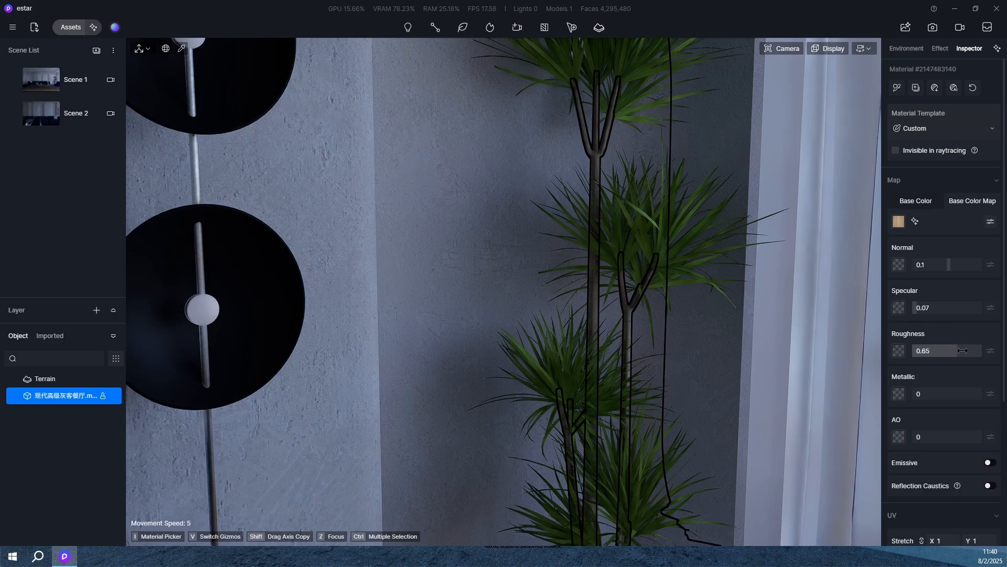
pyautogui.moveTo(963, 350); pyautogui.dragTo(966, 351)
# Step: Apply the 01-039 image as the base color map of the soil surface inside the plant pot
pyautogui.scroll(-4, 530, 308)
pyautogui.moveTo(530, 308); pyautogui.dragTo(577, 310, button='right')
pyautogui.scroll(2, 576, 352)
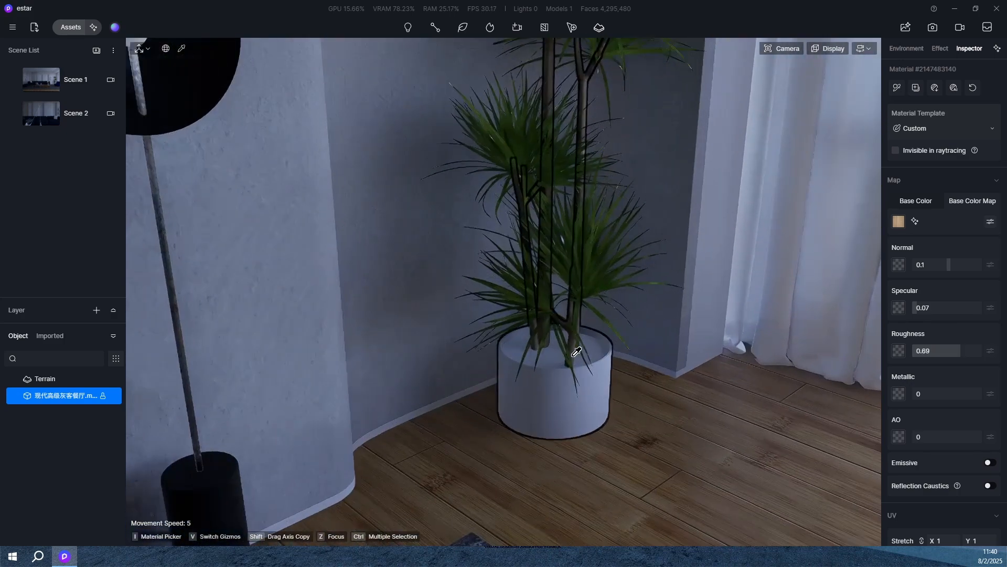
pyautogui.scroll(2, 577, 352)
pyautogui.click(650, 382)
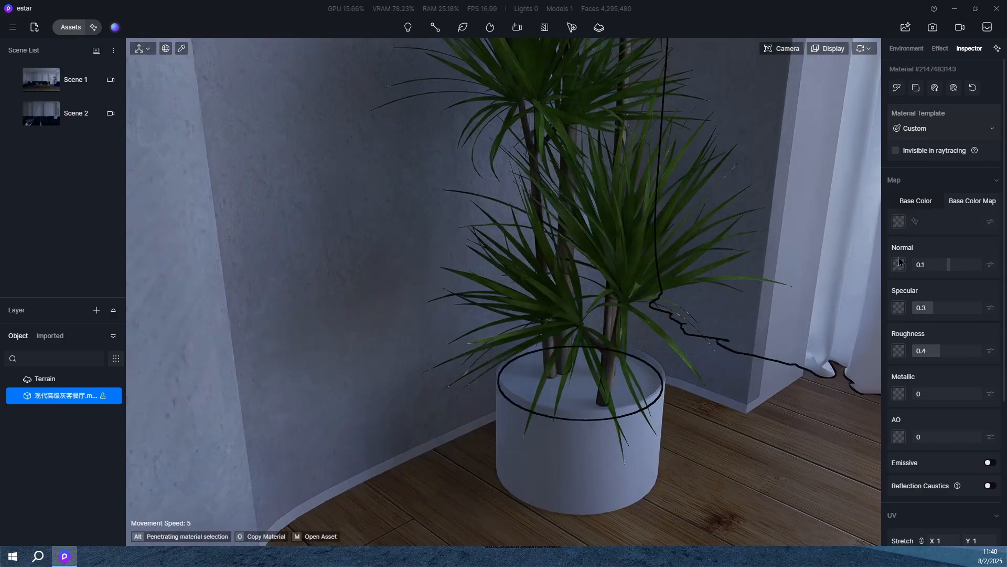
pyautogui.click(900, 222)
pyautogui.click(354, 95)
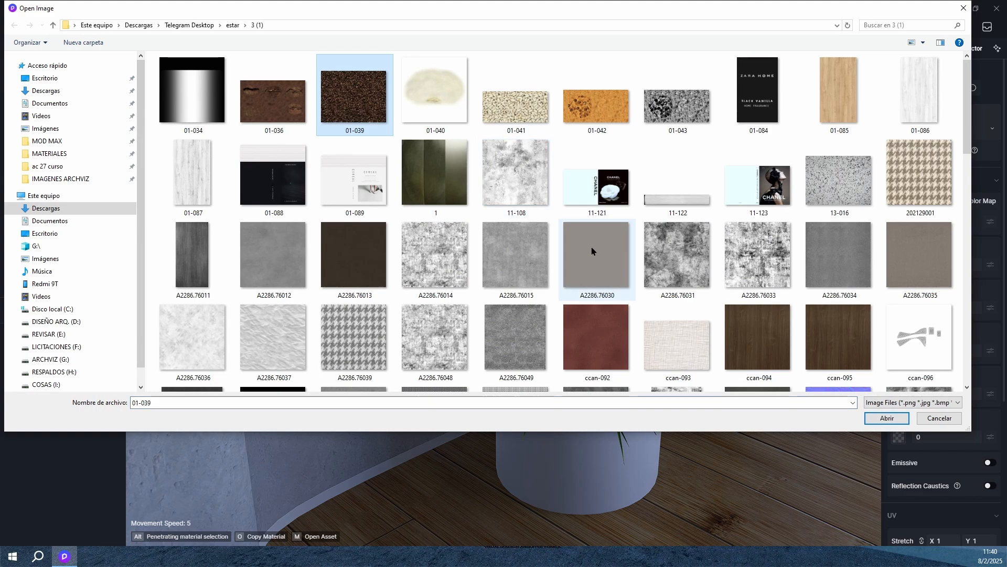
pyautogui.click(886, 418)
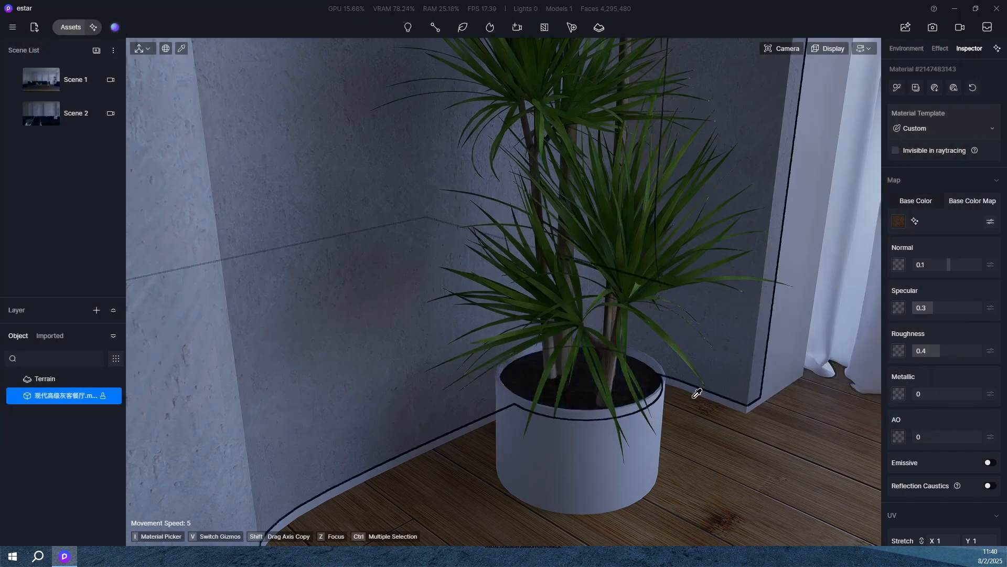
# Step: Apply the A2286.76015 image as the base color map of the white plant pot
pyautogui.click(580, 427)
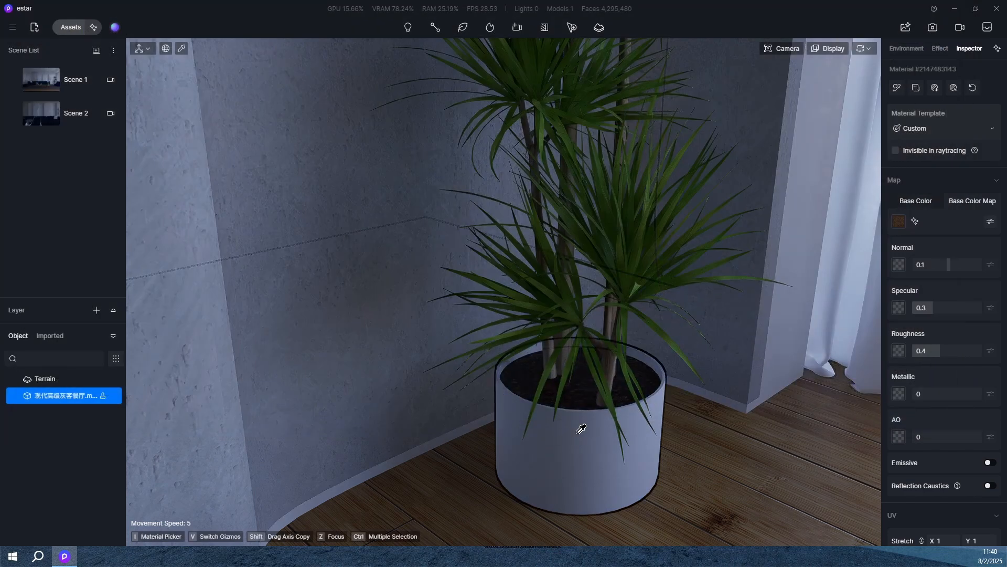
pyautogui.click(897, 223)
pyautogui.click(546, 265)
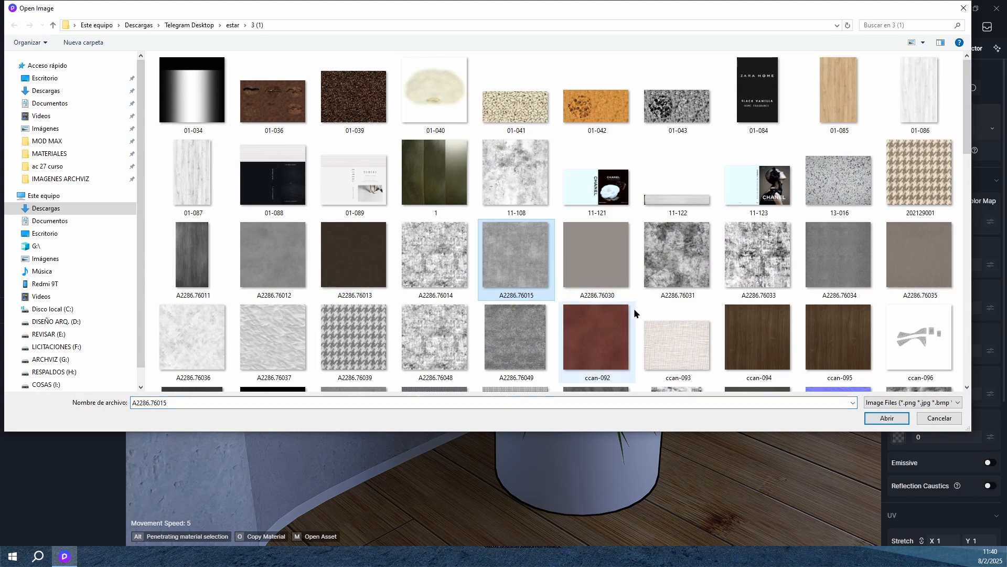
pyautogui.click(886, 418)
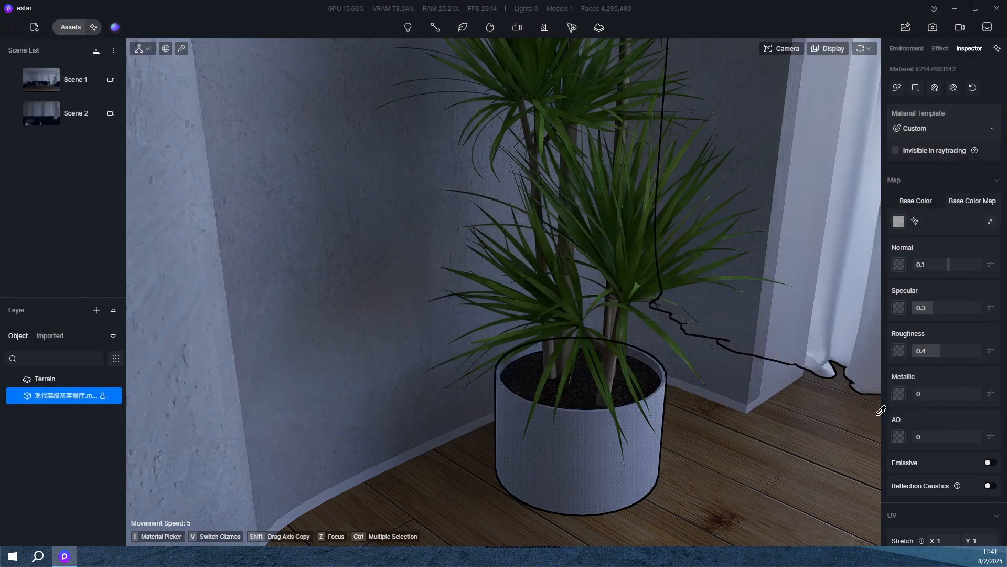
# Step: Replace the plant pot's base color map with the YangYangSanDian_YY-117 marble image
pyautogui.click(899, 222)
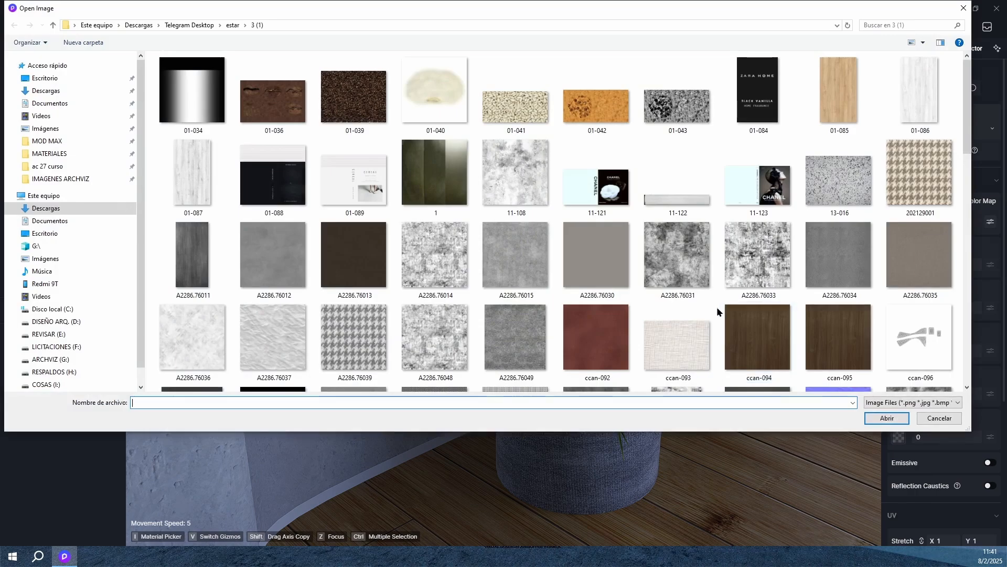
pyautogui.scroll(-10, 724, 310)
pyautogui.scroll(3, 537, 300)
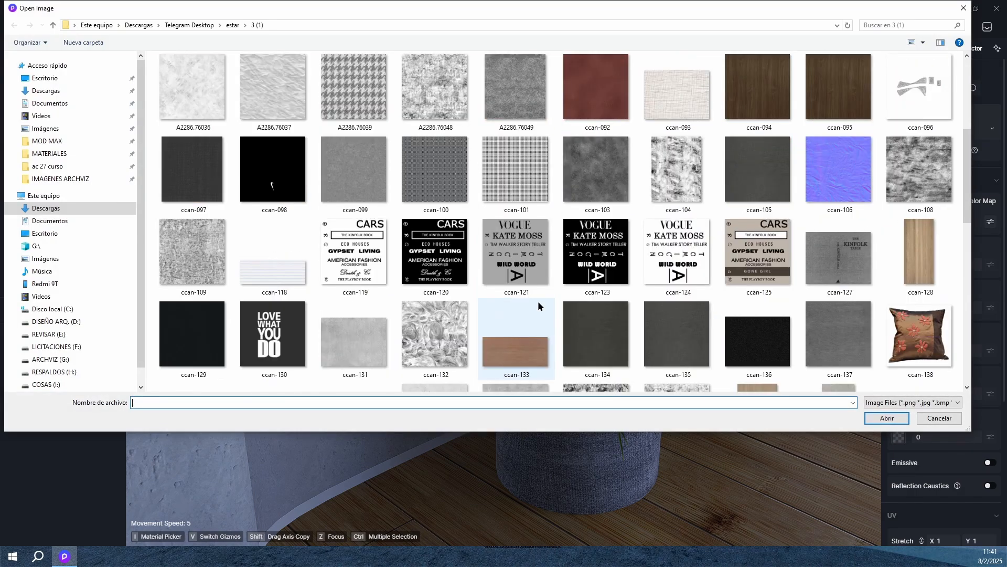
pyautogui.scroll(-7, 662, 281)
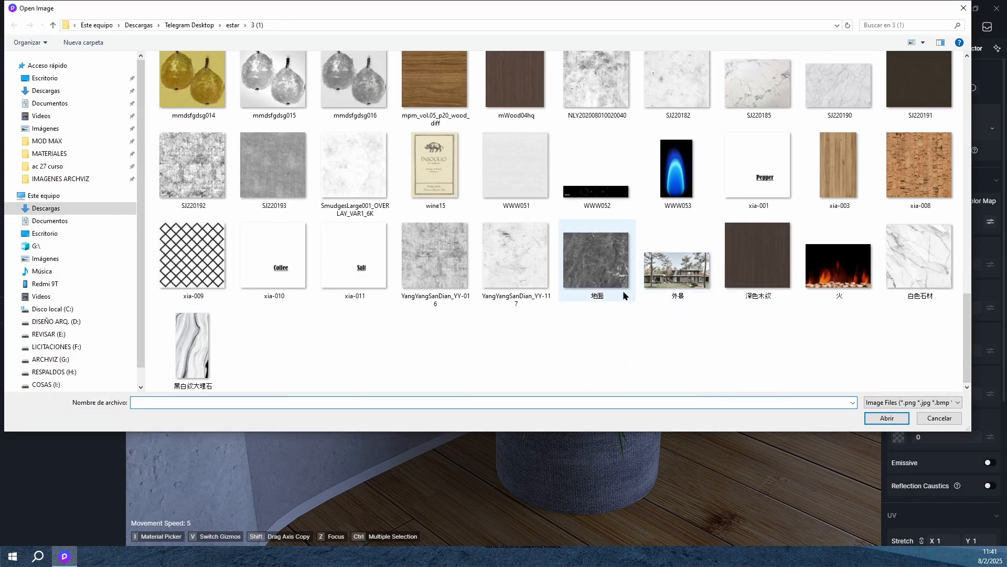
pyautogui.click(523, 269)
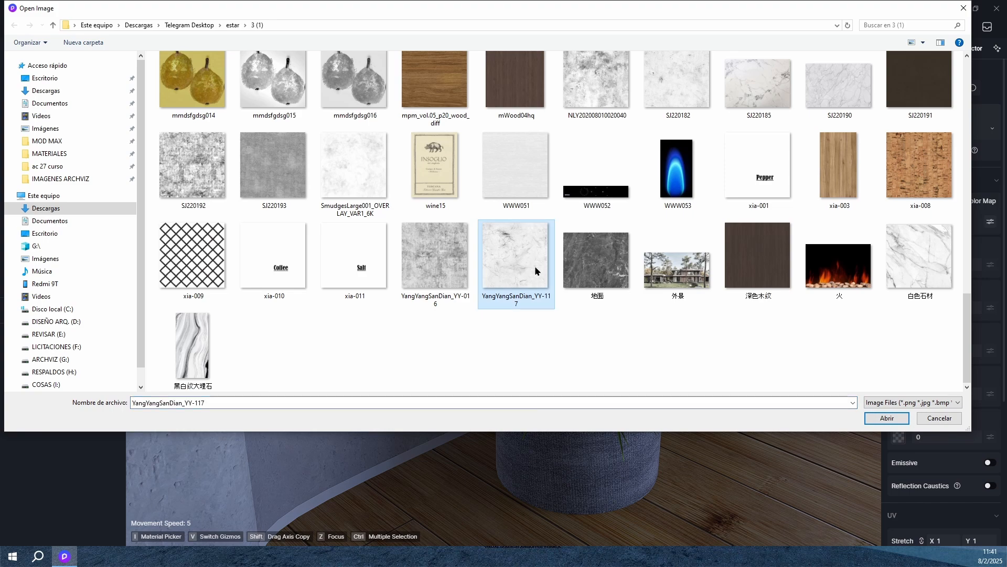
pyautogui.click(907, 275)
pyautogui.click(900, 417)
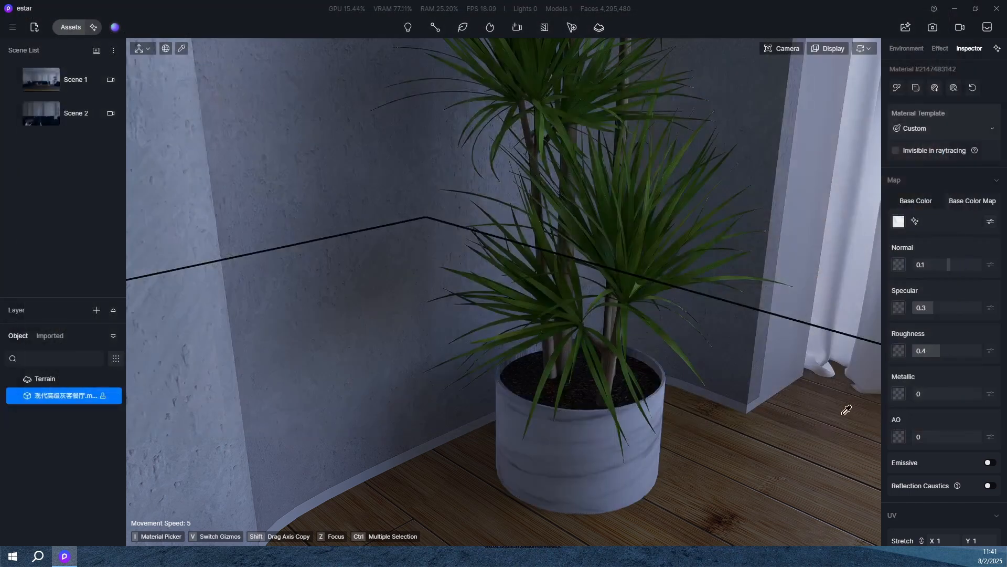
# Step: Pick the curtain material beside the window and keep its material template on Cloth
pyautogui.scroll(-8, 532, 295)
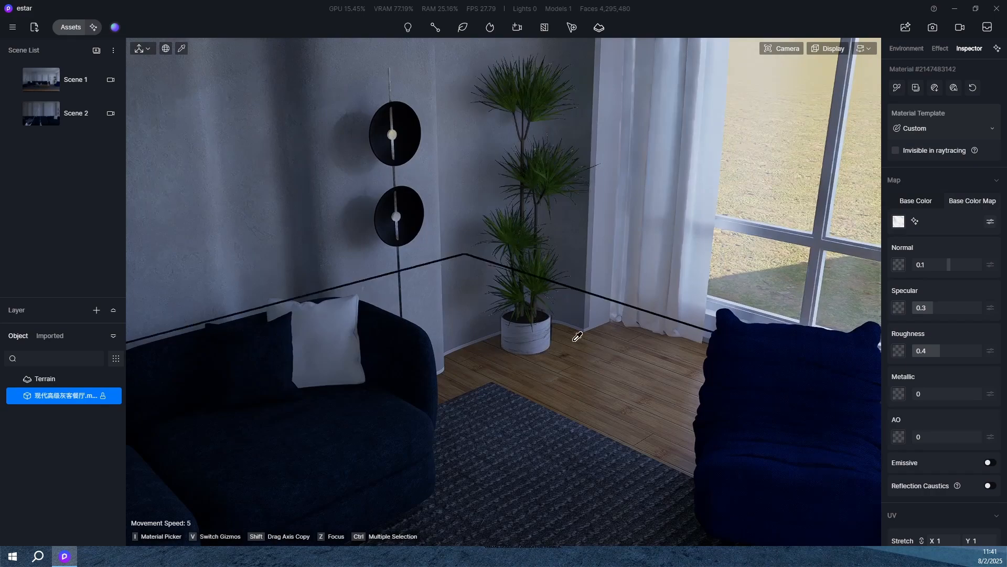
pyautogui.scroll(-3, 661, 183)
pyautogui.click(657, 121)
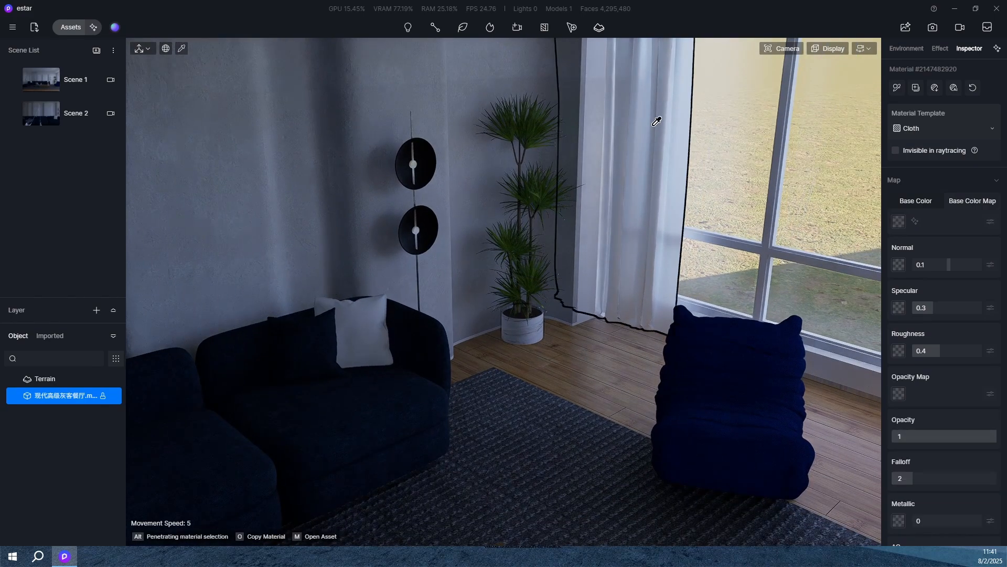
pyautogui.click(937, 132)
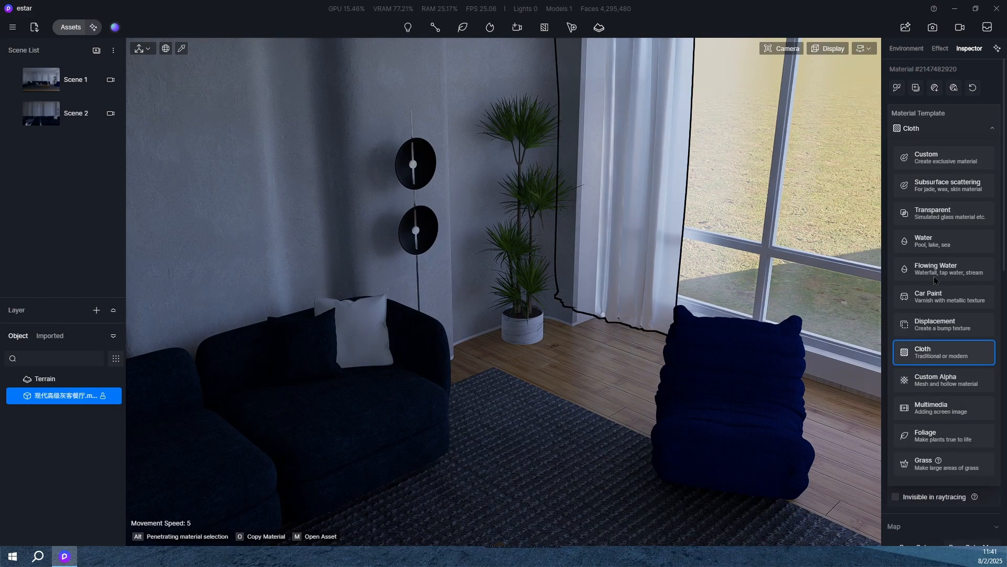
pyautogui.click(933, 353)
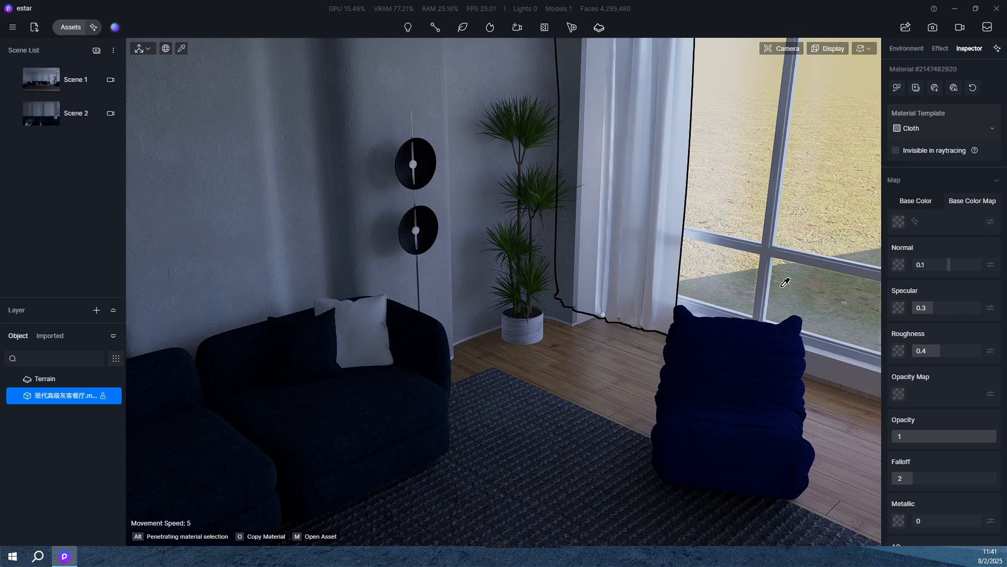
# Step: Pick the Birch material on the wooden block of the coffee table and try to reset it
pyautogui.scroll(-1, 618, 325)
pyautogui.moveTo(633, 347); pyautogui.dragTo(629, 397, button='right')
pyautogui.moveTo(768, 399); pyautogui.dragTo(468, 394, button='right')
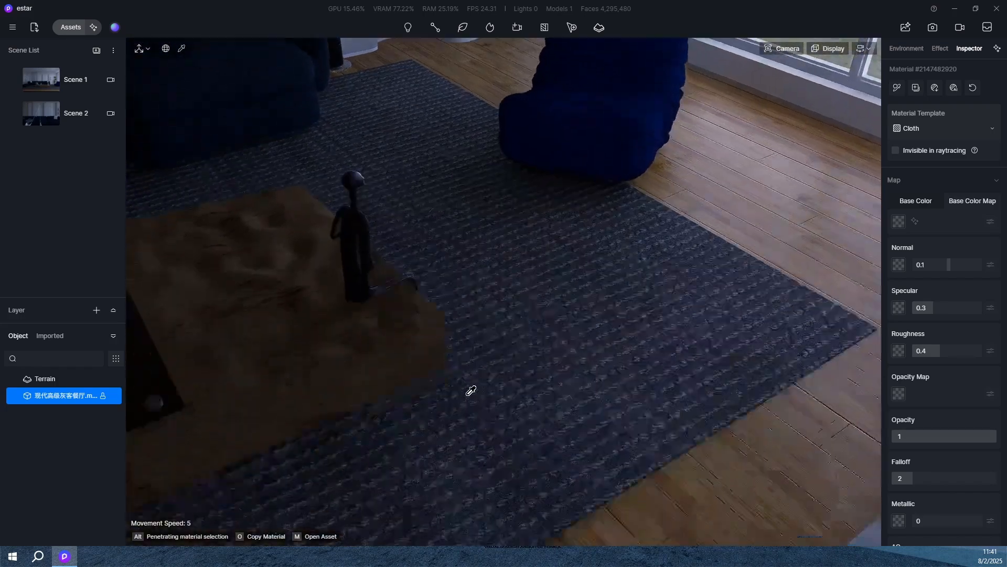
pyautogui.scroll(3, 466, 326)
pyautogui.scroll(-3, 465, 325)
pyautogui.scroll(1, 517, 349)
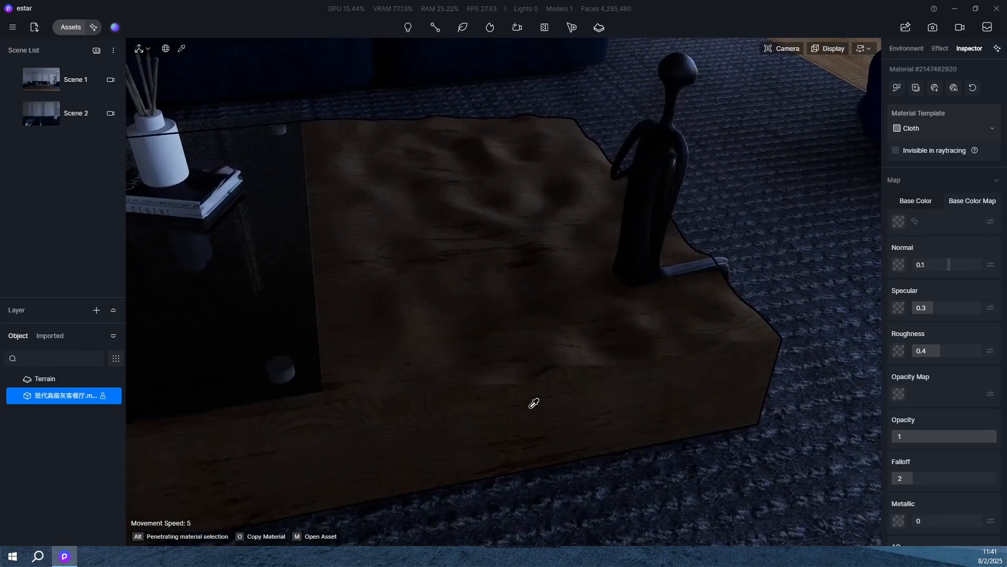
pyautogui.click(531, 404)
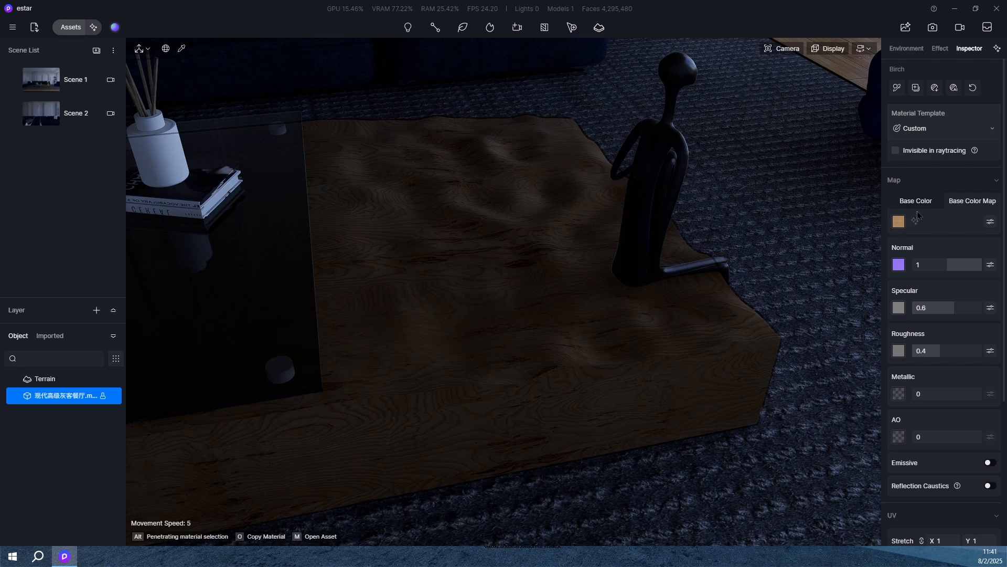
pyautogui.click(972, 89)
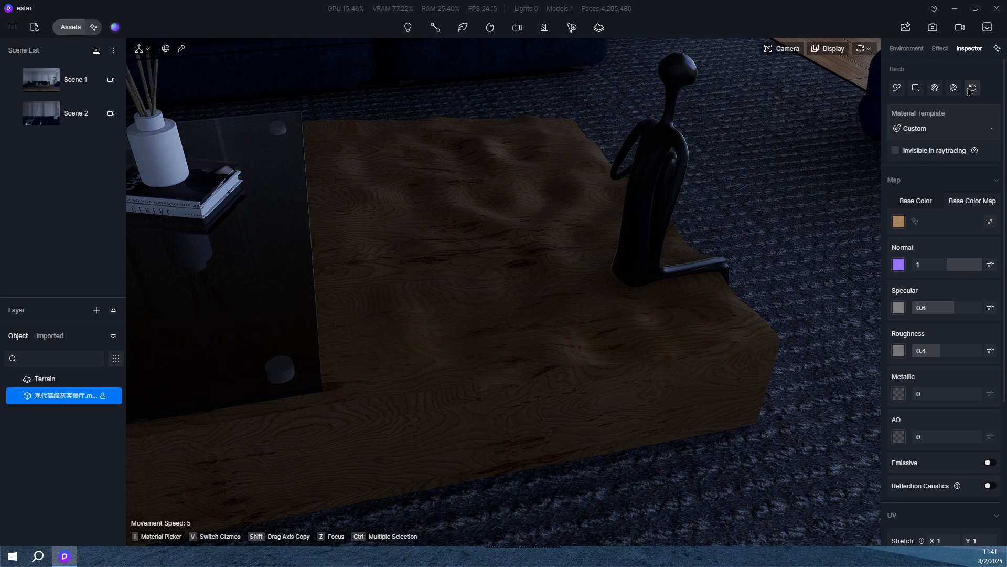
pyautogui.press('i')
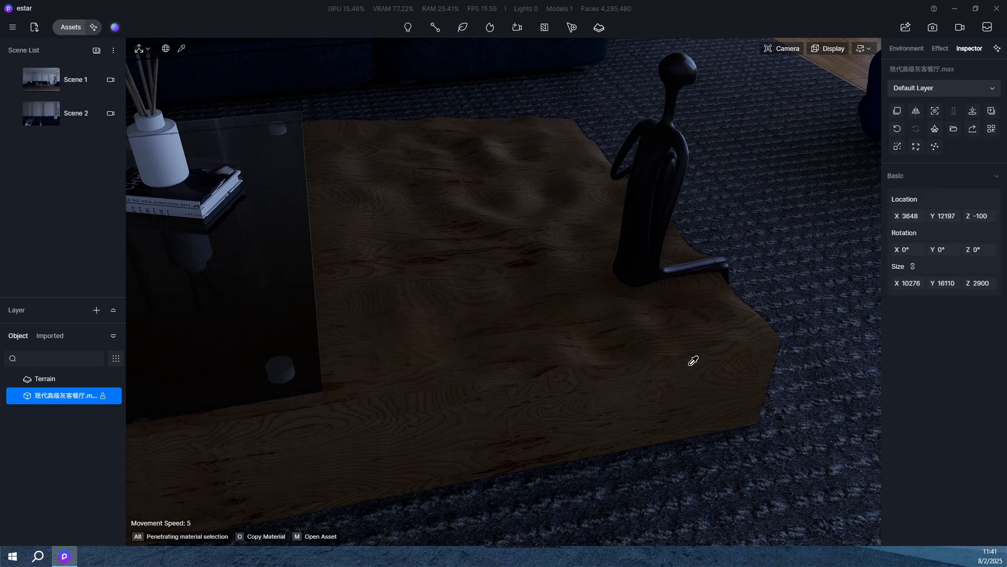
pyautogui.click(694, 362)
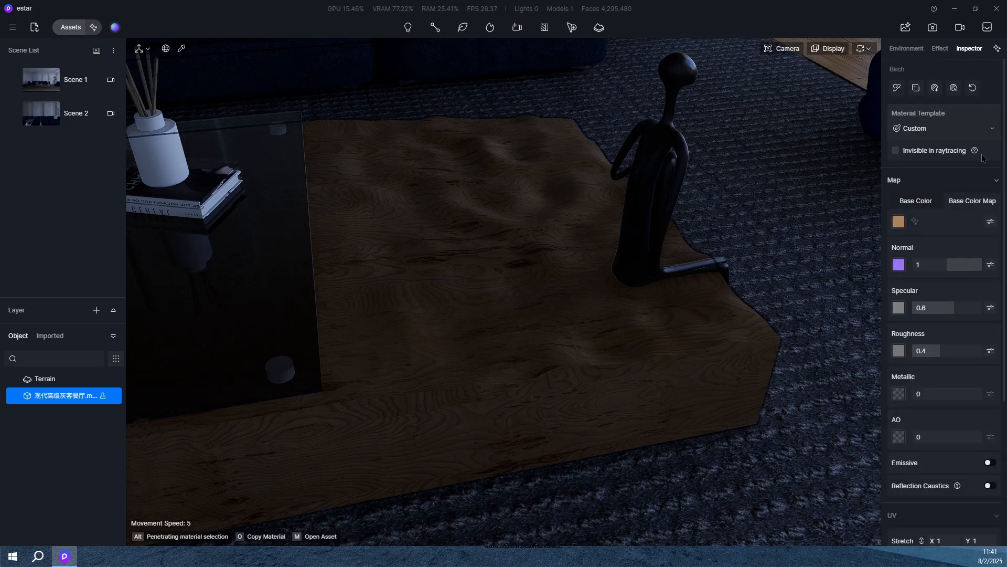
pyautogui.click(973, 89)
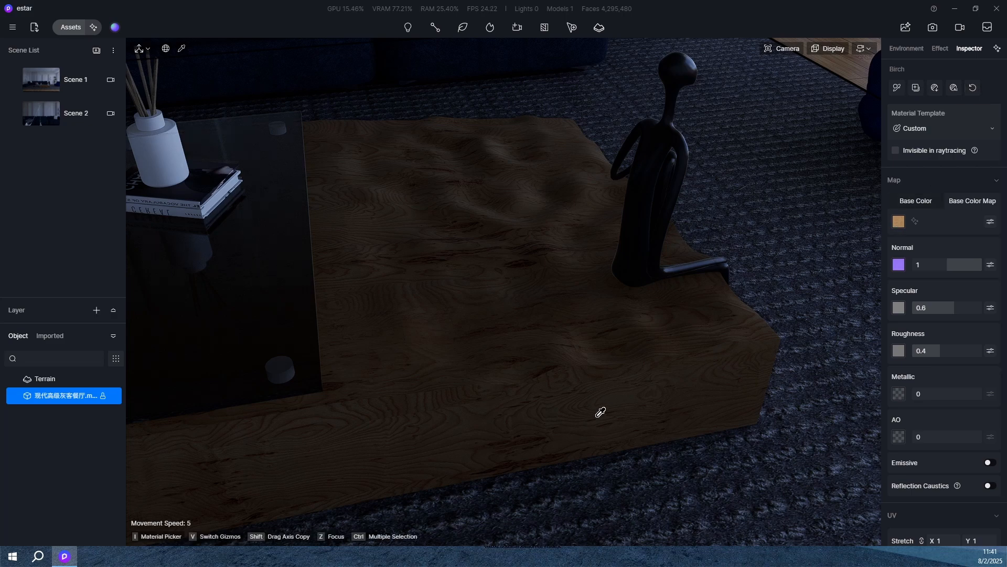
# Step: Apply the mpm_vol.05_p20_wood_diff image as the base color map of the coffee table's wood
pyautogui.press('i')
pyautogui.click(895, 224)
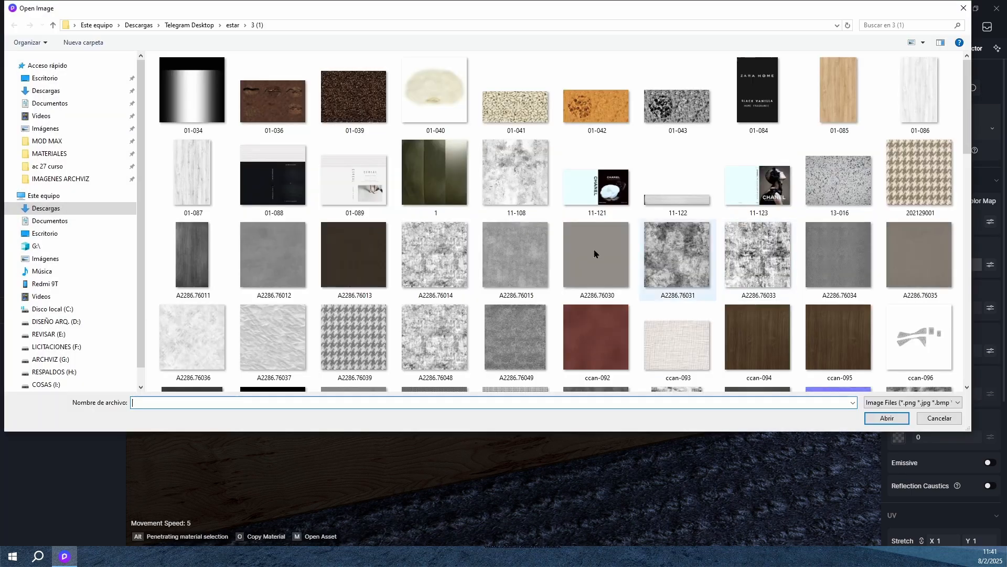
pyautogui.scroll(-10, 566, 210)
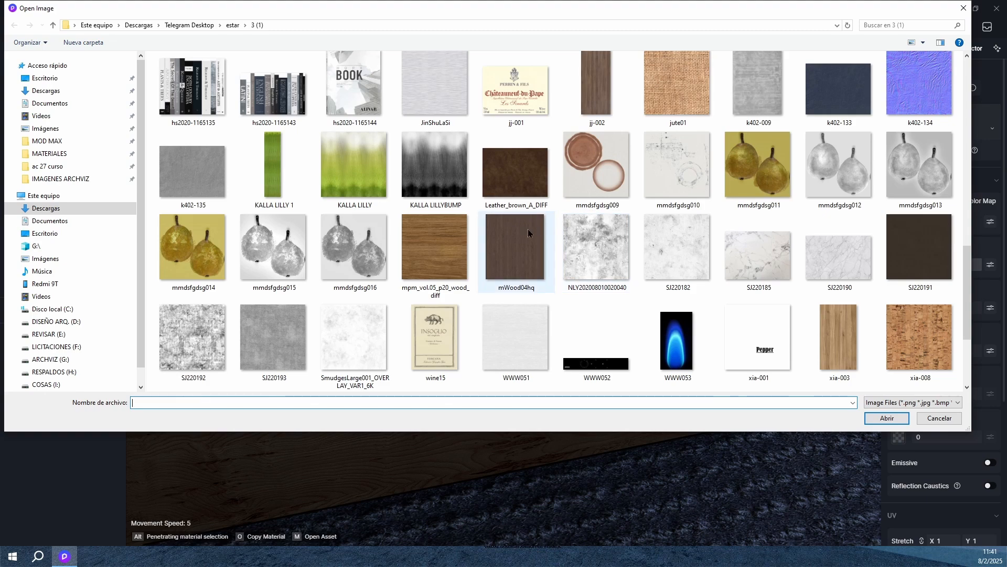
pyautogui.scroll(-3, 527, 229)
pyautogui.scroll(2, 802, 259)
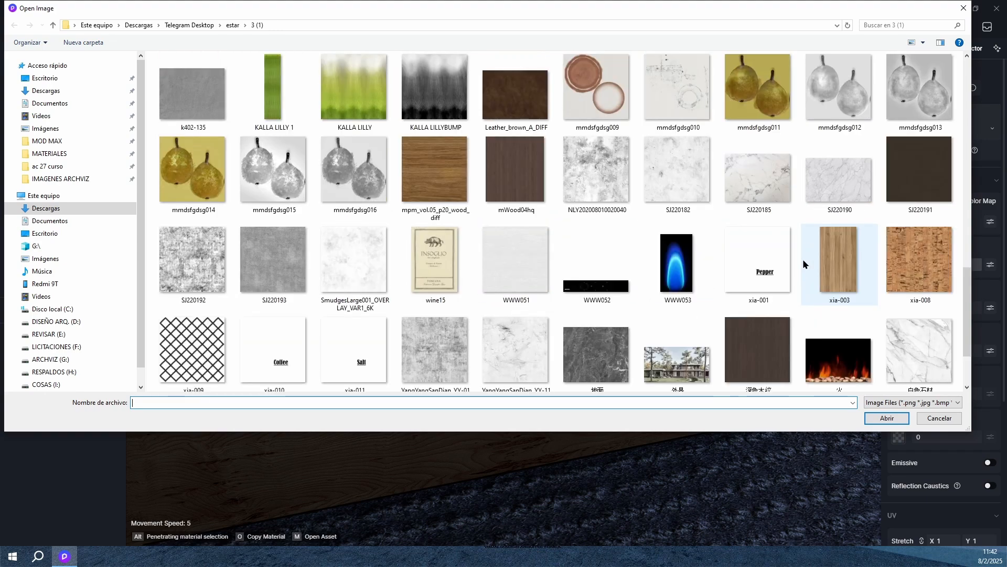
pyautogui.click(461, 178)
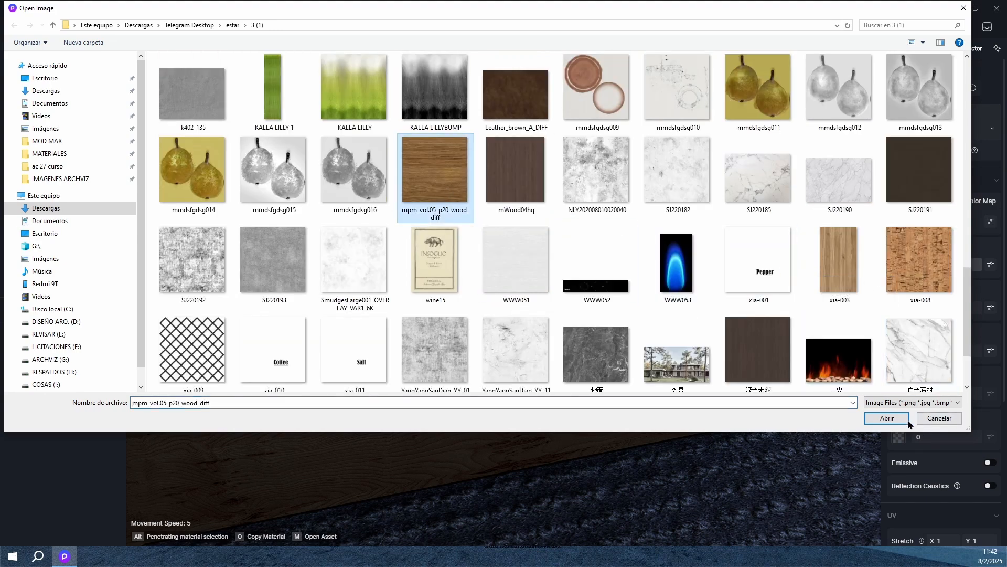
pyautogui.click(892, 417)
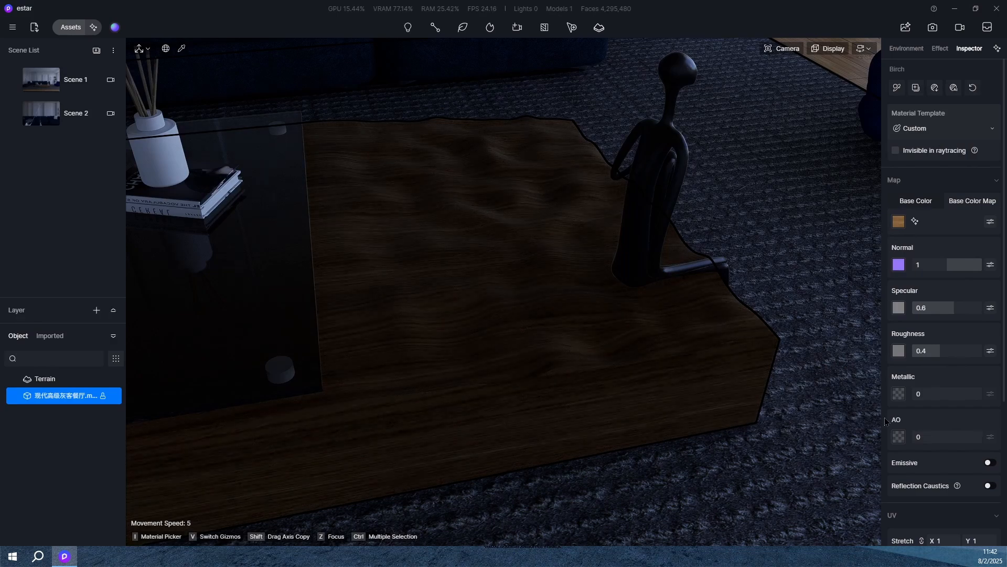
# Step: Delete the Normal and Specular maps from the coffee table's wood material
pyautogui.rightClick(900, 266)
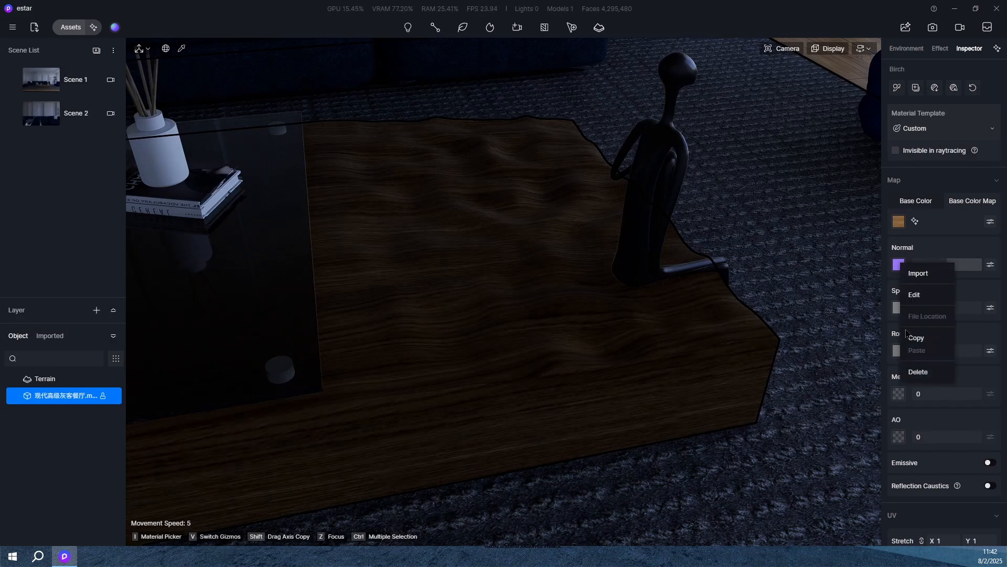
pyautogui.click(921, 373)
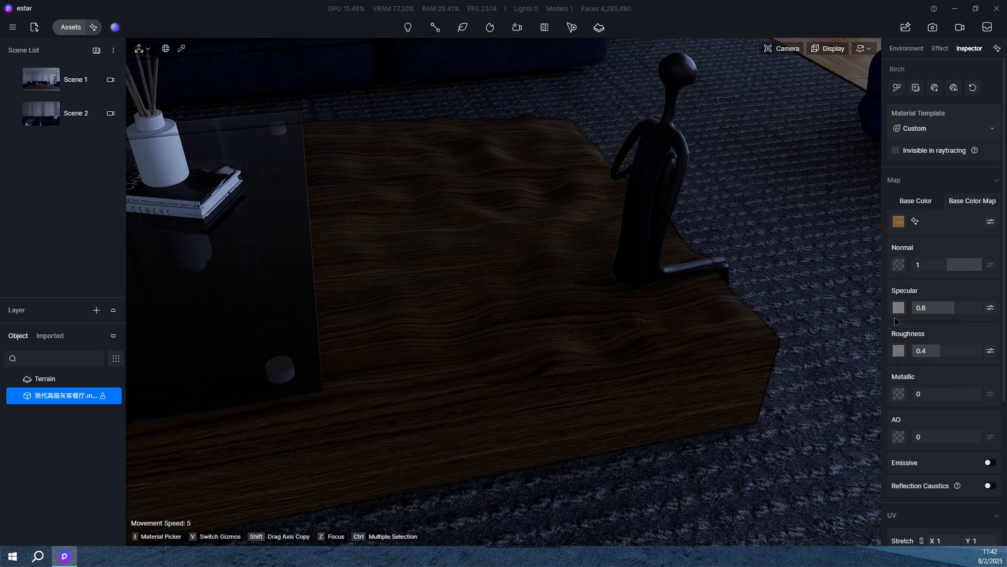
pyautogui.rightClick(898, 310)
pyautogui.click(918, 418)
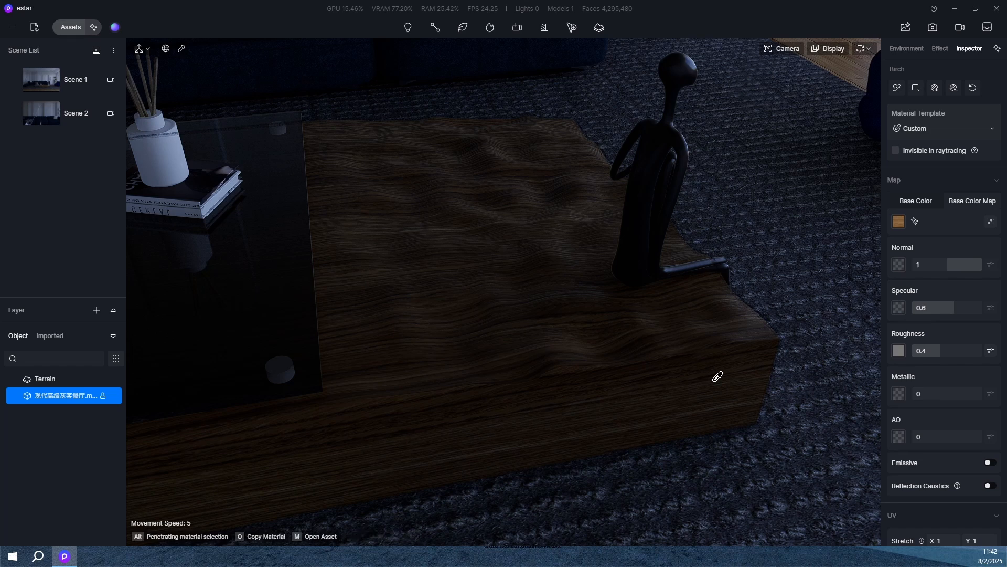
# Step: Set the color space transfer function of the coffee table wood's base color map to Linear
pyautogui.click(989, 222)
pyautogui.click(939, 263)
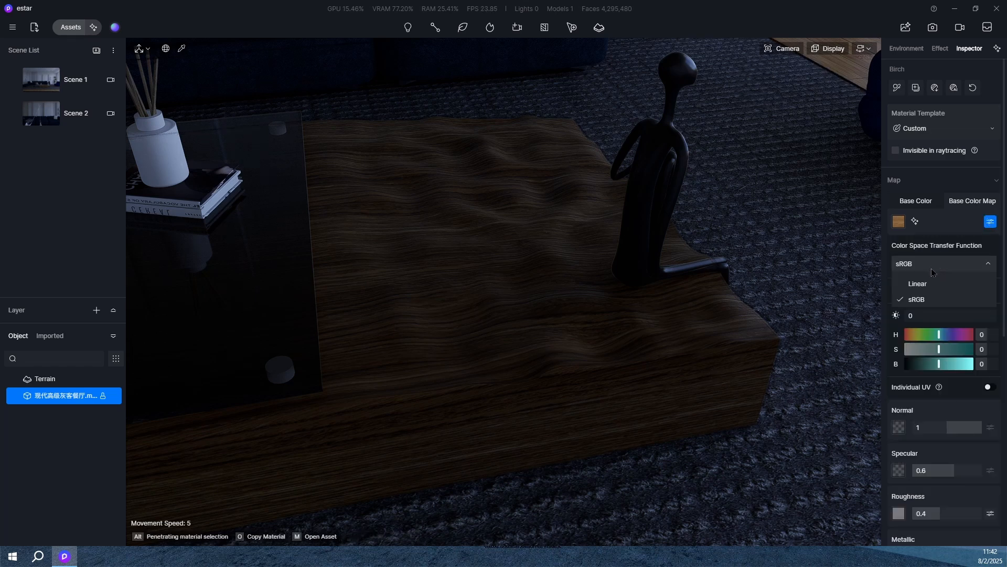
pyautogui.click(922, 286)
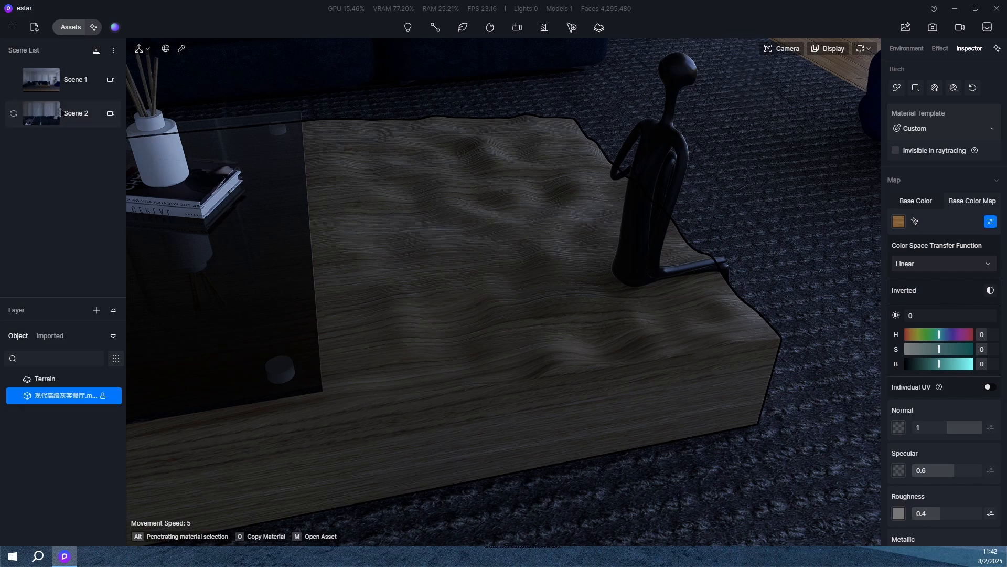
# Step: In the Scene 1 view, make the balloon above the bear statue emissive with intensity 15 and color temperature 3000
pyautogui.click(69, 89)
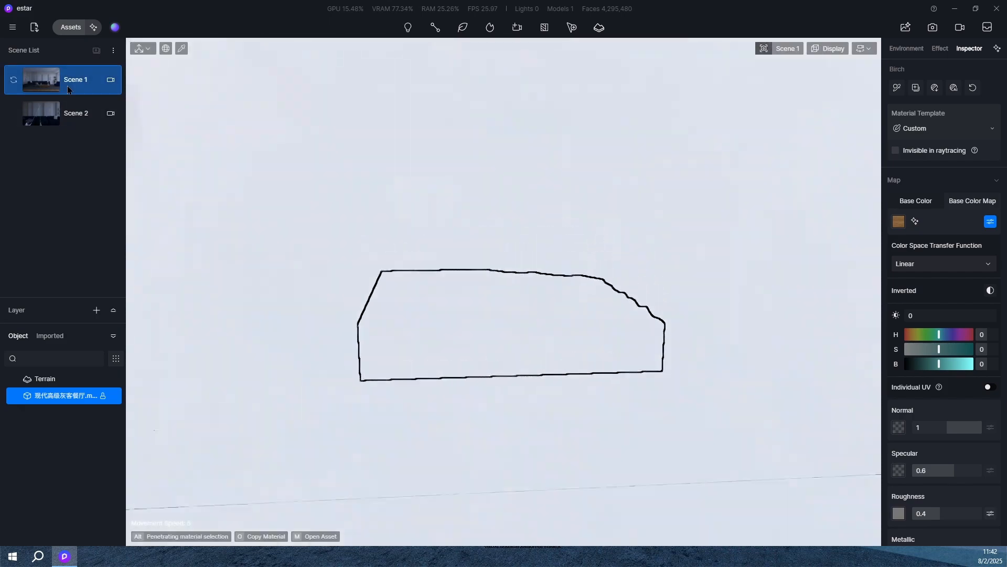
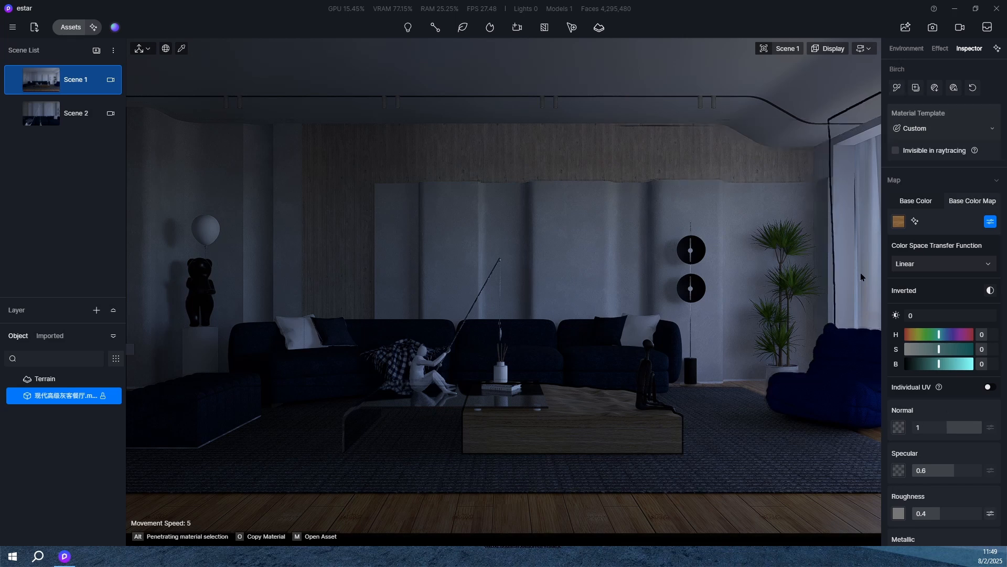
pyautogui.click(213, 229)
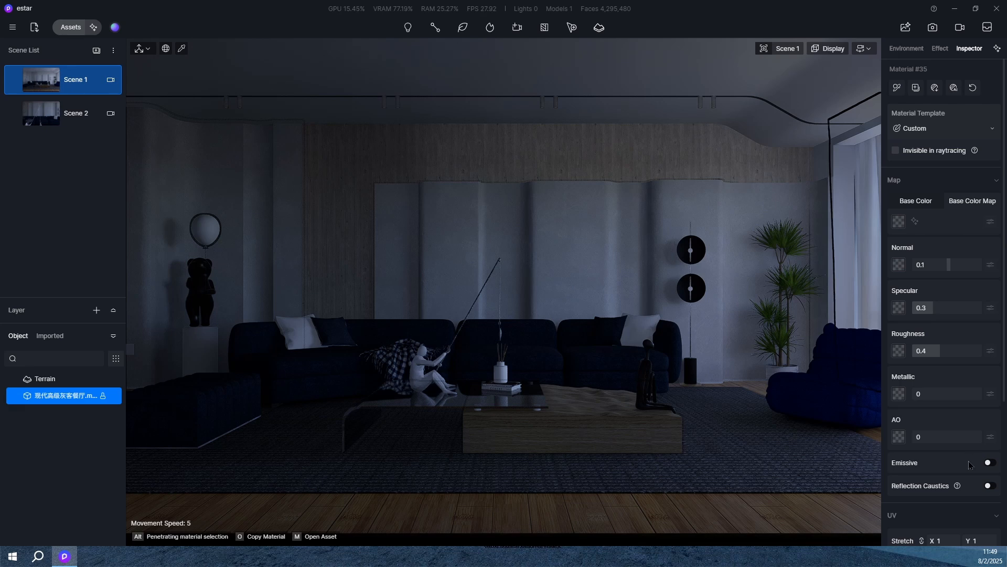
pyautogui.click(988, 463)
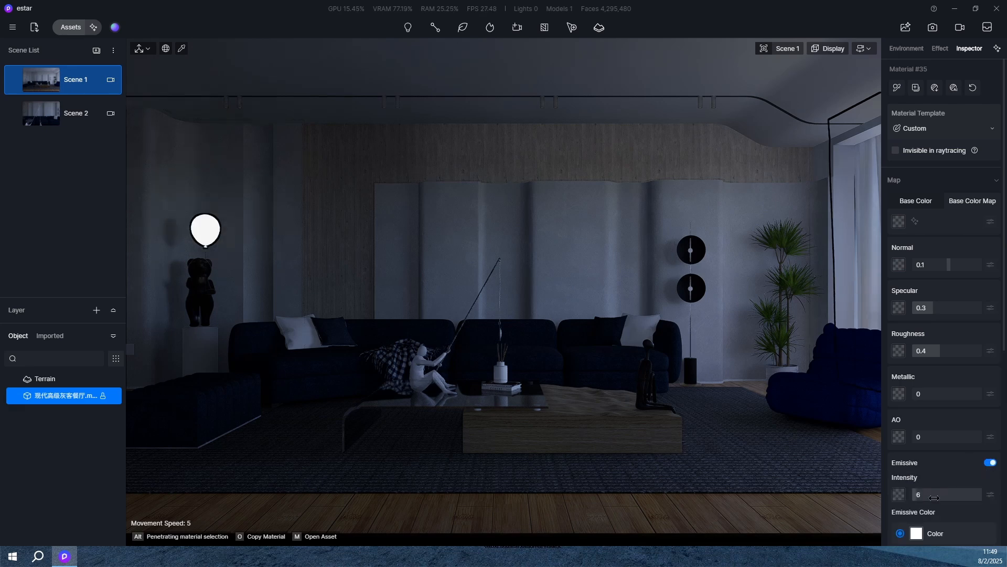
pyautogui.moveTo(937, 497); pyautogui.dragTo(940, 497)
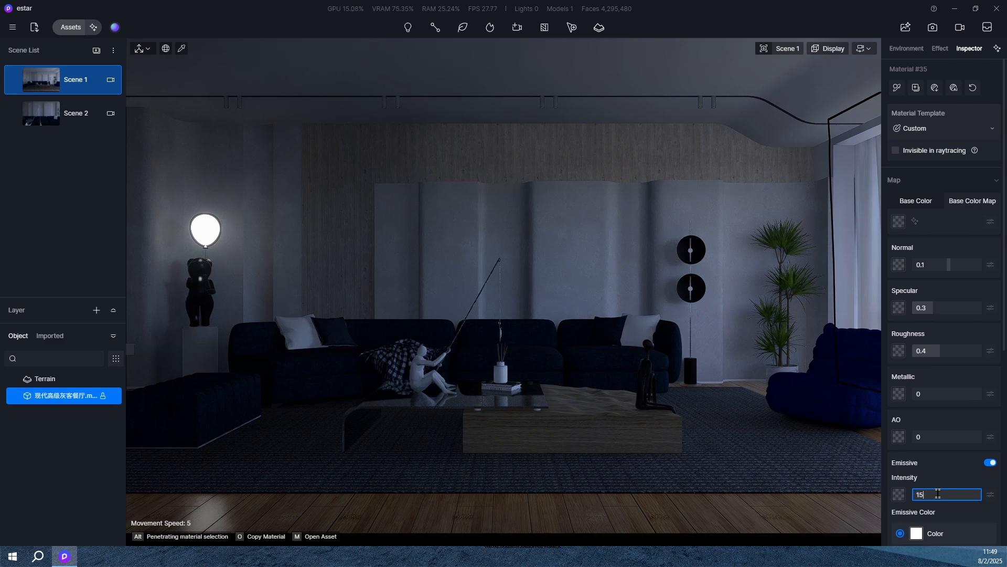
pyautogui.press('Return')
pyautogui.scroll(-1, 928, 497)
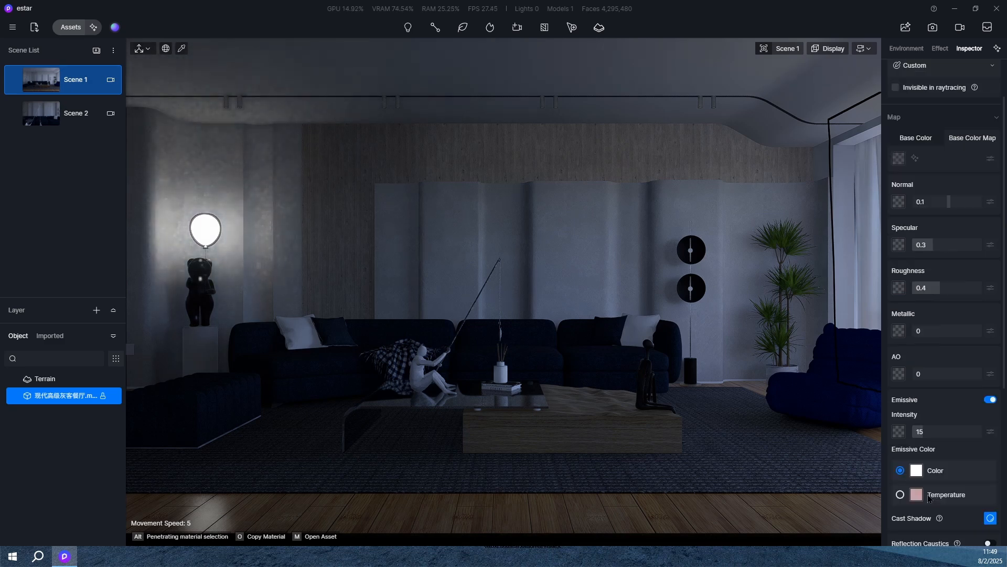
pyautogui.click(900, 495)
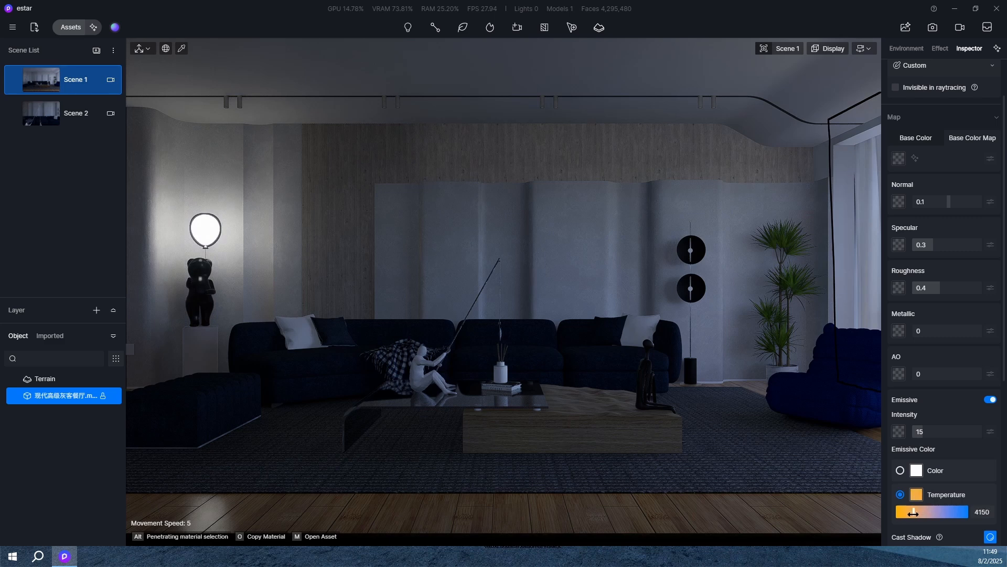
pyautogui.moveTo(913, 513); pyautogui.dragTo(907, 512)
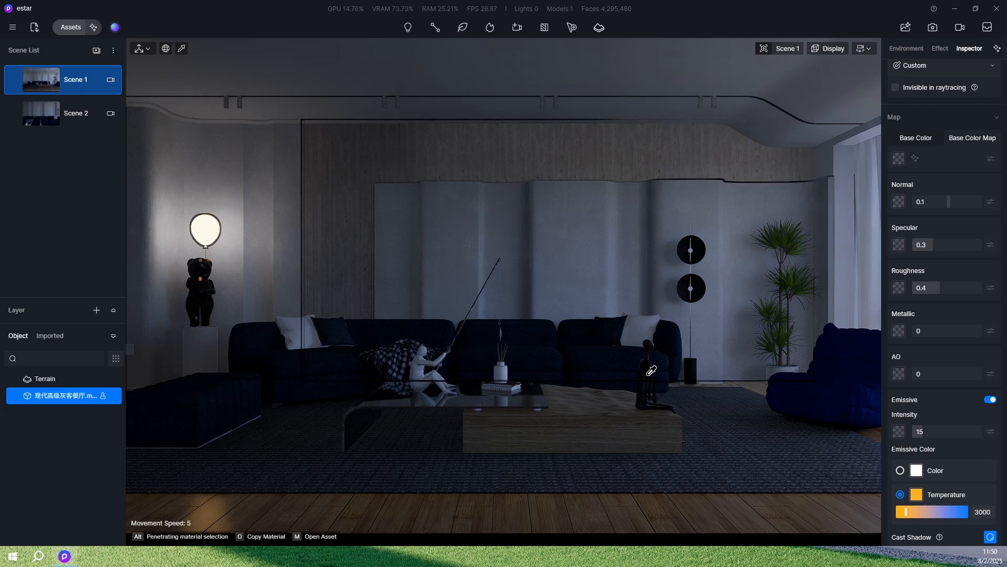
# Step: Raise the brightness of the rug's base color map to 13
pyautogui.click(861, 412)
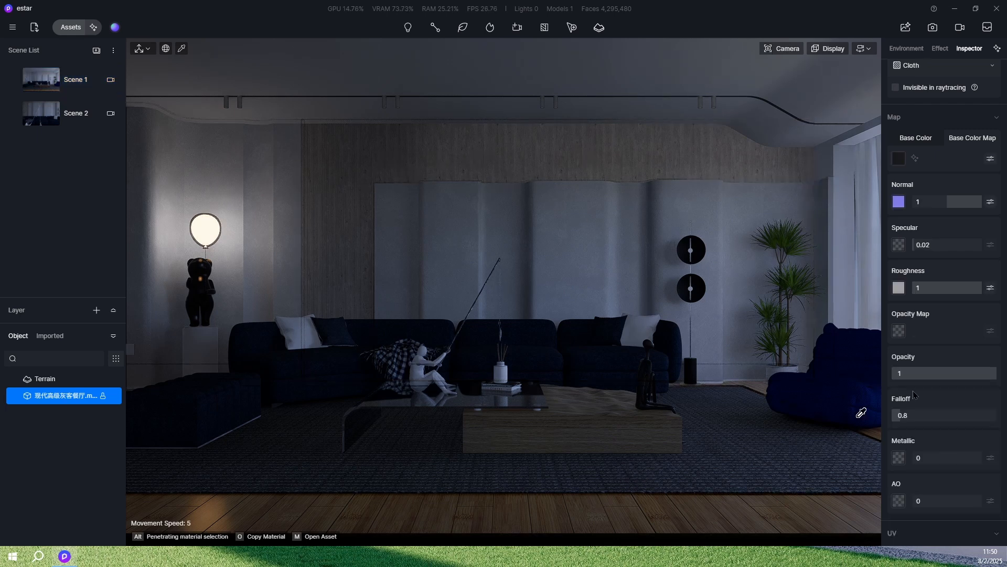
pyautogui.click(990, 159)
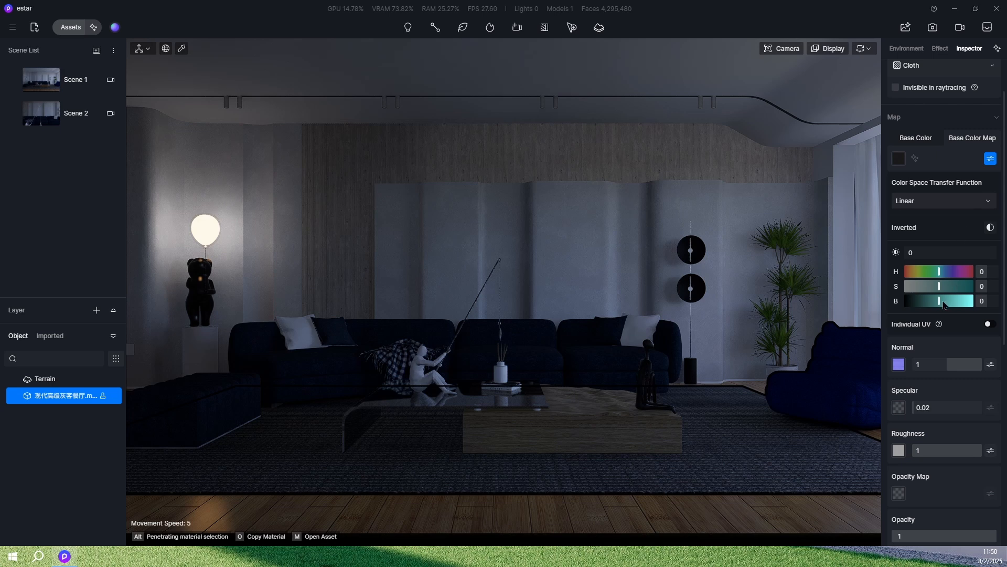
pyautogui.moveTo(942, 300); pyautogui.dragTo(943, 300)
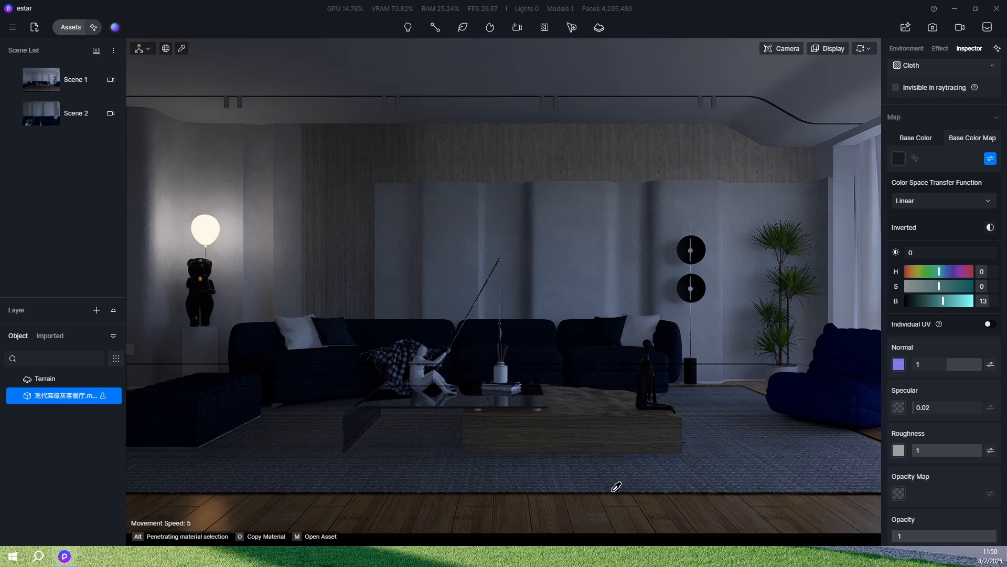
# Step: Check the sofa and wood floor materials, and update the saved Scene 1 with the current state
pyautogui.click(323, 369)
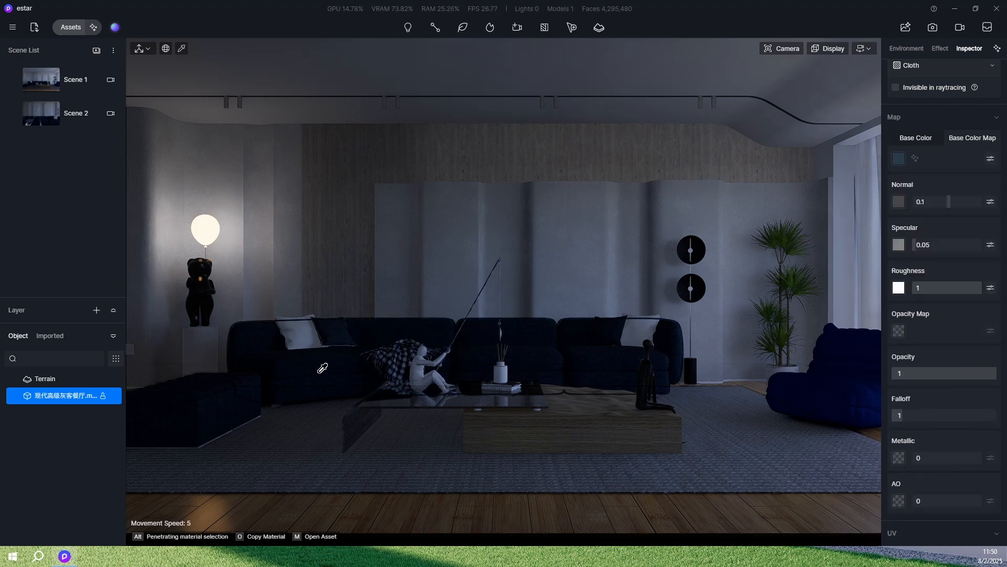
pyautogui.click(523, 512)
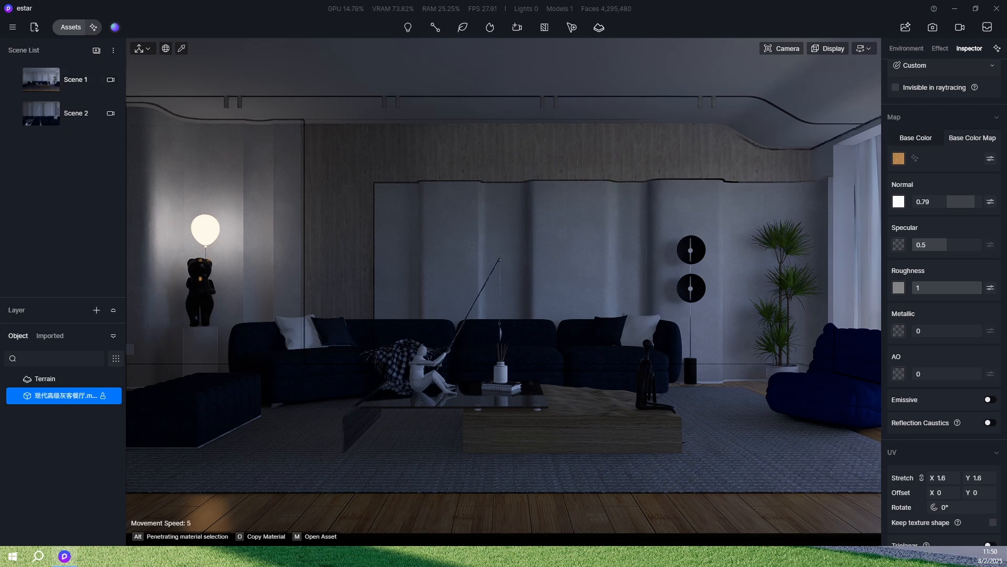
pyautogui.click(15, 81)
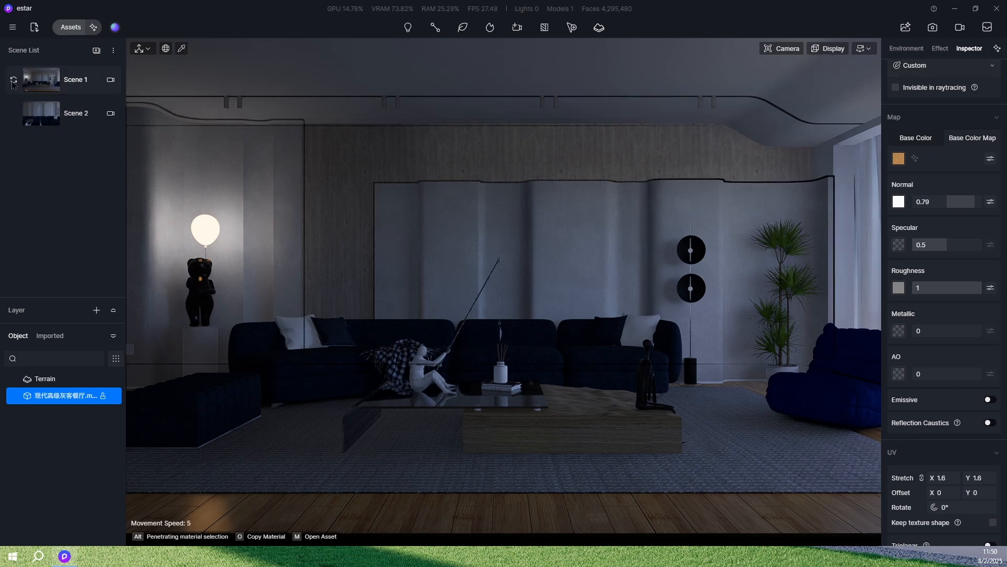
# Step: Set up image rendering with a 16:9 aspect ratio and display the composition grid
pyautogui.click(933, 29)
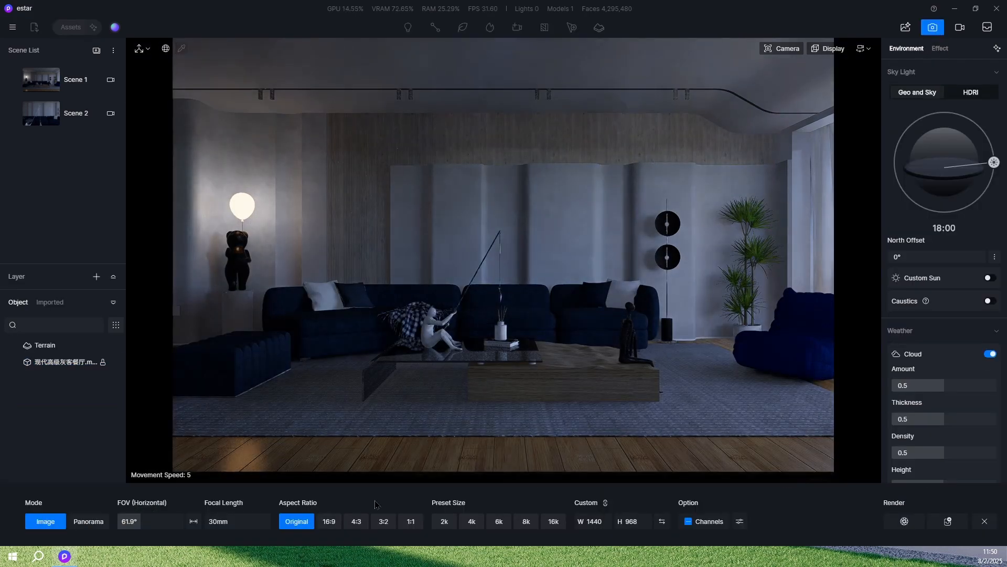
pyautogui.click(330, 522)
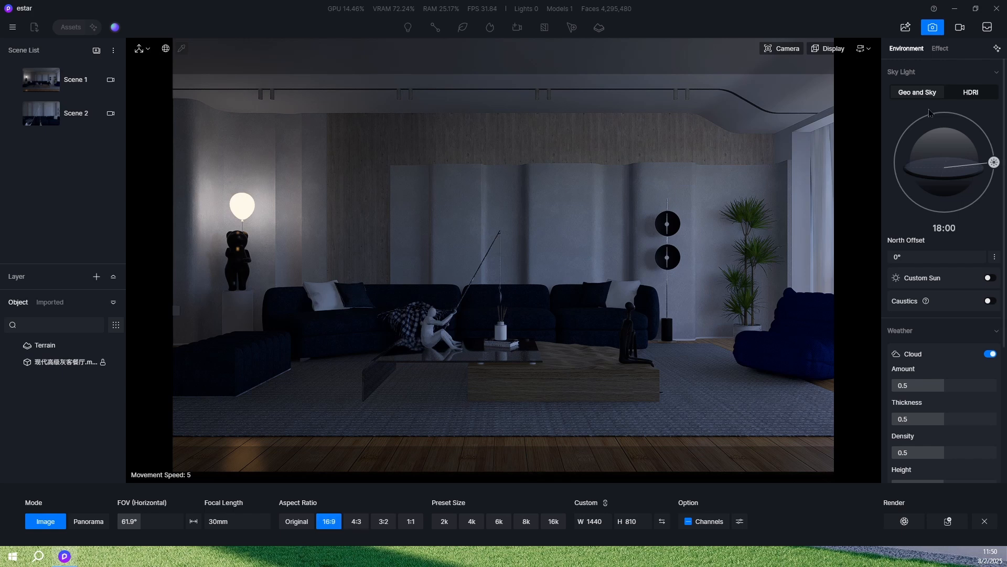
pyautogui.click(831, 50)
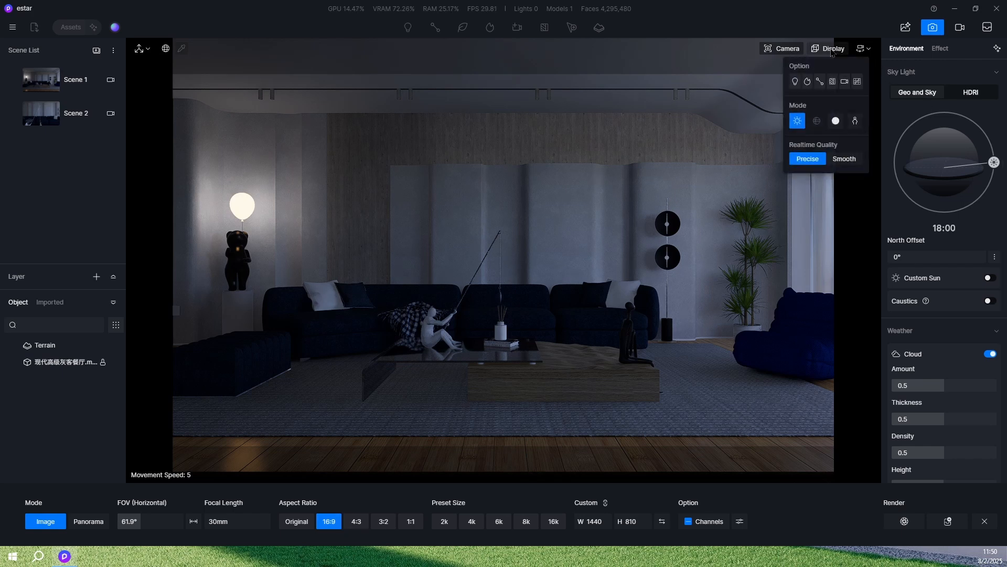
pyautogui.click(859, 83)
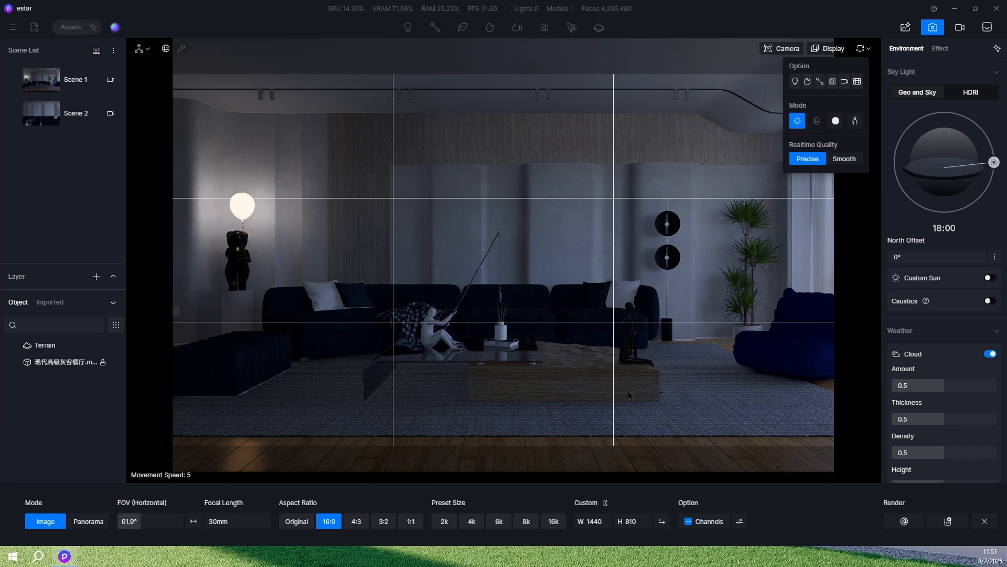
# Step: Pull the camera back slightly and set its clipping plane distance to 255
pyautogui.scroll(-1, 601, 364)
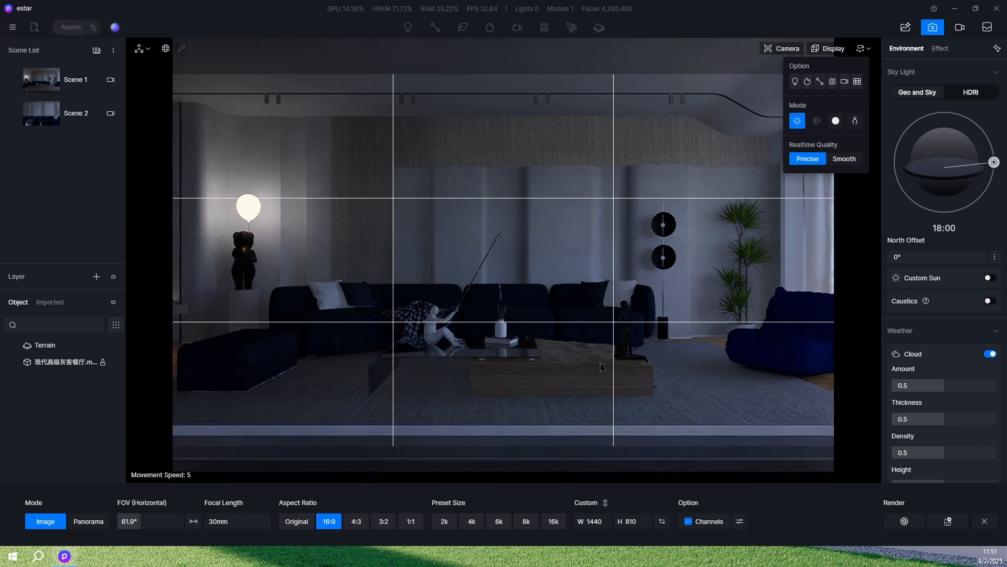
pyautogui.click(782, 48)
pyautogui.click(786, 157)
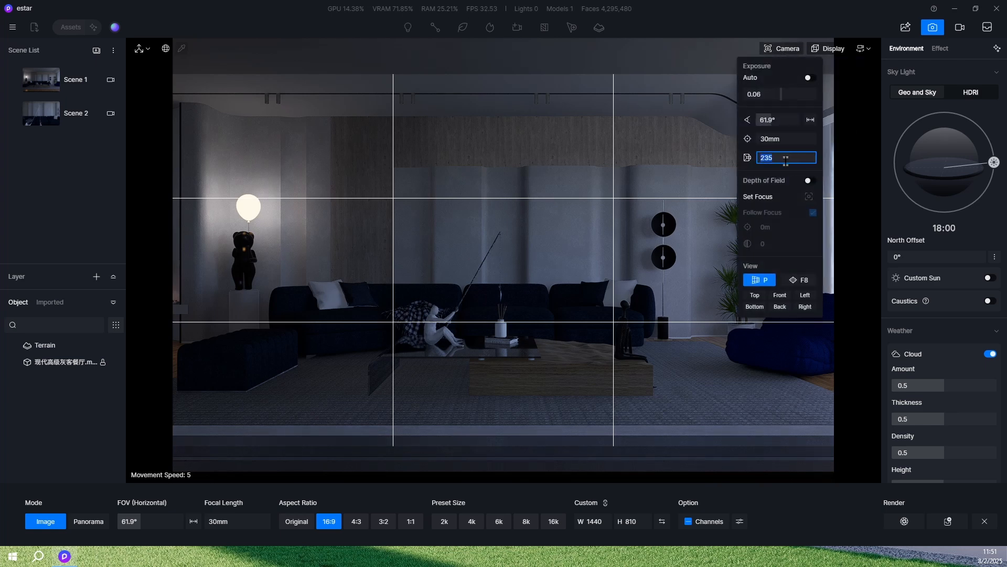
pyautogui.write('240')
pyautogui.press('Return')
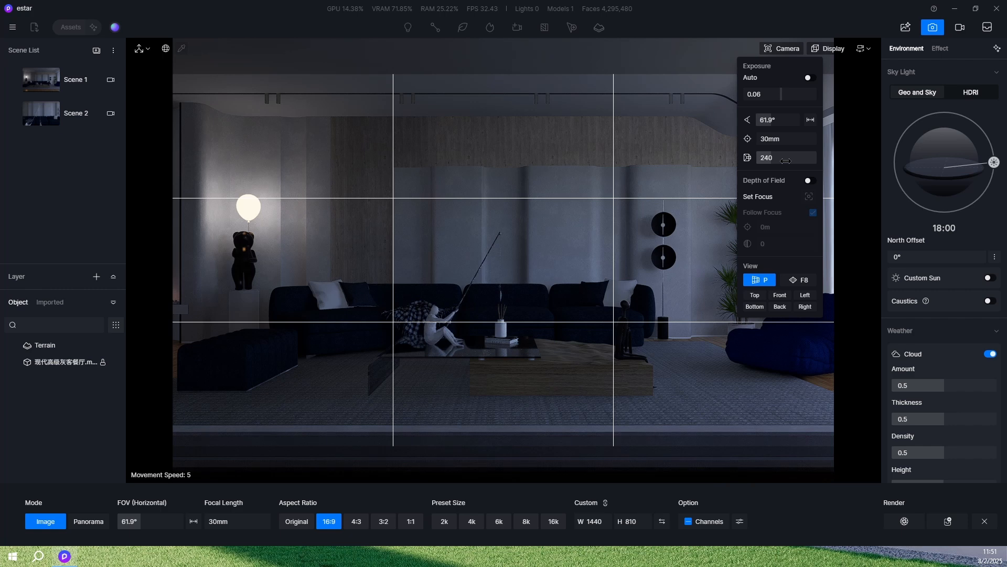
pyautogui.click(785, 160)
pyautogui.write('1')
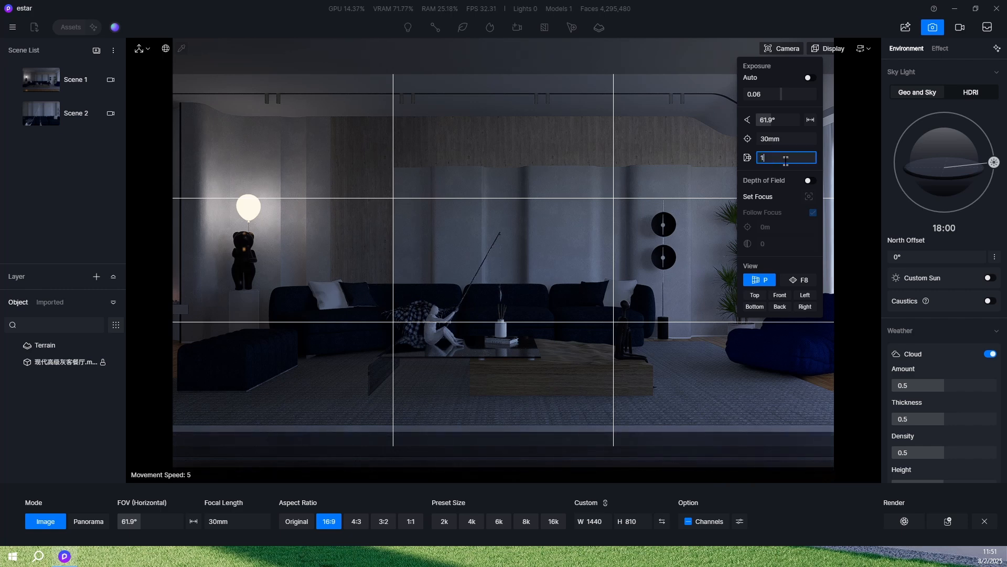
pyautogui.write('250')
pyautogui.press('Return')
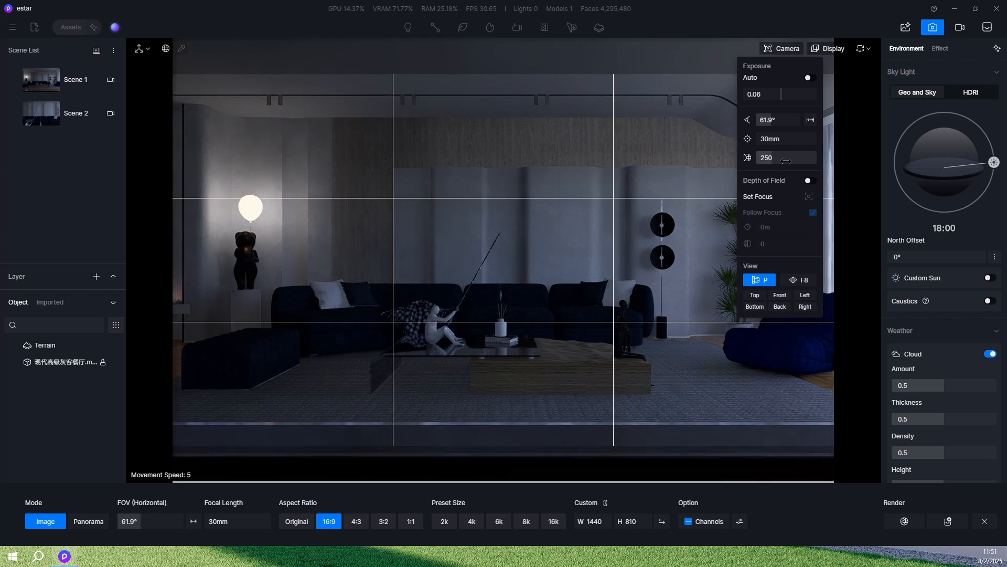
pyautogui.click(786, 158)
pyautogui.write('255')
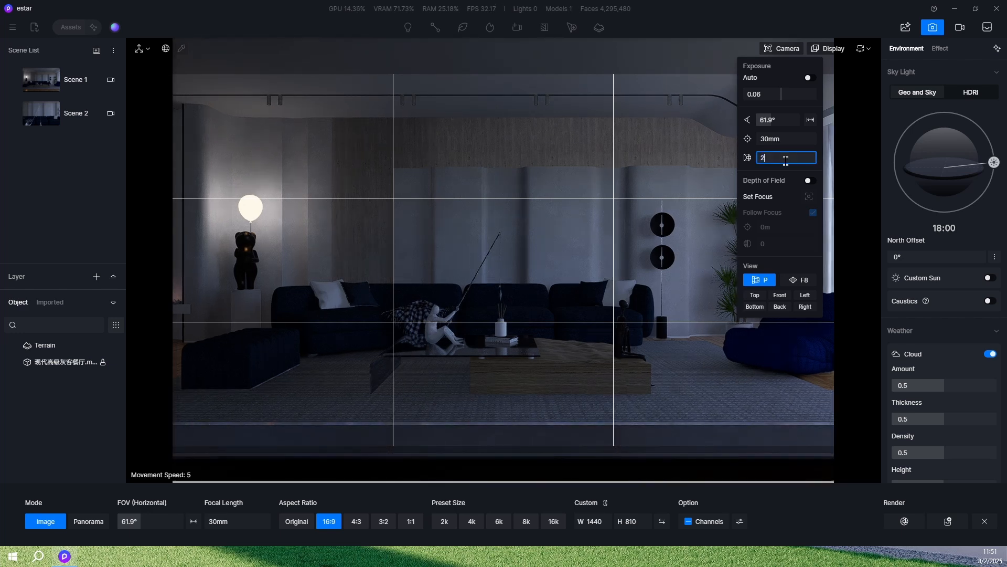
pyautogui.press('Return')
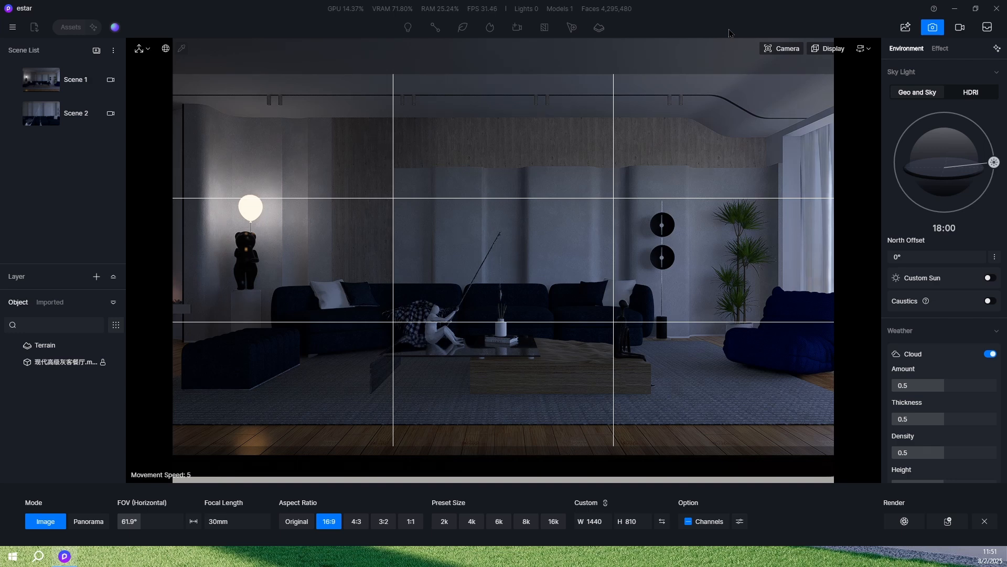
# Step: Set the fly navigation speed to 1 and shift the camera sideways to fine-tune the framing of the sofa and coffee table
pyautogui.press('d')
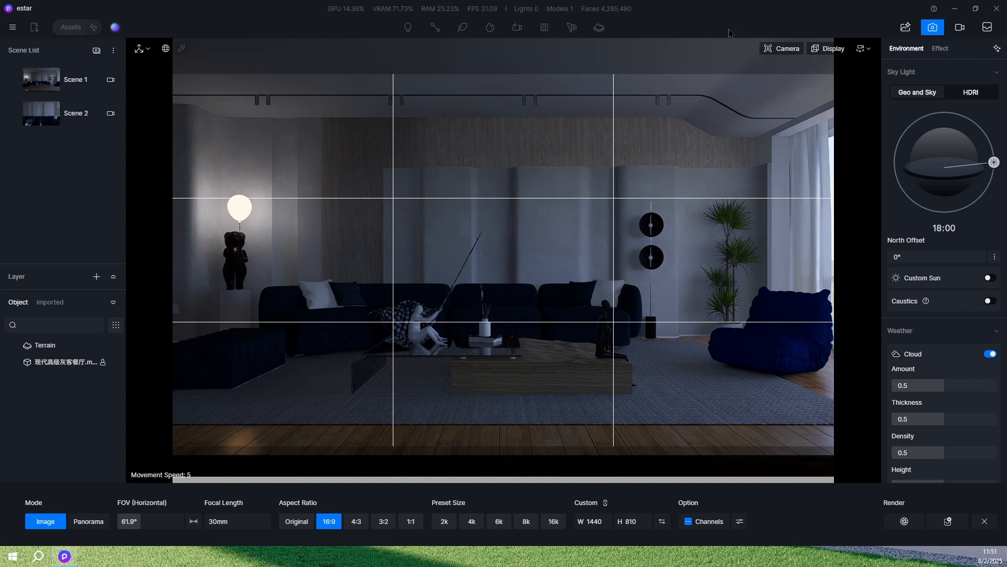
pyautogui.press('a')
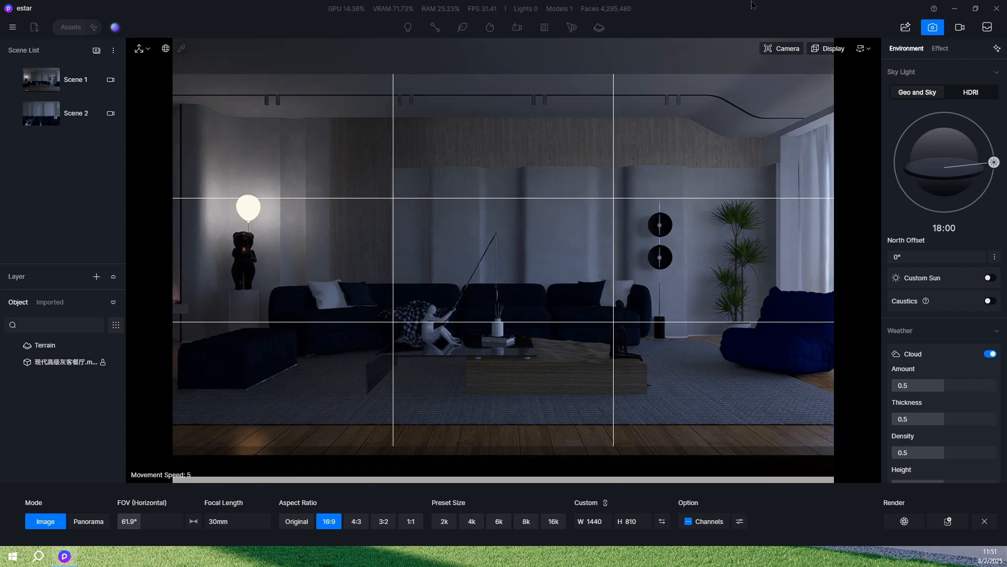
pyautogui.click(864, 48)
pyautogui.click(829, 96)
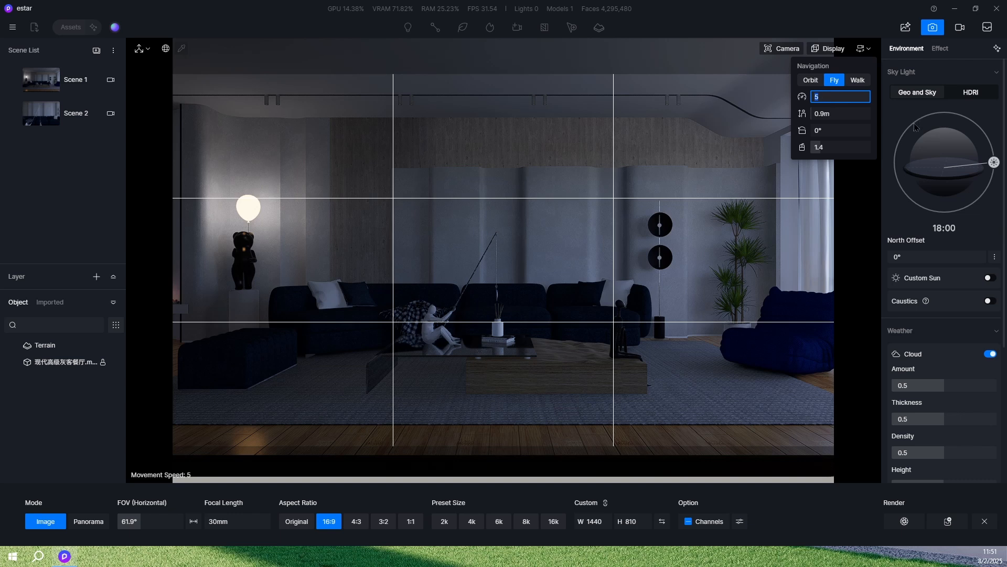
pyautogui.press('Return')
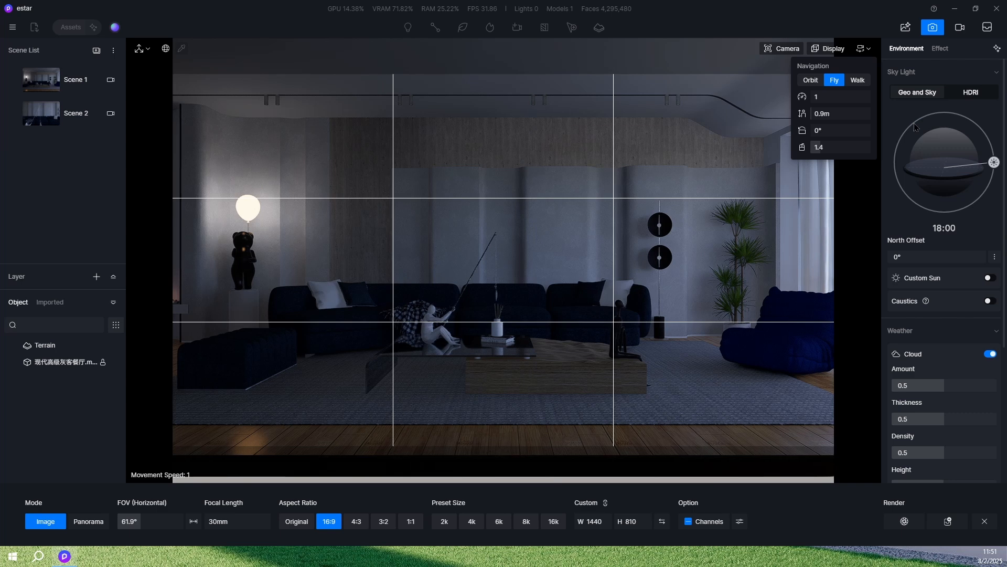
pyautogui.press('d')
pyautogui.press('d')
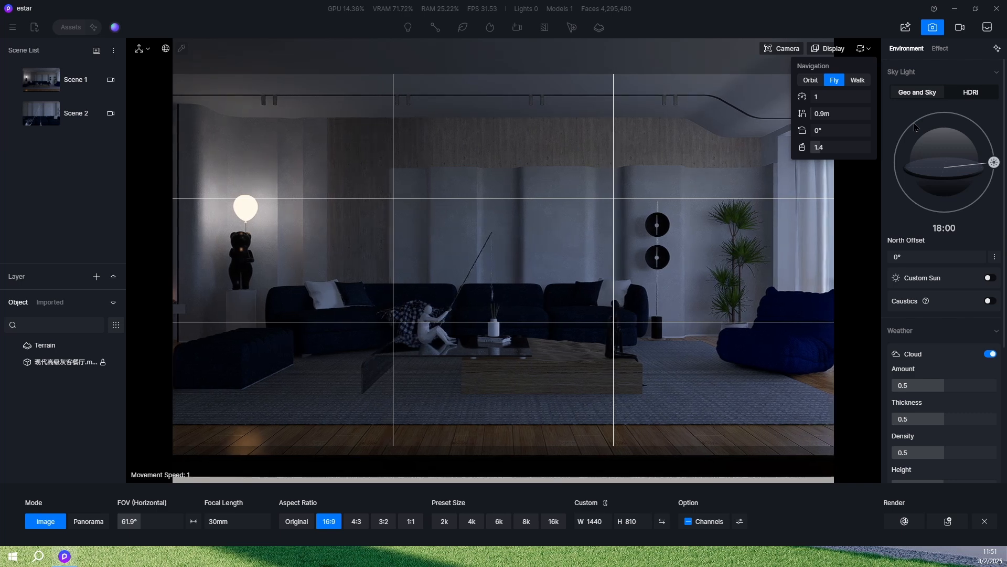
pyautogui.press('d')
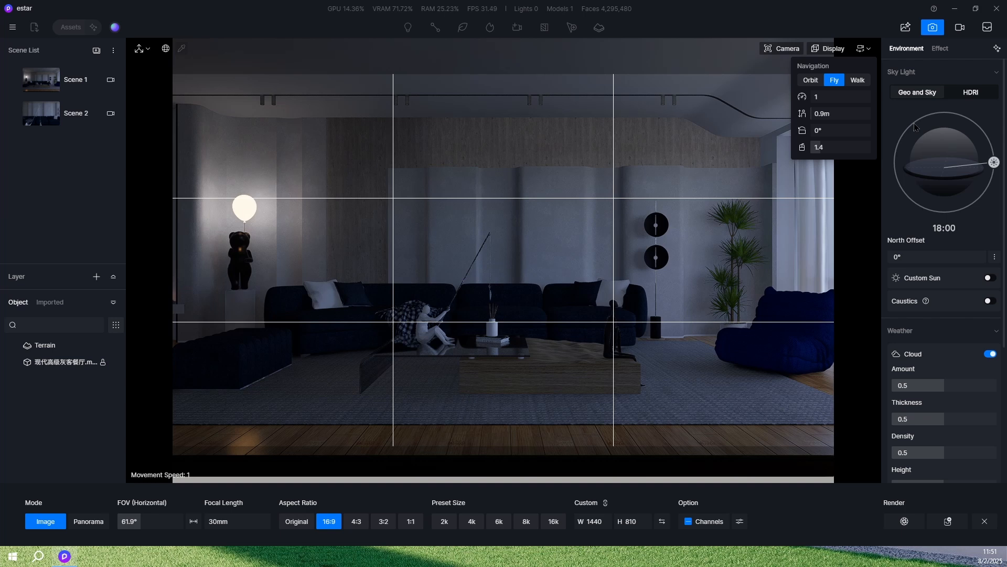
pyautogui.press('a')
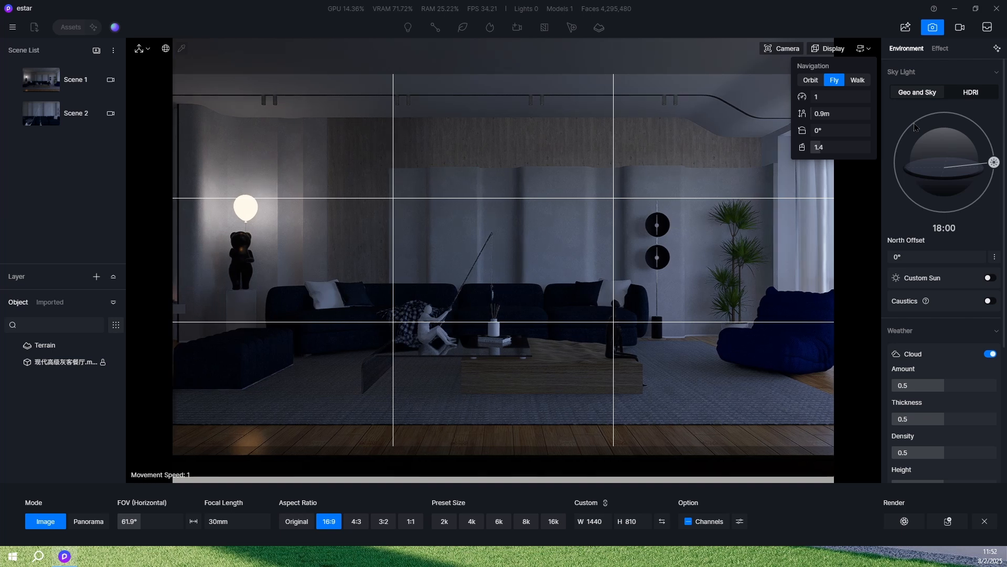
pyautogui.press('a')
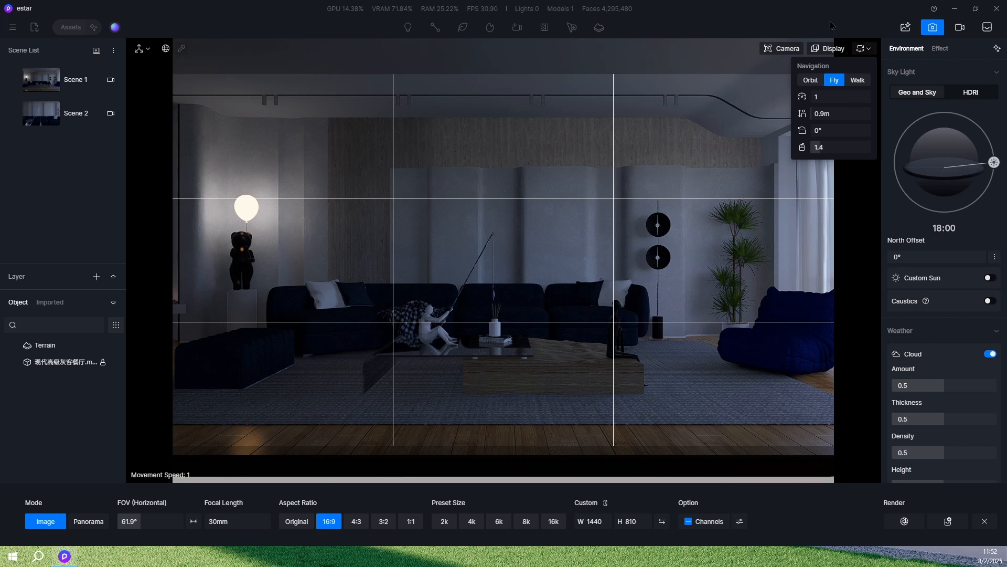
# Step: Set the camera's manual exposure to 0.2
pyautogui.moveTo(782, 48)
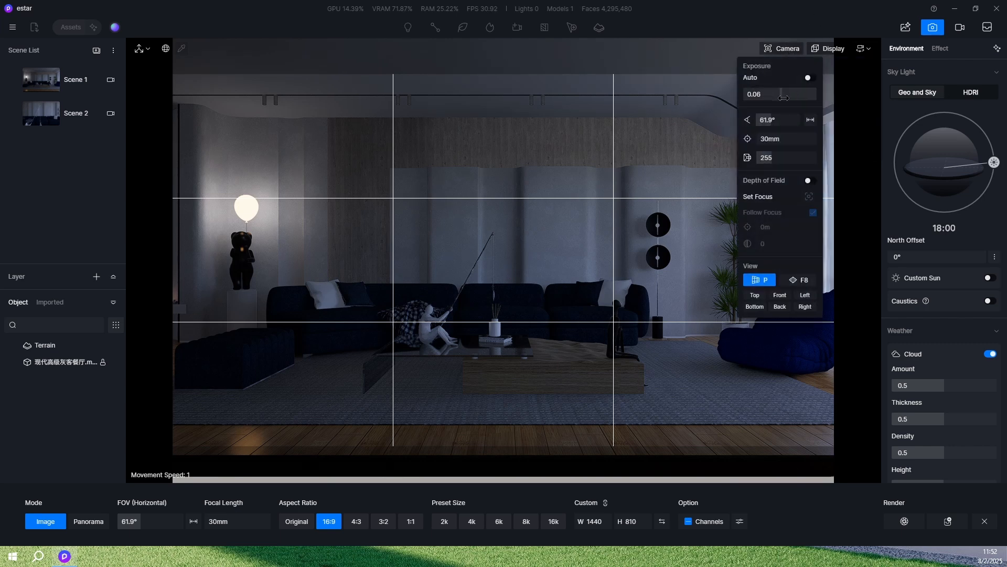
pyautogui.moveTo(783, 98); pyautogui.dragTo(788, 97)
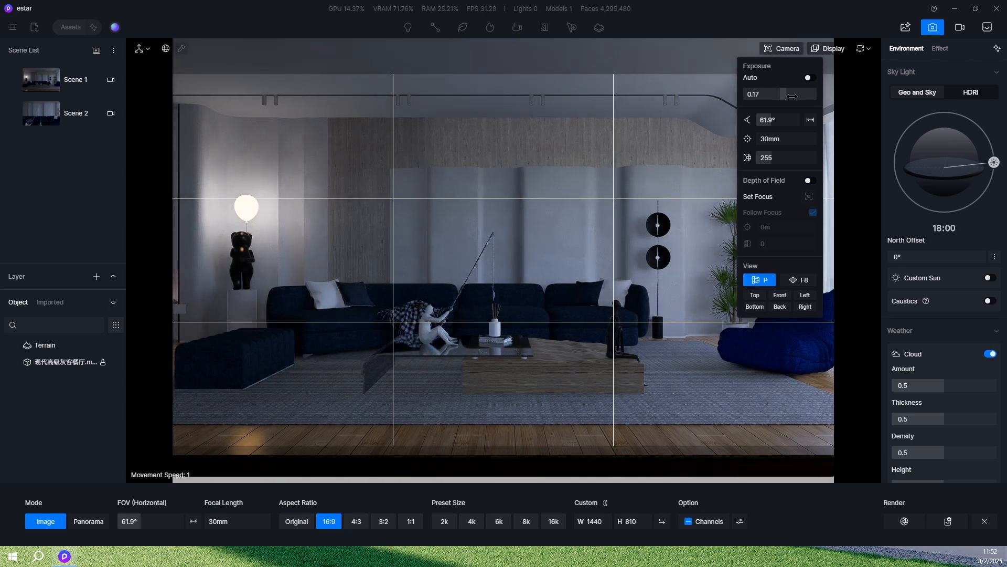
pyautogui.click(787, 96)
pyautogui.write('0.2')
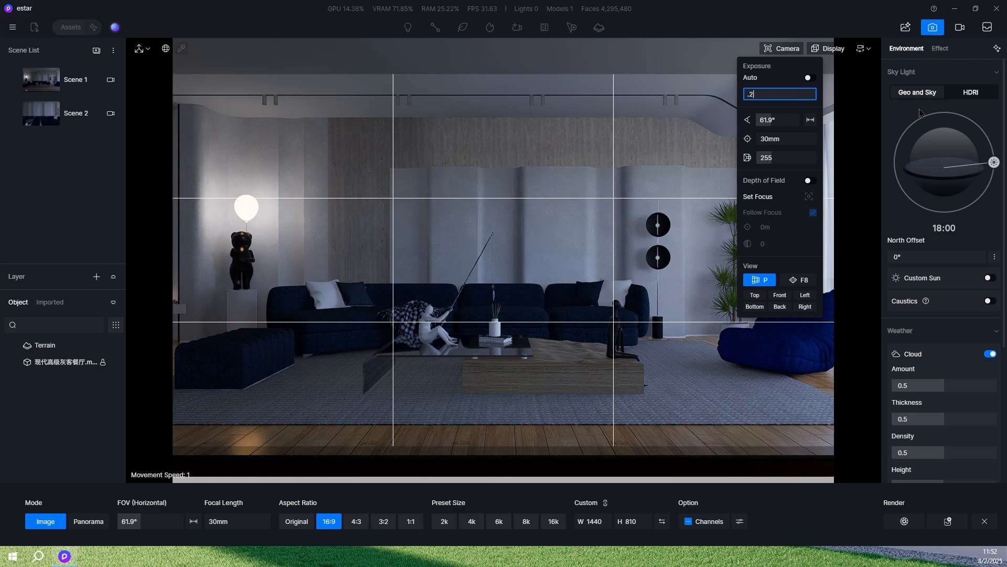
pyautogui.press('Return')
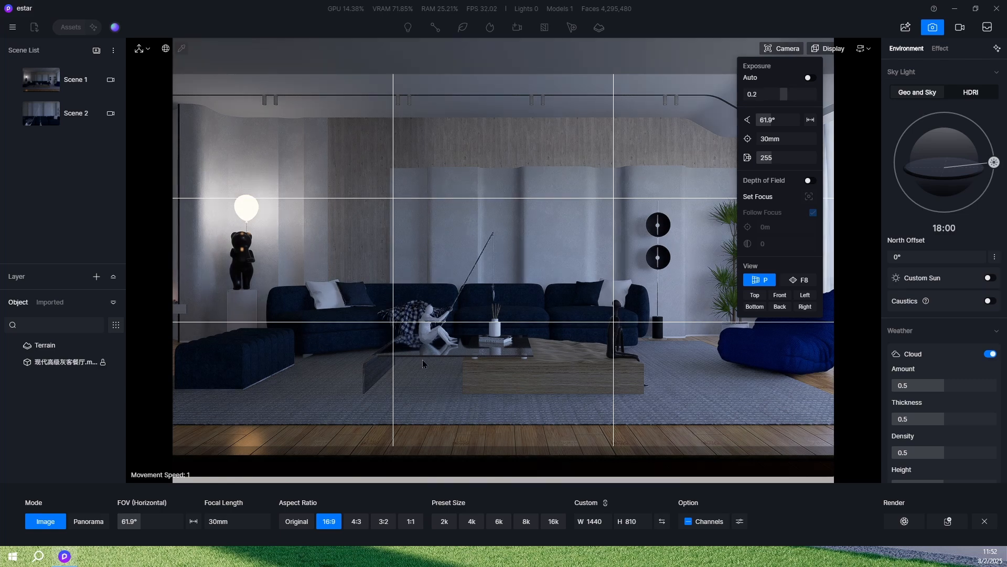
pyautogui.click(763, 3)
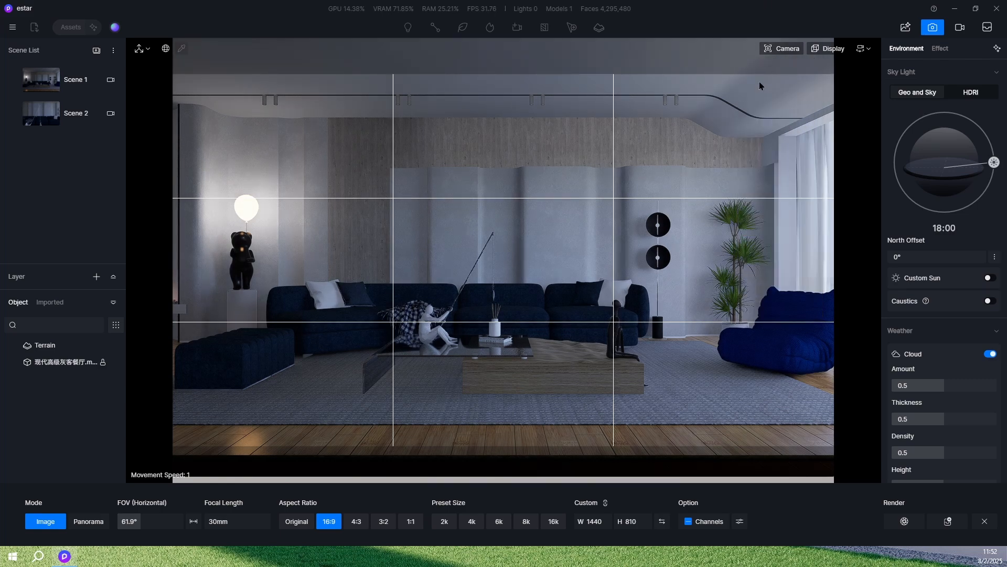
# Step: Give the ceiling track spotlights a near-black base color with metallic 0.32, specular 0.81 and roughness 0.16
pyautogui.click(544, 99)
pyautogui.click(913, 137)
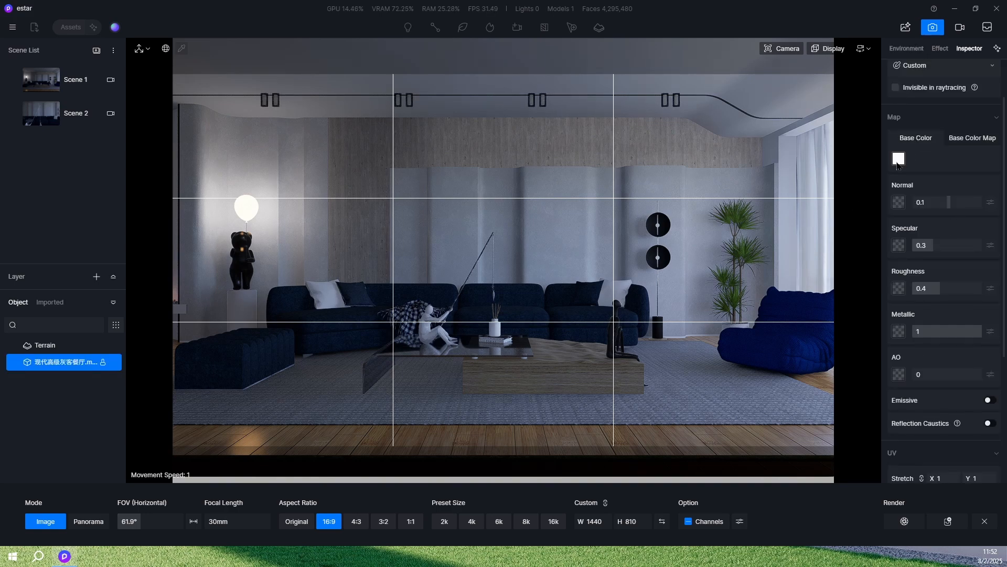
pyautogui.click(896, 162)
pyautogui.moveTo(894, 202); pyautogui.dragTo(882, 241)
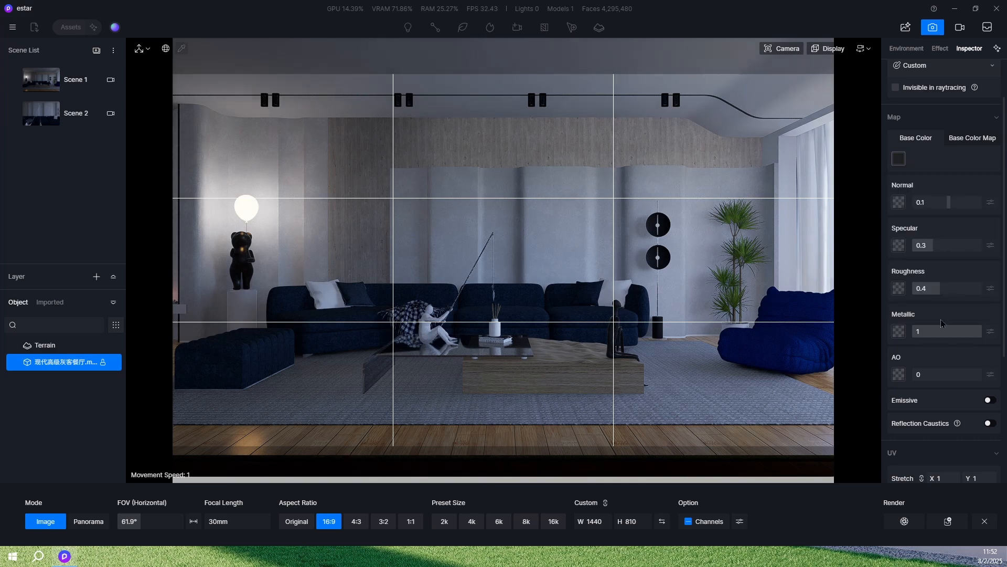
pyautogui.moveTo(962, 334); pyautogui.dragTo(922, 325)
pyautogui.moveTo(932, 246); pyautogui.dragTo(969, 251)
pyautogui.moveTo(969, 288); pyautogui.dragTo(925, 304)
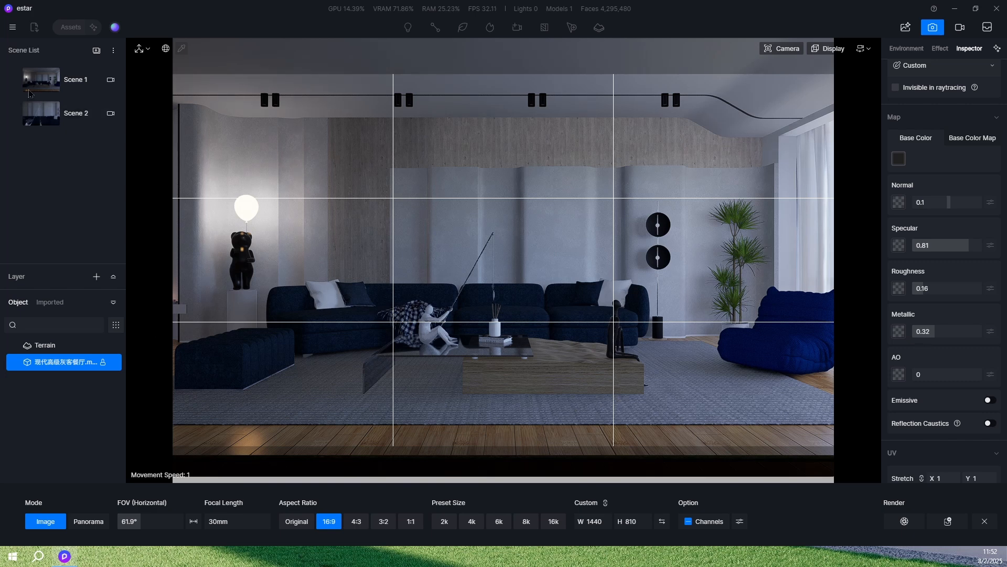
# Step: Update Scene 1 with the adjusted view and set the image output to the 2k preset with channels disabled
pyautogui.moveTo(15, 84)
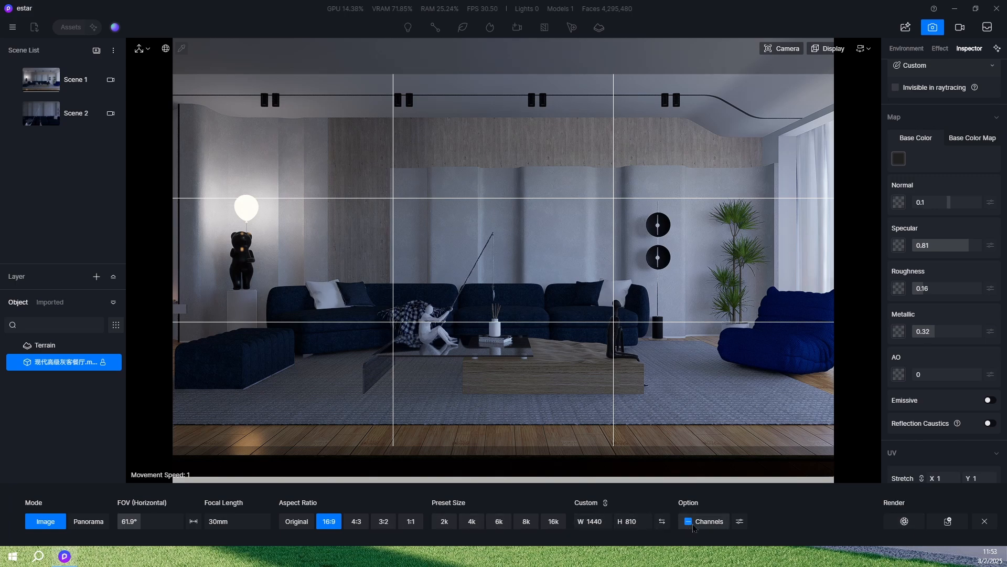
pyautogui.click(447, 526)
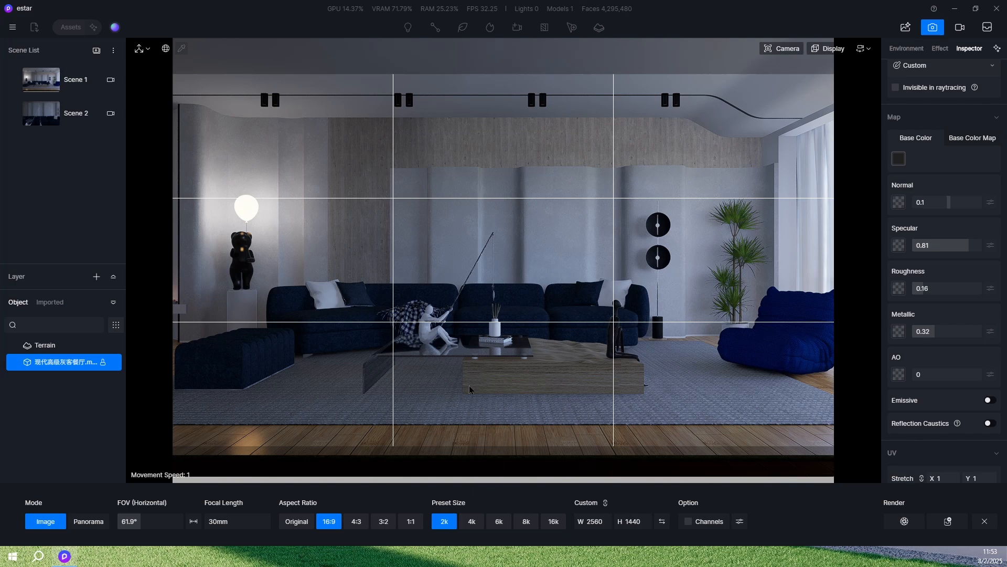
# Step: Inspect the material settings of the potted plant's foliage and the wood floor
pyautogui.click(734, 211)
pyautogui.scroll(2, 957, 108)
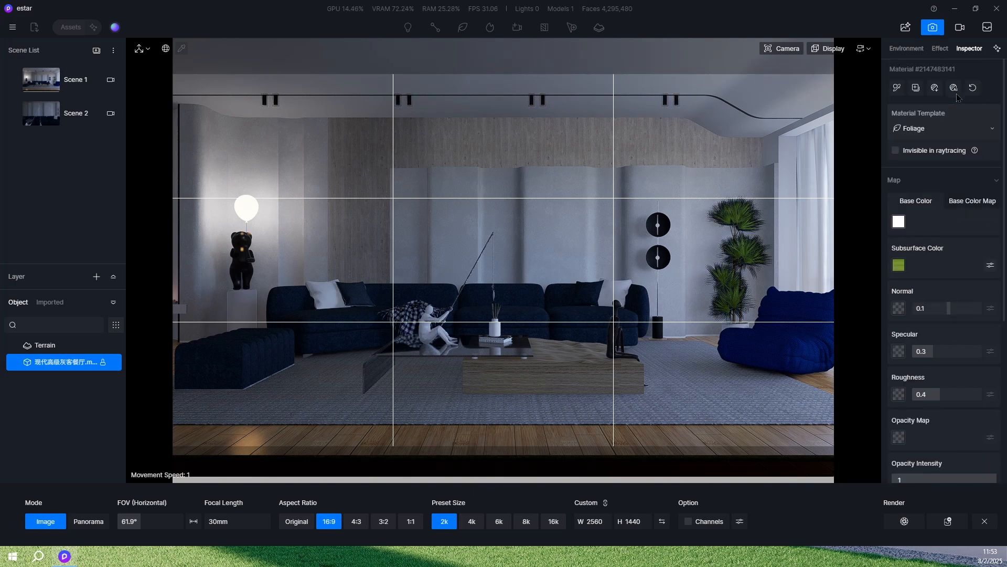
pyautogui.click(762, 436)
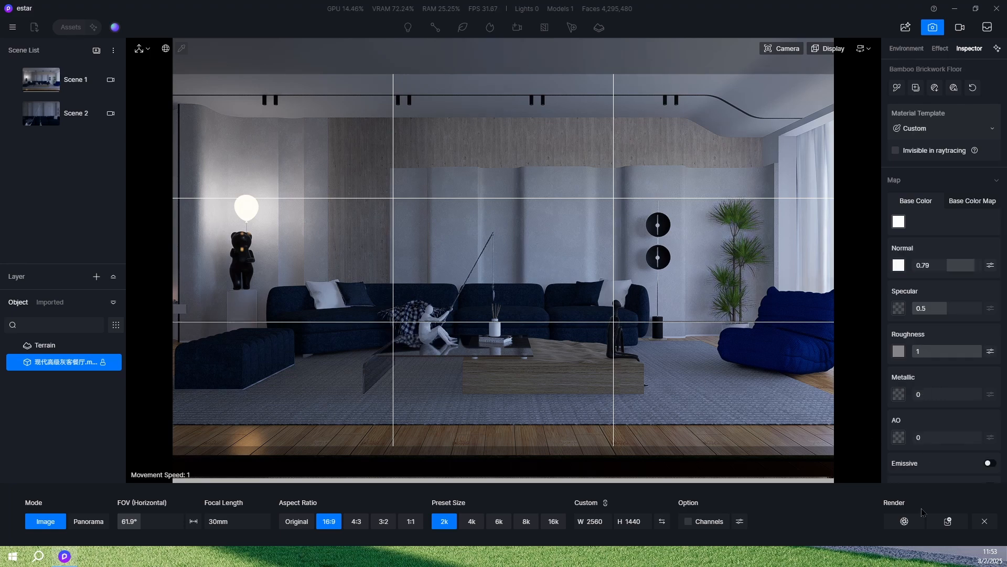
# Step: Render the 2k image, save it as the PNG file Image(70), and dismiss the completion dialog
pyautogui.click(905, 521)
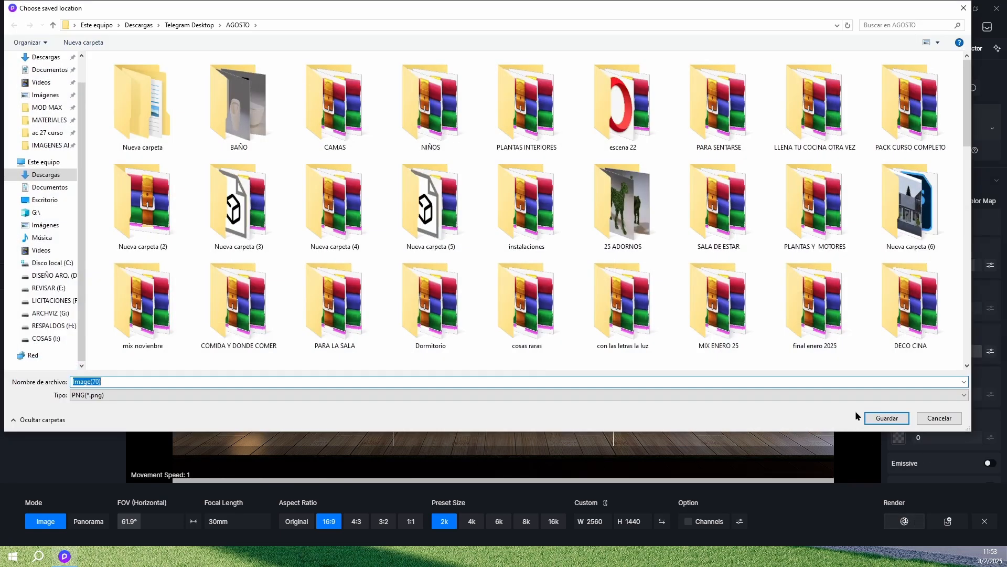
pyautogui.click(887, 417)
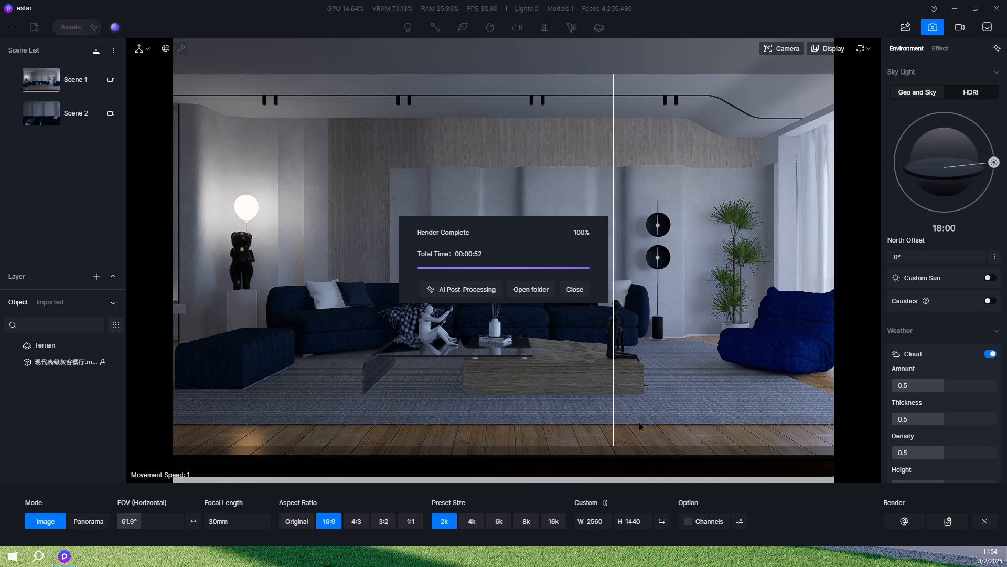
pyautogui.click(575, 290)
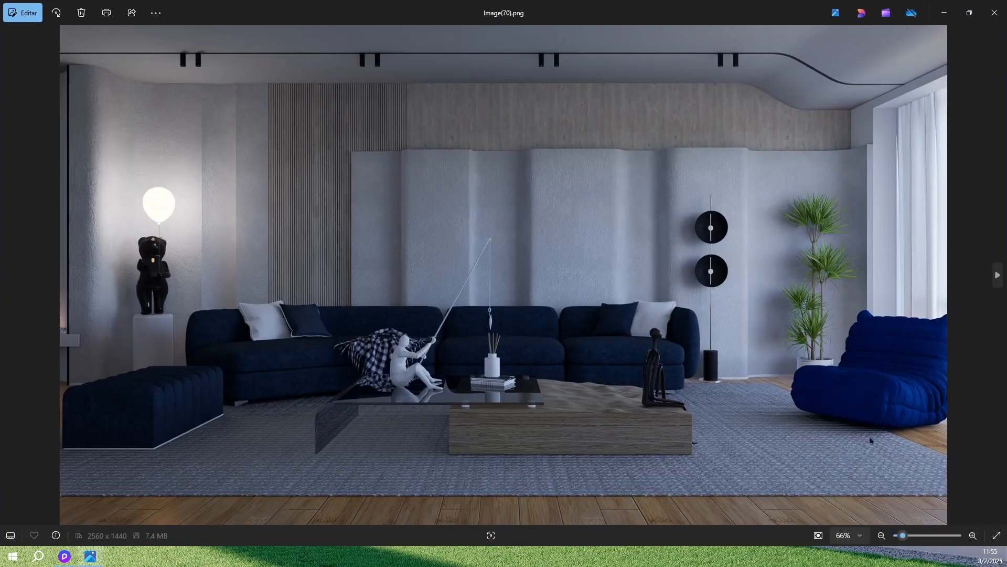
# Step: Review the rendered image Image(70).png full screen, minimize the viewer and exit the image output mode
pyautogui.click(997, 535)
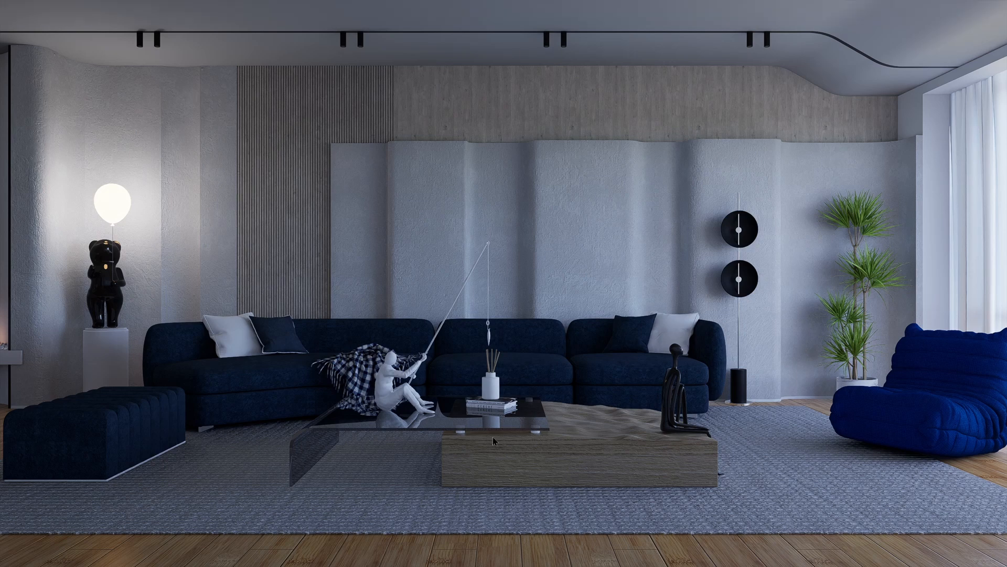
pyautogui.click(943, 13)
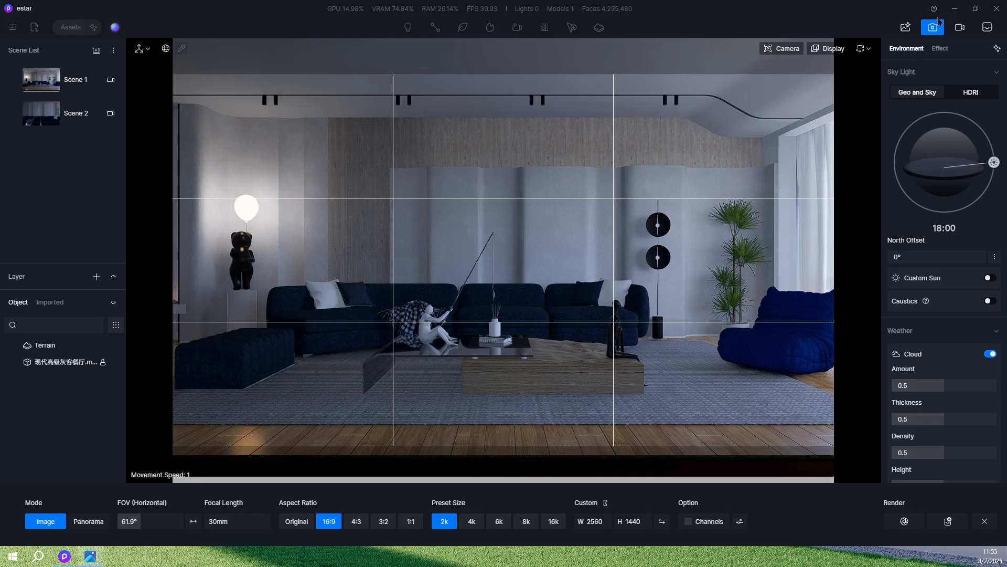
pyautogui.click(984, 521)
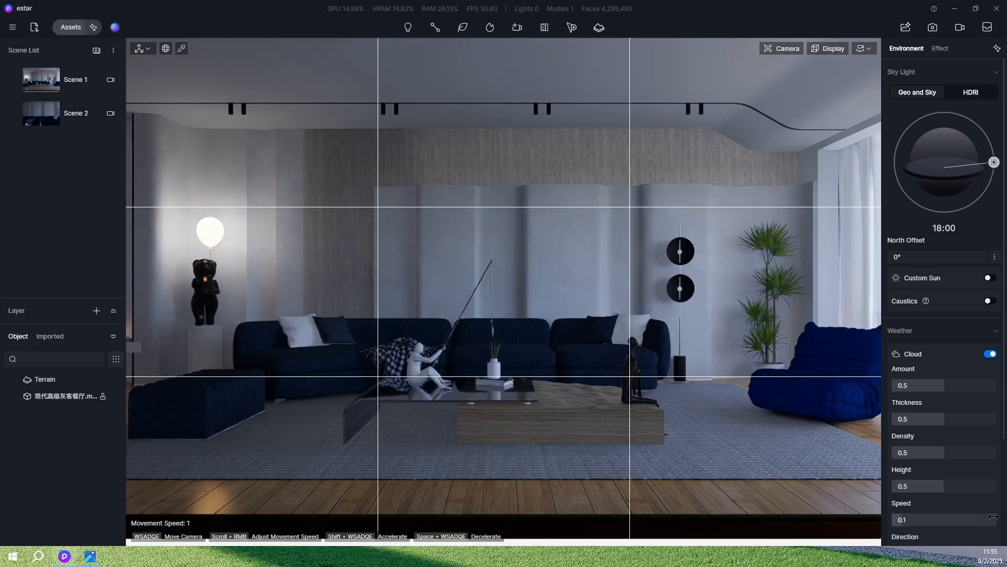
# Step: Give the small supports under the glass tabletop a light-gray base color of value 70, metallic 1, roughness 0.08 and specular 0.77
pyautogui.scroll(5, 521, 436)
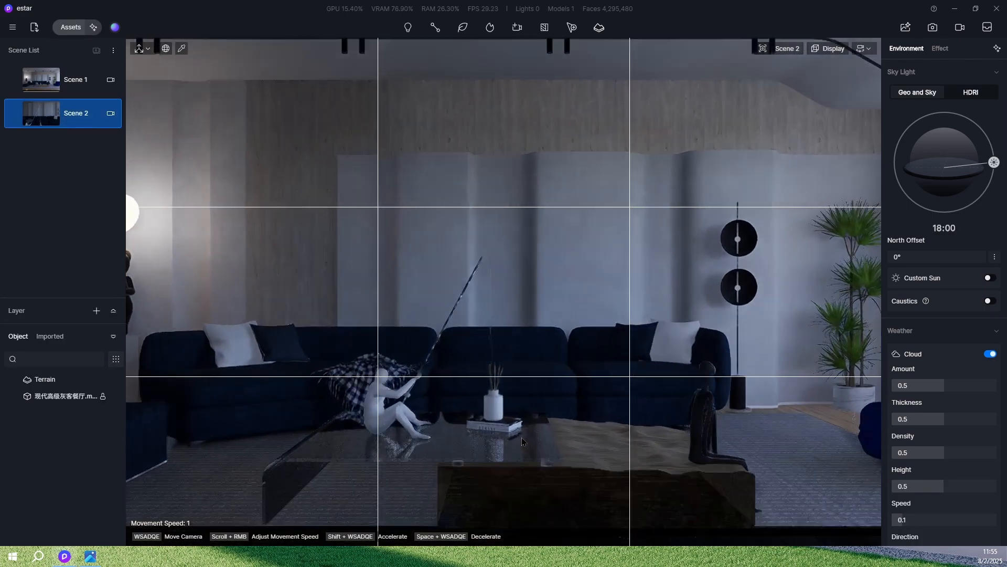
pyautogui.scroll(-1, 526, 428)
pyautogui.scroll(-5, 526, 428)
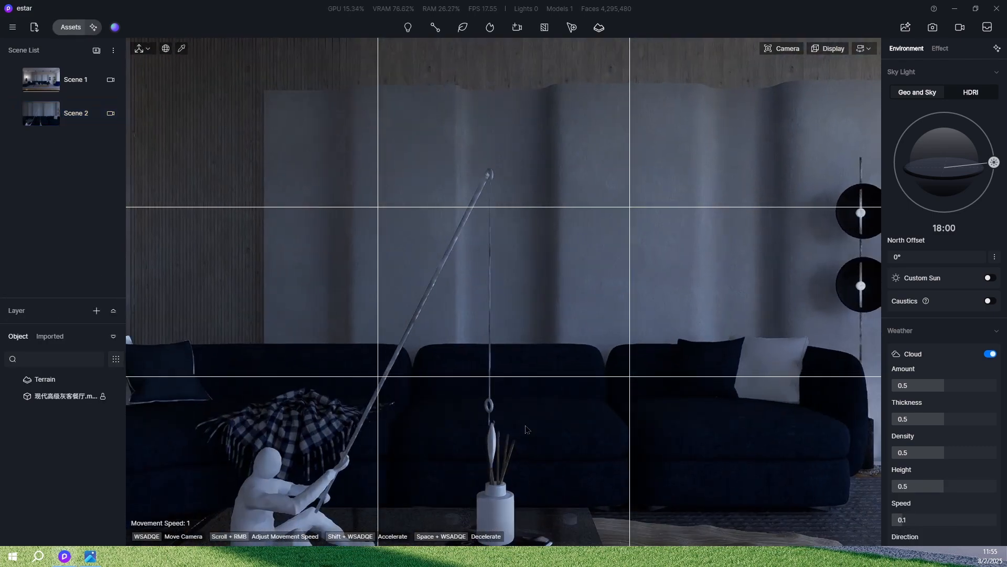
pyautogui.press('q')
pyautogui.press('q')
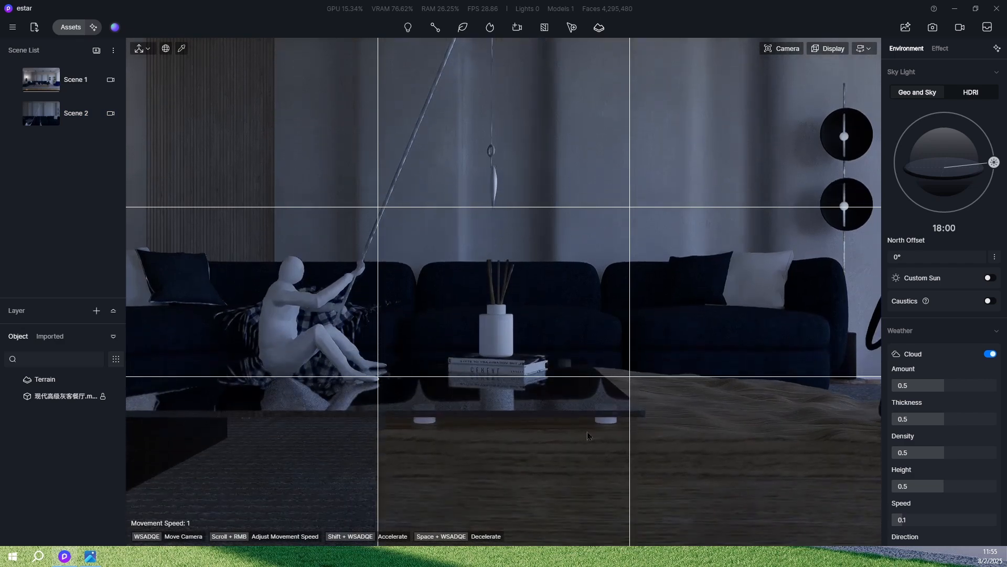
pyautogui.press('i')
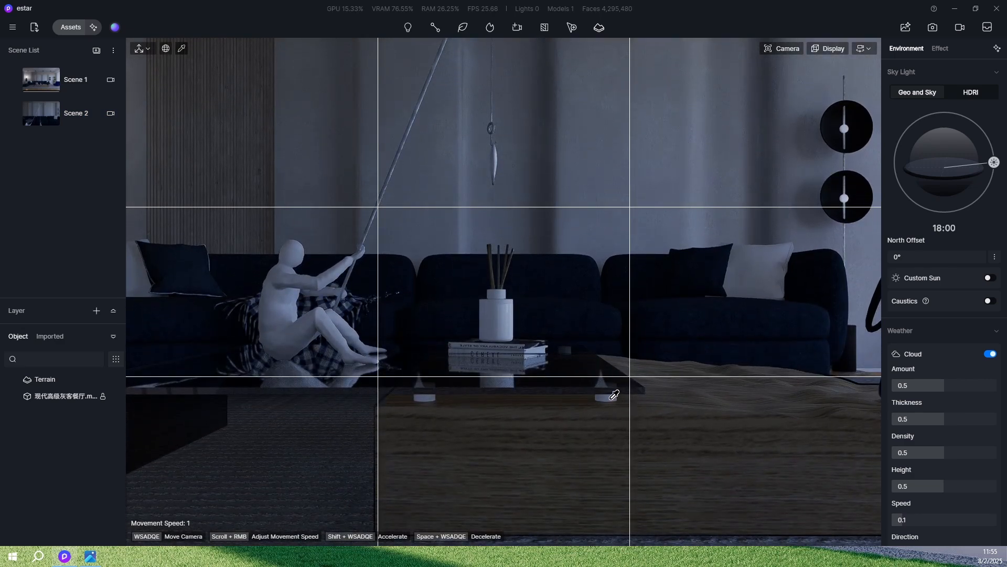
pyautogui.click(613, 394)
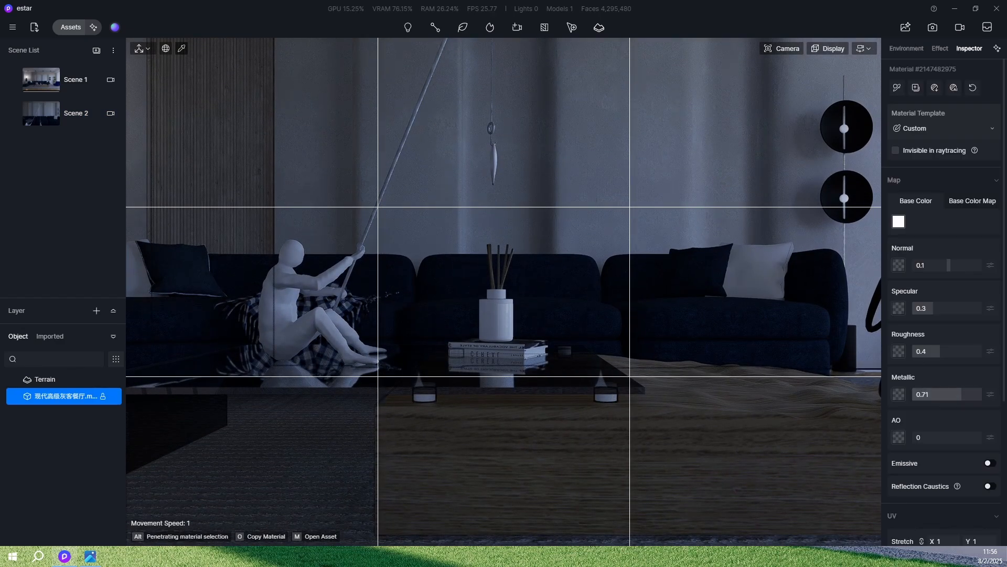
pyautogui.moveTo(962, 394); pyautogui.dragTo(984, 394)
pyautogui.moveTo(924, 351)
pyautogui.mouseDown()
pyautogui.moveTo(976, 351)
pyautogui.moveTo(918, 351)
pyautogui.mouseUp()
pyautogui.moveTo(922, 308); pyautogui.dragTo(970, 313)
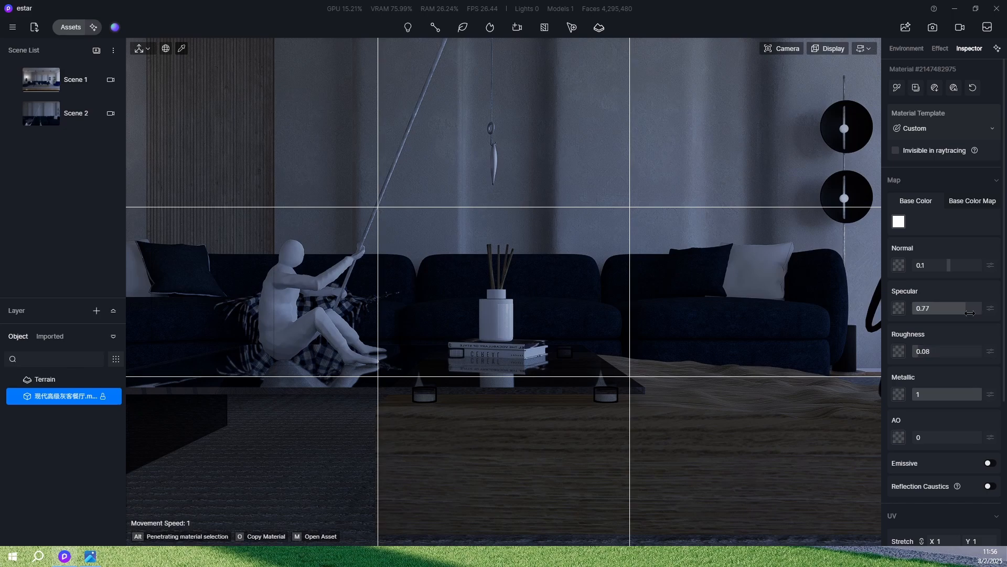
pyautogui.click(898, 222)
pyautogui.moveTo(895, 260); pyautogui.dragTo(892, 279)
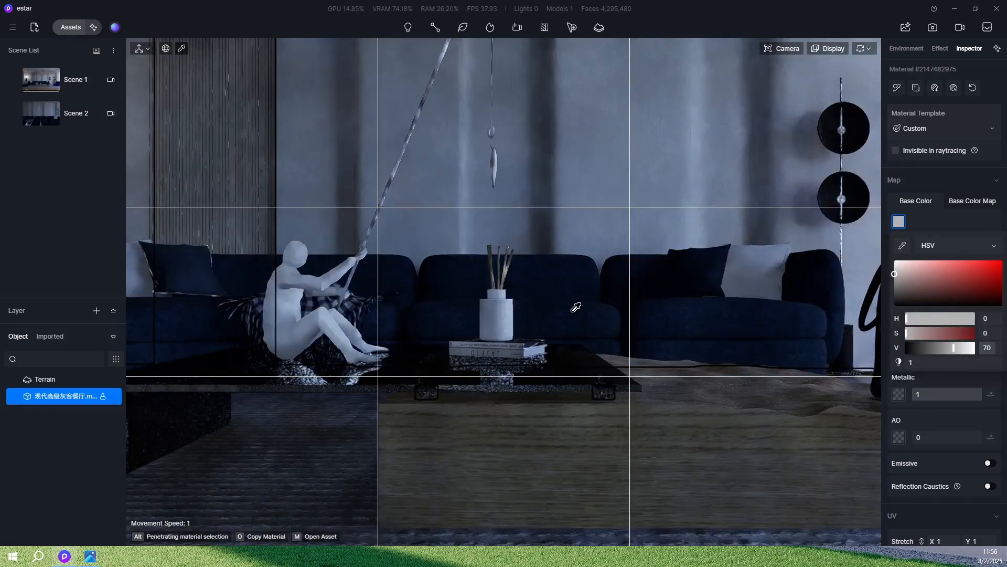
# Step: Replace the blue armchair's material with the Beige Linen fabric from the online asset library
pyautogui.moveTo(576, 308); pyautogui.dragTo(464, 354, button='right')
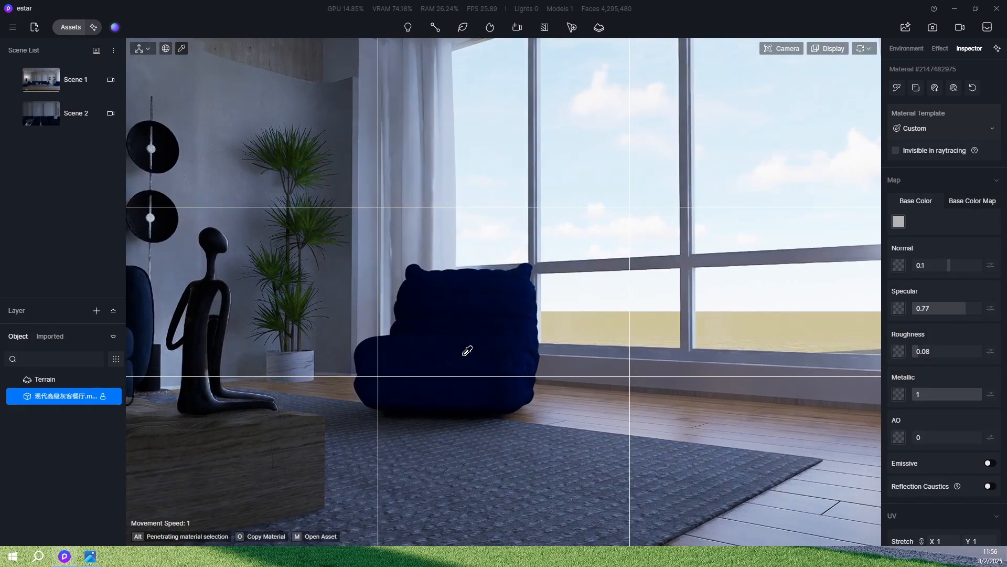
pyautogui.click(475, 352)
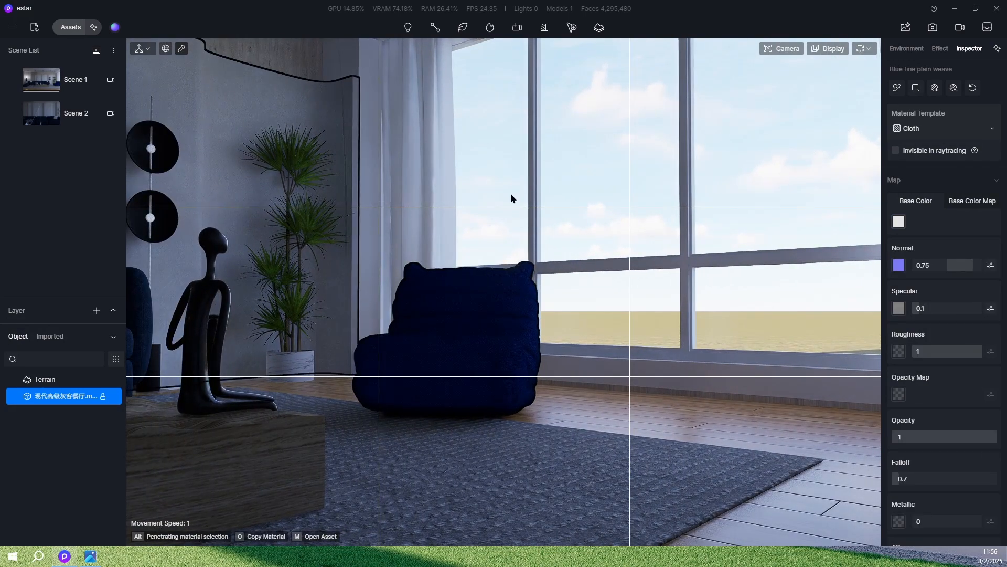
pyautogui.press('m')
pyautogui.moveTo(470, 401); pyautogui.dragTo(439, 86)
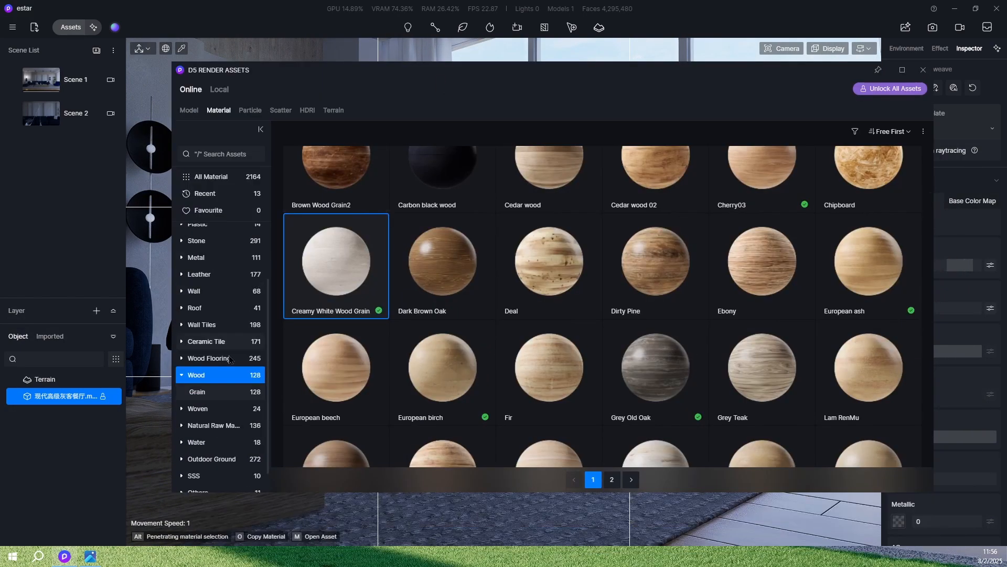
pyautogui.scroll(3, 205, 301)
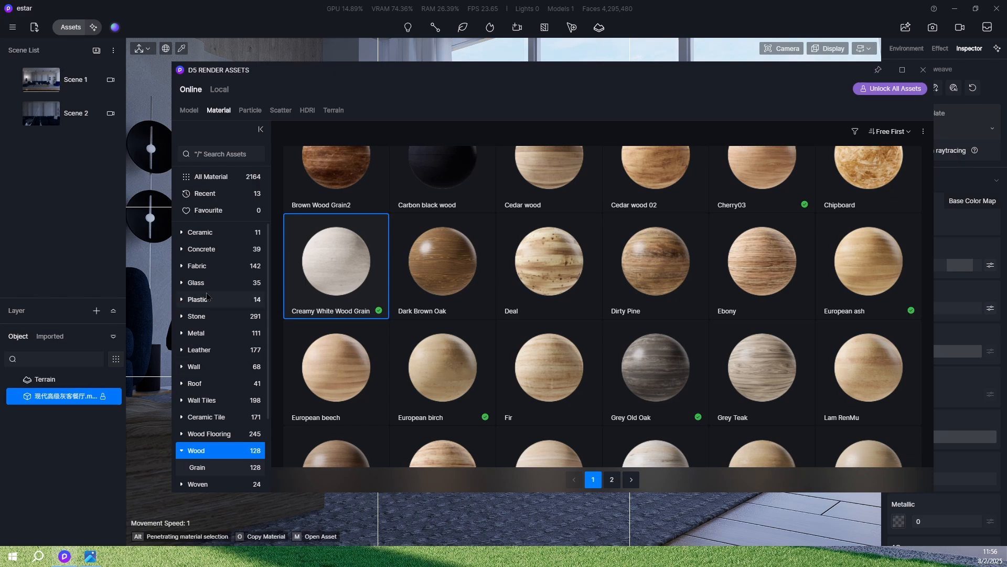
pyautogui.click(198, 266)
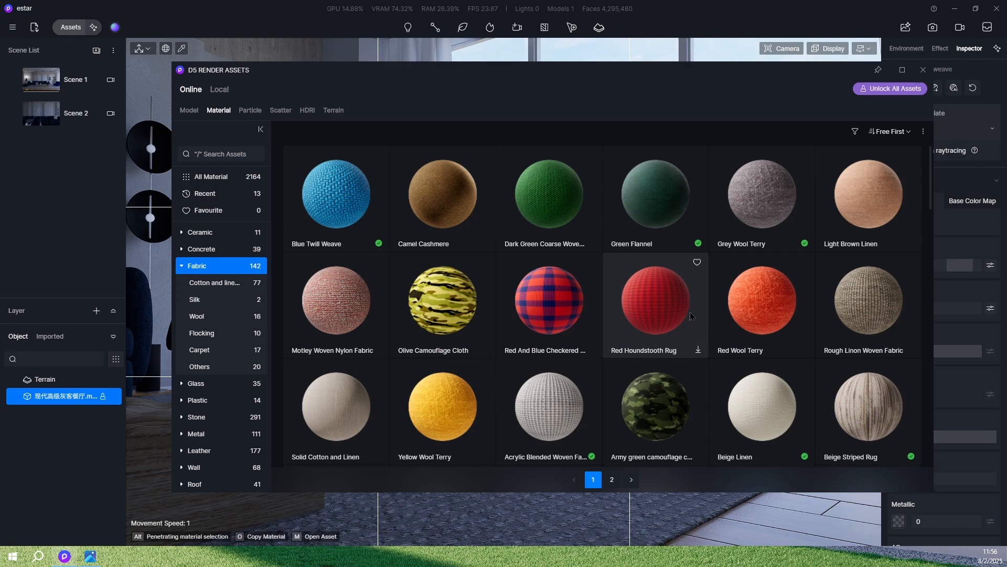
pyautogui.moveTo(646, 121); pyautogui.dragTo(373, 99)
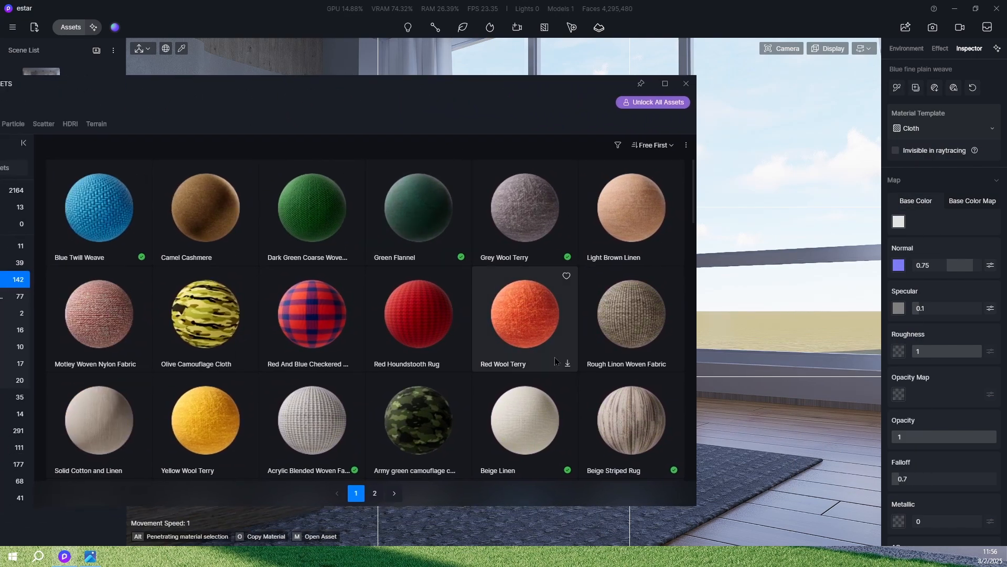
pyautogui.click(537, 434)
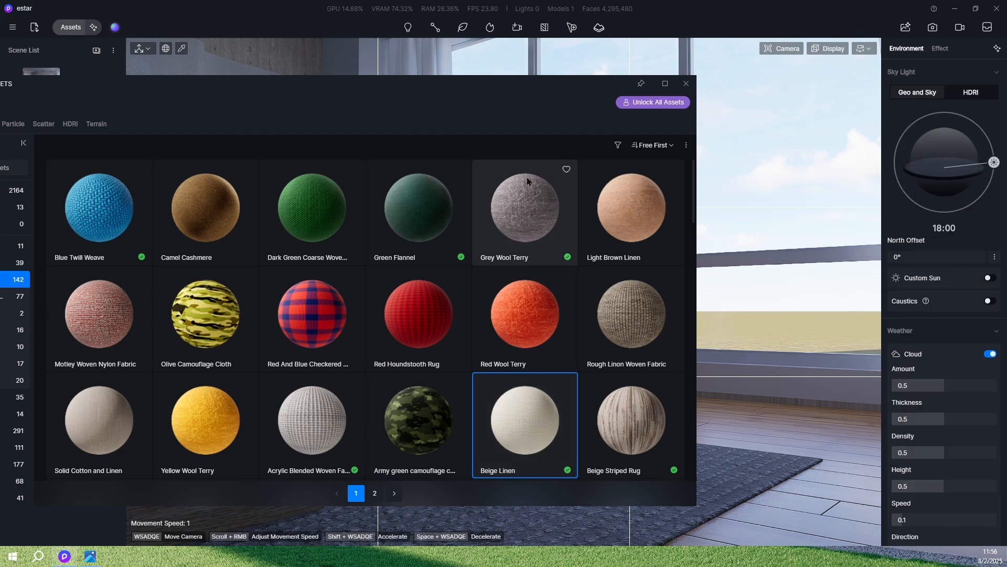
pyautogui.moveTo(434, 105); pyautogui.dragTo(134, 104)
pyautogui.click(503, 349)
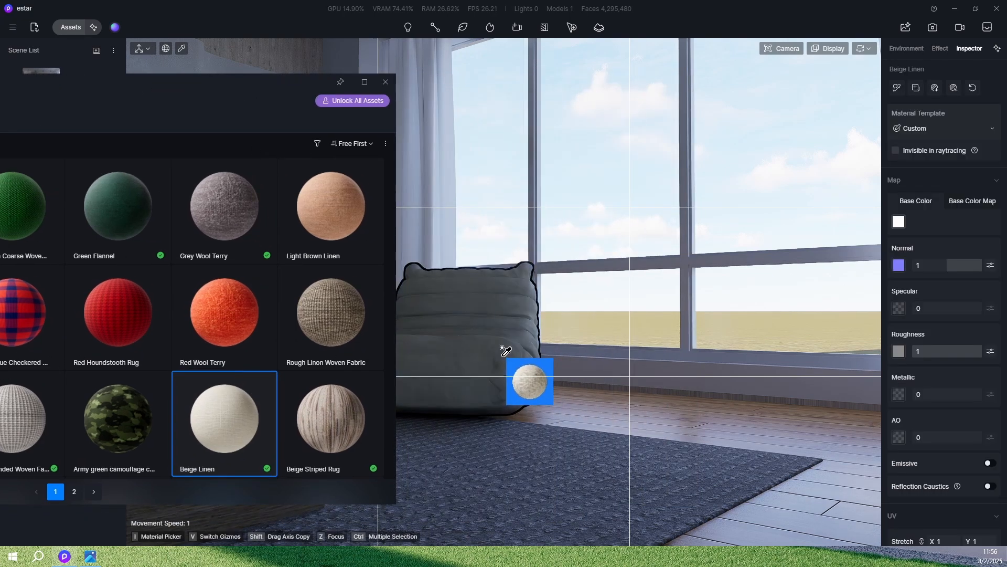
pyautogui.scroll(5, 504, 346)
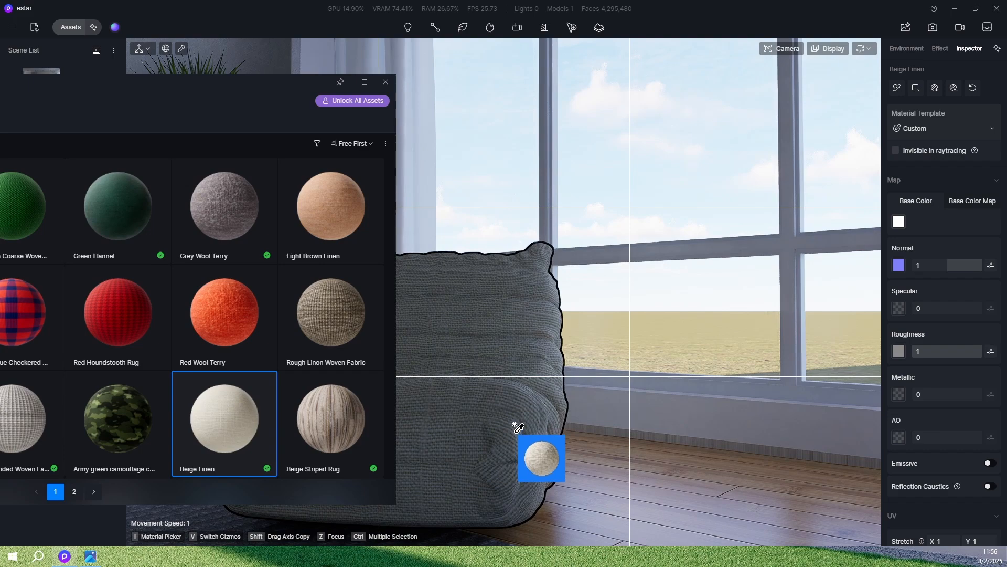
# Step: Pick the Blue linen fabric from the asset library and try to apply it to the armchair
pyautogui.scroll(-3, 225, 315)
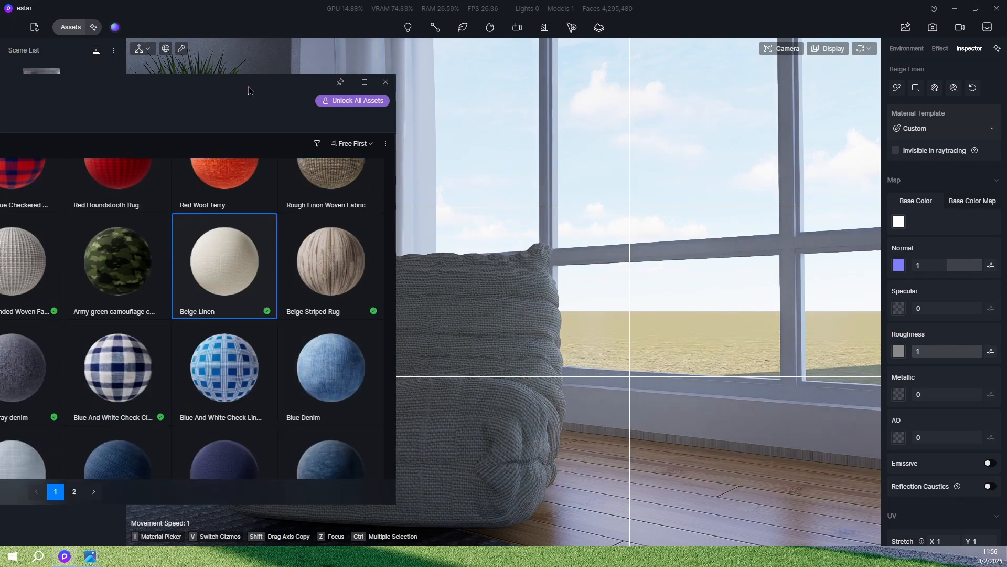
pyautogui.moveTo(246, 91); pyautogui.dragTo(404, 76)
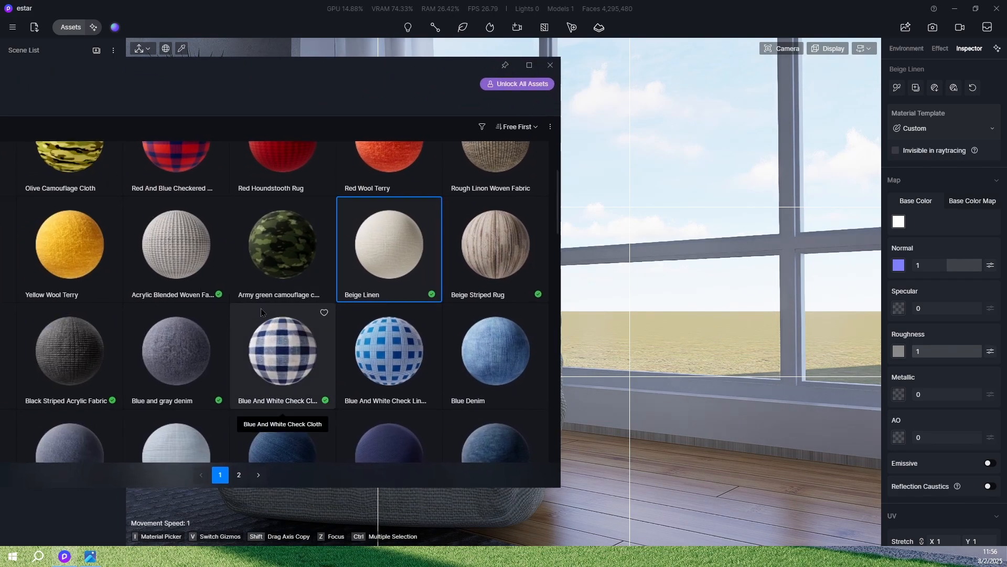
pyautogui.scroll(-2, 261, 307)
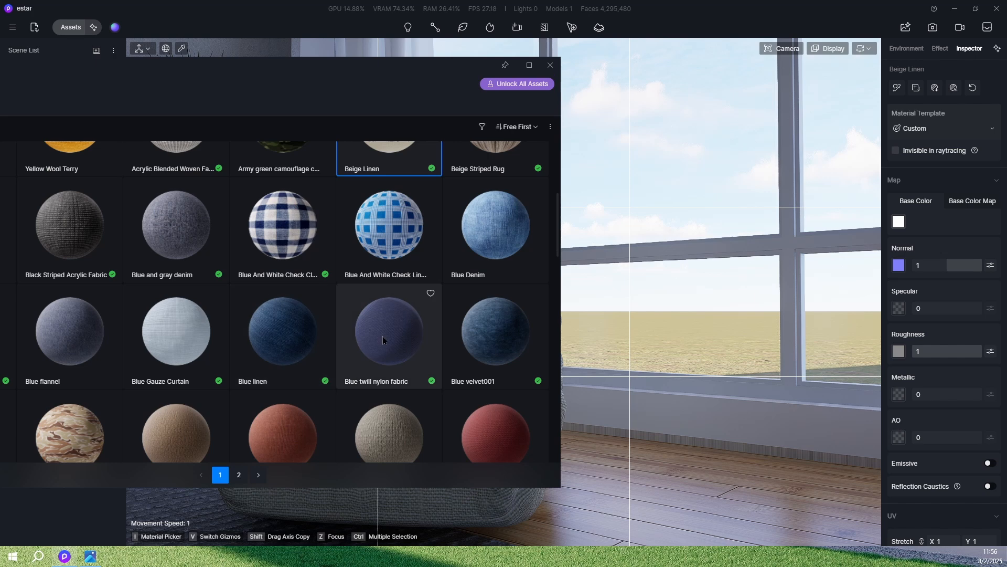
pyautogui.scroll(-1, 383, 339)
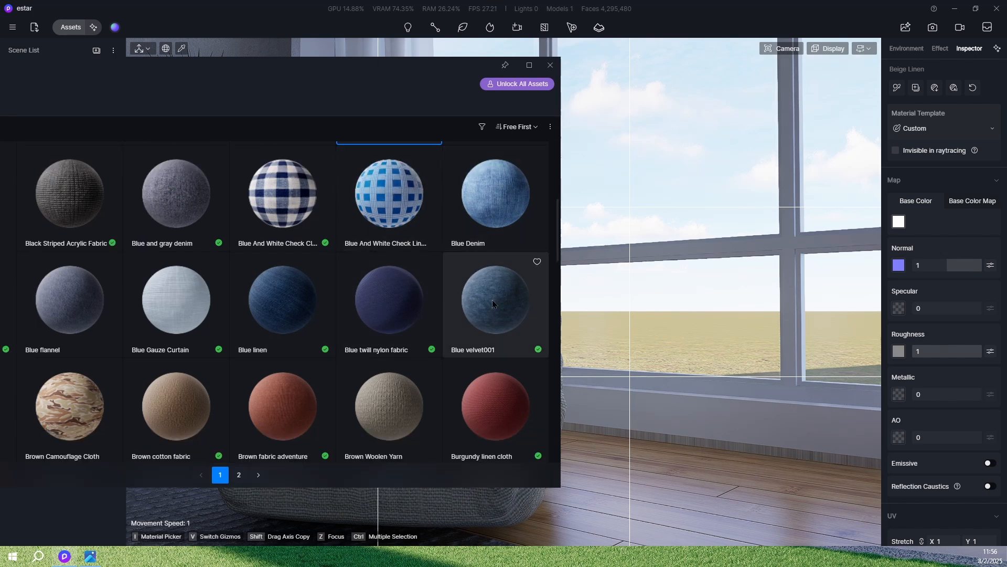
pyautogui.click(302, 303)
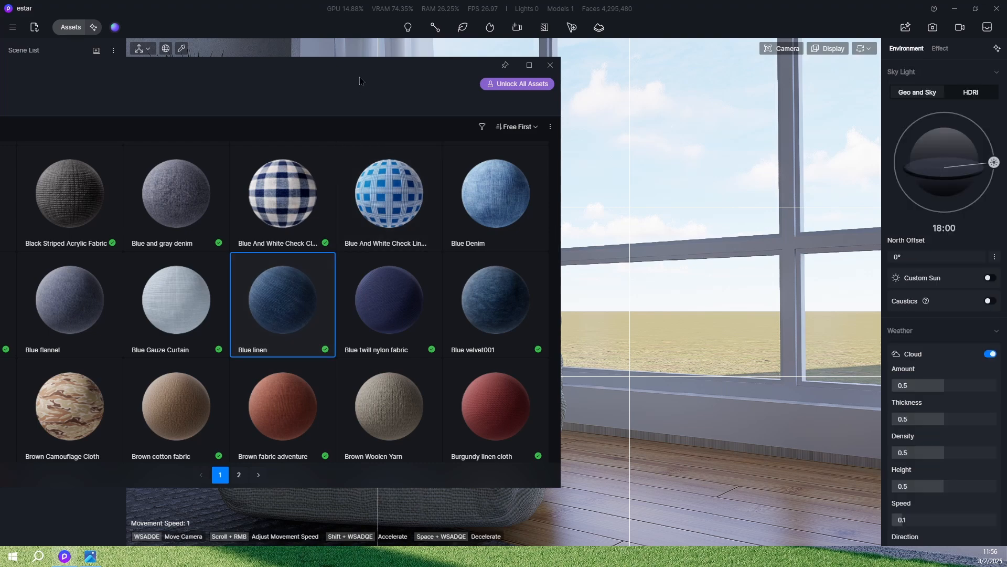
pyautogui.moveTo(250, 75); pyautogui.dragTo(1, 279)
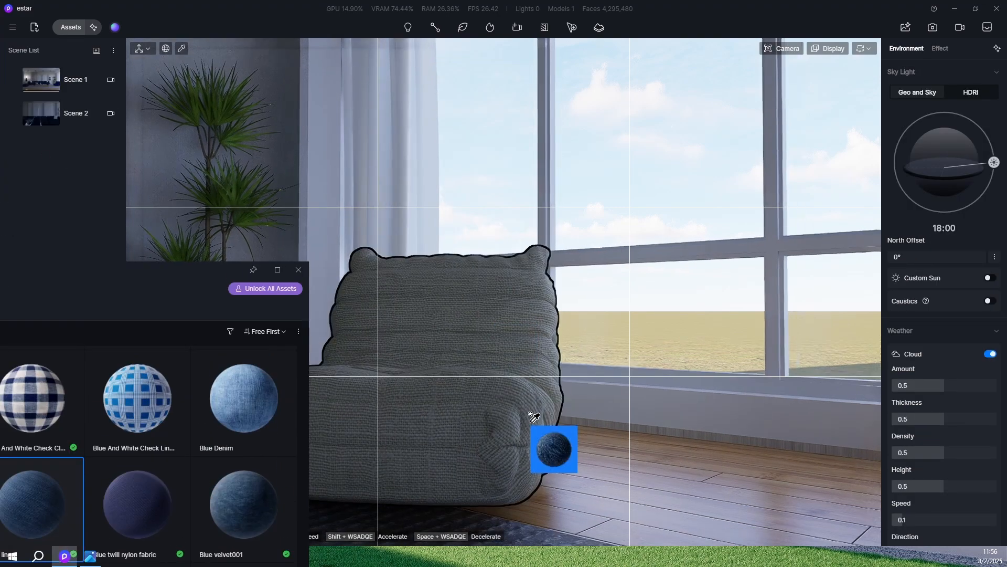
pyautogui.moveTo(531, 418); pyautogui.dragTo(315, 418, button='right')
pyautogui.moveTo(535, 397); pyautogui.dragTo(455, 397, button='right')
pyautogui.press('d')
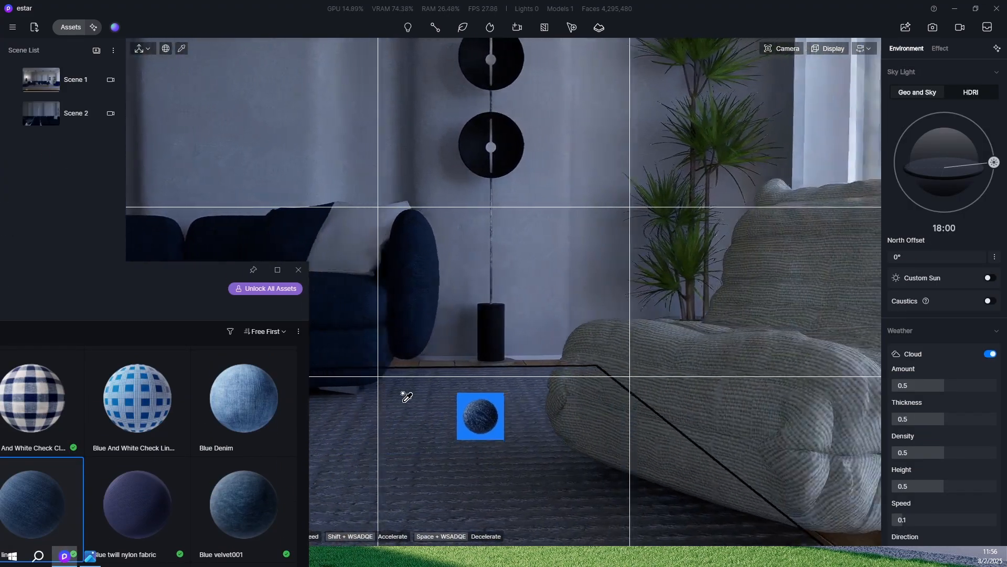
pyautogui.click(632, 384)
# Step: Set the armchair's Beige Linen UV stretch to 3.5 in both X and Y
pyautogui.click(804, 378)
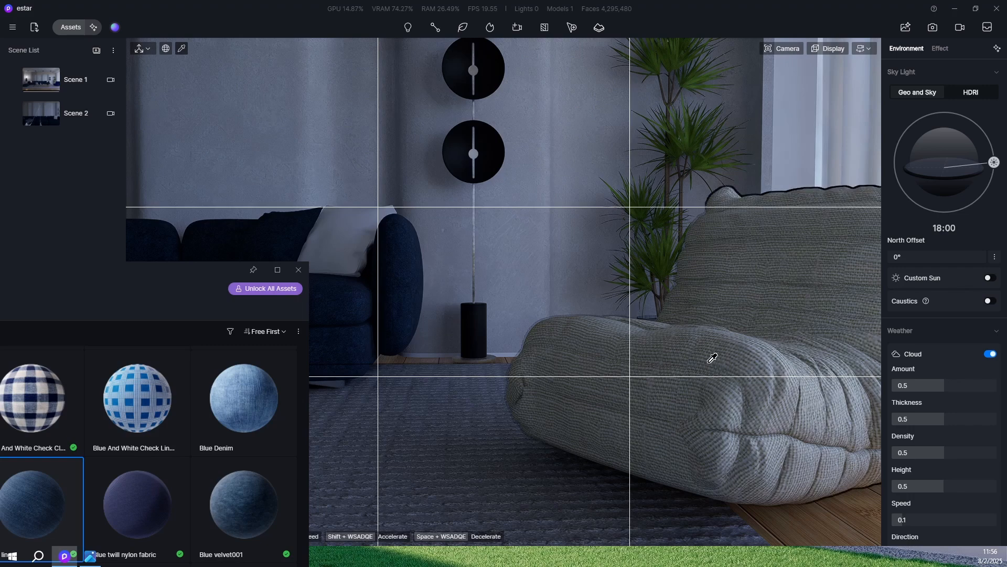
pyautogui.scroll(-5, 959, 476)
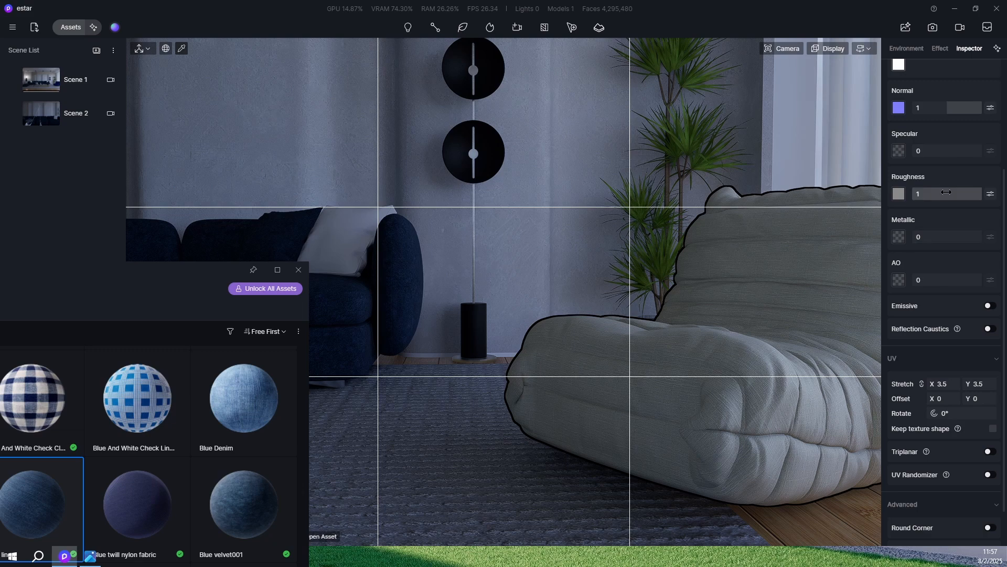
pyautogui.scroll(-3, 722, 382)
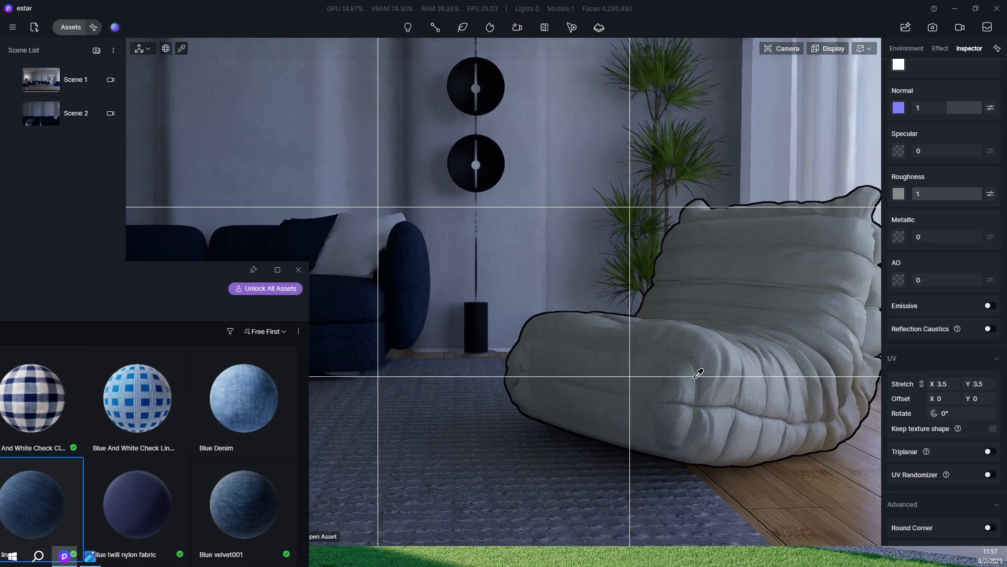
# Step: Give the white fishing figurine on the glass table a roughness of 0.09 and a specular of 0.74
pyautogui.moveTo(695, 477); pyautogui.dragTo(210, 273, button='right')
pyautogui.moveTo(399, 157)
pyautogui.mouseDown(button='right')
pyautogui.moveTo(315, 241)
pyautogui.moveTo(391, 314)
pyautogui.mouseUp(button='right')
pyautogui.click(396, 310)
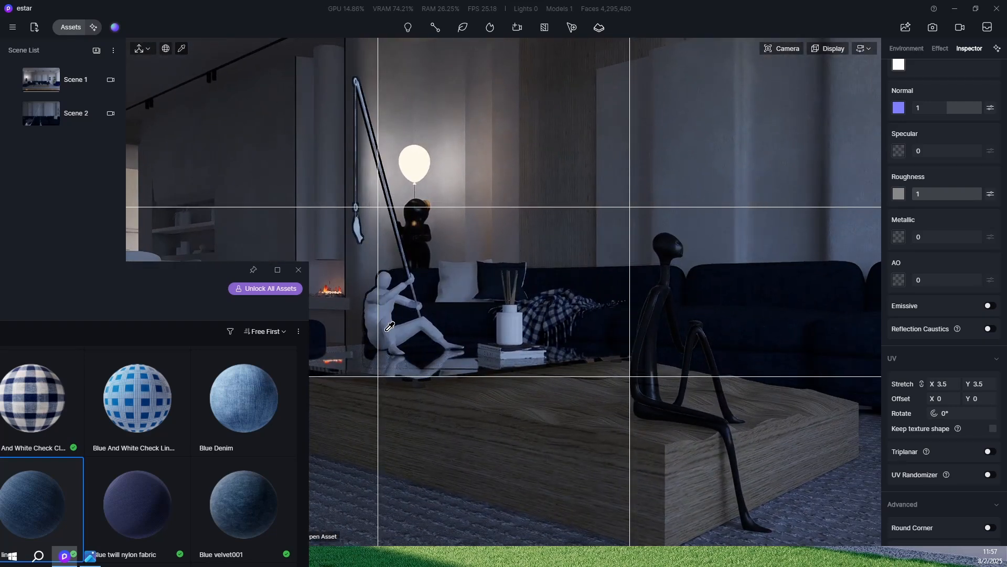
pyautogui.moveTo(953, 195); pyautogui.dragTo(919, 194)
pyautogui.moveTo(939, 151); pyautogui.dragTo(953, 149)
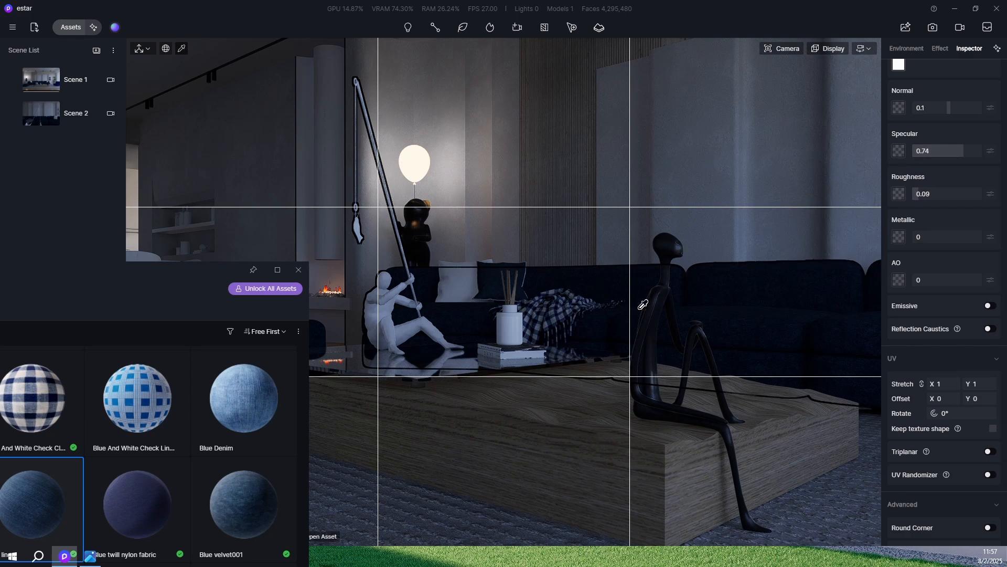
# Step: Change the reed diffuser bottle's outer material from the Custom template to Transparent
pyautogui.click(517, 321)
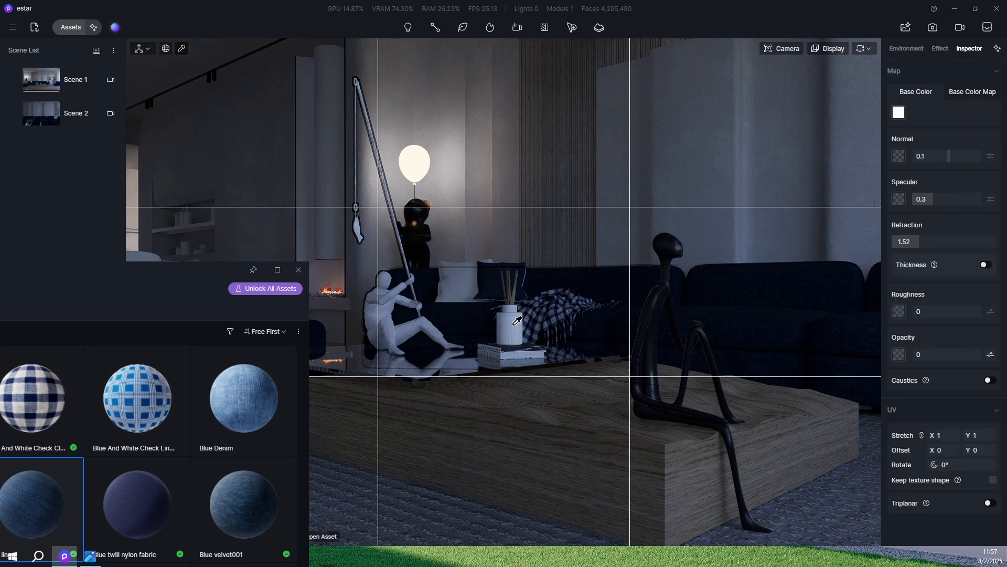
pyautogui.scroll(1, 934, 200)
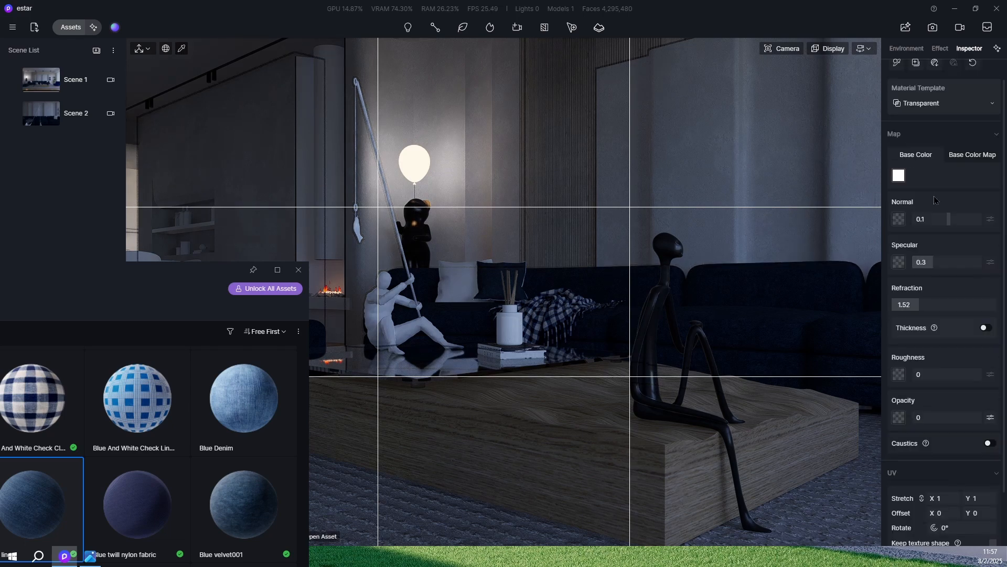
pyautogui.click(514, 306)
pyautogui.scroll(5, 491, 326)
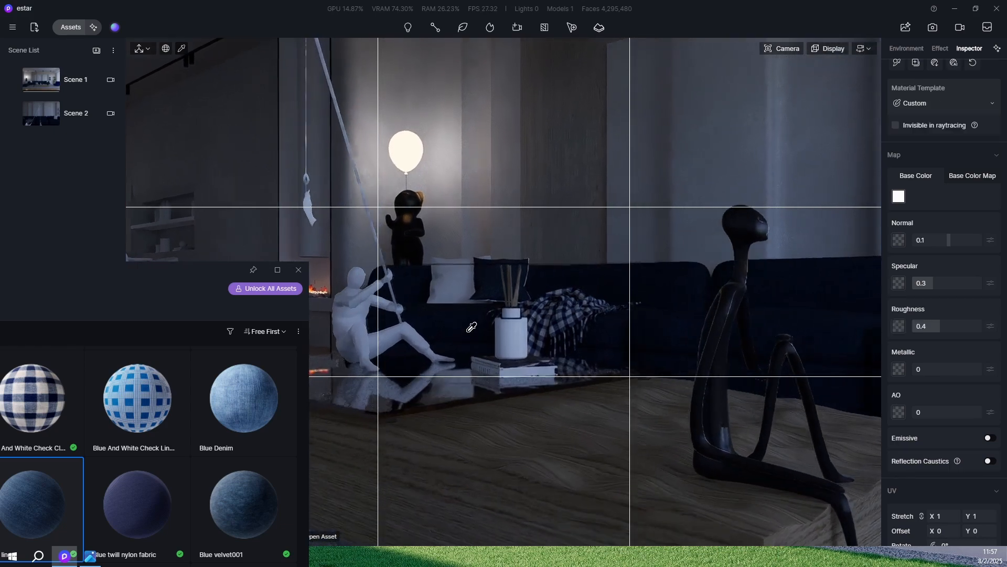
pyautogui.scroll(6, 477, 336)
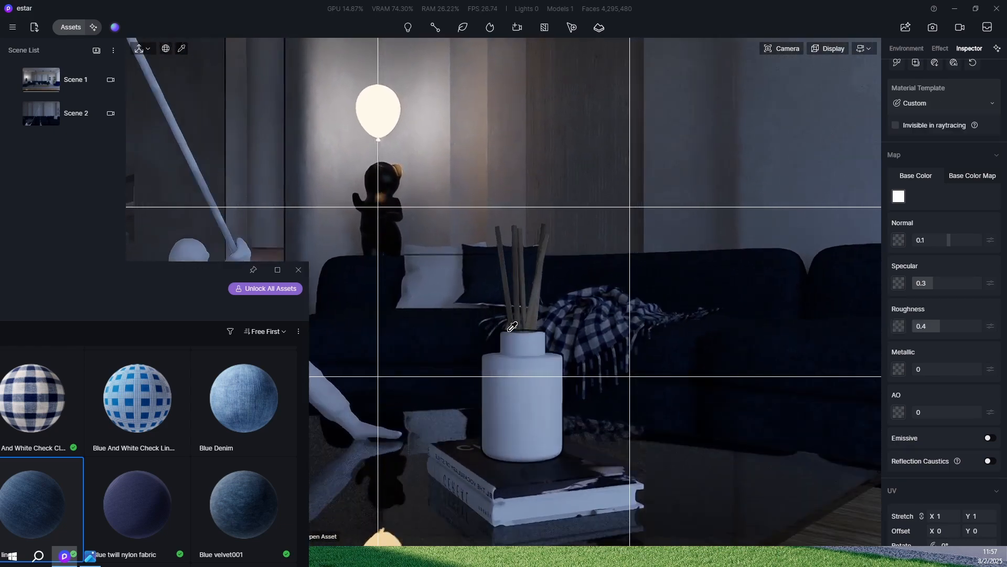
pyautogui.scroll(5, 531, 341)
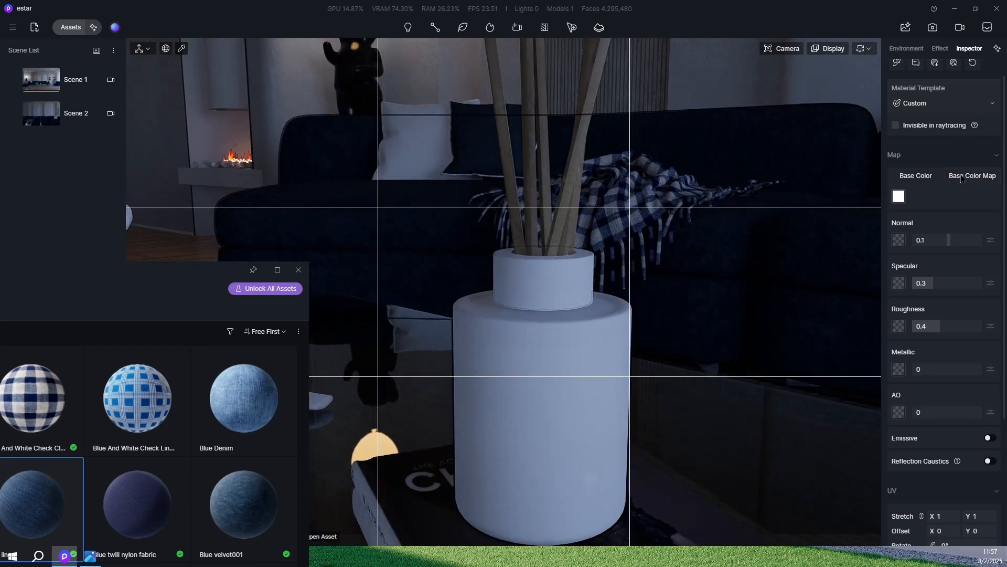
pyautogui.click(925, 109)
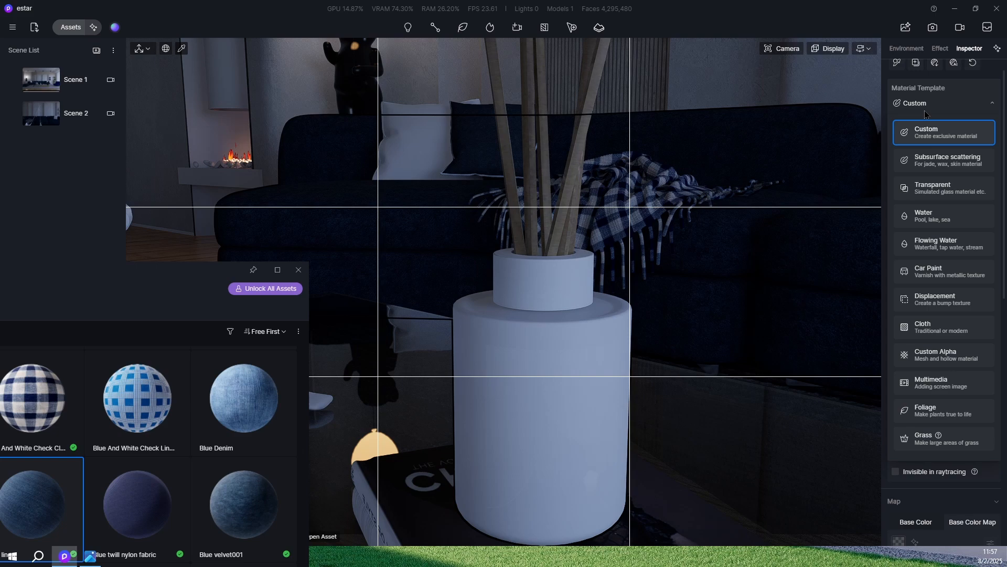
pyautogui.click(924, 187)
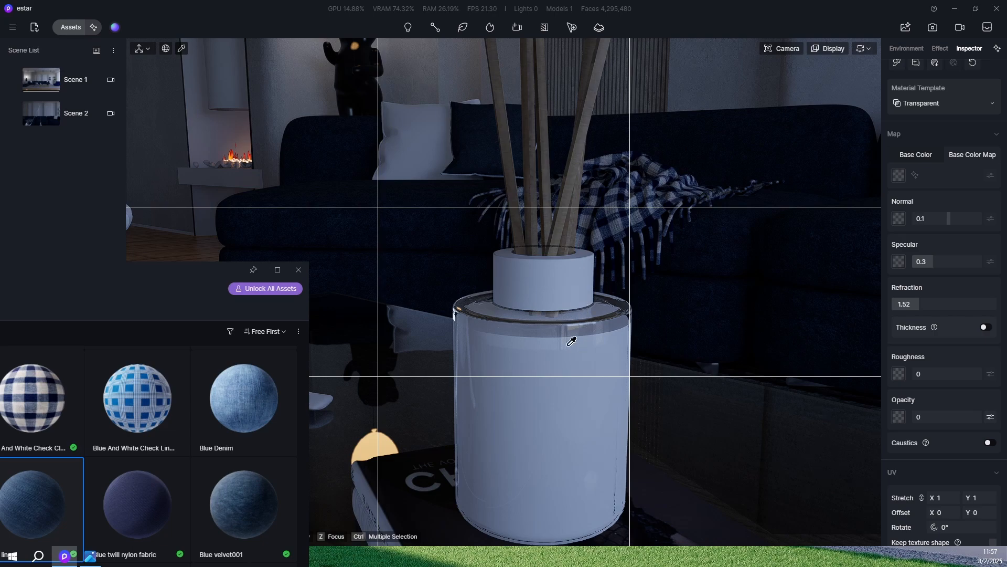
# Step: Check the glass diffuser bottle up close, return to the Scene 1 camera view and close the asset library
pyautogui.scroll(3, 554, 252)
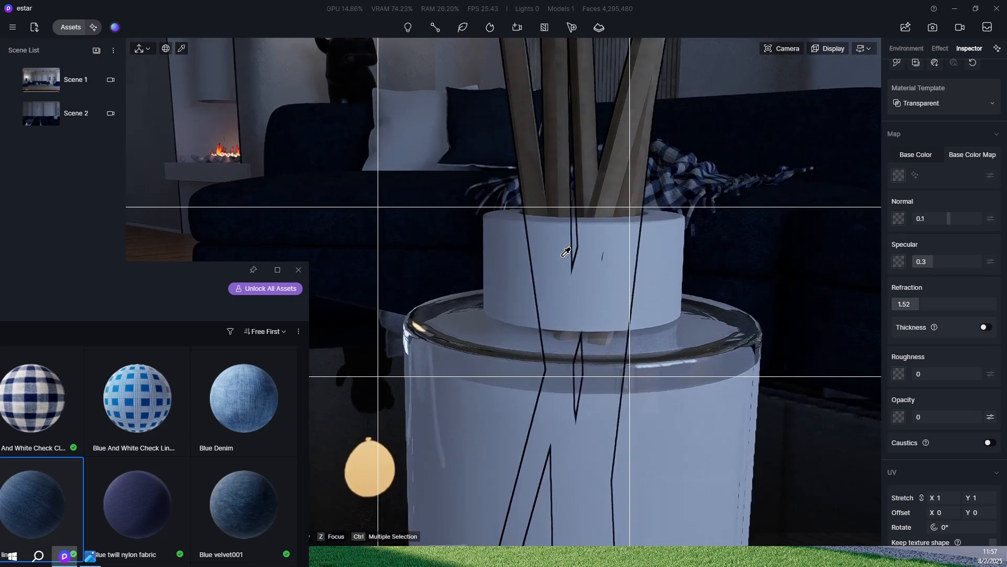
pyautogui.scroll(-5, 747, 333)
pyautogui.moveTo(668, 407); pyautogui.dragTo(776, 391, button='right')
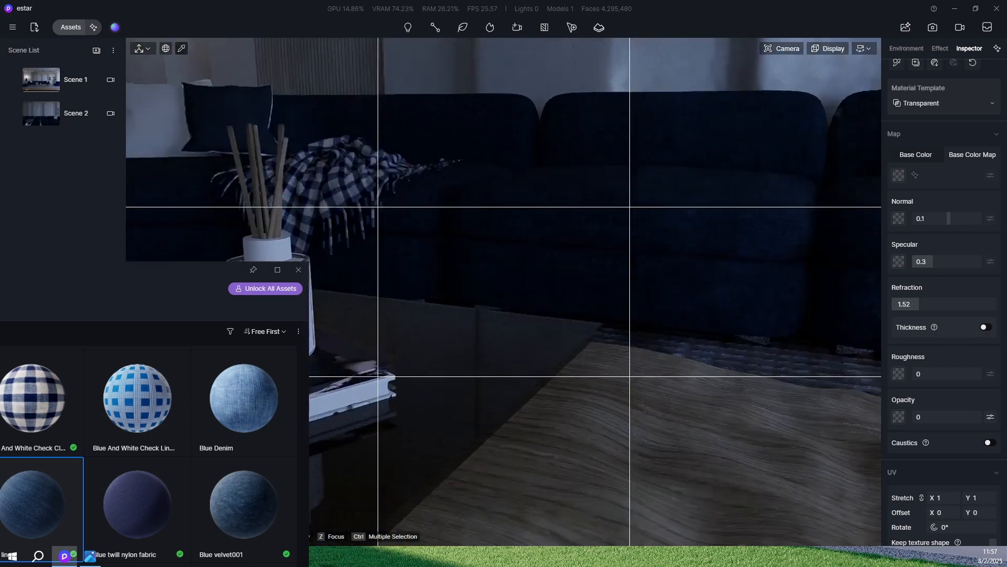
pyautogui.scroll(-5, 776, 391)
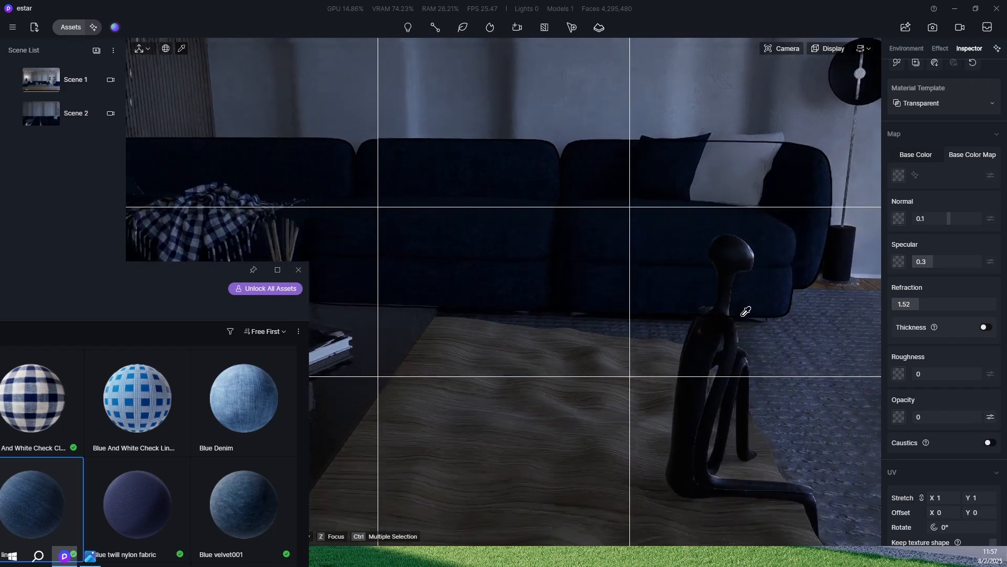
pyautogui.click(77, 79)
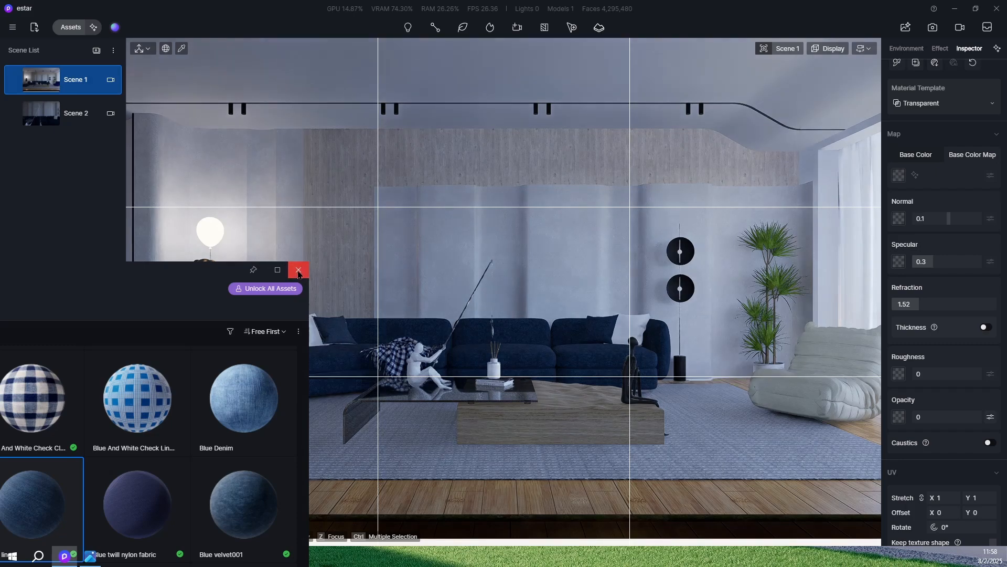
pyautogui.click(298, 271)
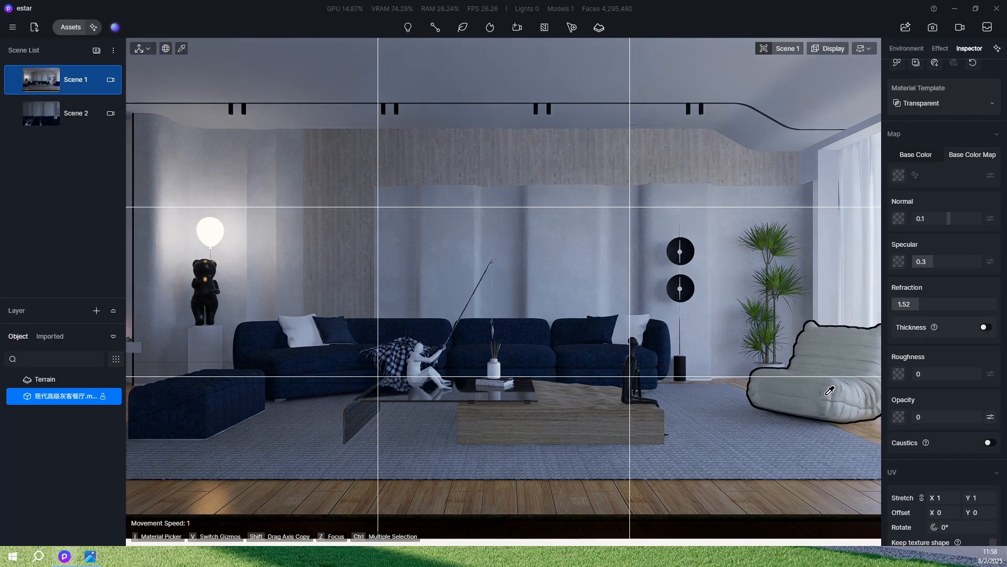
# Step: Search the online materials for "curt" and apply White Gauze Curtain to the sheer curtain by the window
pyautogui.click(868, 254)
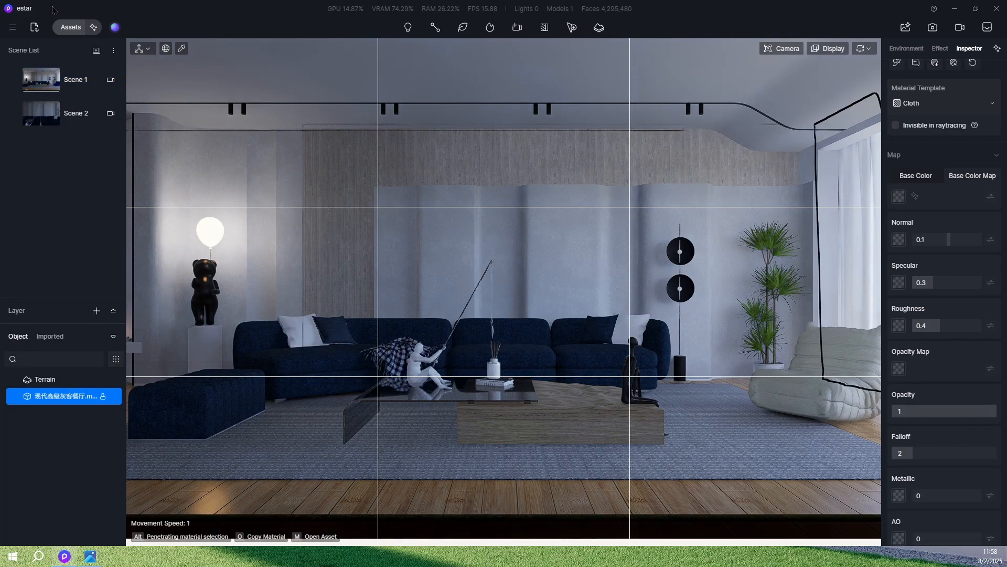
pyautogui.click(70, 27)
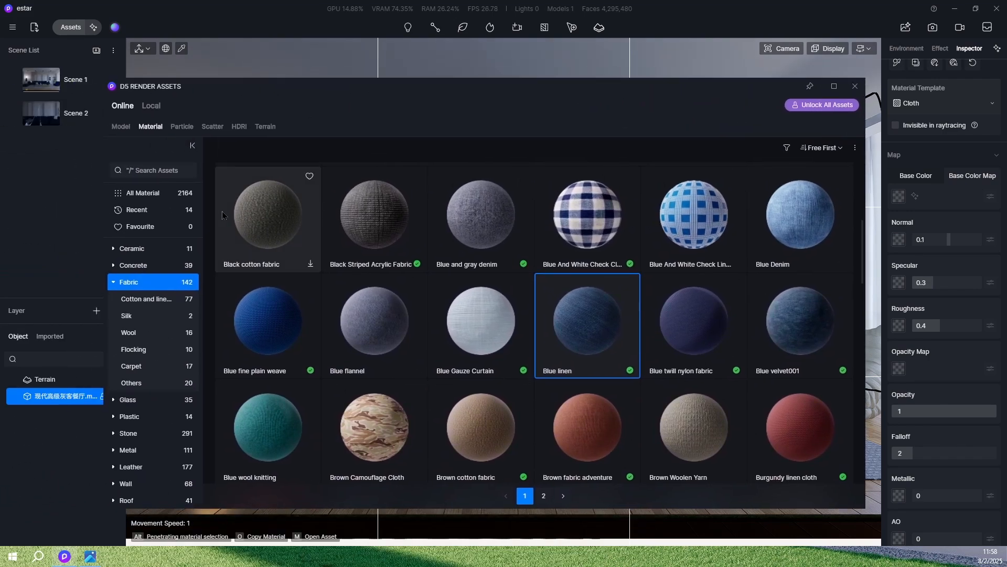
pyautogui.click(166, 173)
pyautogui.write('c')
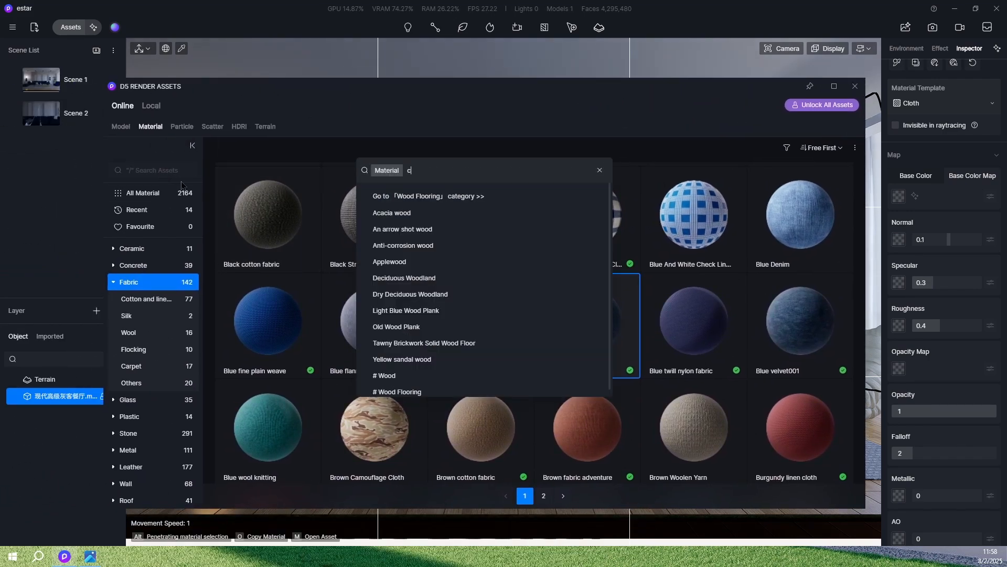
pyautogui.write('urt')
pyautogui.press('Return')
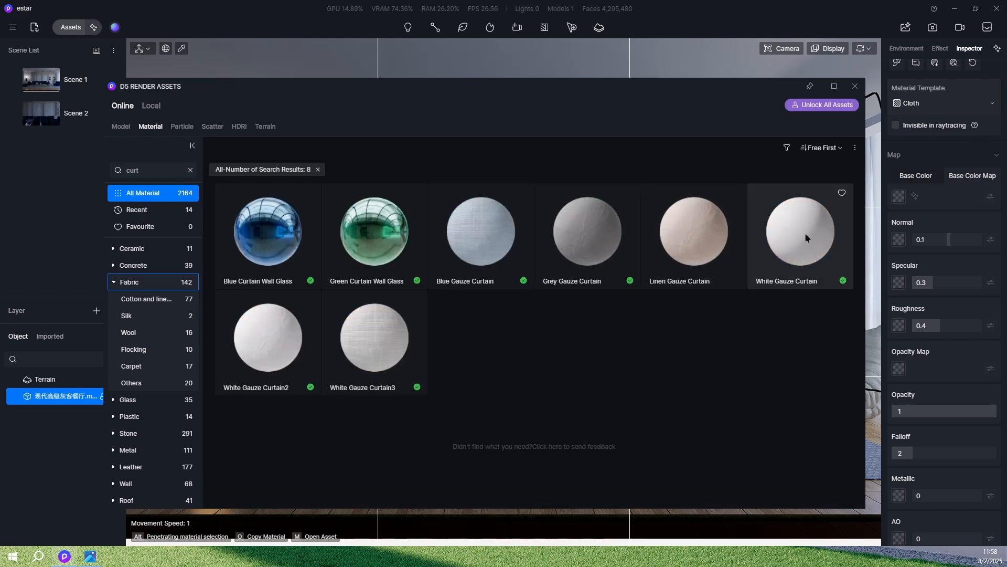
pyautogui.click(781, 205)
pyautogui.moveTo(780, 204); pyautogui.dragTo(861, 245)
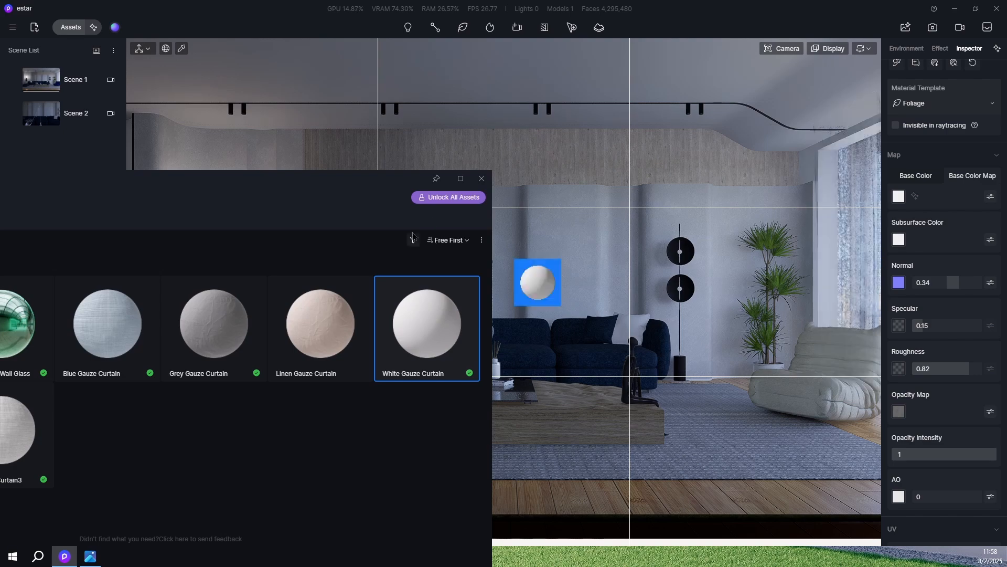
pyautogui.click(482, 178)
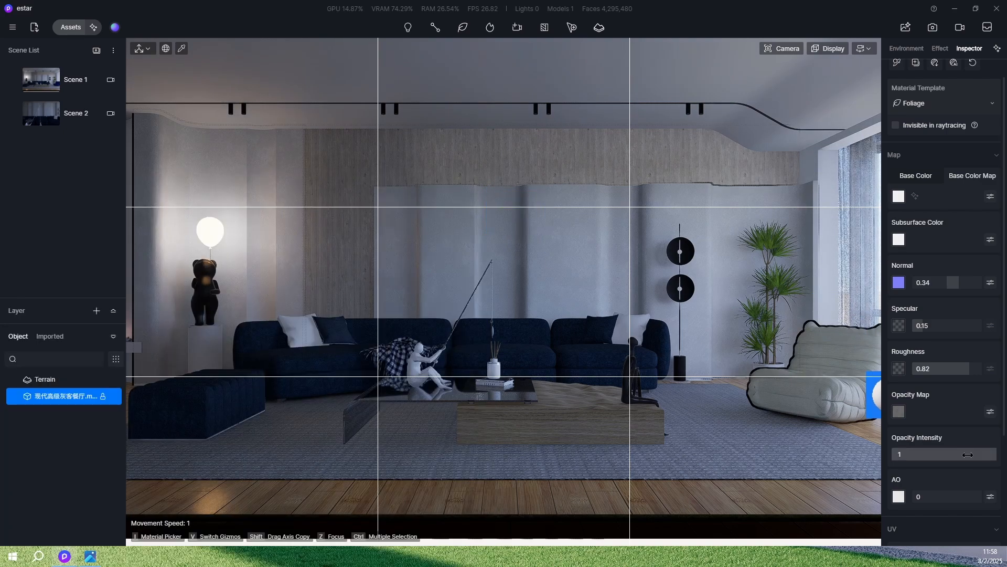
# Step: Try opacity intensity values of 0.59, 0 and 1 on the window curtain's gauze material
pyautogui.moveTo(994, 456); pyautogui.dragTo(892, 458)
pyautogui.moveTo(955, 456); pyautogui.dragTo(954, 456)
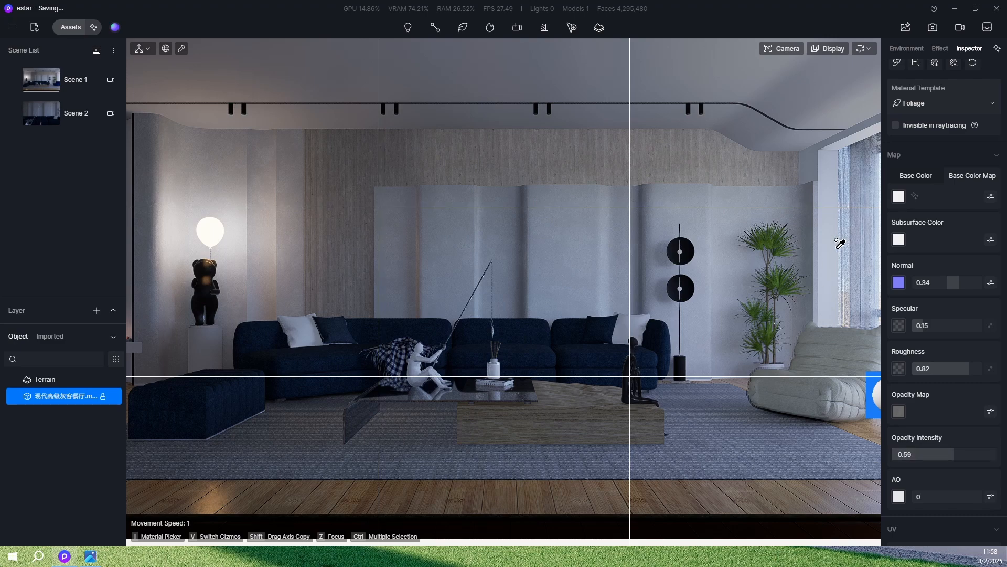
pyautogui.click(862, 262)
pyautogui.press('Escape')
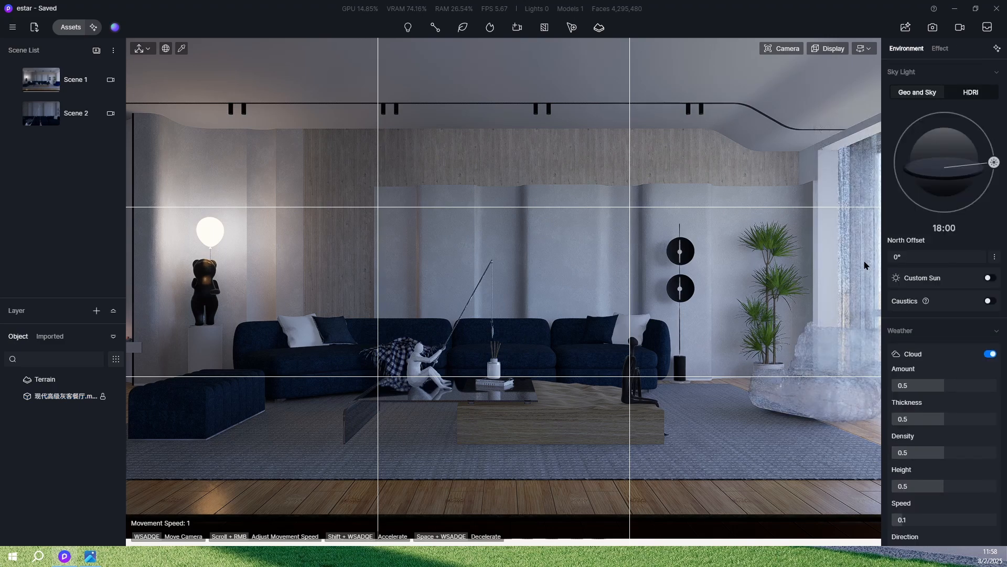
pyautogui.click(866, 265)
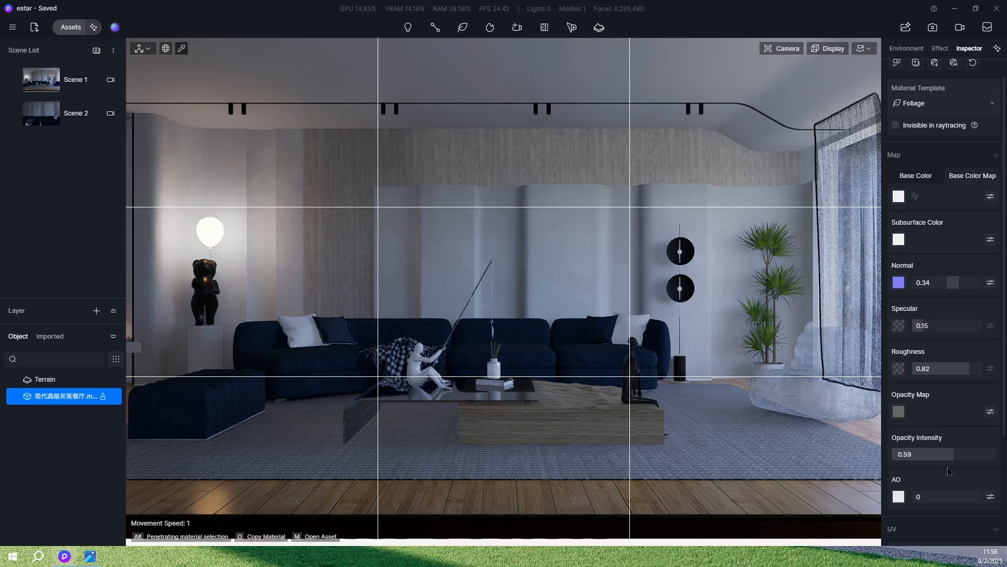
pyautogui.moveTo(945, 457); pyautogui.dragTo(903, 456)
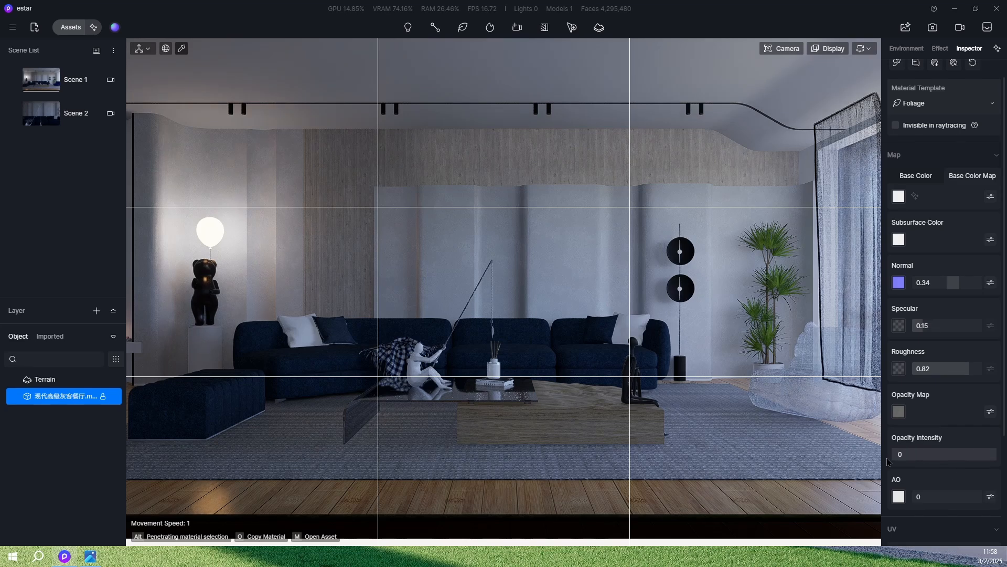
pyautogui.moveTo(900, 453); pyautogui.dragTo(997, 455)
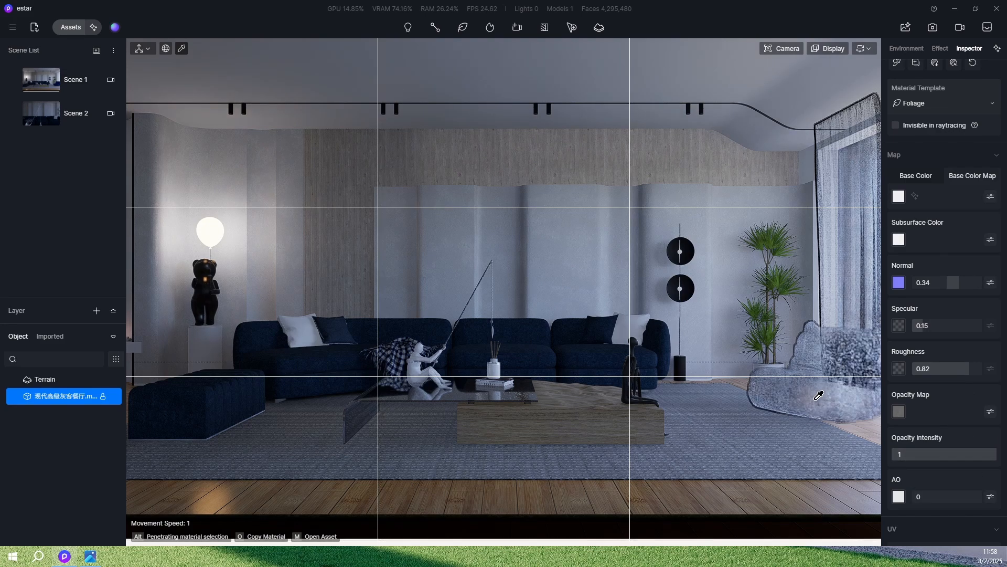
# Step: Select the armchair's material and undo the gauze curtain fabric applied to it by mistake
pyautogui.press('Escape')
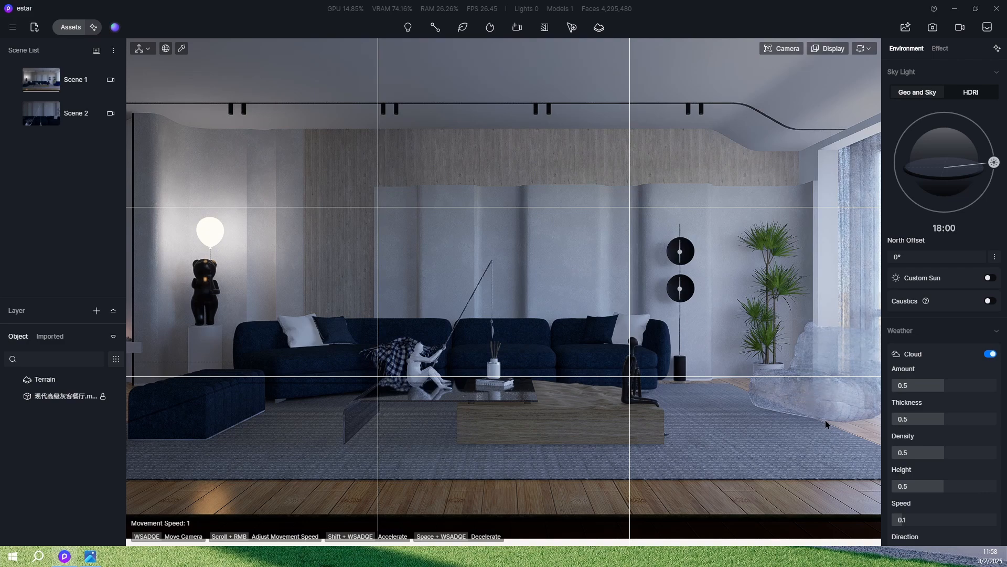
pyautogui.click(828, 428)
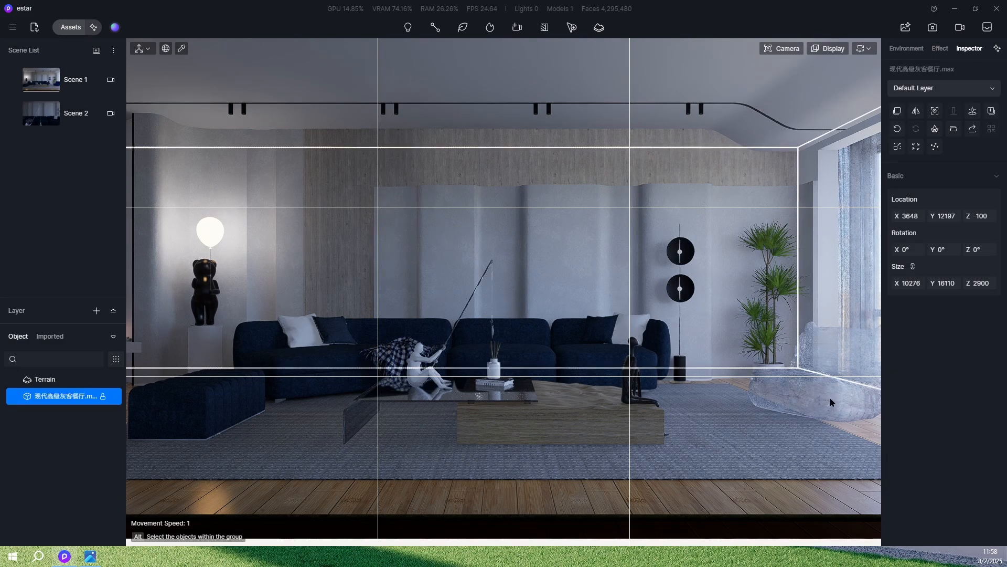
pyautogui.click(830, 401)
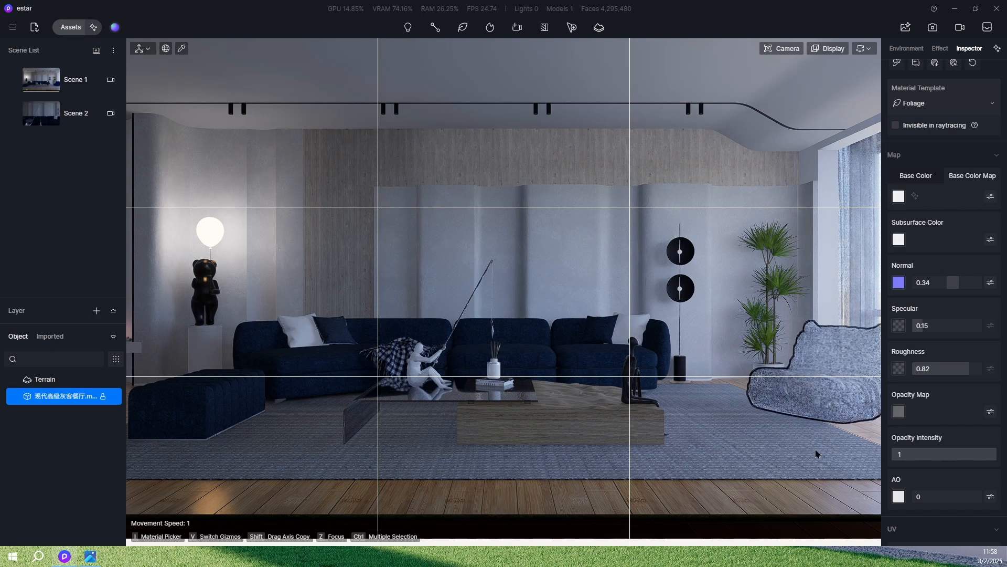
pyautogui.click(792, 435)
pyautogui.press('Escape')
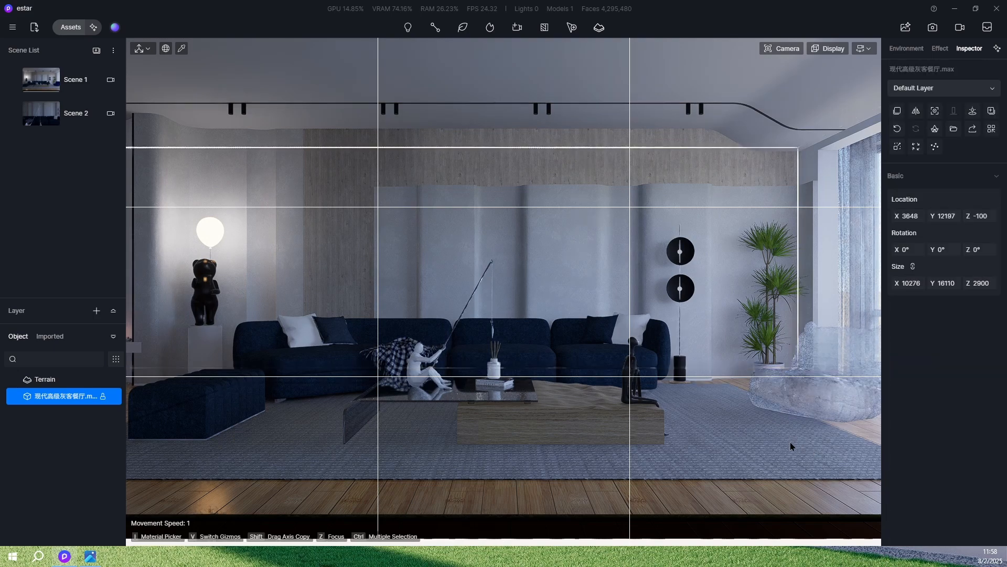
pyautogui.press('Escape')
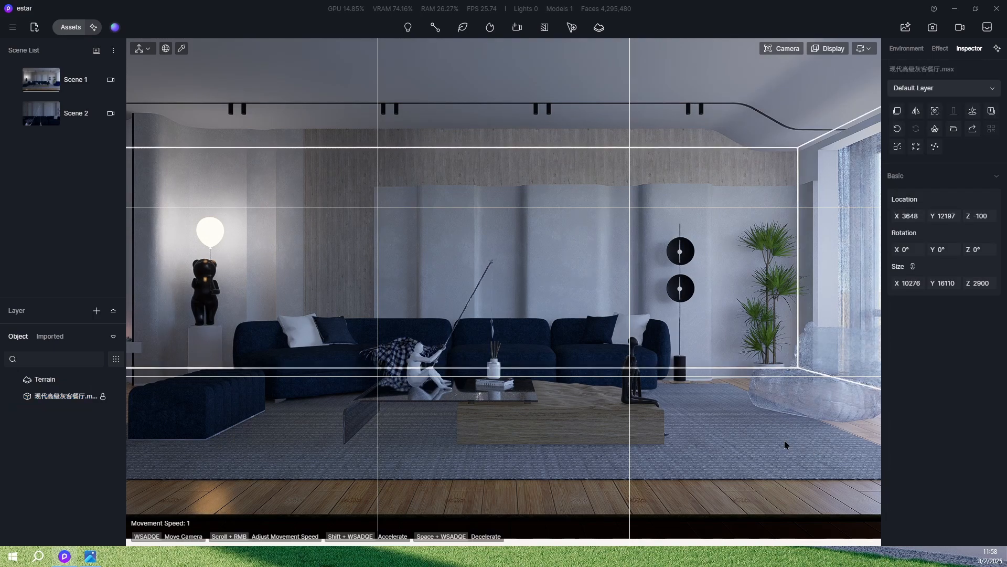
# Step: Test the window curtain's opacity intensity at 0.1, set it to 1 and reselect the curtain material
pyautogui.click(856, 237)
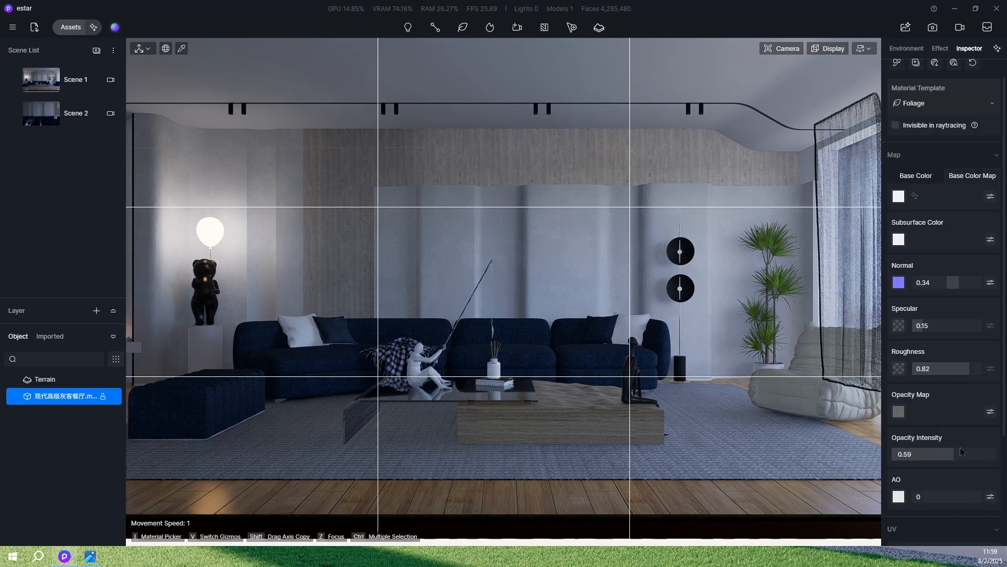
pyautogui.moveTo(914, 457); pyautogui.dragTo(915, 456)
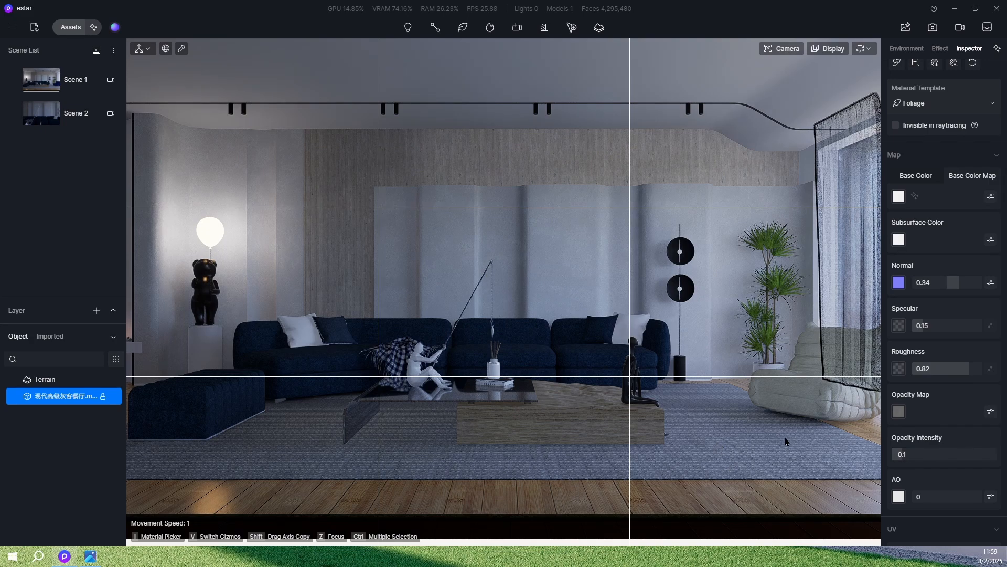
pyautogui.moveTo(940, 452); pyautogui.dragTo(996, 453)
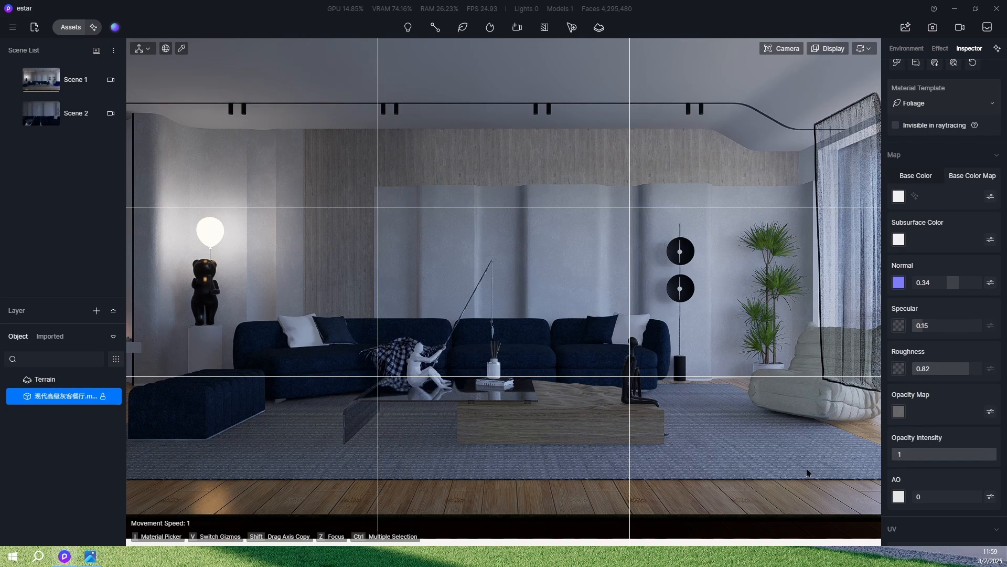
pyautogui.click(780, 486)
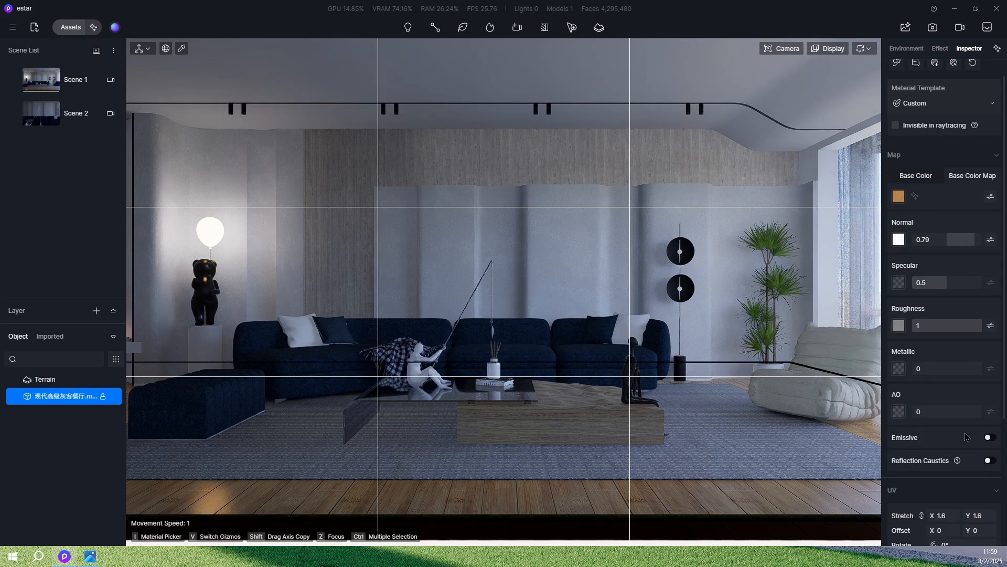
pyautogui.click(858, 262)
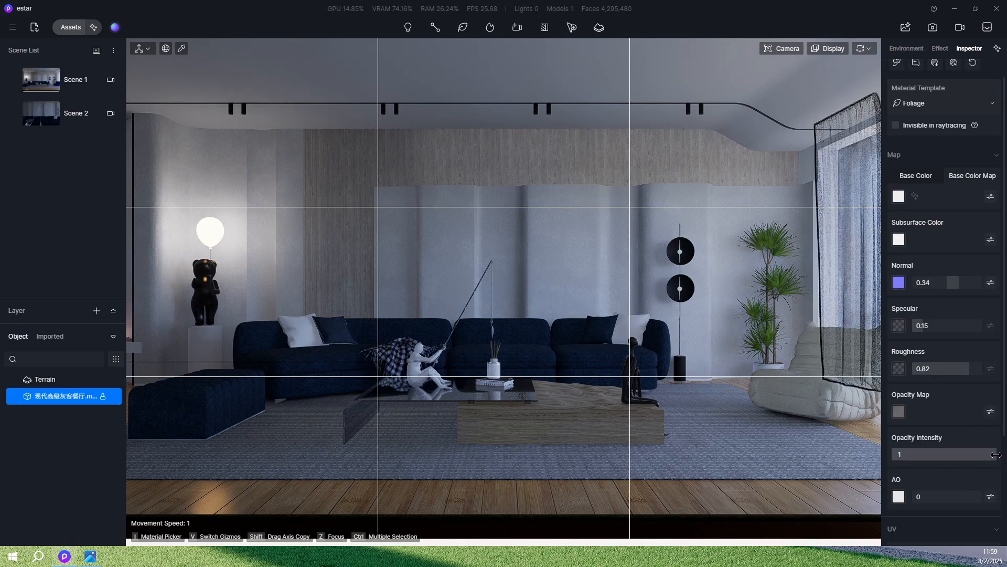
# Step: Set the window curtain's opacity intensity to 0.9, then render and save the 16:9 view as a 2k PNG
pyautogui.moveTo(994, 455); pyautogui.dragTo(983, 455)
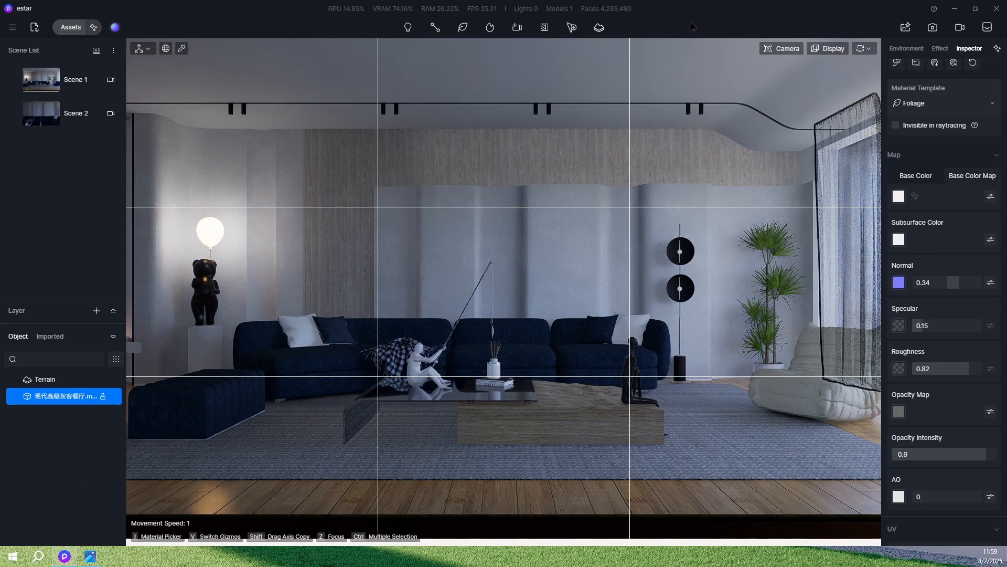
pyautogui.click(935, 31)
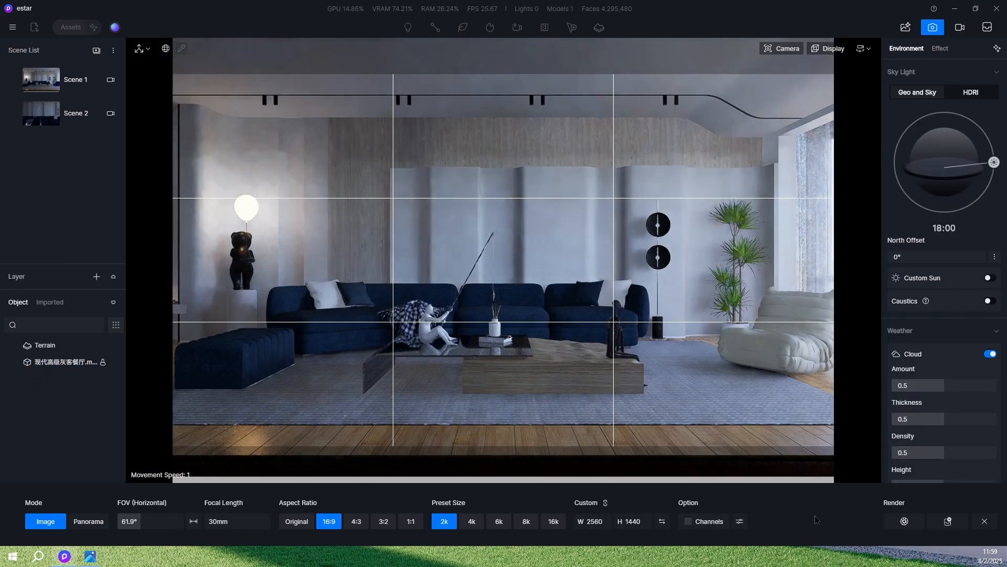
pyautogui.click(905, 521)
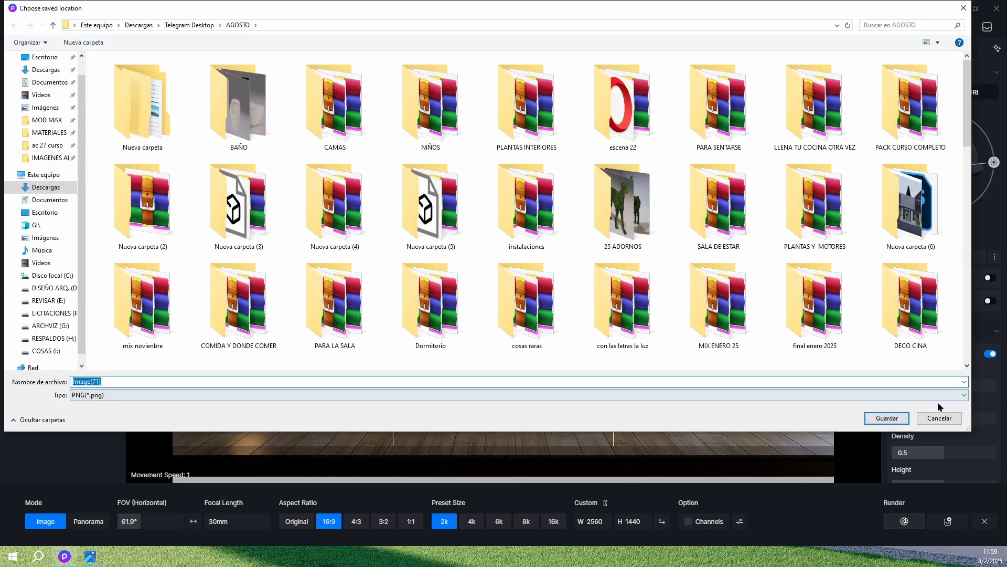
pyautogui.click(887, 418)
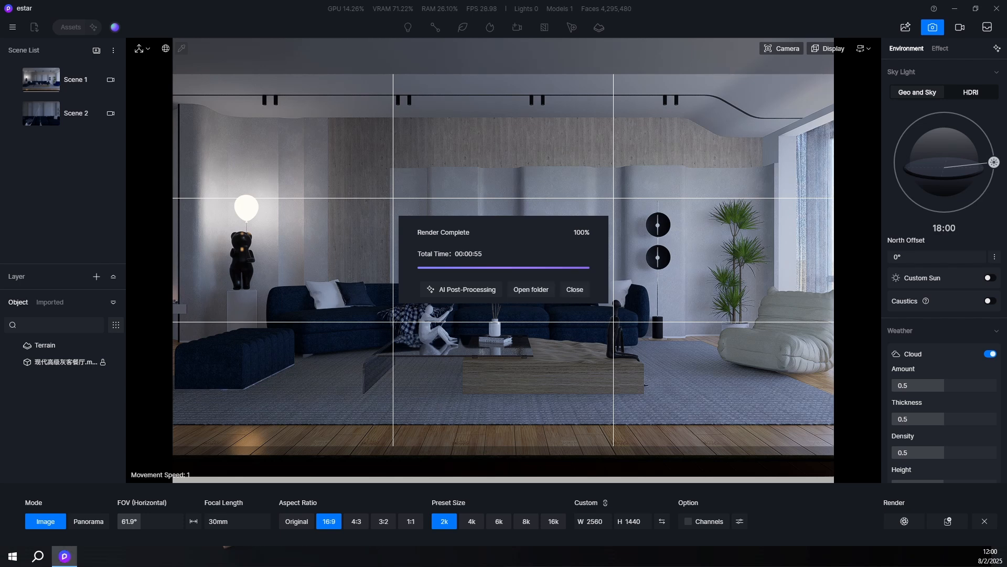
pyautogui.click(575, 290)
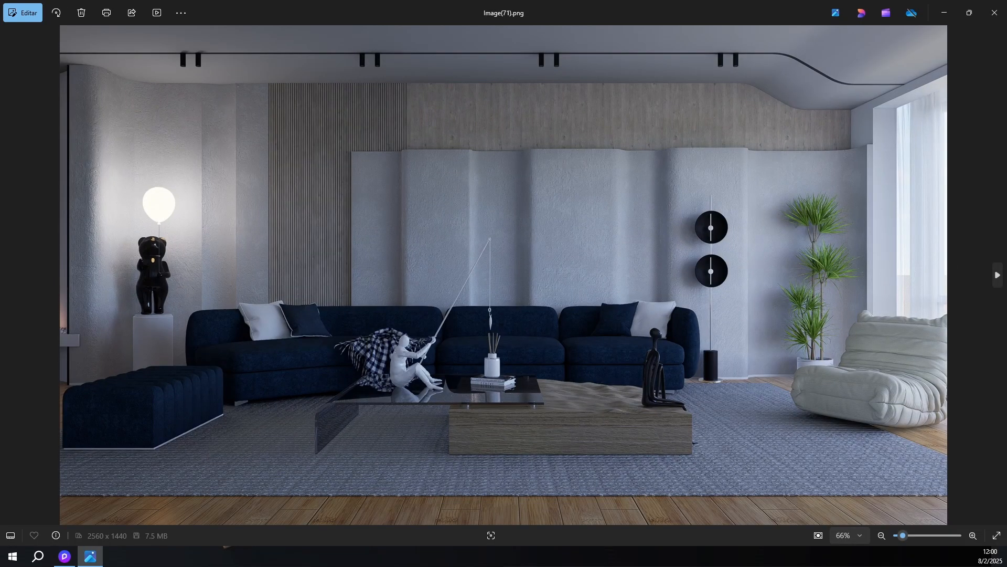
# Step: View the new render full screen and compare it repeatedly with the previous render, checking the curtain and armchair
pyautogui.click(997, 535)
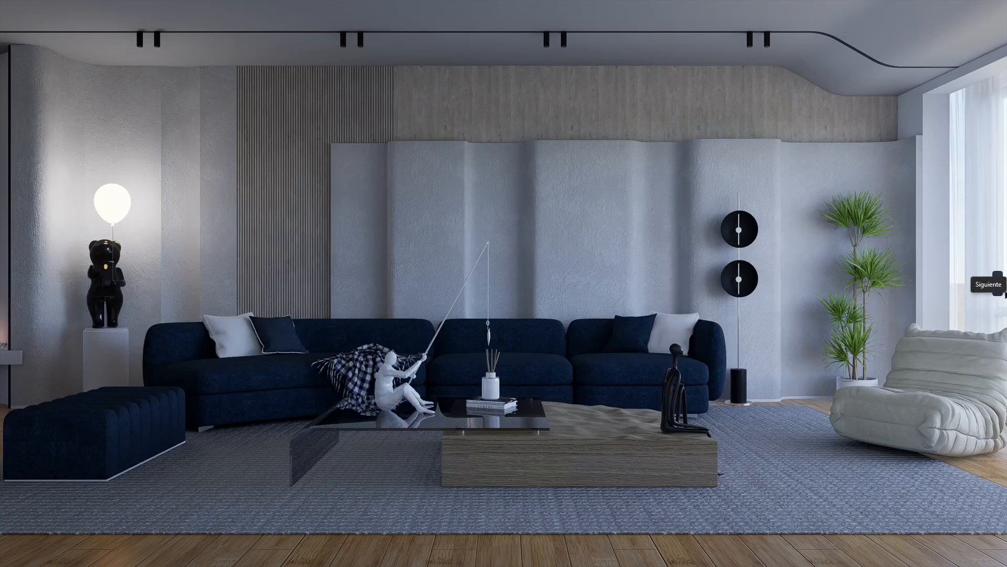
pyautogui.click(999, 295)
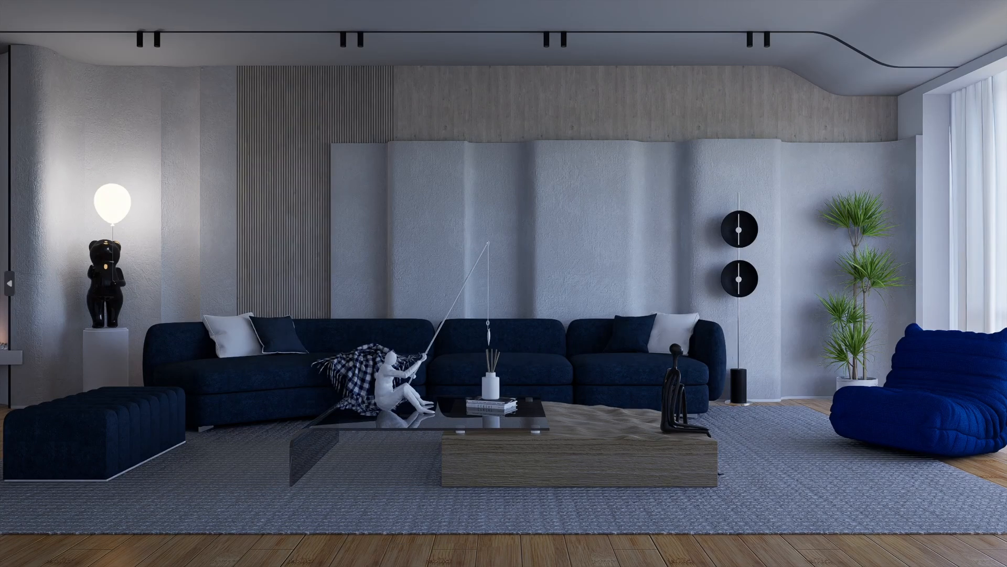
pyautogui.press('Left')
pyautogui.press('Right')
pyautogui.press('Left')
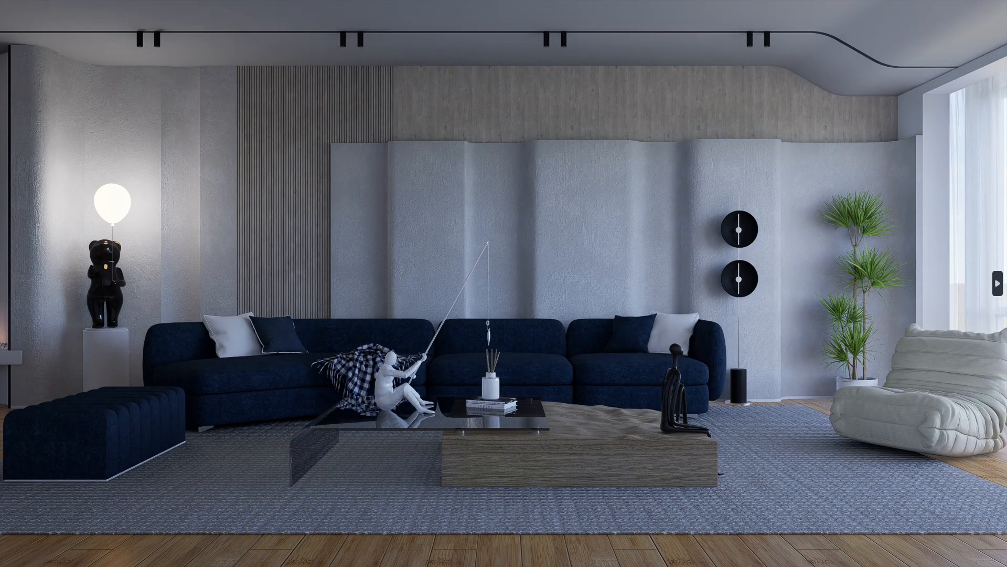
pyautogui.press('Right')
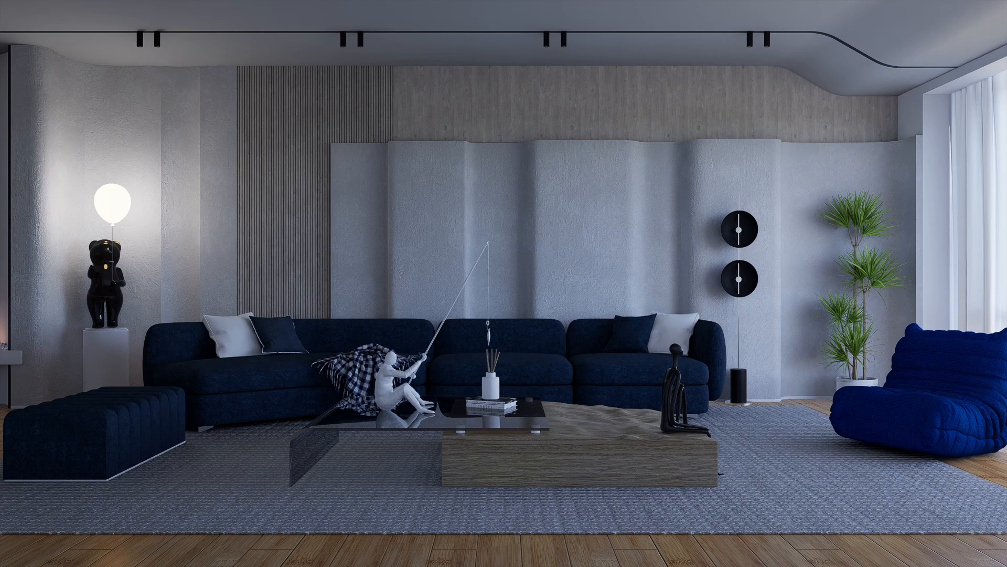
pyautogui.press('Left')
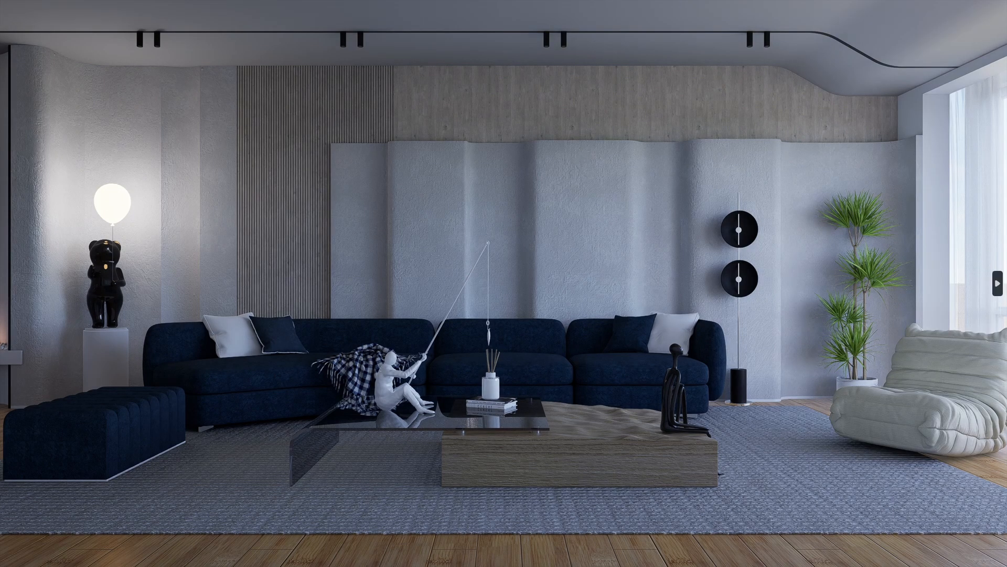
pyautogui.press('Right')
pyautogui.press('Left')
pyautogui.press('Right')
pyautogui.press('Left')
pyautogui.press('Right')
pyautogui.press('Left')
pyautogui.press('Right')
pyautogui.press('Left')
pyautogui.press('Right')
pyautogui.press('Left')
pyautogui.press('Right')
pyautogui.press('Left')
pyautogui.press('Right')
pyautogui.press('Left')
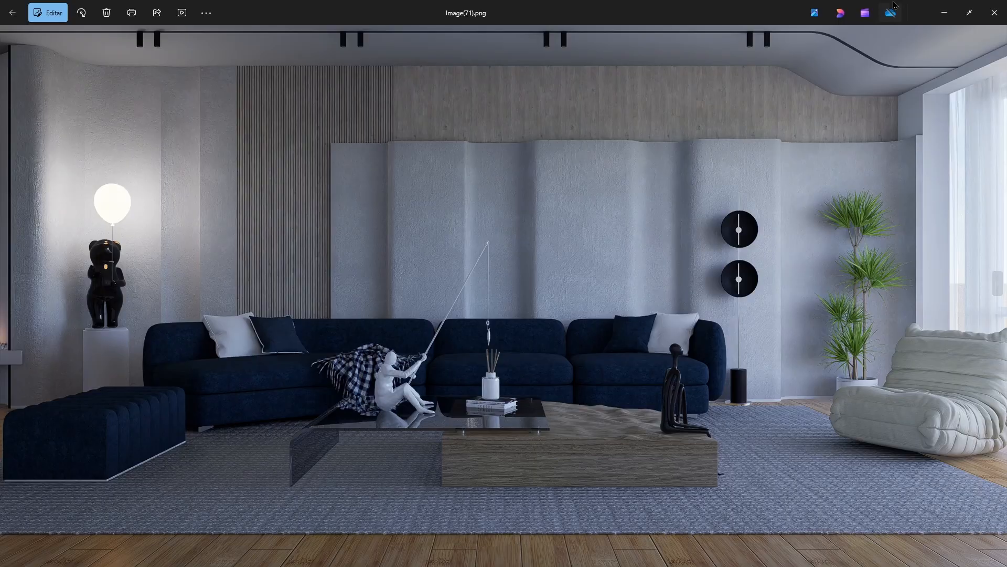
pyautogui.click(994, 10)
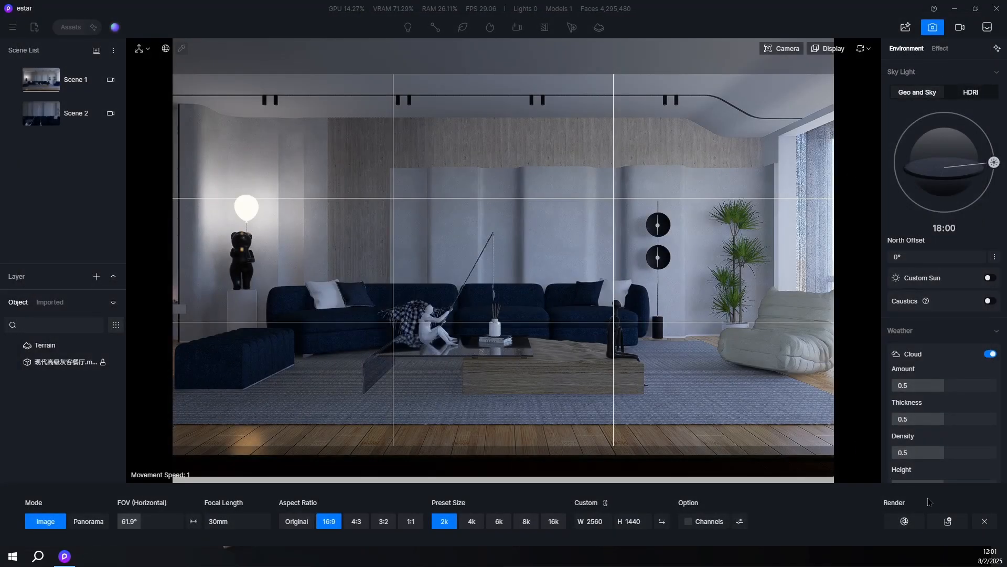
# Step: Leave the render mode and copy the armchair's material onto the white cushions of the blue sofa
pyautogui.click(781, 347)
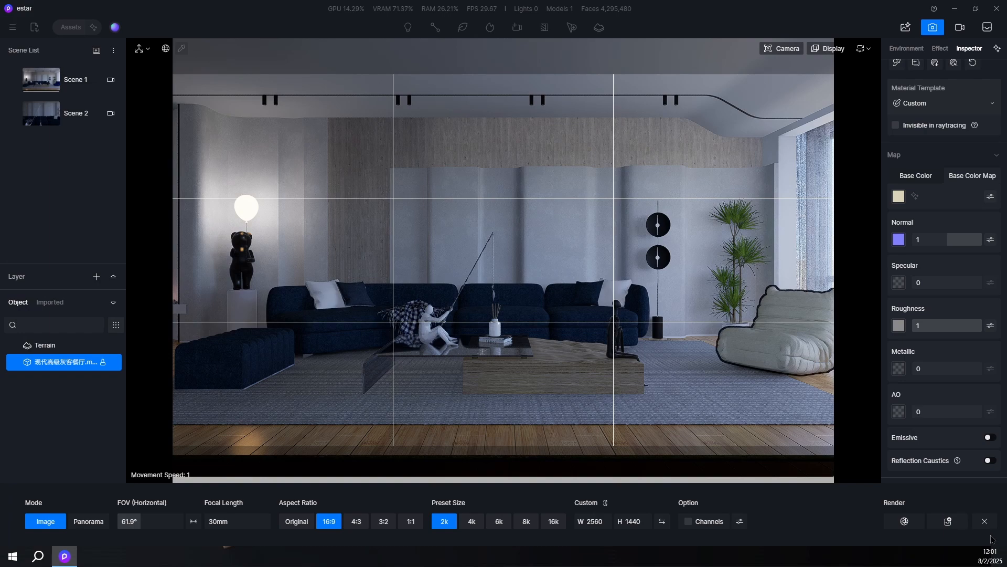
pyautogui.click(984, 521)
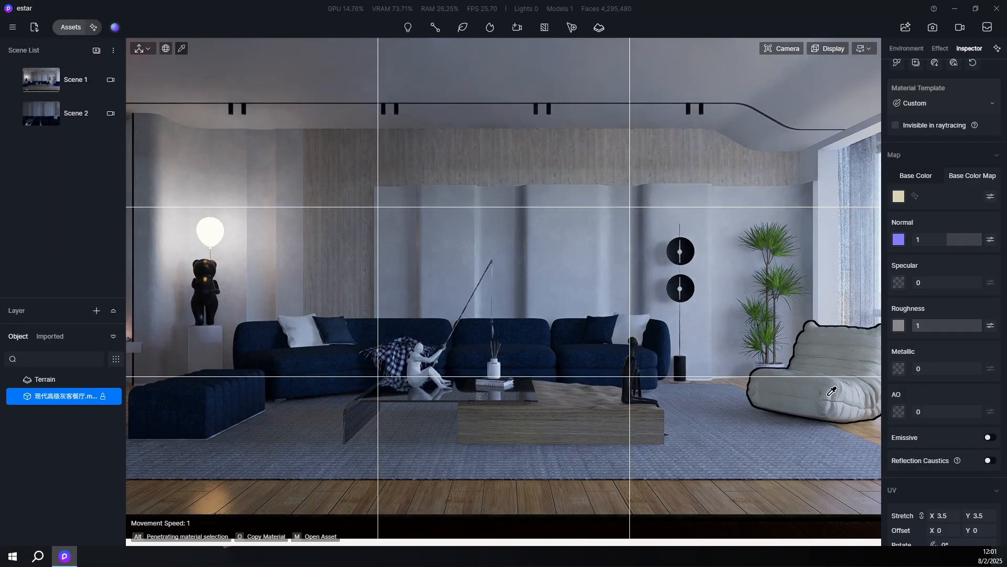
pyautogui.click(897, 64)
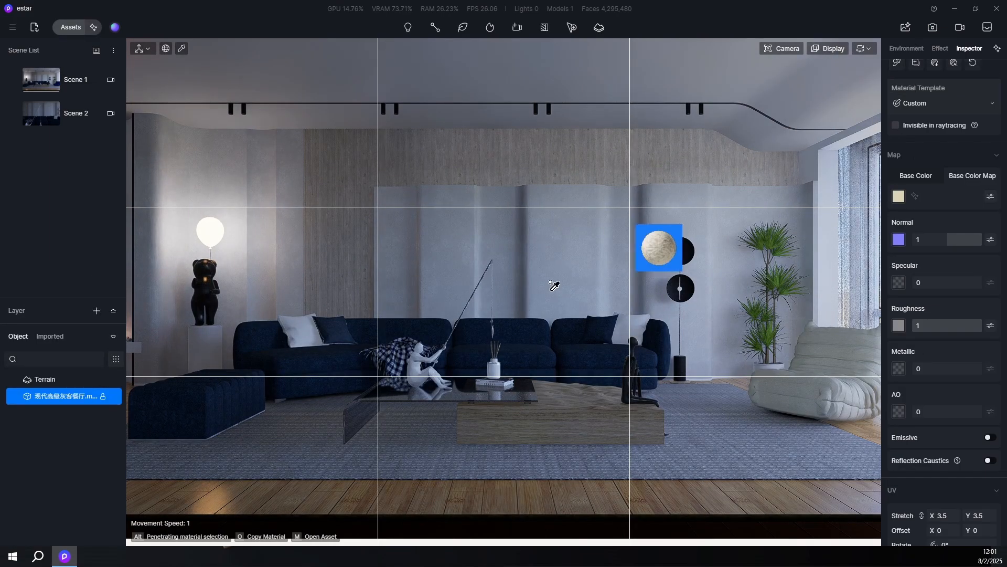
pyautogui.click(634, 322)
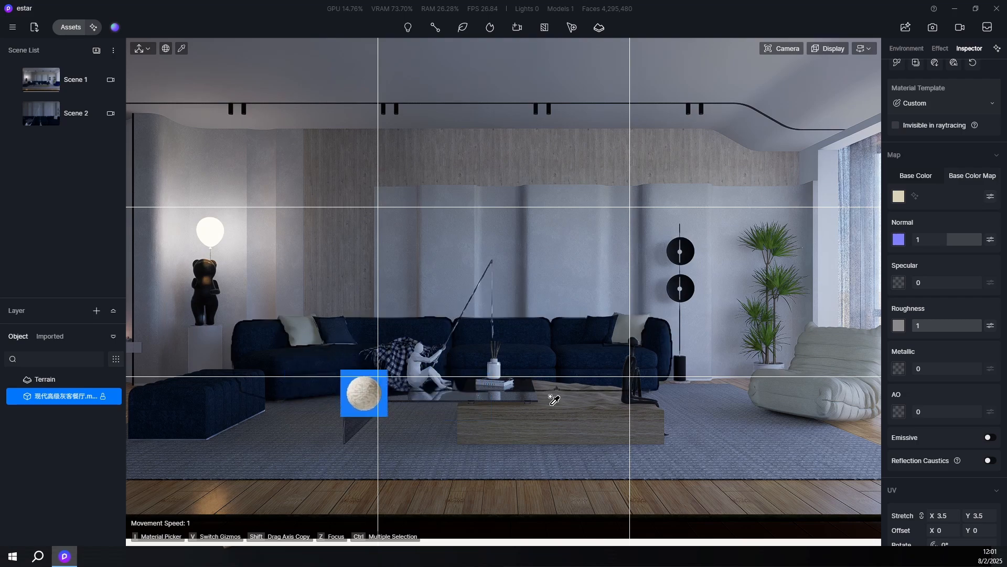
pyautogui.press('Escape')
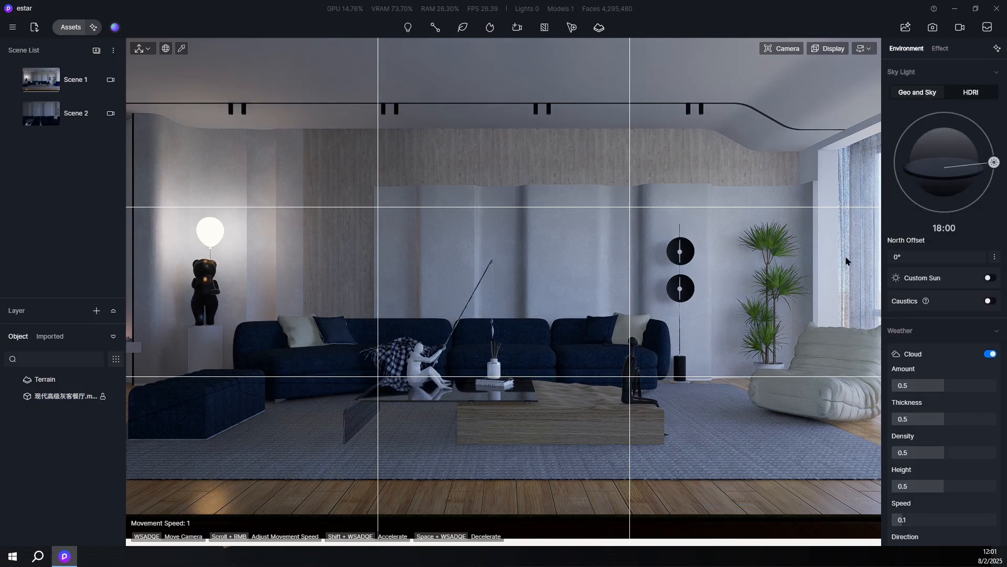
# Step: Set the window curtain's opacity intensity to 1 and change its material template from Foliage to Cloth
pyautogui.click(860, 249)
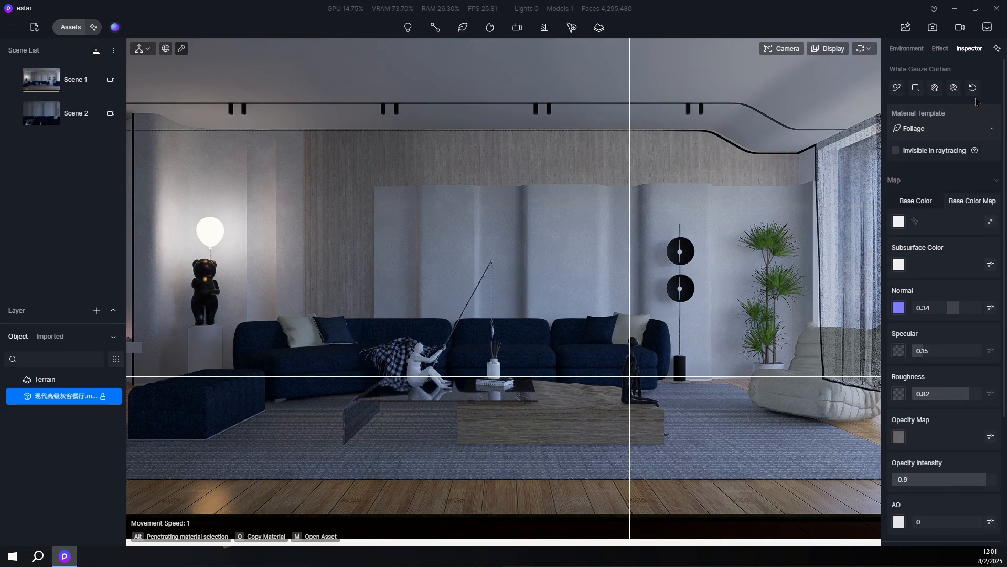
pyautogui.click(973, 89)
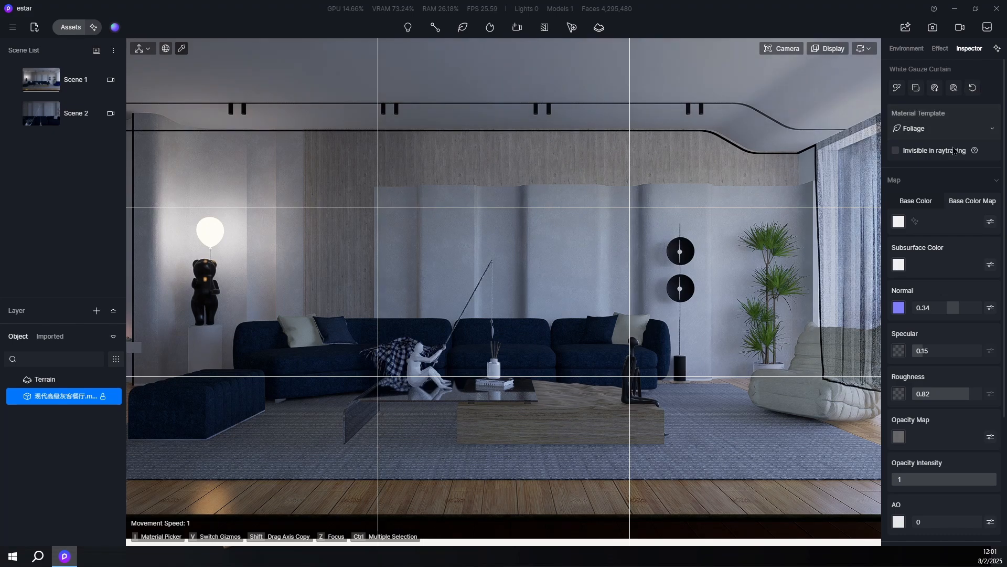
pyautogui.click(929, 130)
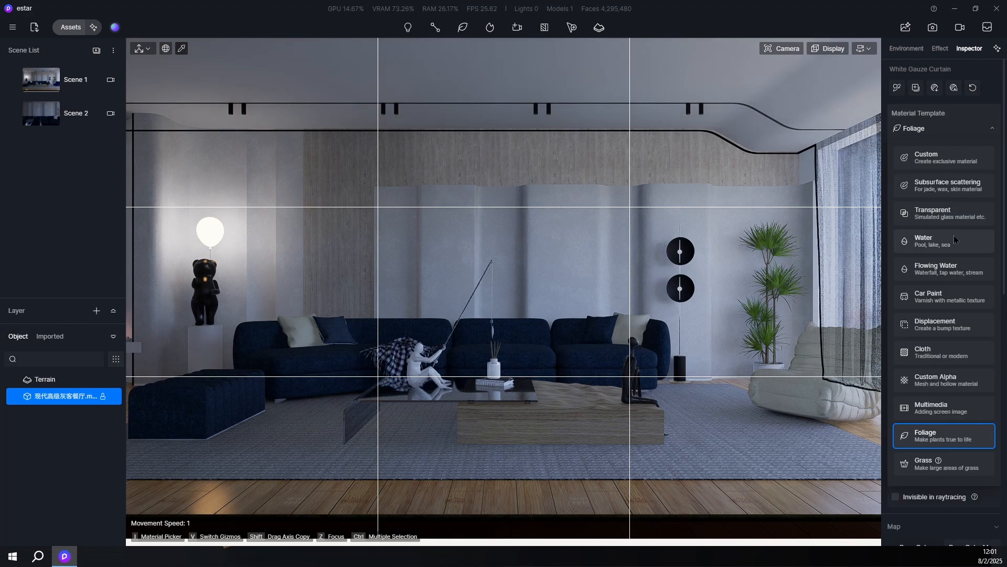
pyautogui.click(938, 353)
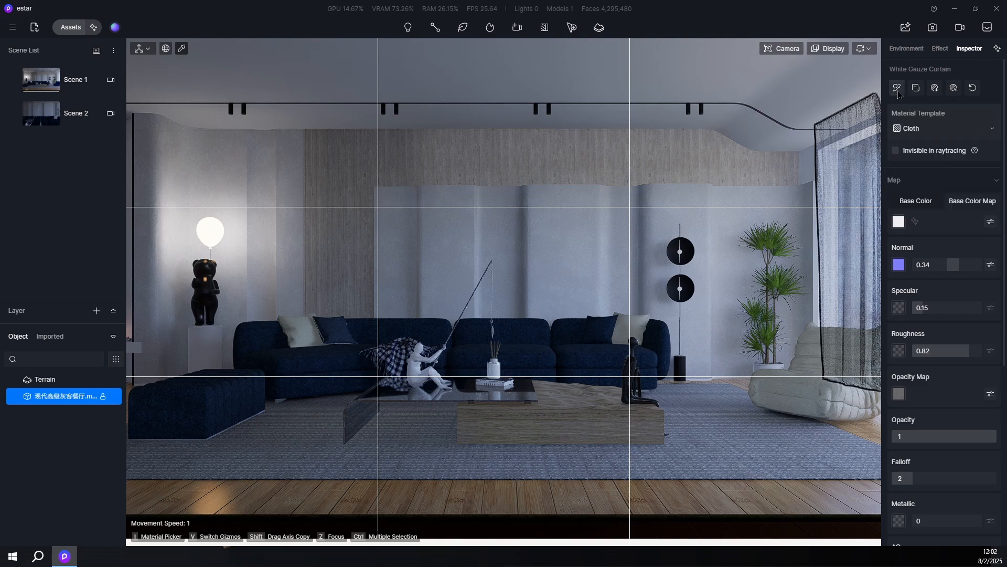
pyautogui.click(972, 88)
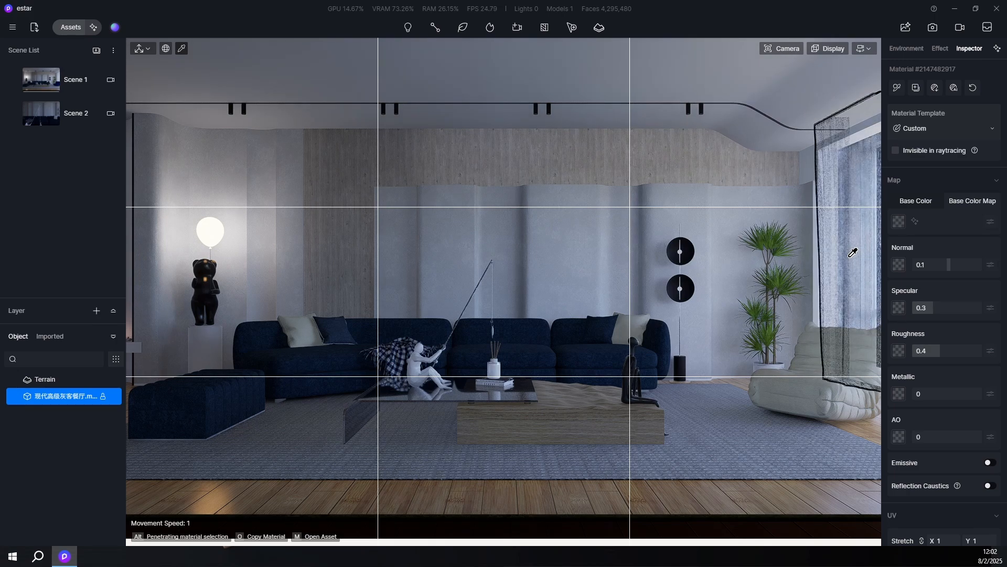
pyautogui.hotkey('ctrl', 'z')
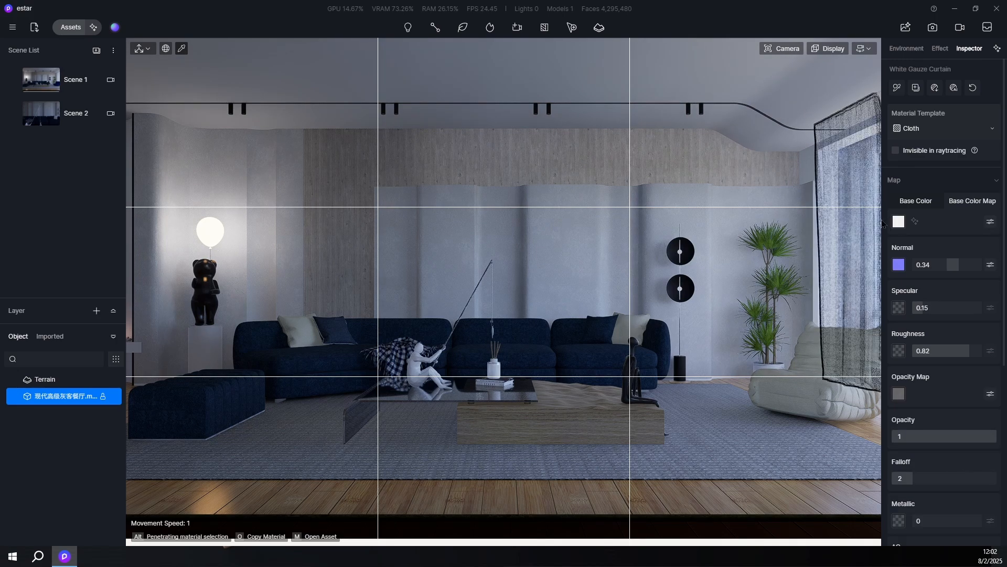
# Step: Delete the curtain material's base color and opacity maps and set its opacity to 0.8
pyautogui.rightClick(898, 223)
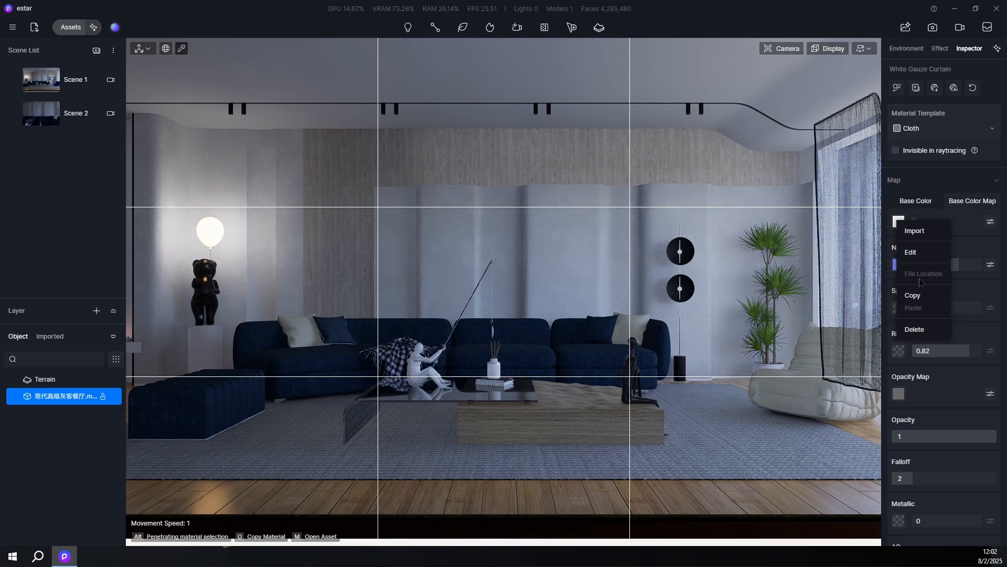
pyautogui.click(914, 330)
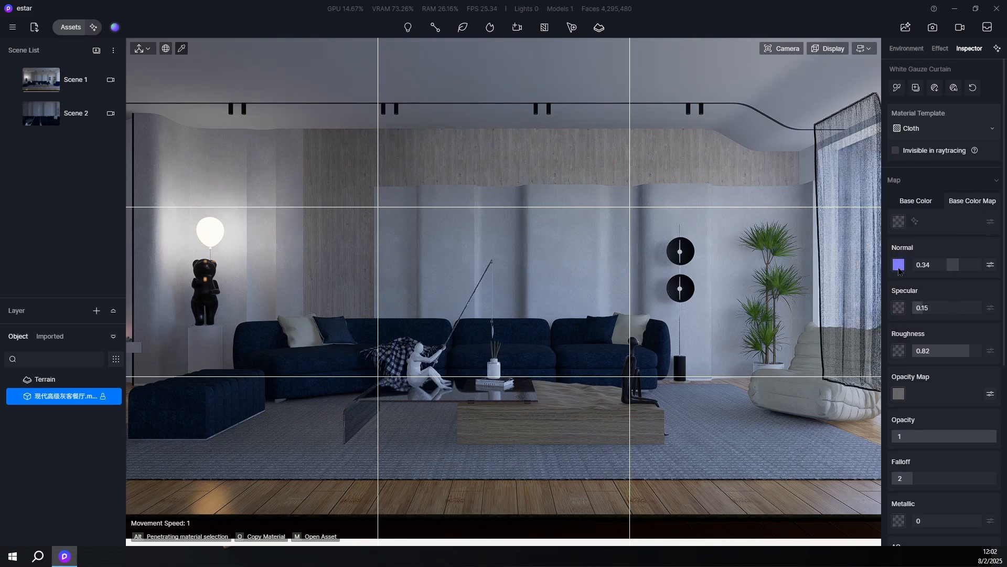
pyautogui.click(901, 401)
pyautogui.click(931, 505)
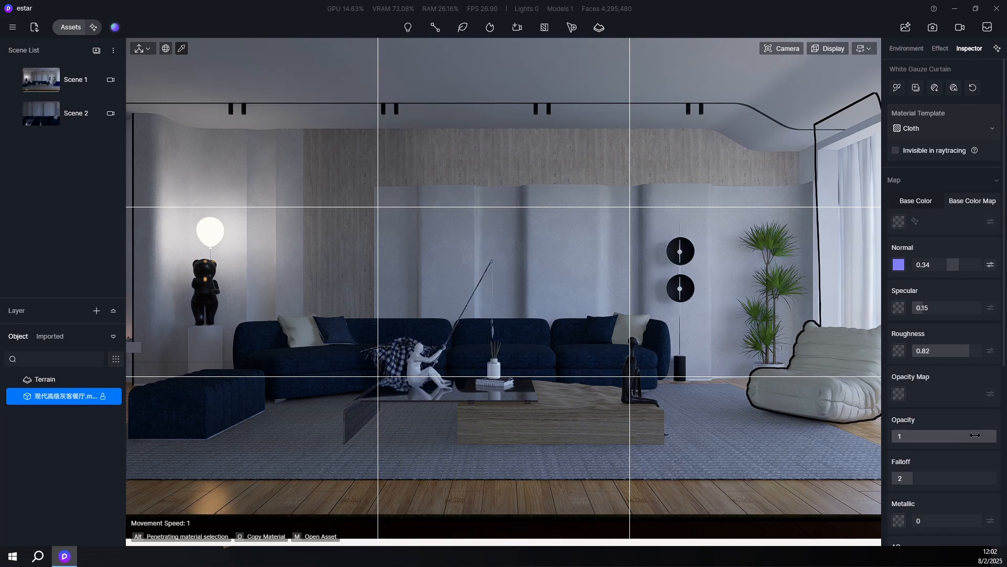
pyautogui.moveTo(983, 435); pyautogui.dragTo(945, 441)
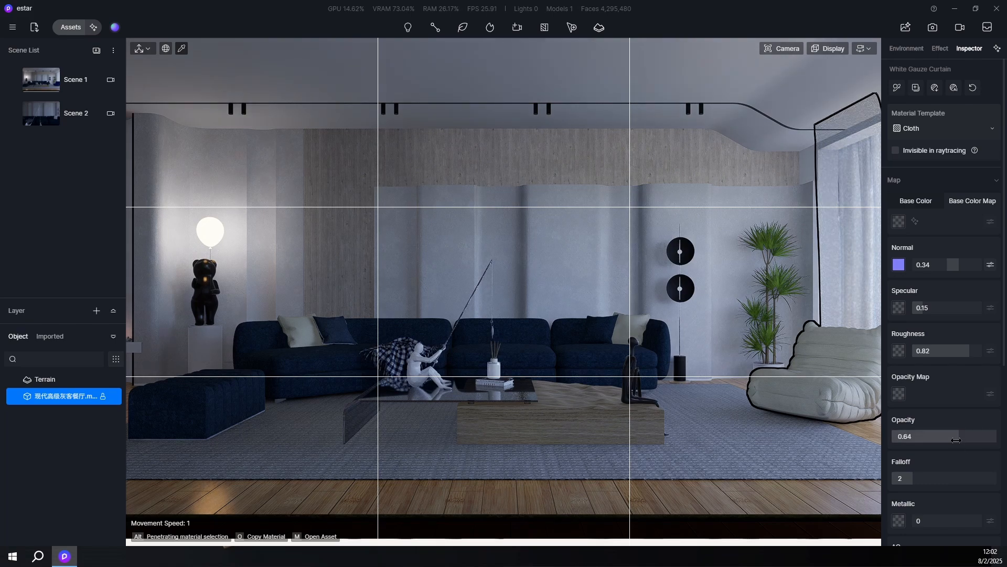
pyautogui.moveTo(957, 439); pyautogui.dragTo(970, 438)
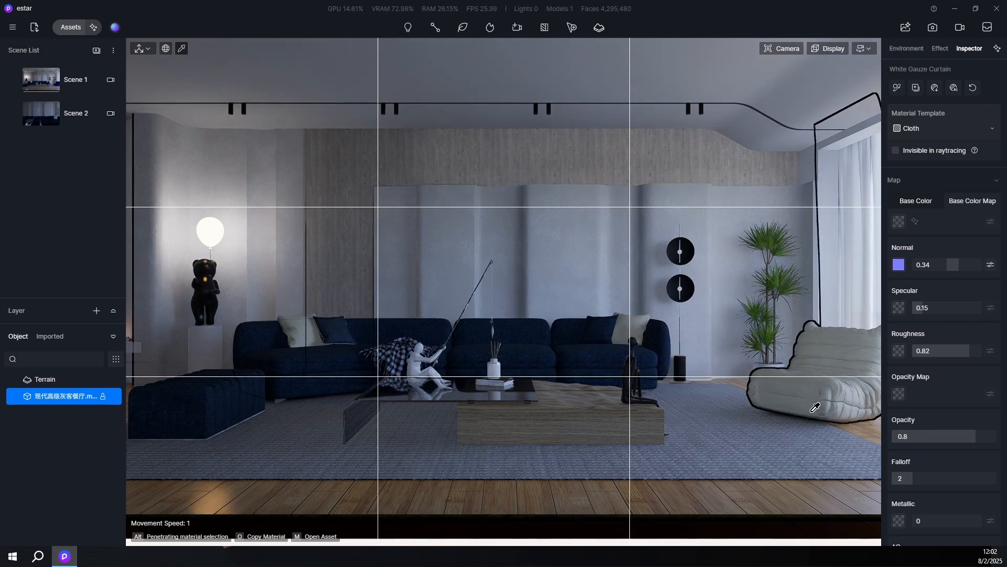
# Step: Render the 16:9 view again at 2k and save it as a new image
pyautogui.click(932, 27)
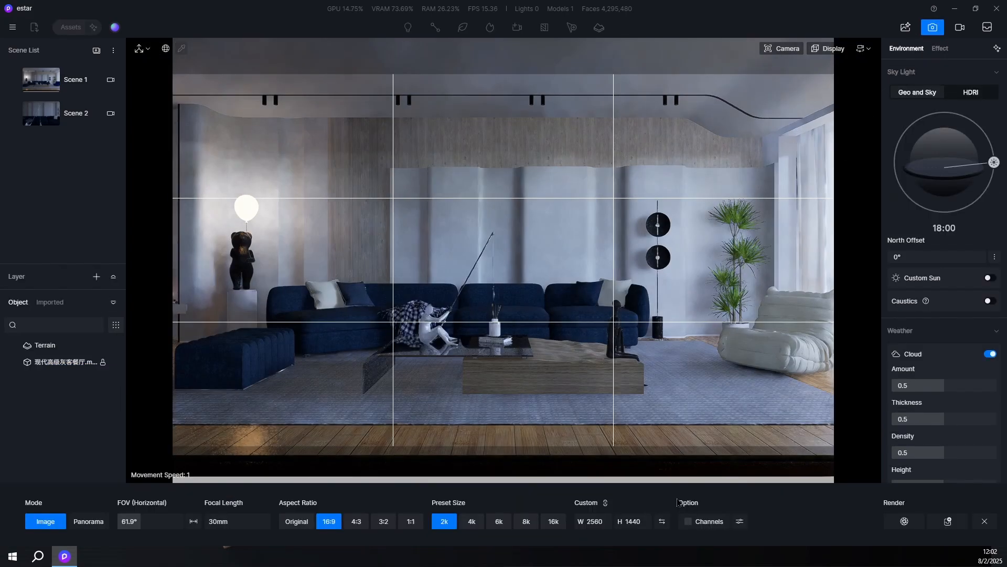
pyautogui.click(904, 521)
pyautogui.click(881, 418)
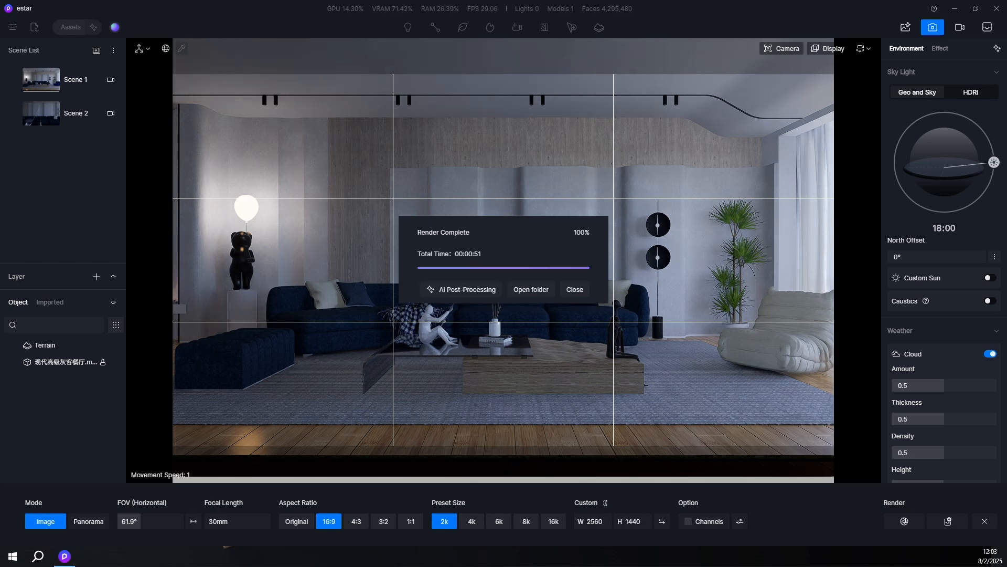
# Step: Open the output folder and view the newly rendered image full screen
pyautogui.click(541, 292)
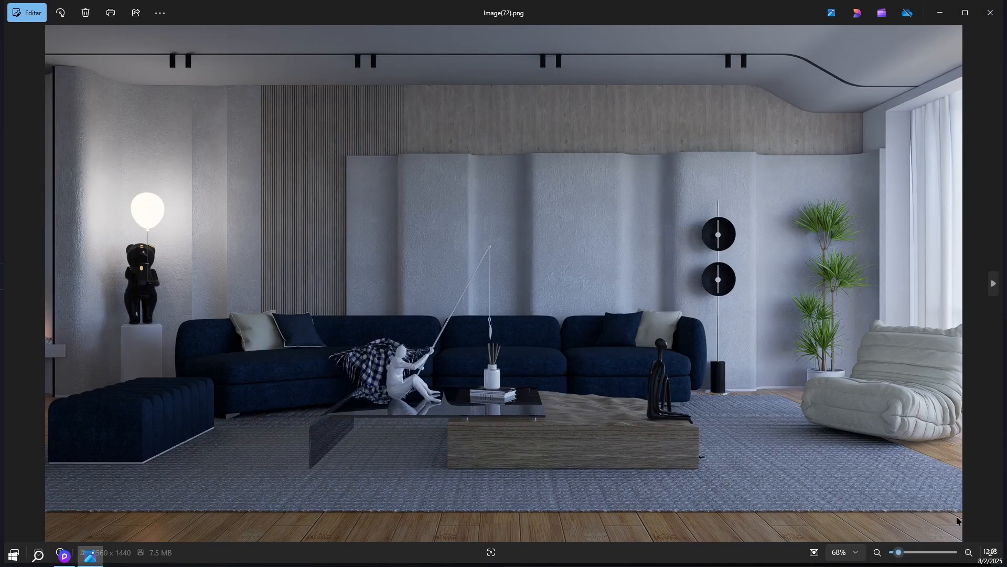
pyautogui.click(990, 555)
pyautogui.click(644, 286)
pyautogui.click(965, 13)
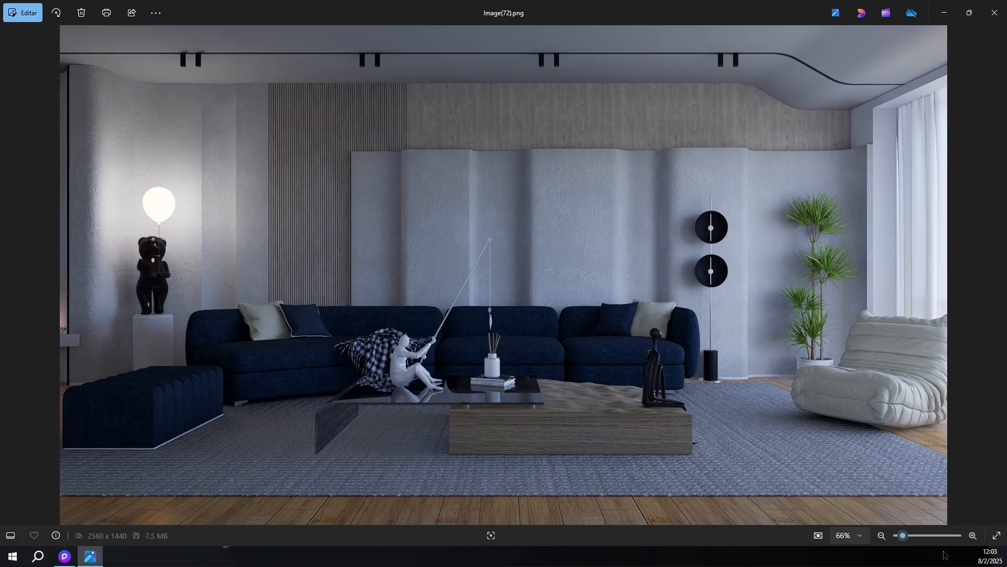
pyautogui.click(996, 535)
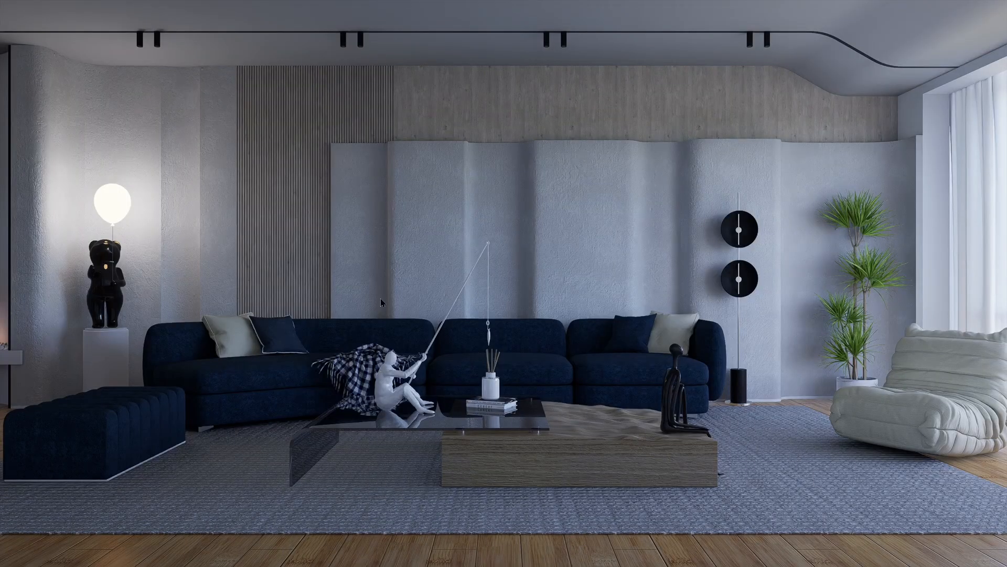